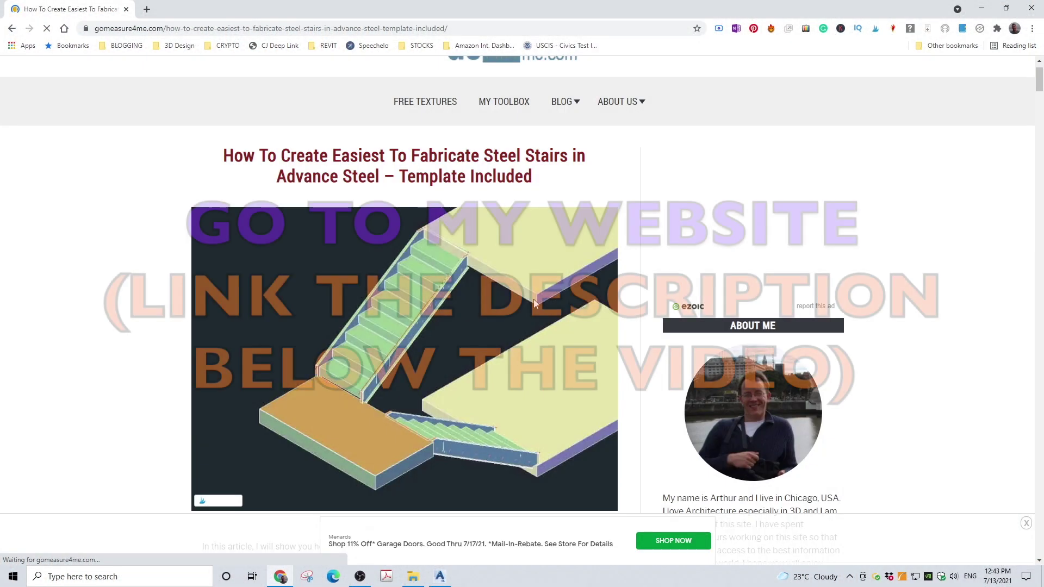
Download the Easiest-To-Fabricate-Stairs-Template zip archive from the article and save it in the Downloads folder
scroll(534, 299, down, 6)
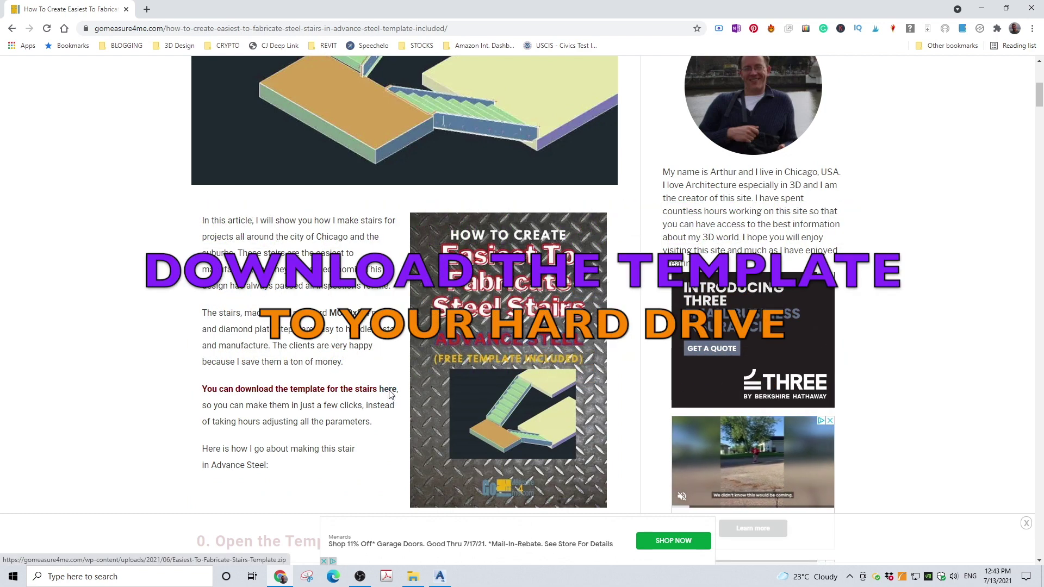
click(389, 394)
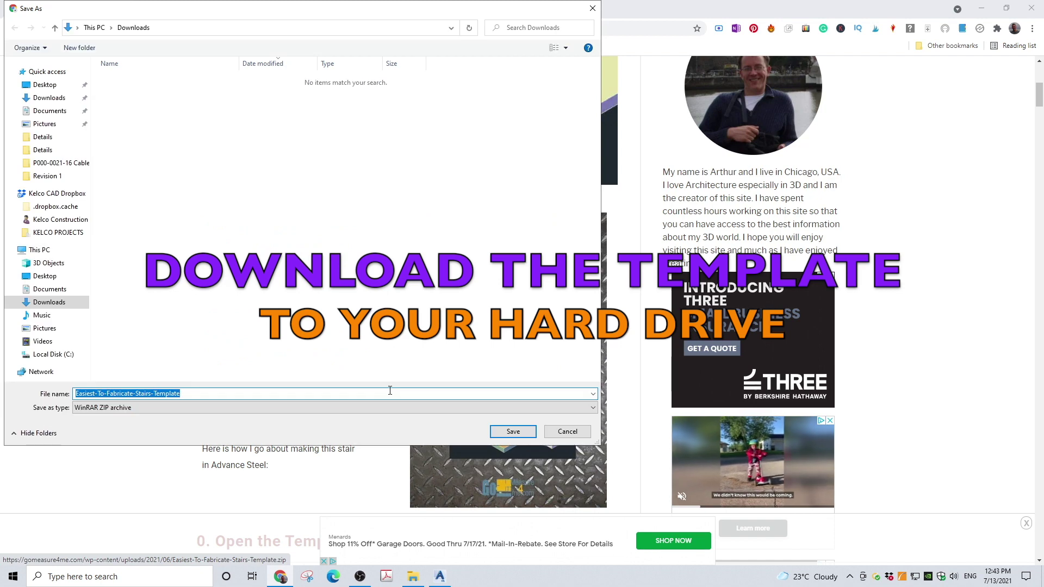
click(515, 429)
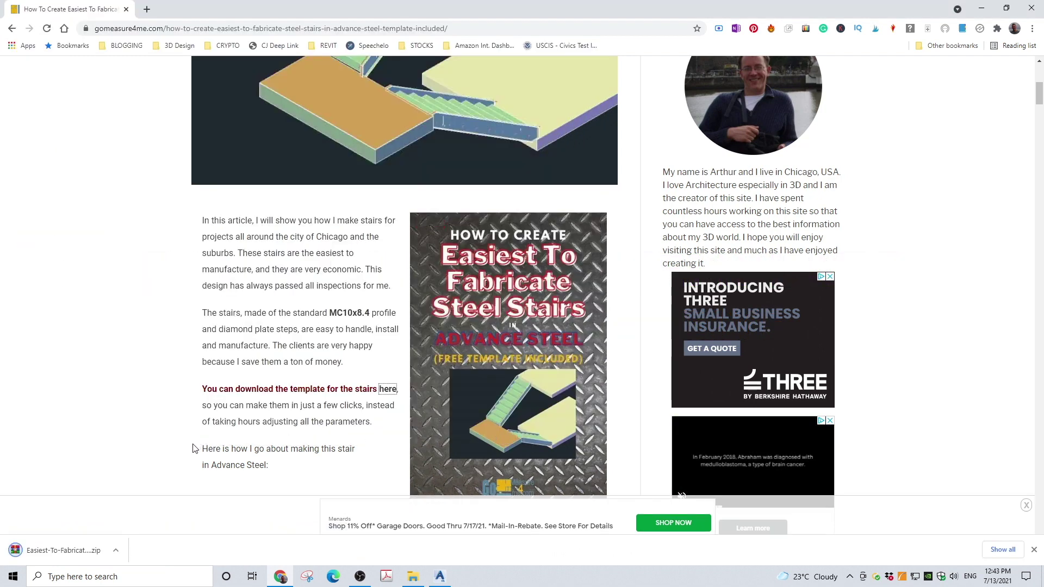
Show the downloaded Easiest-To-Fabricate-Stairs-Template archive in its folder and extract its contents there
click(119, 548)
click(146, 521)
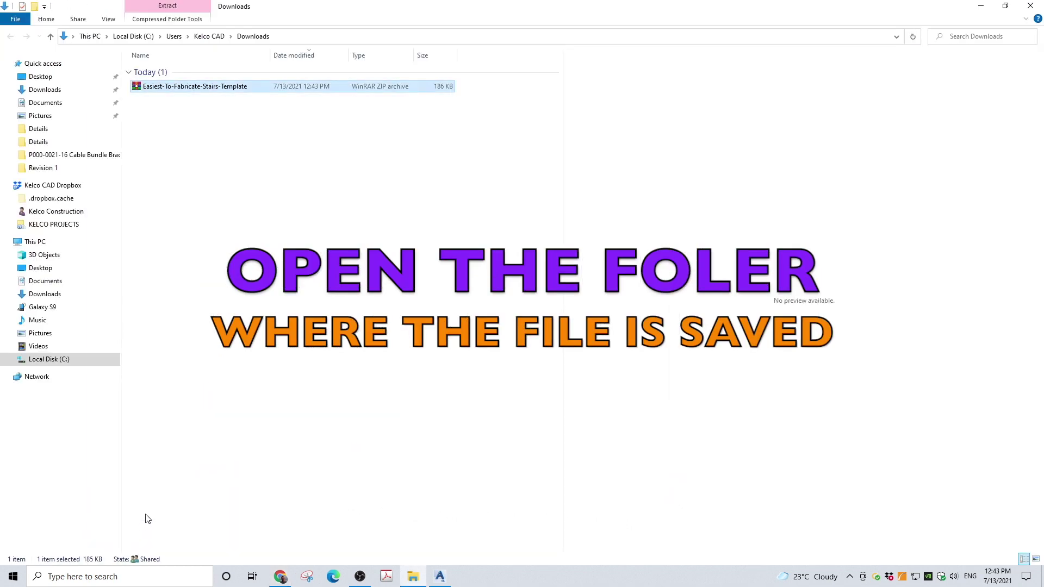
right_click(208, 89)
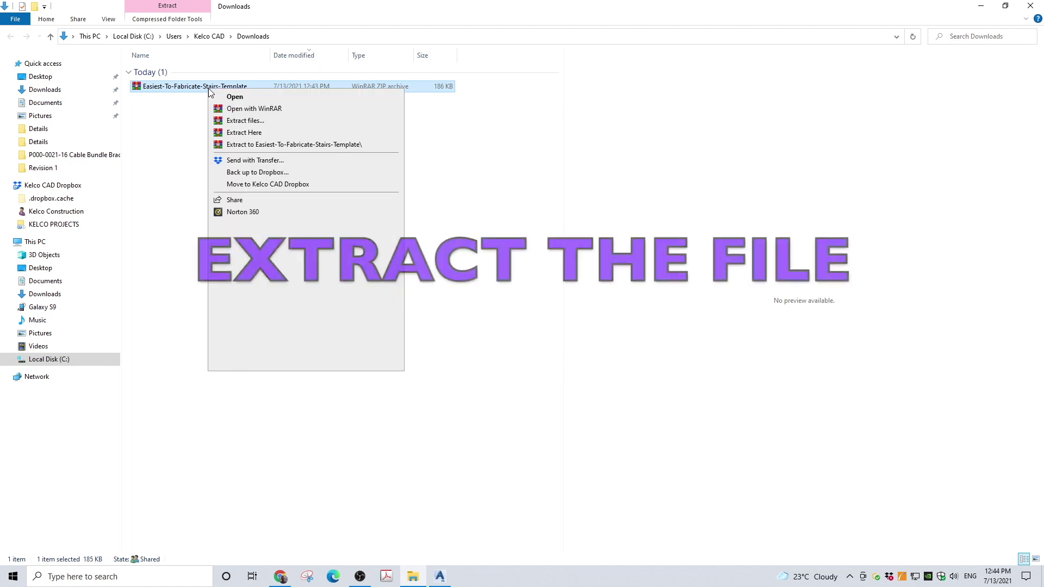
click(244, 132)
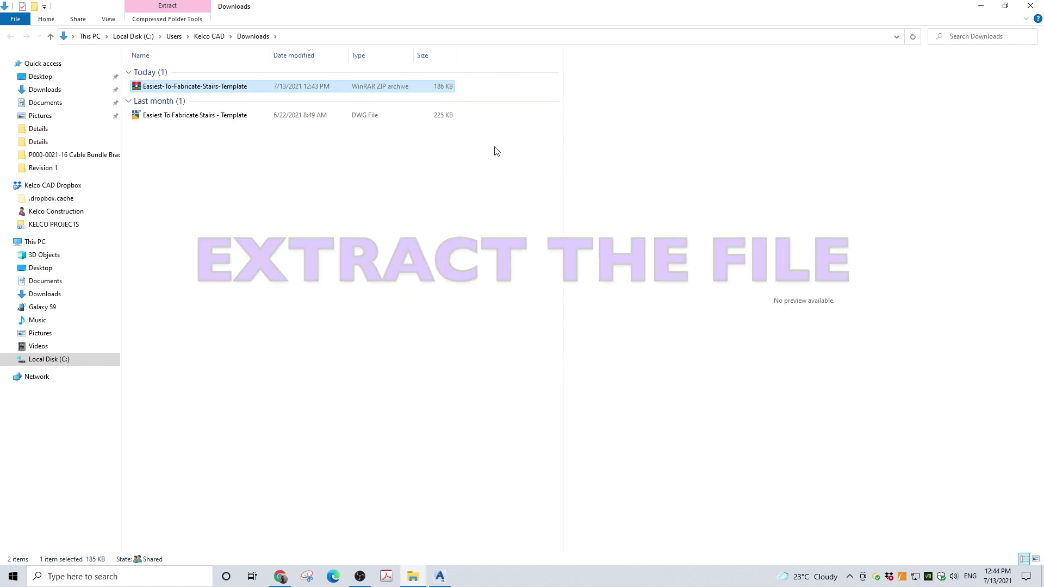
click(1005, 5)
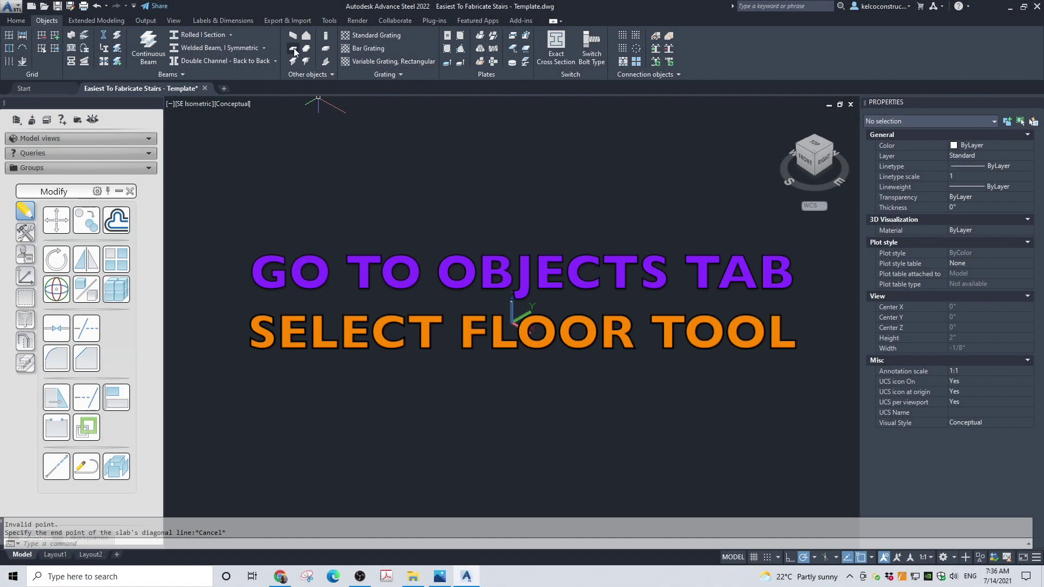
Create a rectangular floor slab with its diagonal running from 0,0,0 to 8',12', keeping the default slab properties
click(294, 50)
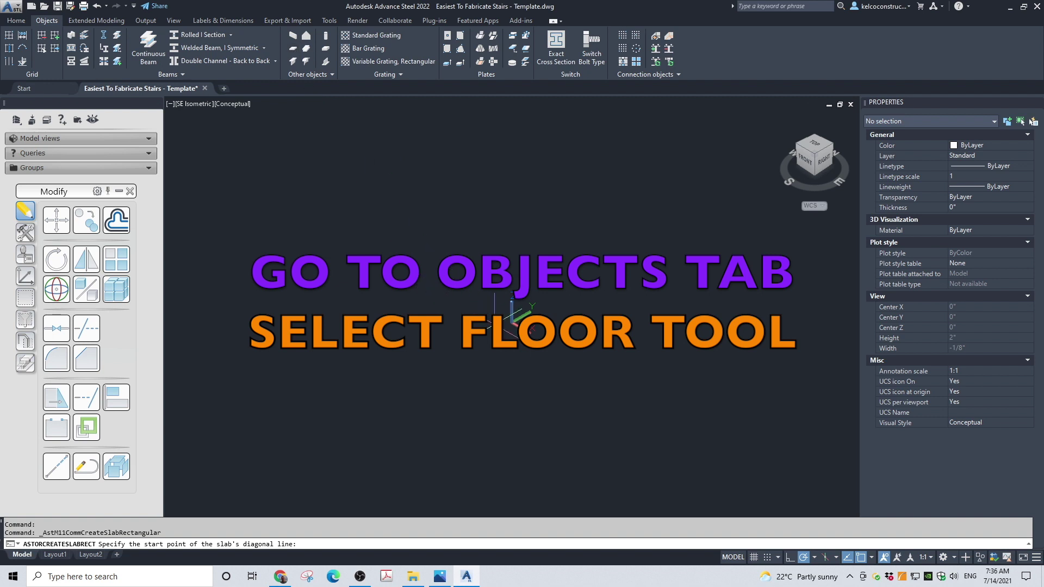
text(0,0,0)
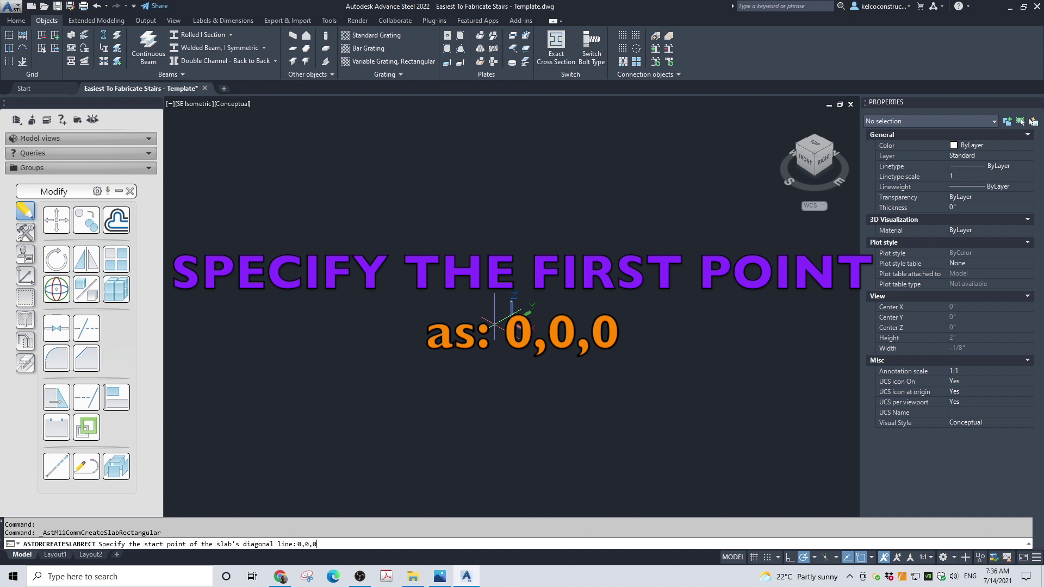
key(Return)
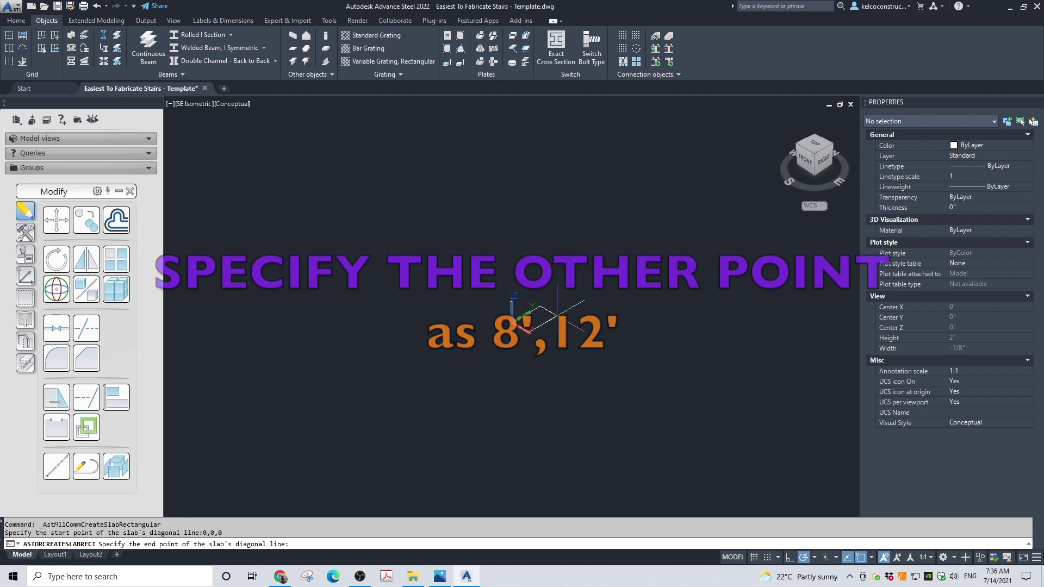
text(8',12)
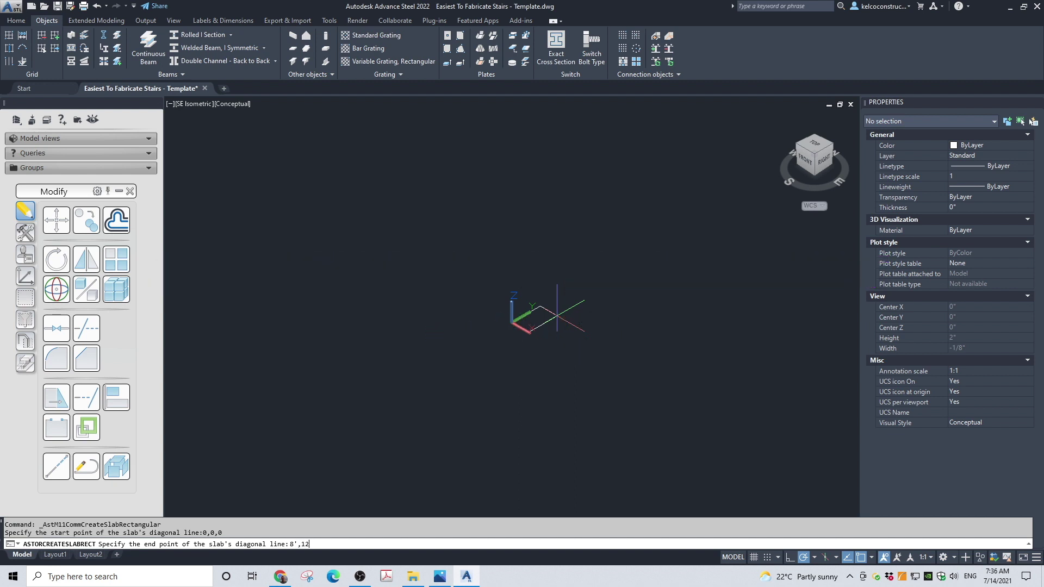
text(')
key(Return)
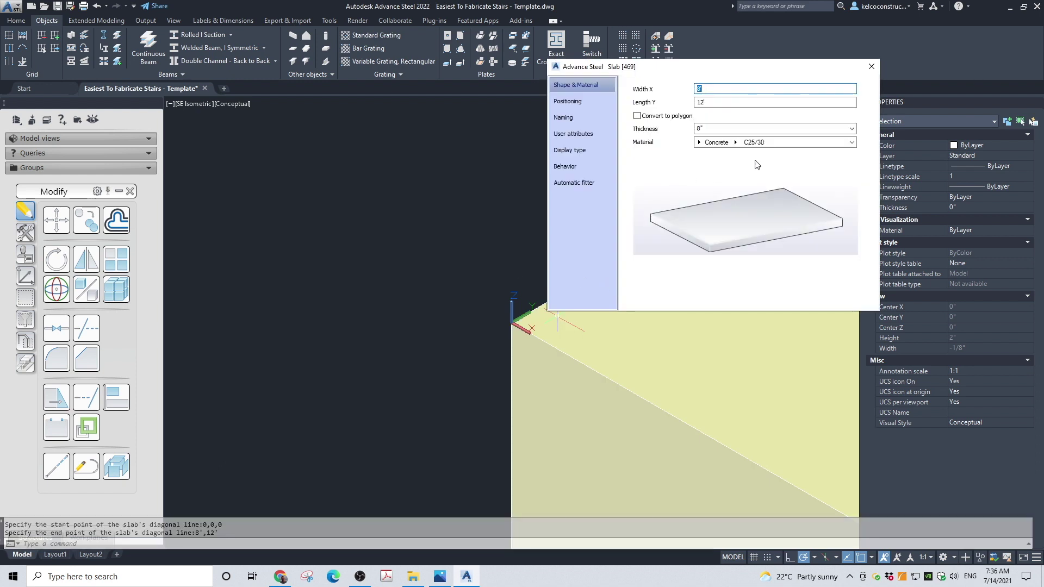
click(871, 67)
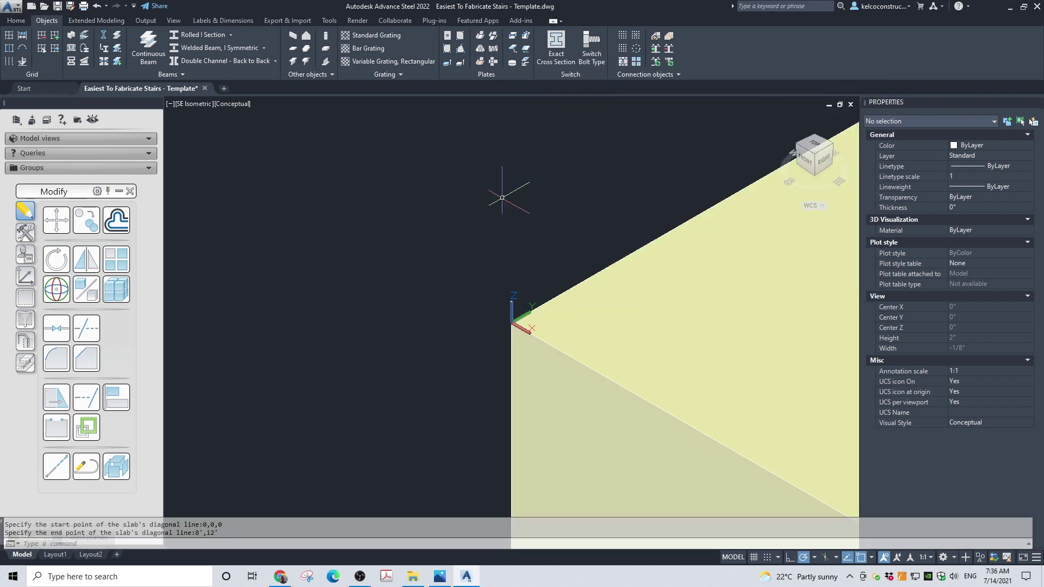
Draw a vertical line 10'4" high along +Z from the slab's top corner at the origin
scroll(453, 305, up, 3)
scroll(453, 304, down, 10)
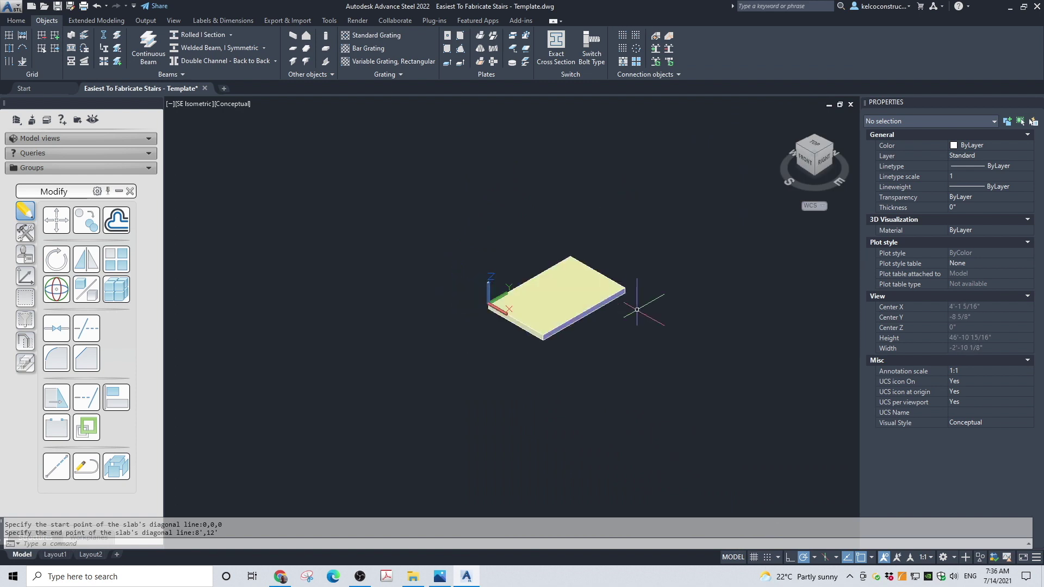
key(Escape)
text(l)
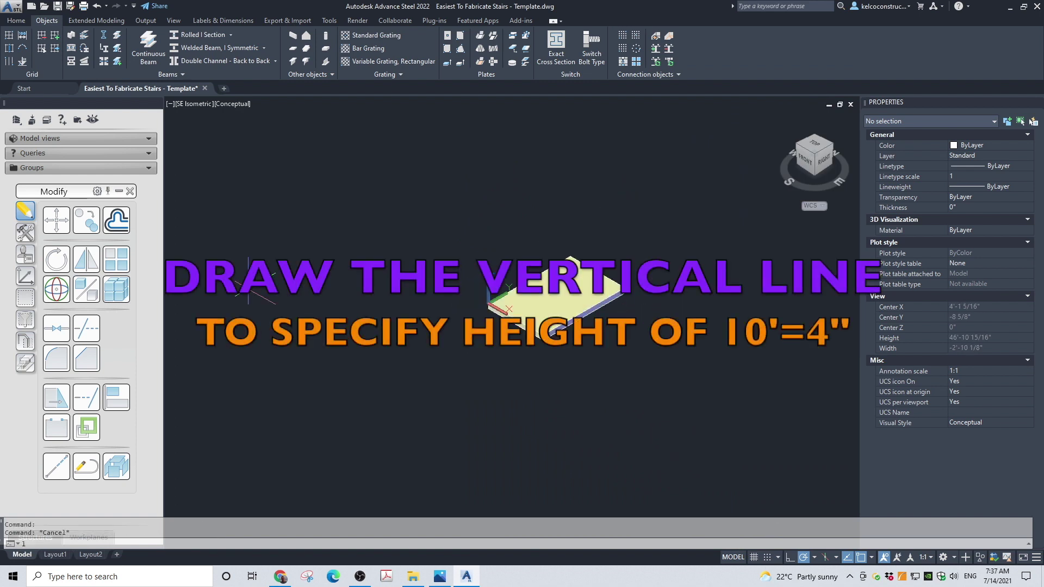
key(Return)
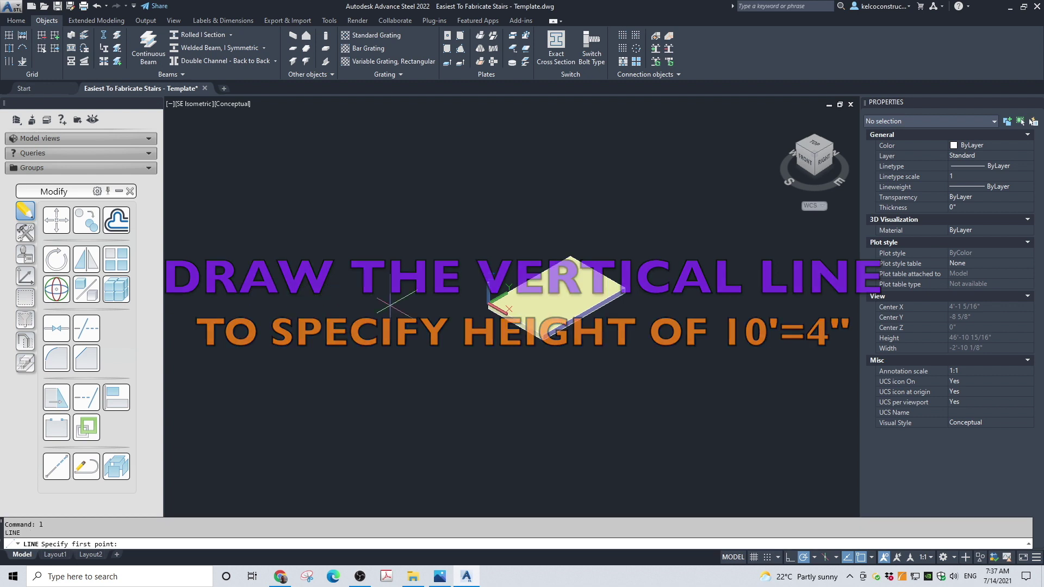
click(489, 302)
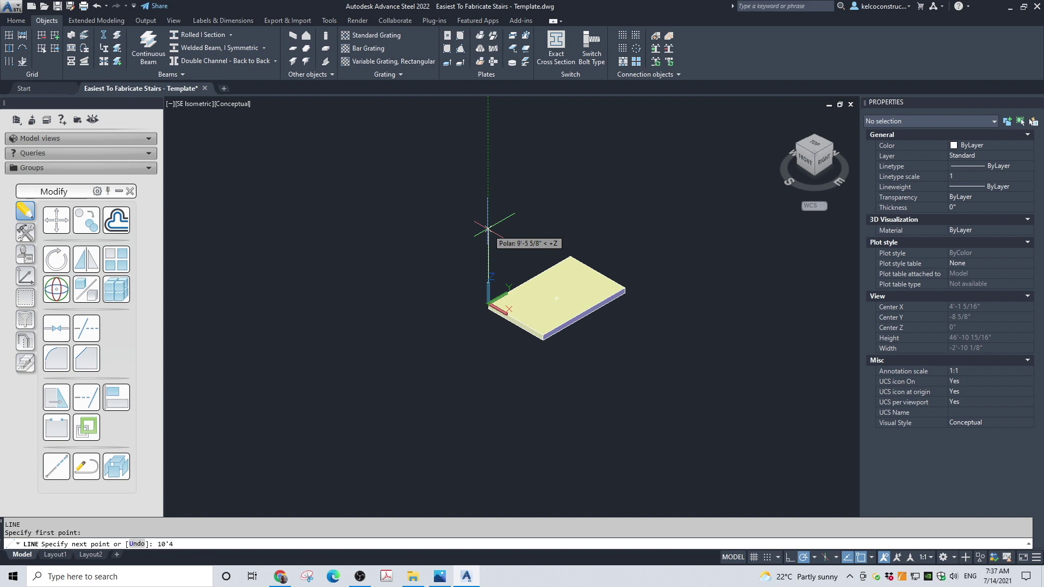
key(Return)
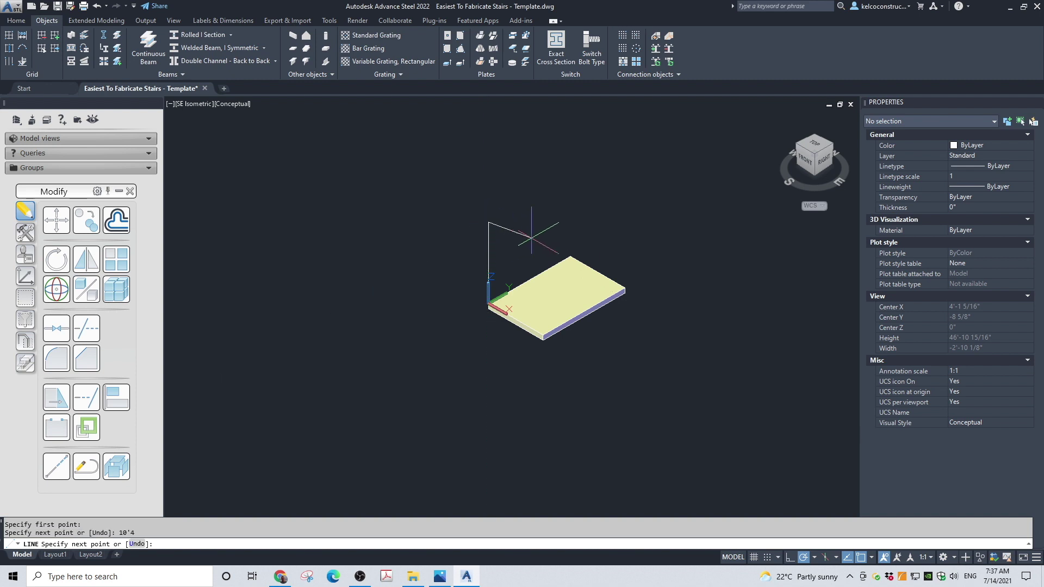
key(Escape)
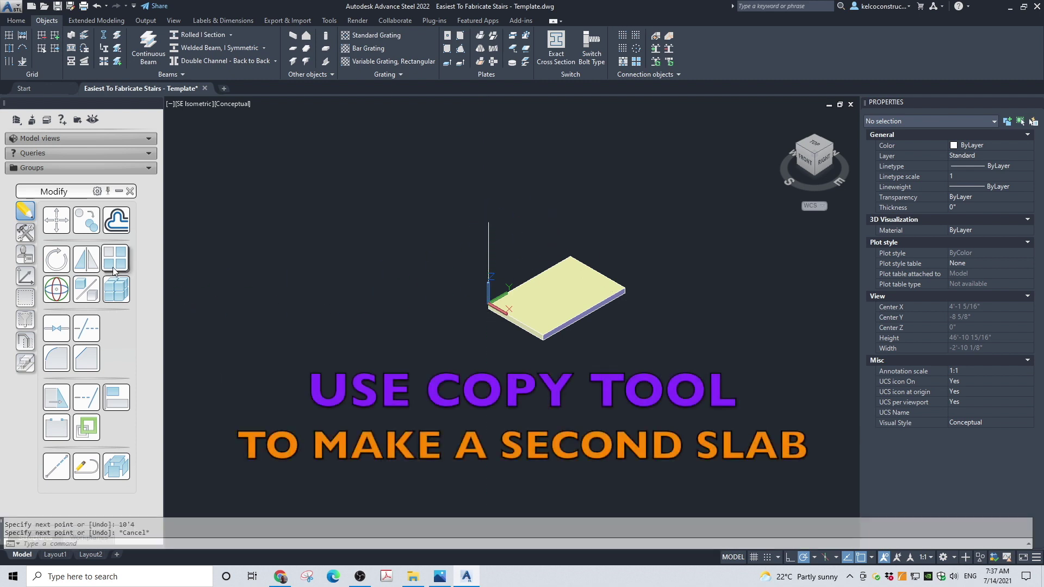
Copy the slab upward, using the vertical line's lower end as base point and its upper end as destination
click(86, 221)
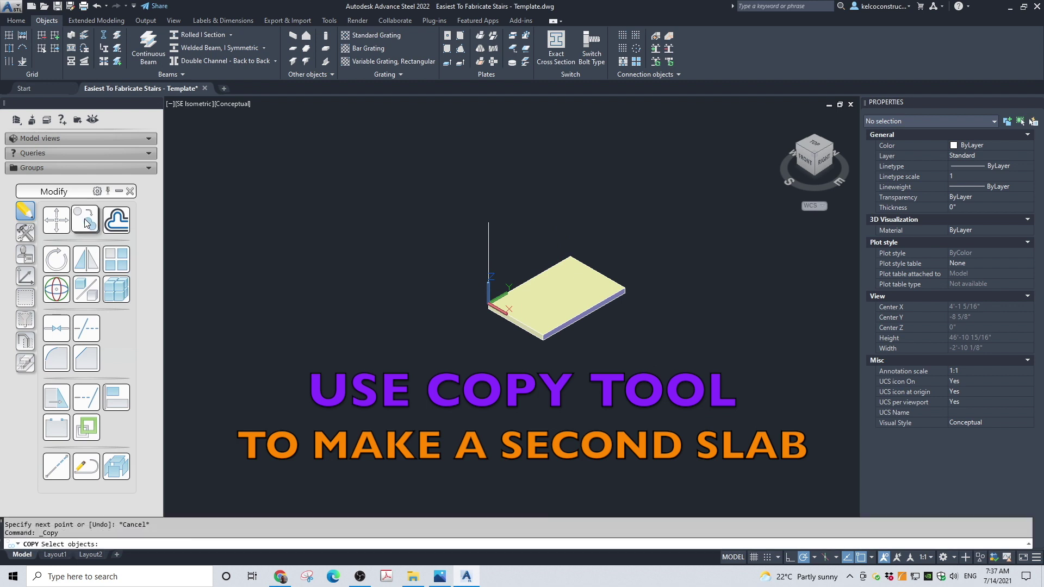
click(538, 293)
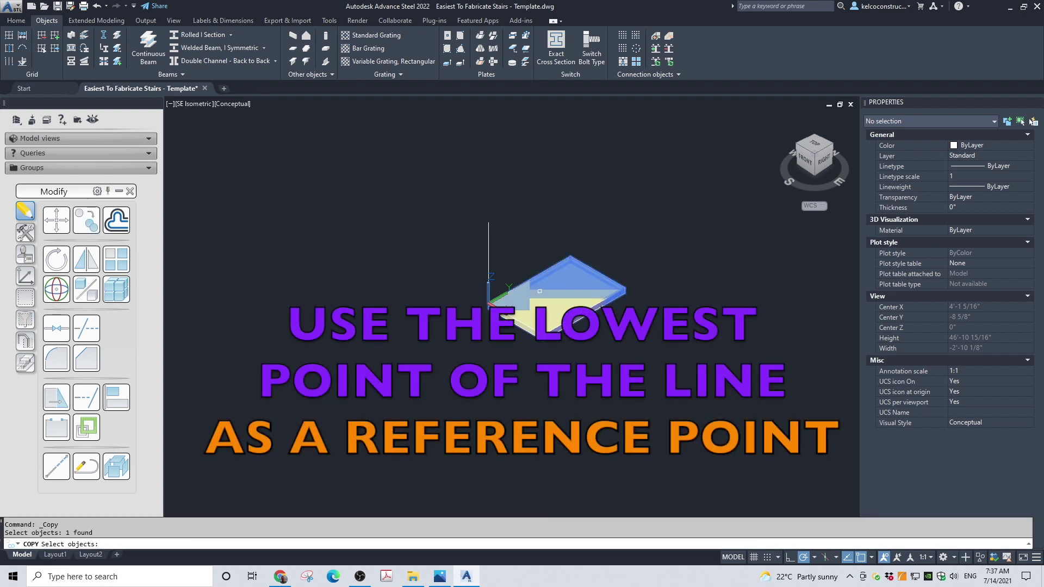
key(Return)
scroll(486, 300, up, 3)
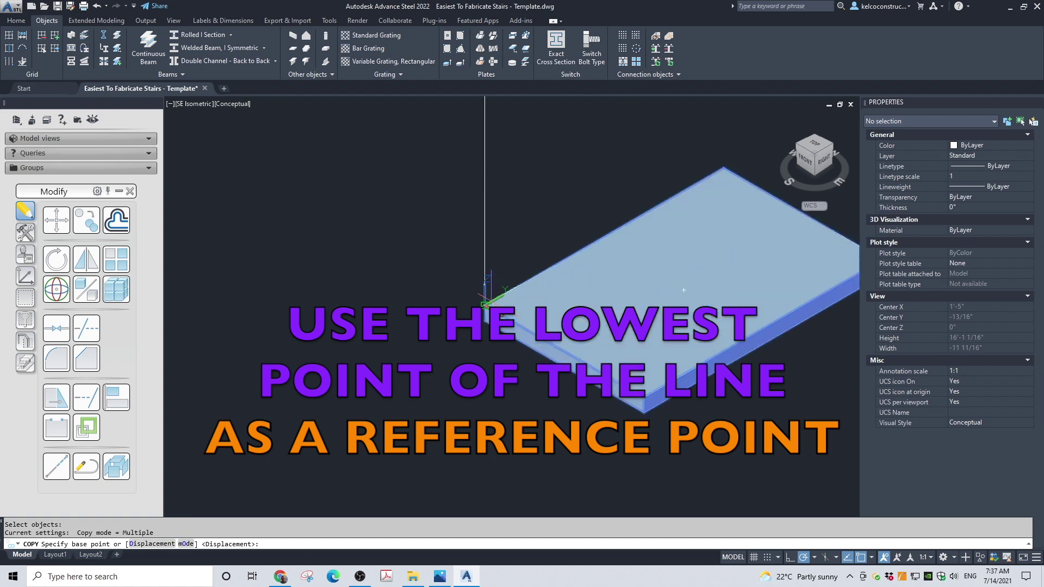
click(485, 305)
scroll(486, 310, down, 3)
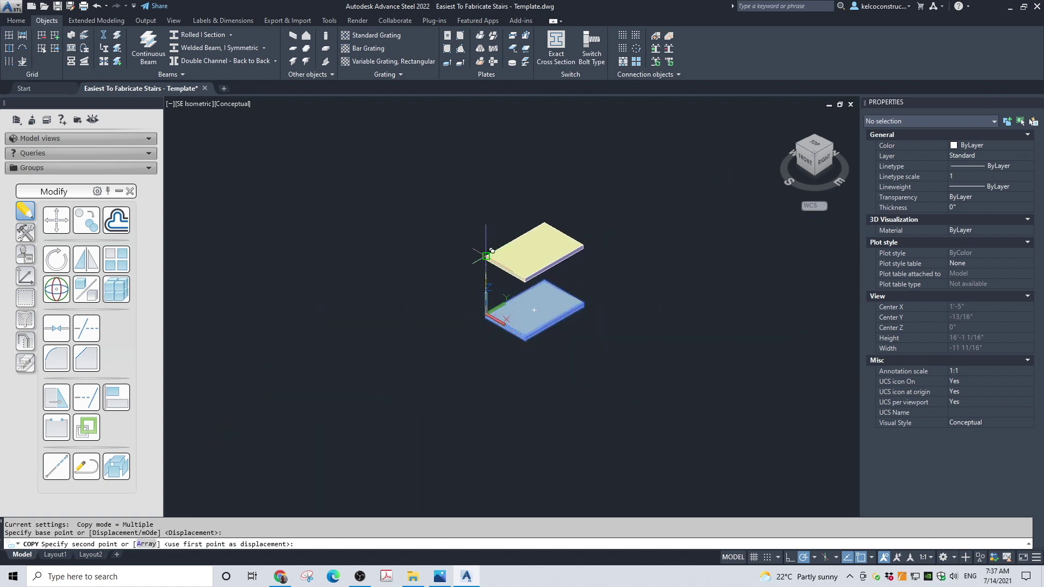
key(Escape)
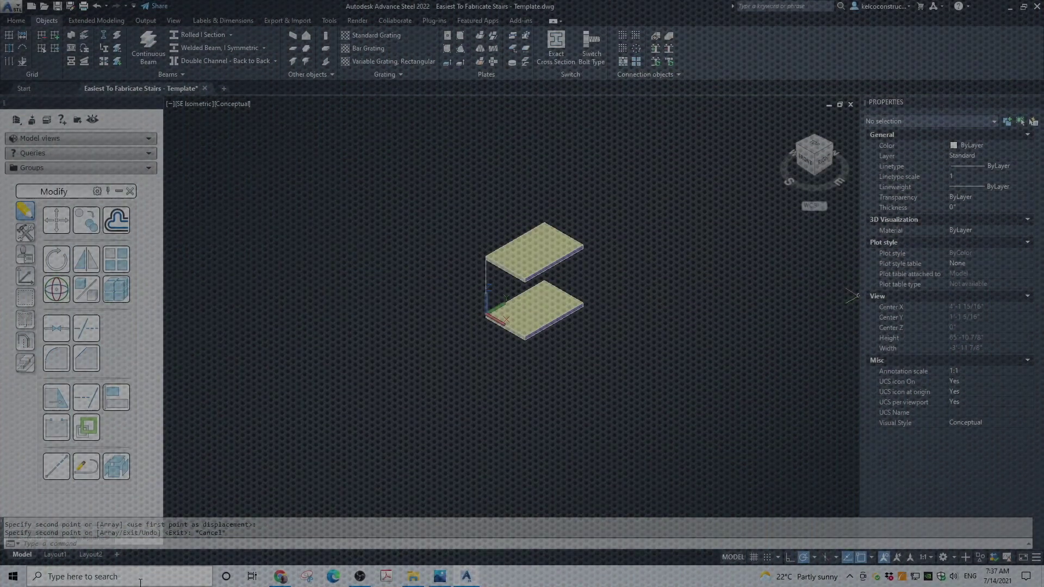
Find and open the Windows Calculator
click(130, 574)
text(c)
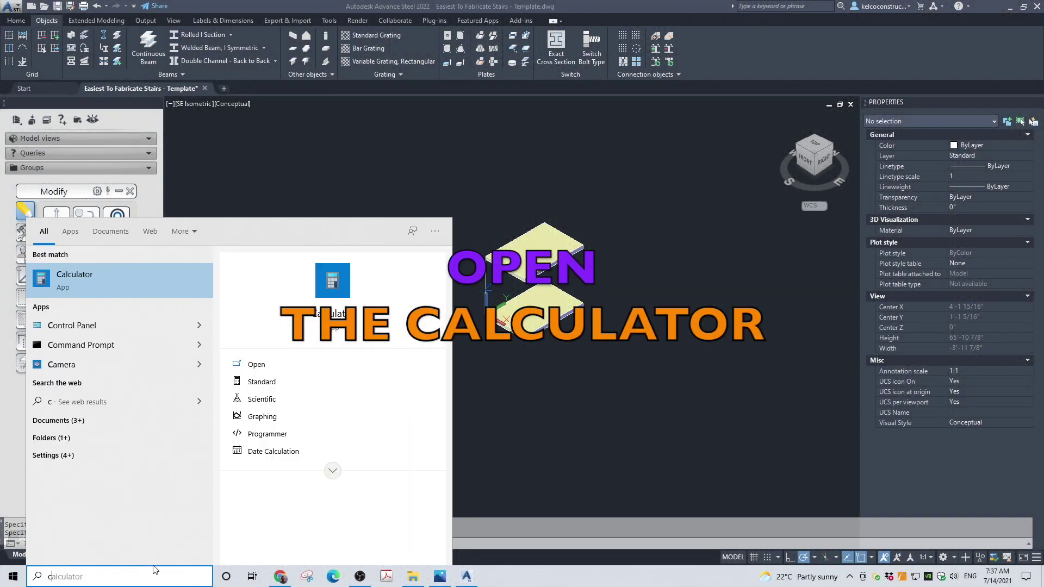
text(al)
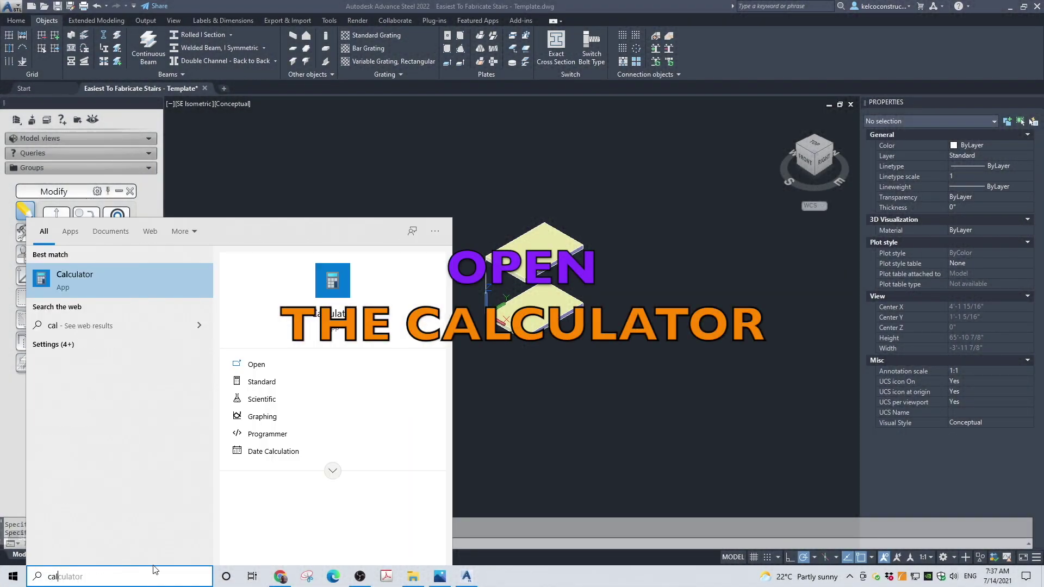
key(Return)
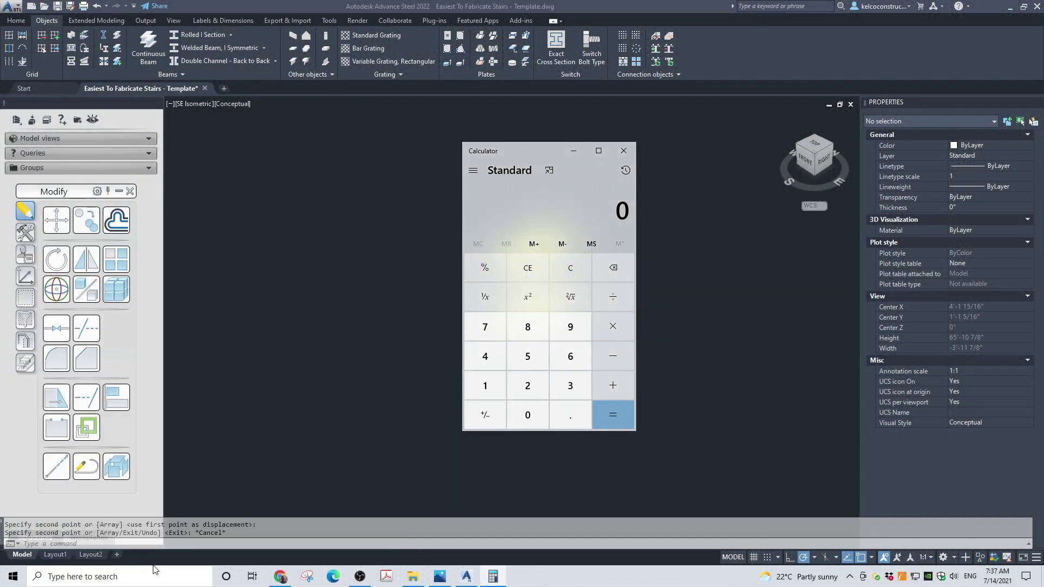
Convert the 10'-4" total height to inches by calculating 10 × 12 and adding 4
click(485, 378)
click(527, 415)
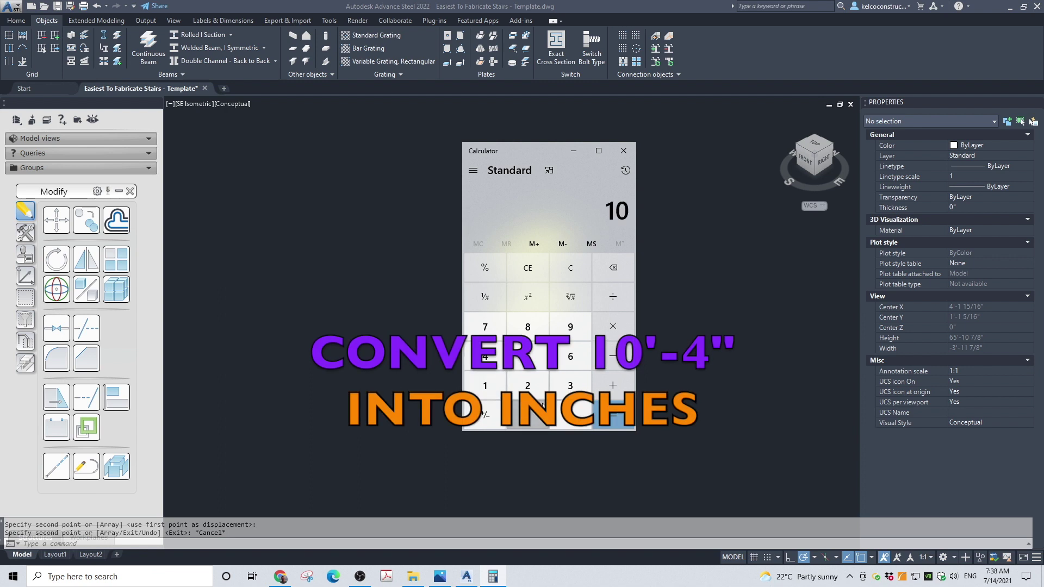
click(613, 327)
click(496, 386)
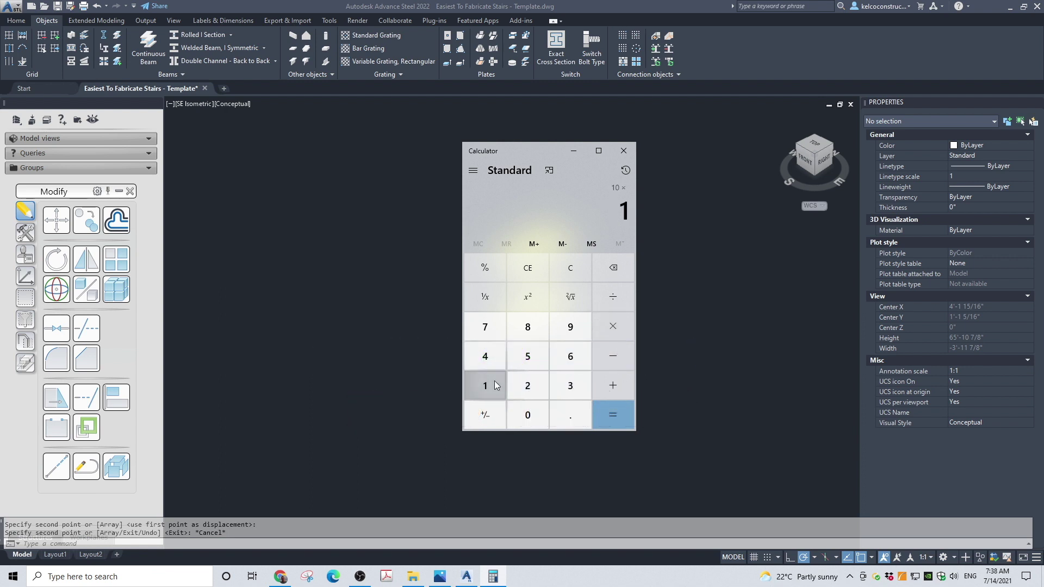
click(527, 379)
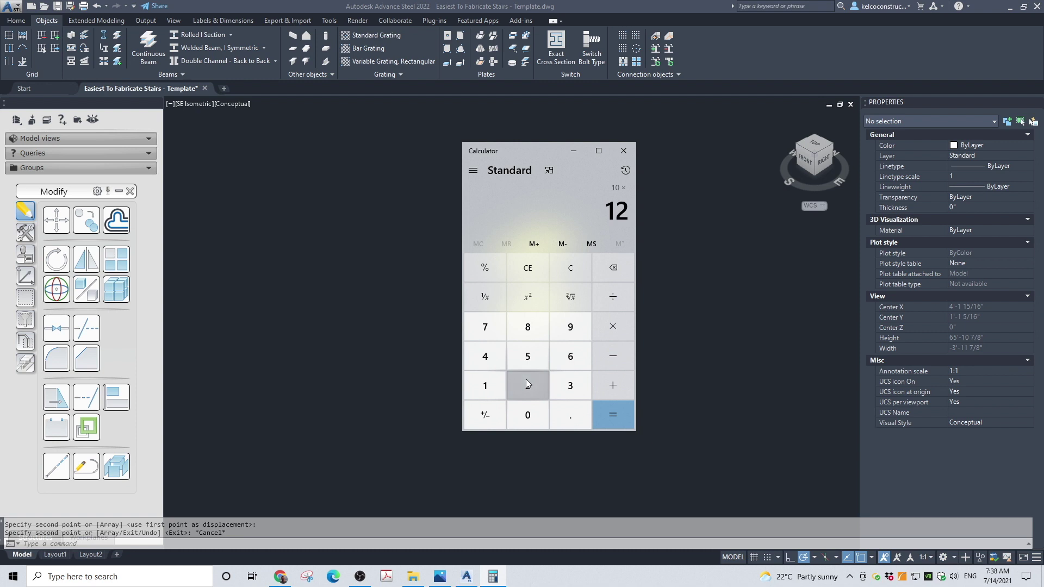
click(615, 410)
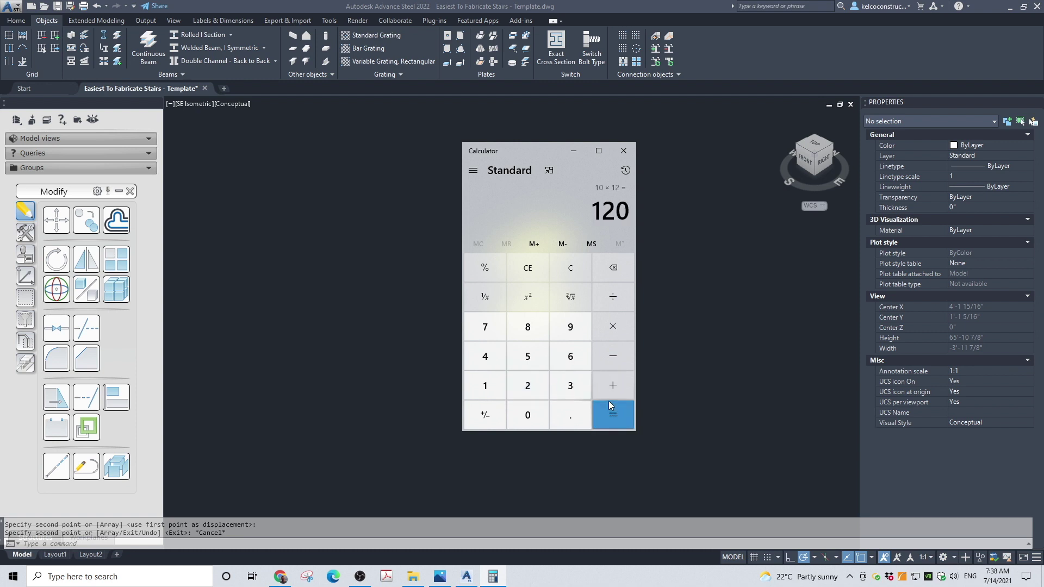
click(613, 385)
click(486, 355)
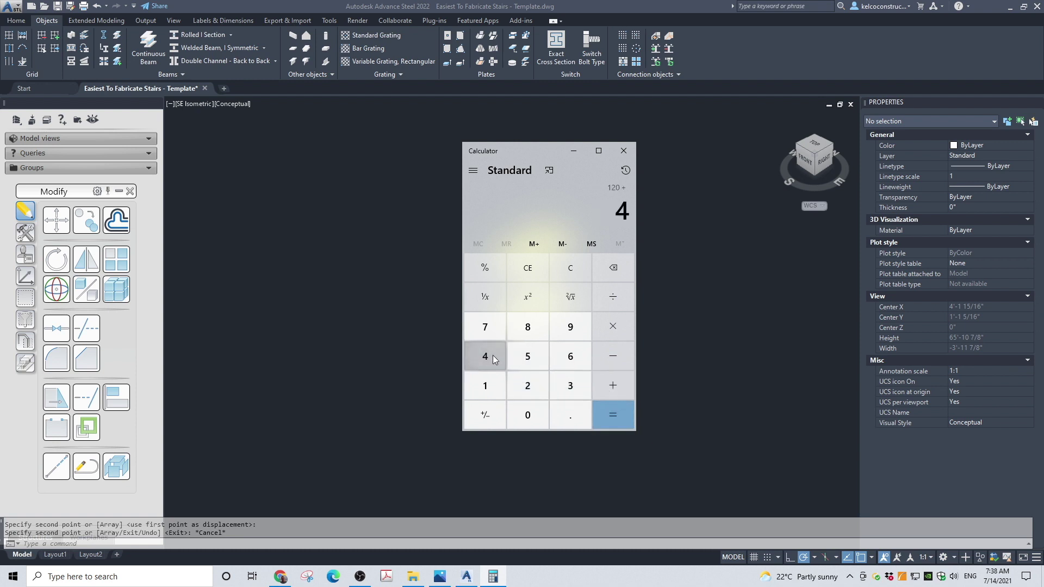
click(605, 406)
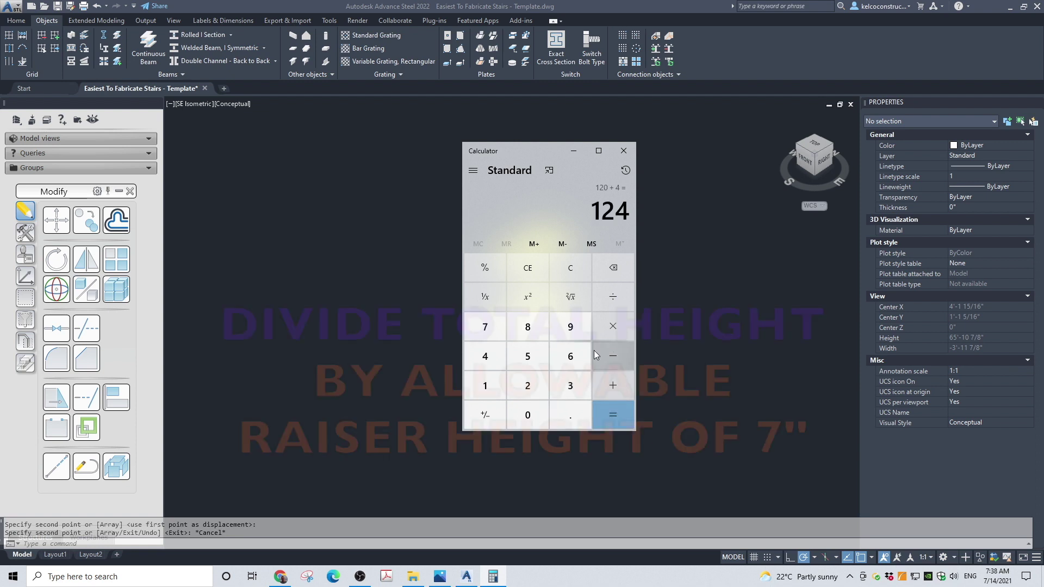
Divide the total height in inches by the allowable riser height of 7 to work out the riser quantity
click(607, 295)
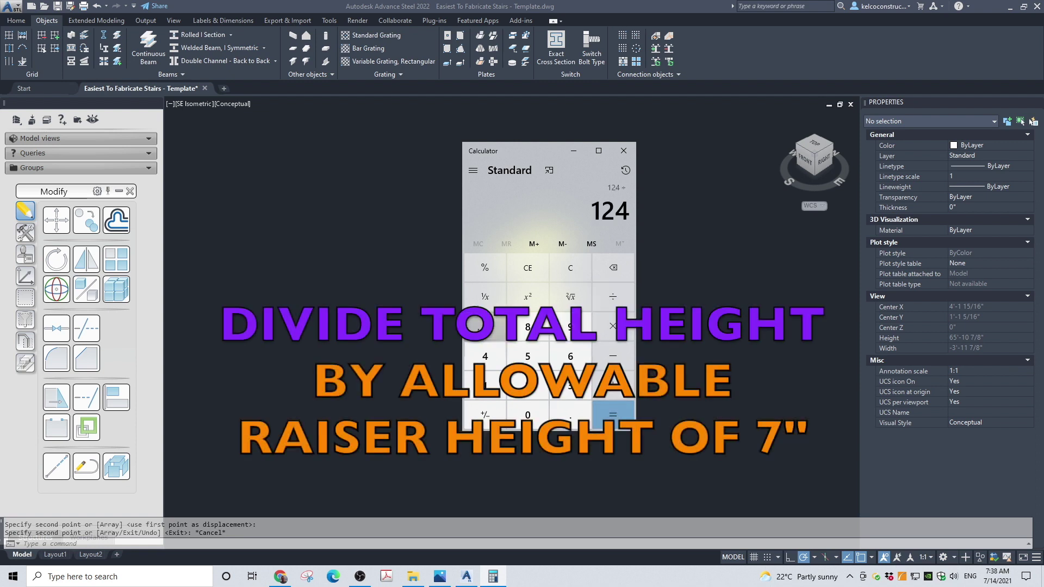
click(478, 328)
click(609, 413)
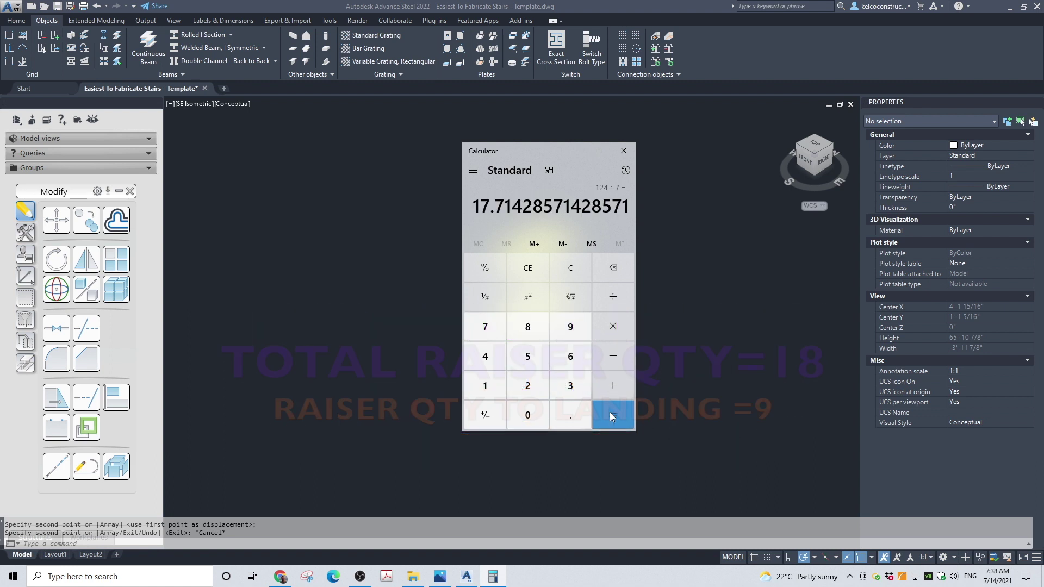
Highlight the calculated riser quantity and return to the Advance Steel drawing
drag(474, 205, 634, 215)
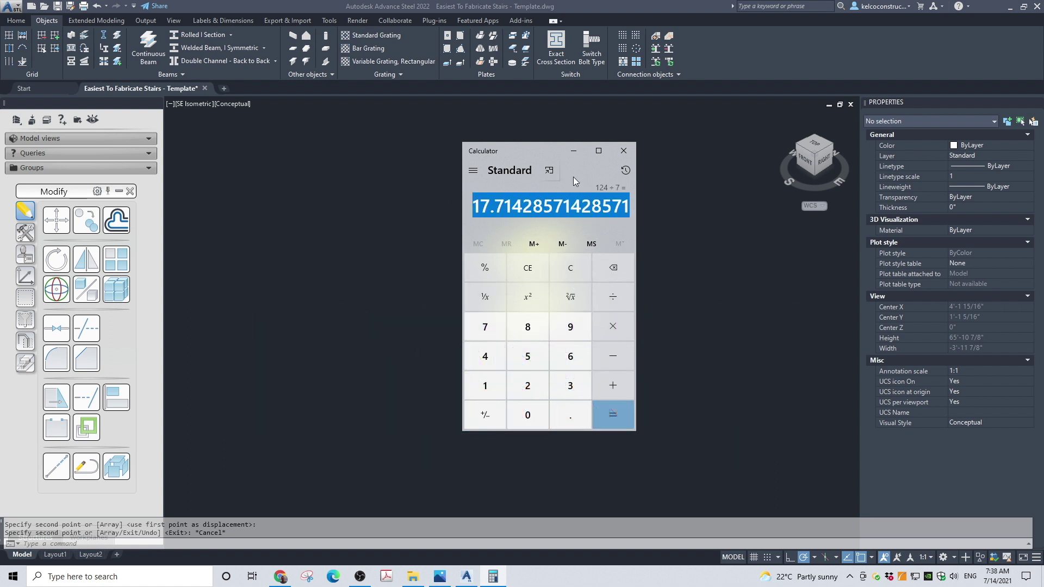
click(567, 8)
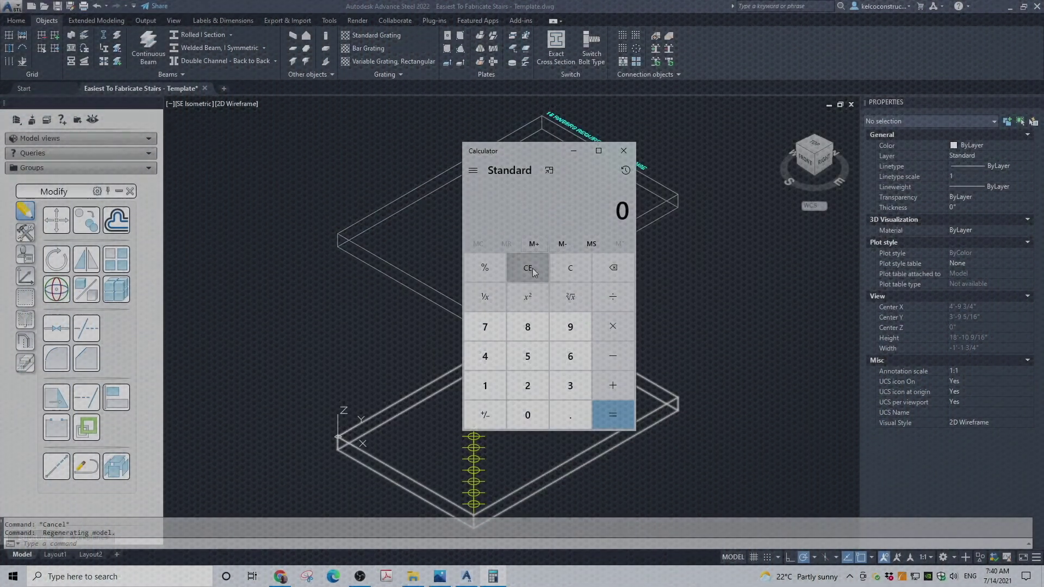
Calculate the horizontal stair run as 8 × 11 in the Calculator, highlight the result and return to the Advance Steel drawing
click(528, 327)
click(615, 327)
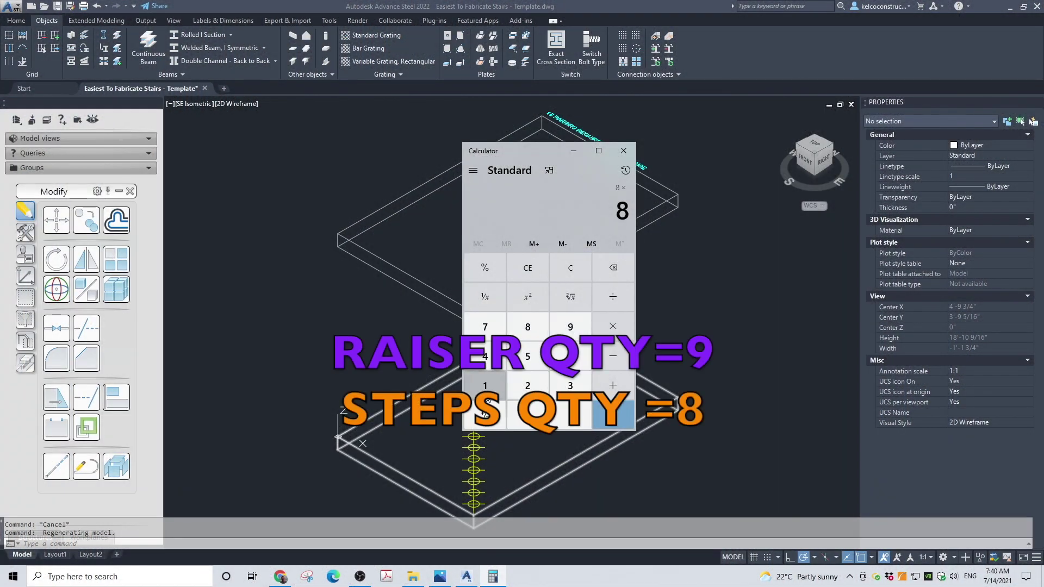
click(486, 387)
click(485, 386)
click(613, 414)
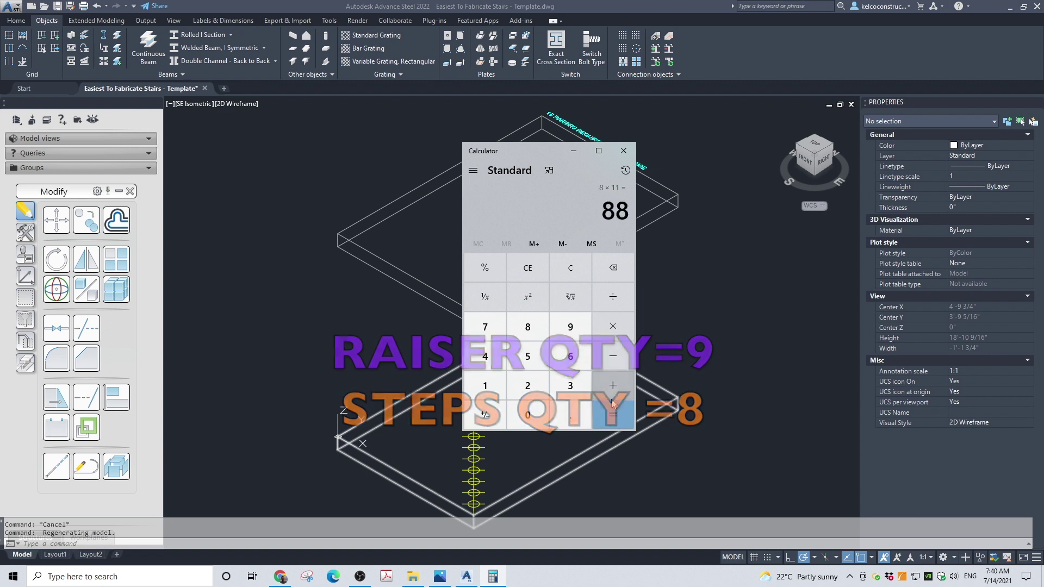
double_click(625, 209)
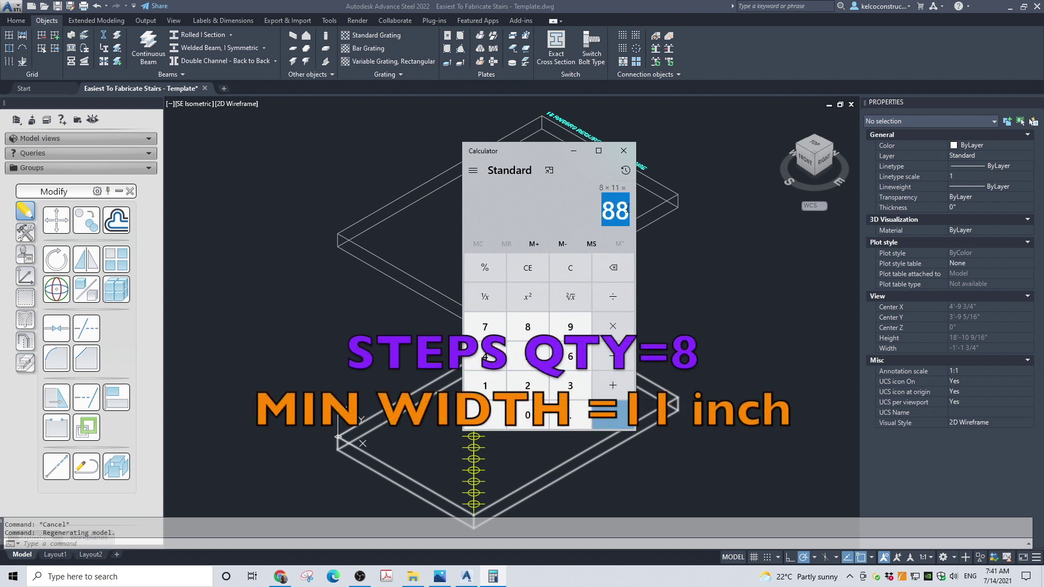
click(697, 6)
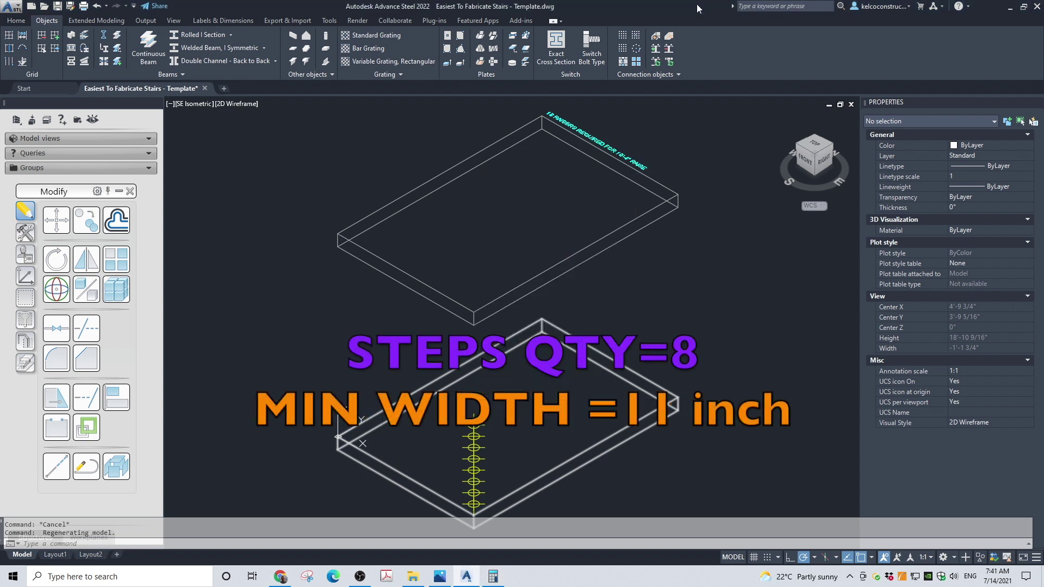
Copy the cyan riser note beside the upper slab and change the copy's text to 8 STEPS @ 11" = 88
click(570, 126)
middle_drag(560, 142, 561, 158)
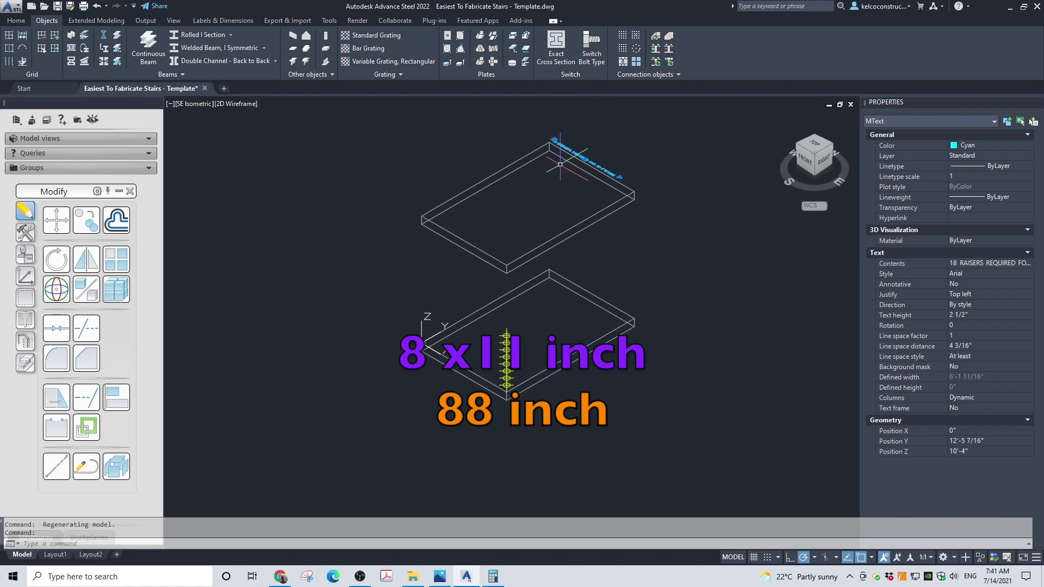
middle_drag(560, 115, 560, 131)
scroll(560, 131, up, 8)
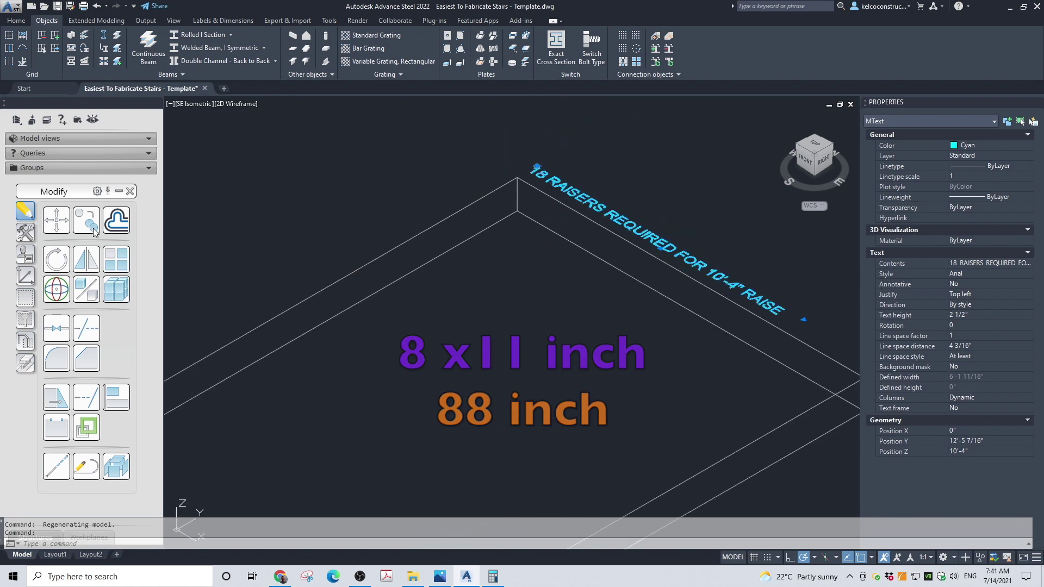
double_click(392, 231)
text(8 ST)
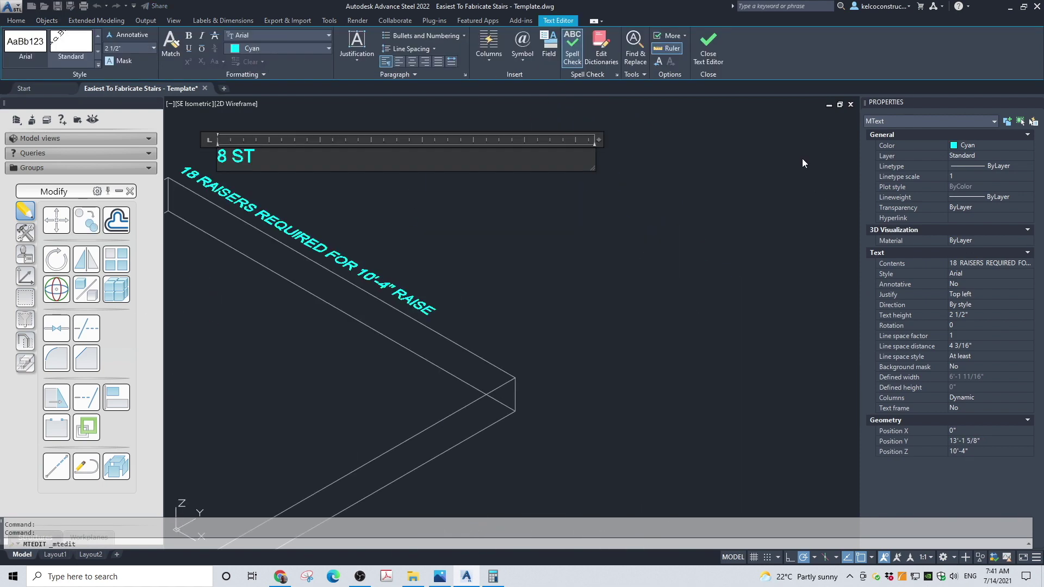
text(EPS @ 11" =)
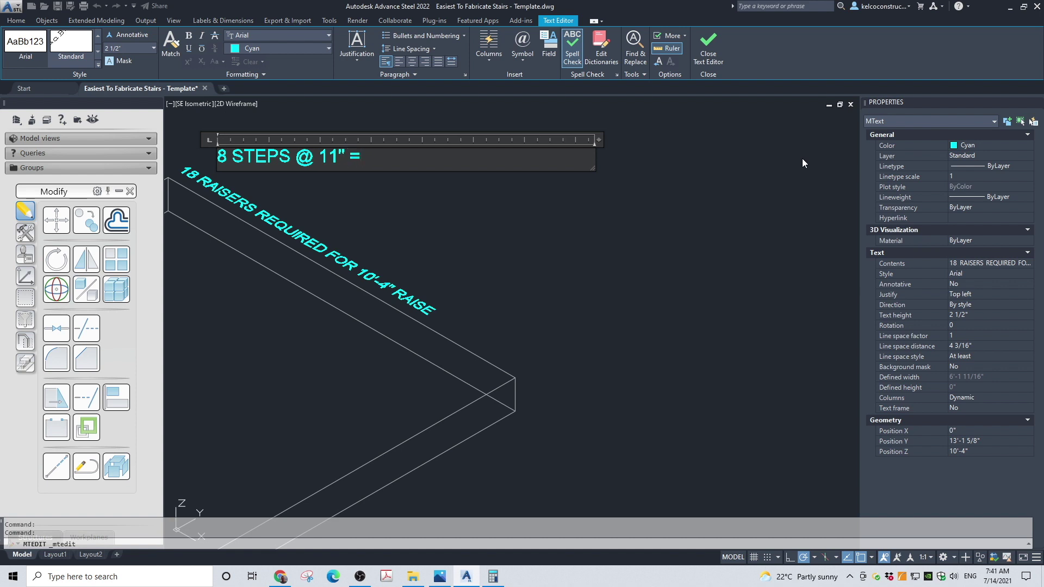
text(88)
click(708, 48)
Draw an 88-inch horizontal line from the lower slab's top front corner, running away from the slab at 270°
scroll(587, 207, down, 6)
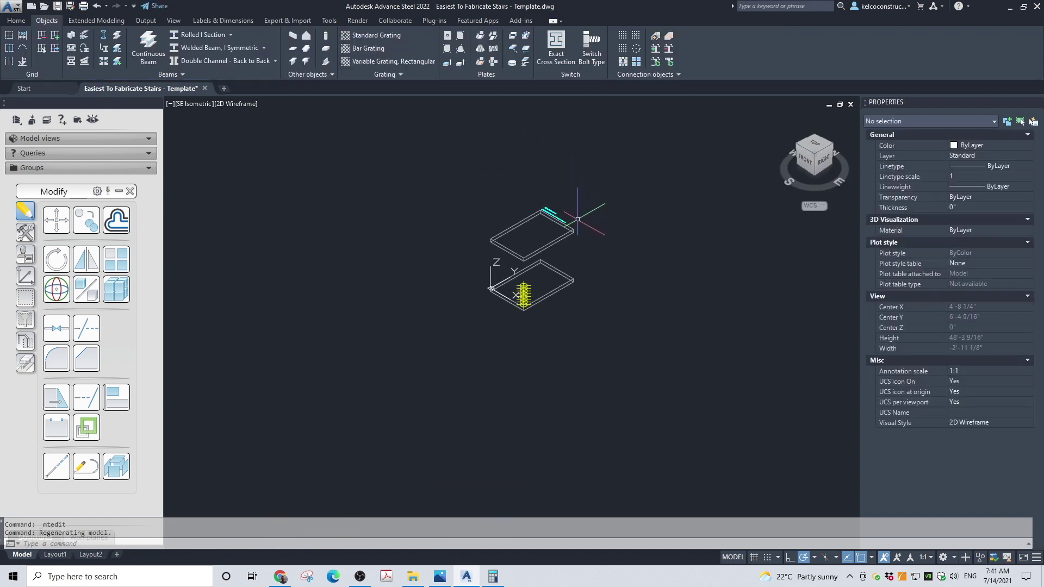
scroll(493, 304, up, 5)
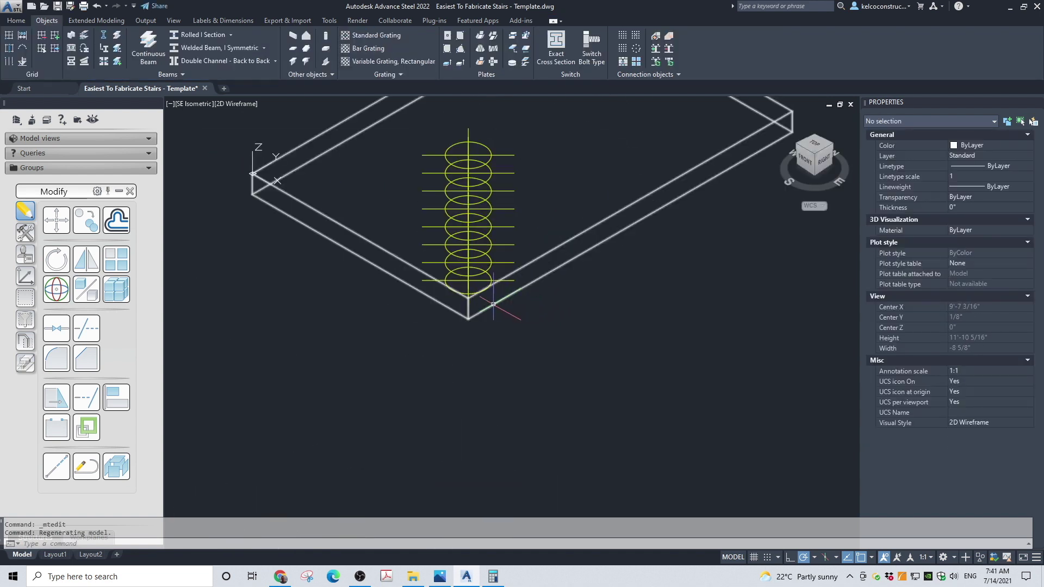
text(l)
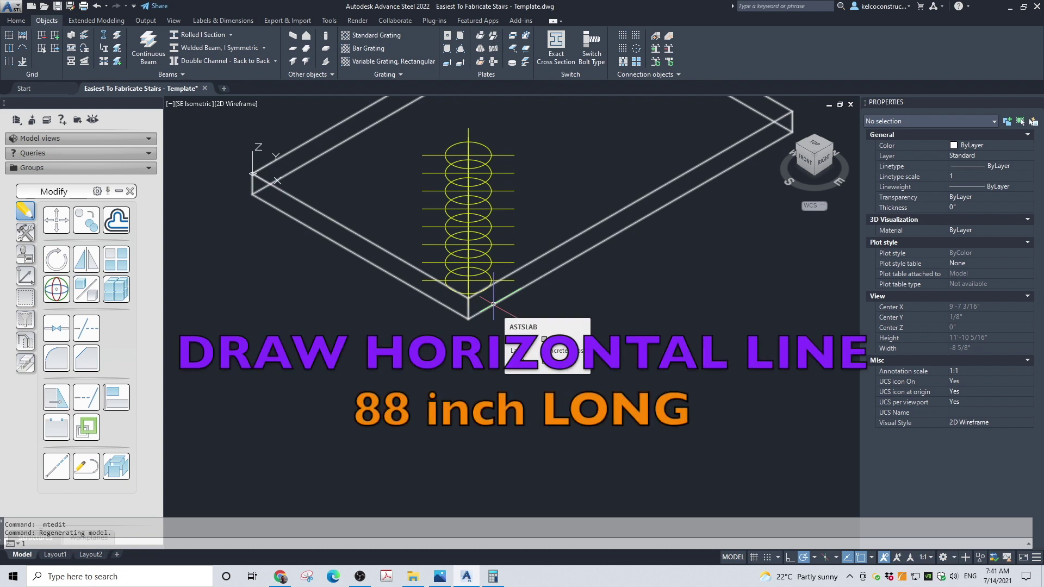
key(Return)
scroll(458, 306, up, 10)
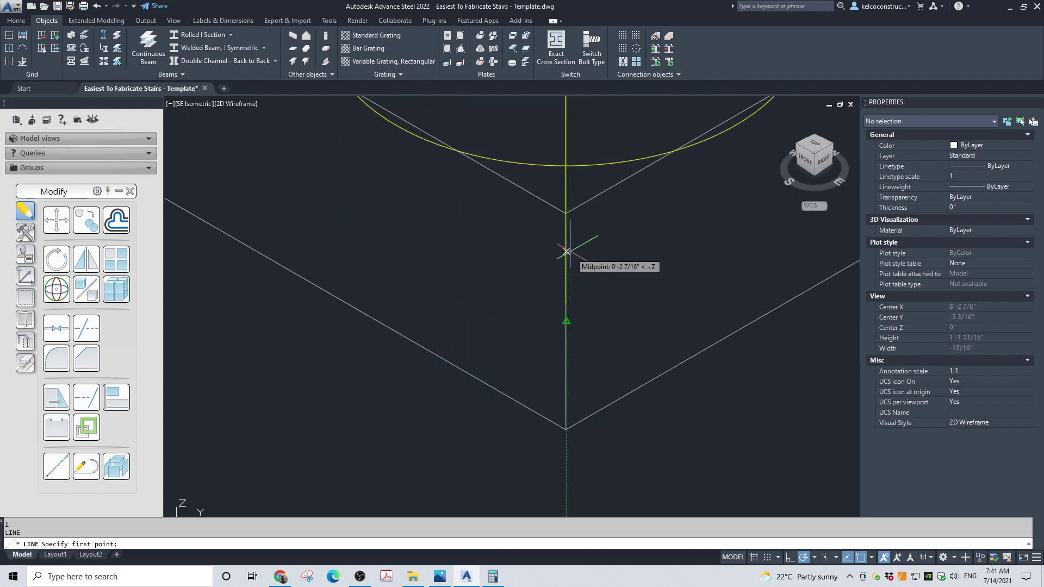
click(567, 214)
scroll(568, 216, down, 3)
scroll(571, 220, down, 6)
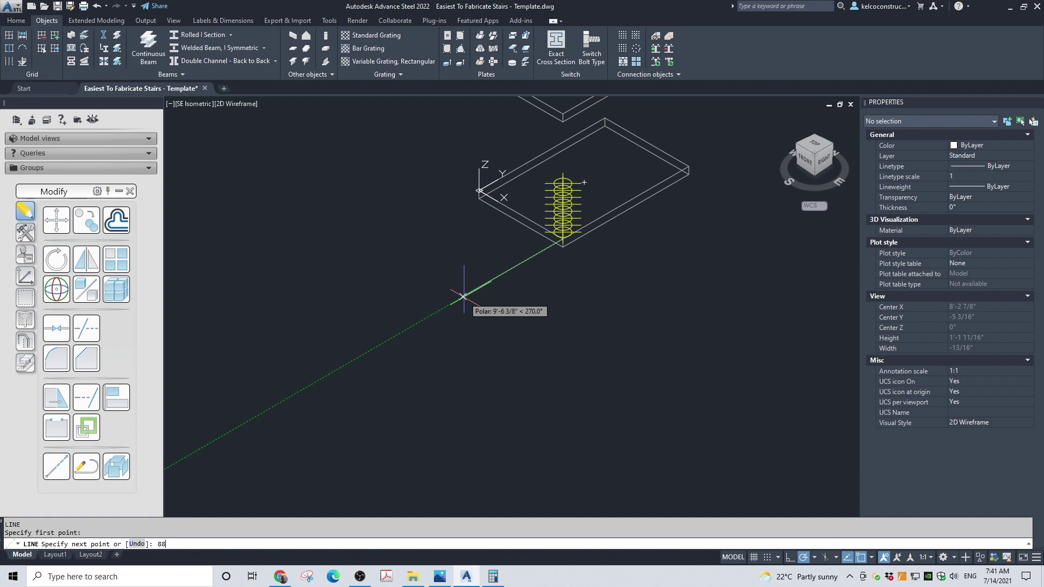
key(Return)
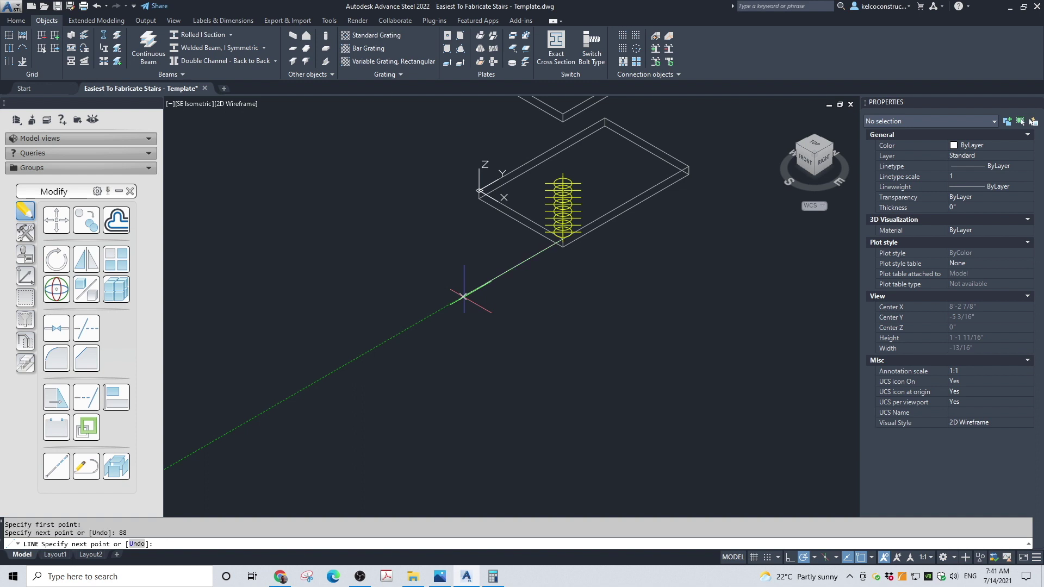
key(Escape)
Set the color of the 88-inch horizontal line to Yellow
click(544, 279)
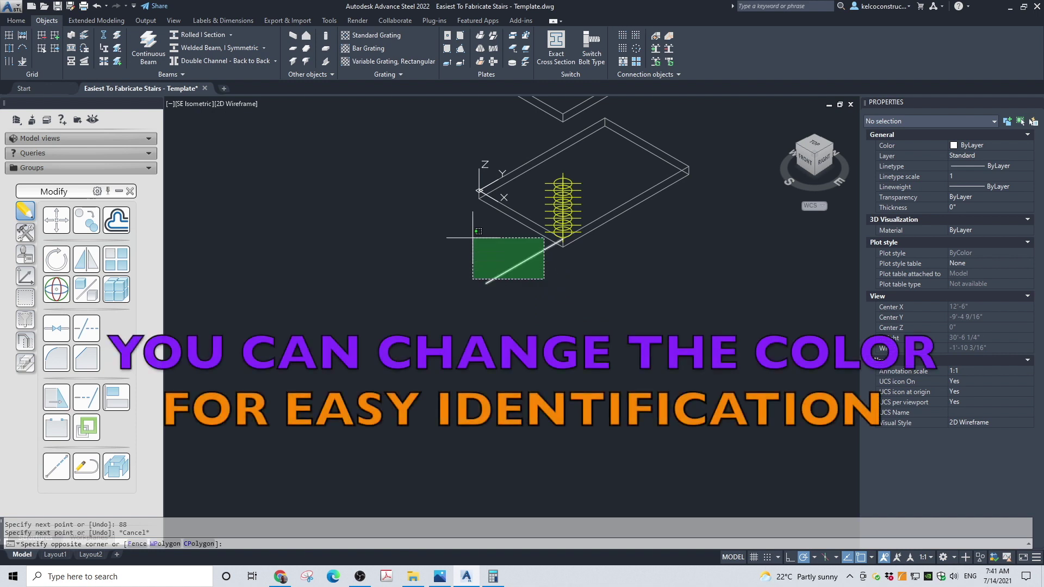
click(478, 231)
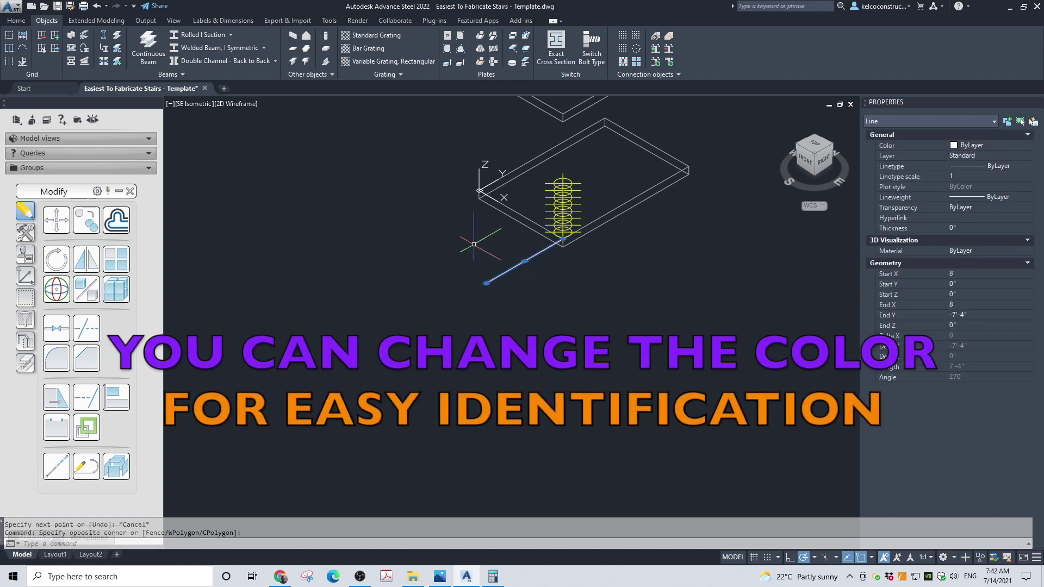
click(1029, 146)
click(1000, 185)
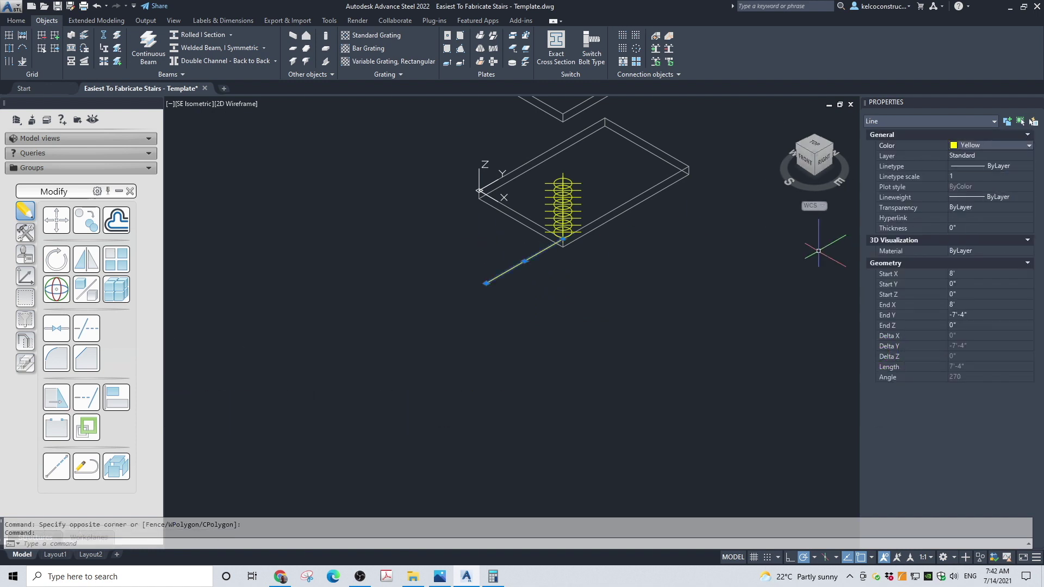
key(Escape)
Move the vertical height line with its riser markers from the slab corner to the far end of the 88-inch line
click(522, 146)
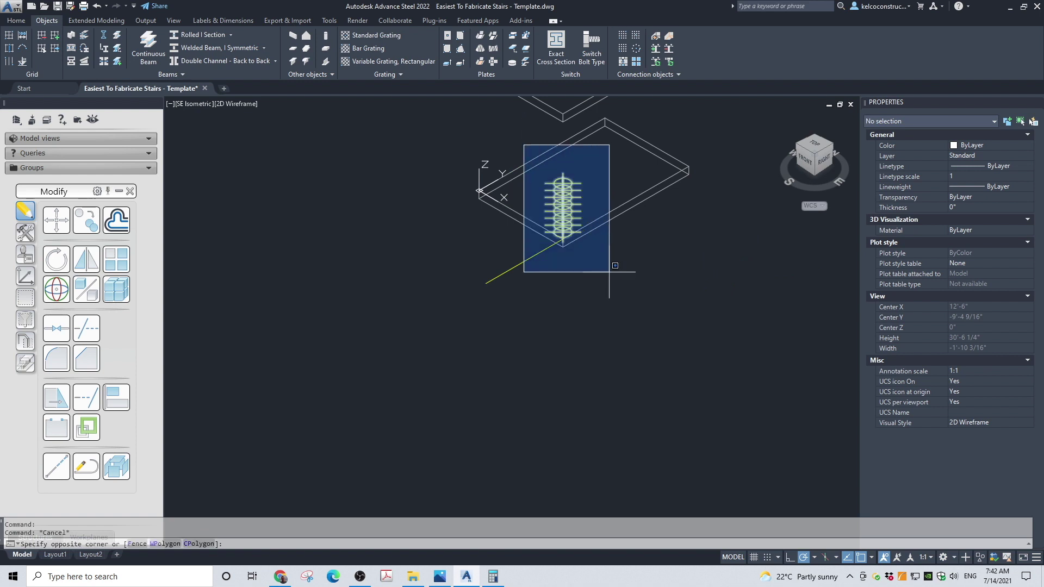
click(610, 298)
scroll(556, 245, up, 4)
scroll(555, 244, up, 2)
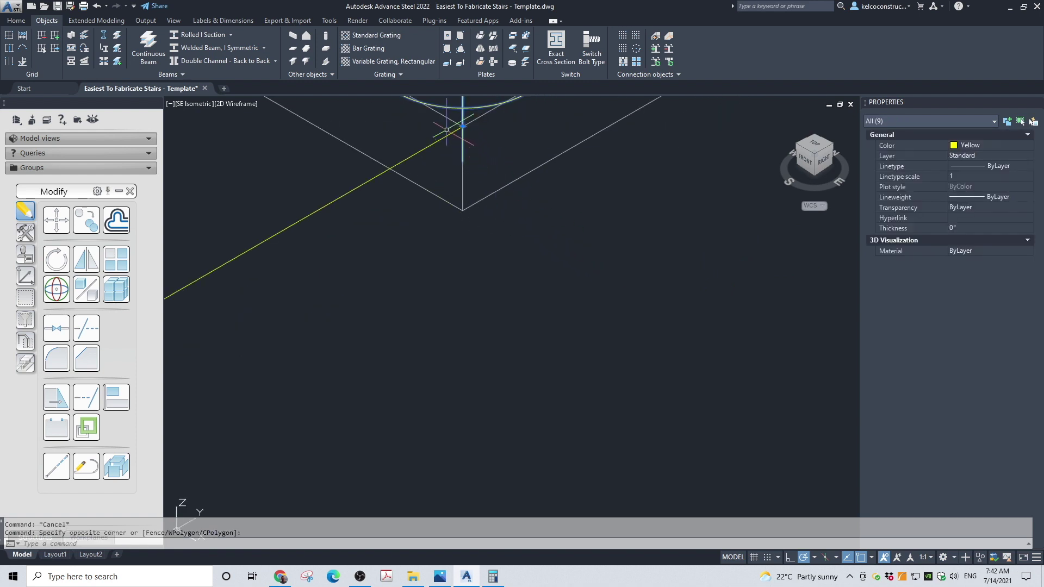
scroll(446, 130, up, 6)
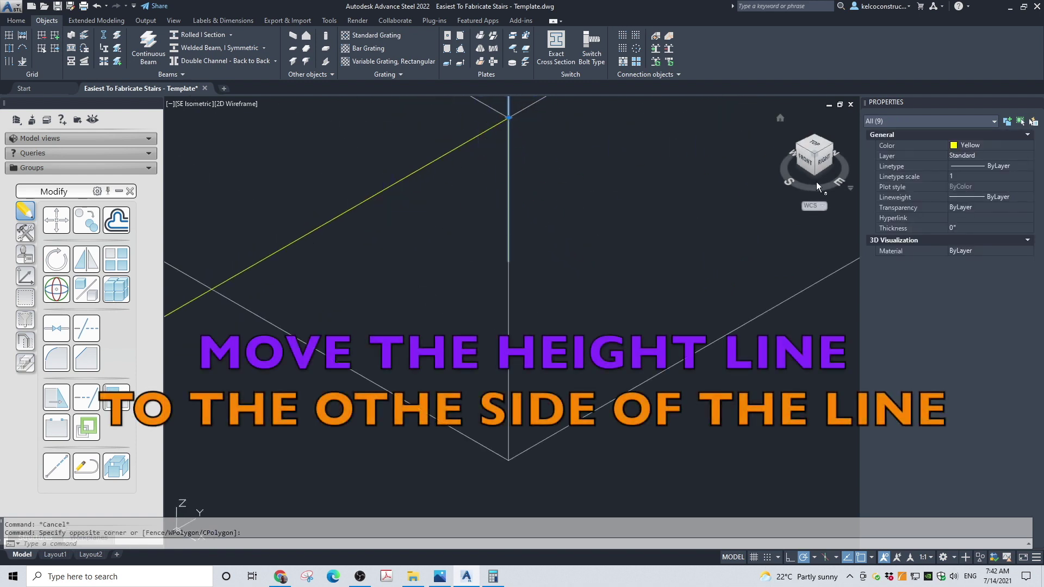
click(55, 221)
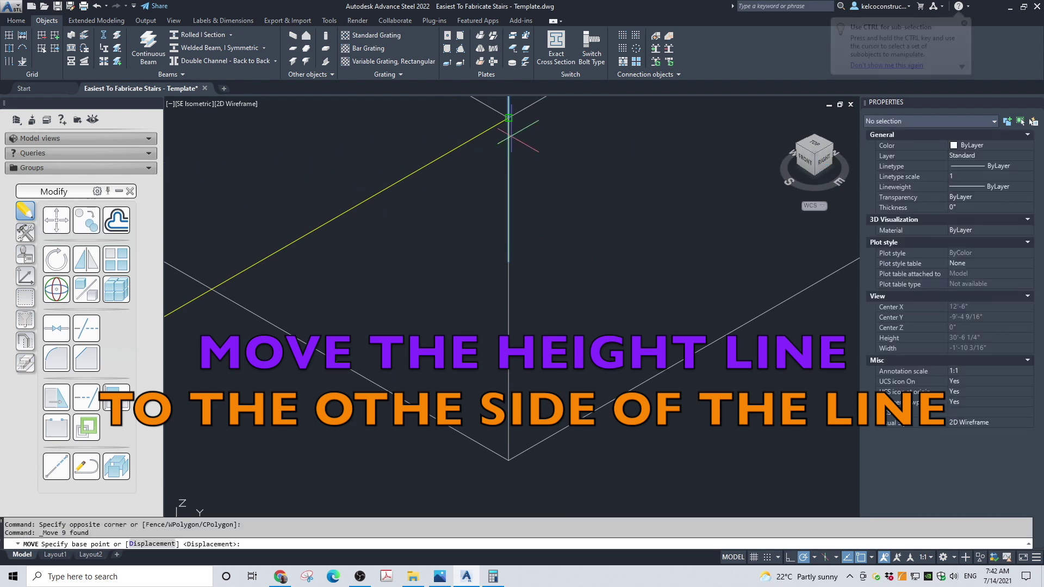
scroll(457, 185, down, 3)
click(454, 184)
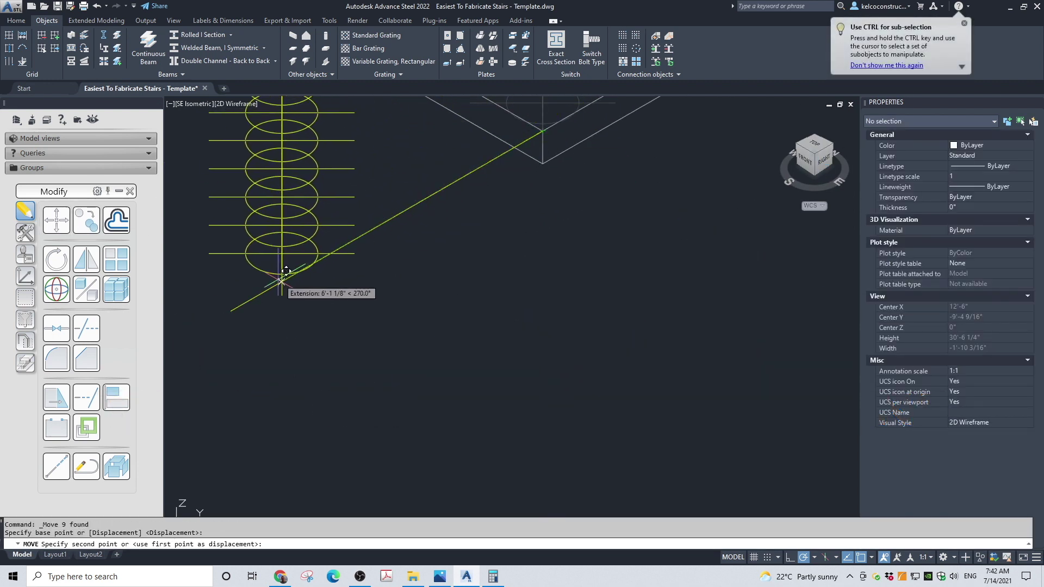
click(233, 311)
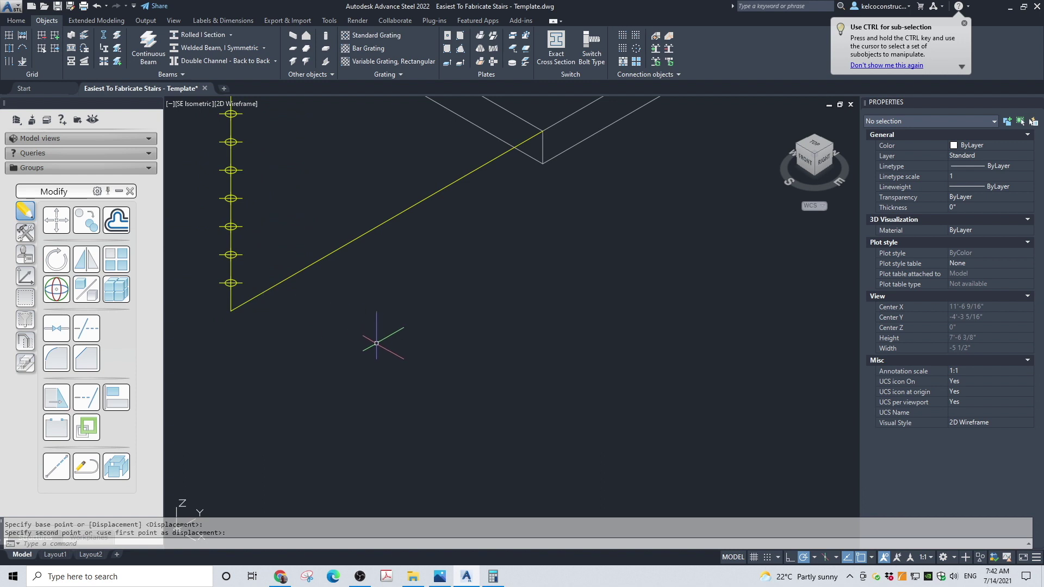
scroll(376, 344, down, 4)
key(Escape)
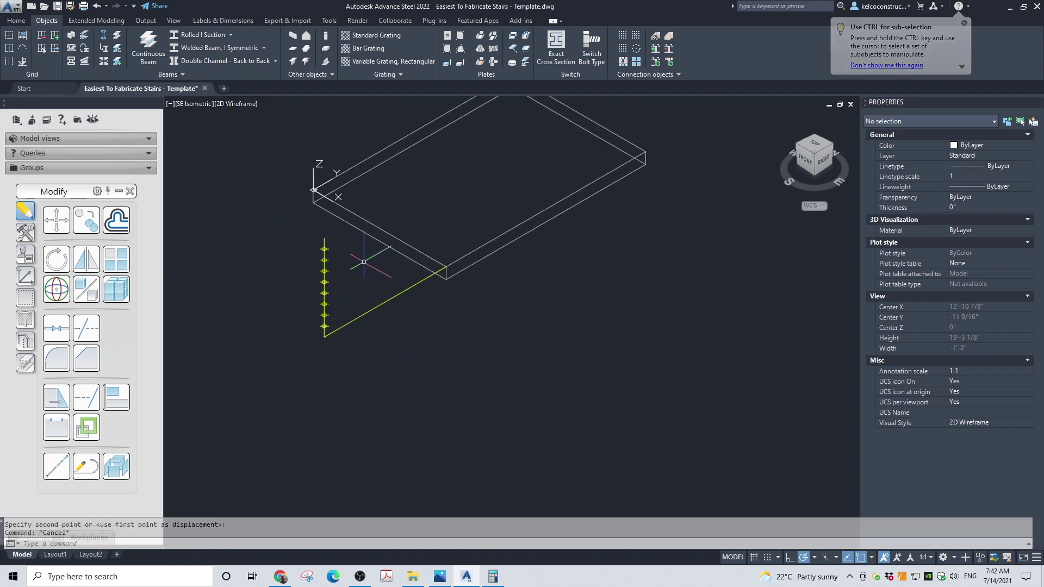
Draw a 1.5-inch horizontal line from the lower slab's top front corner along the slab's long edge
scroll(445, 268, up, 5)
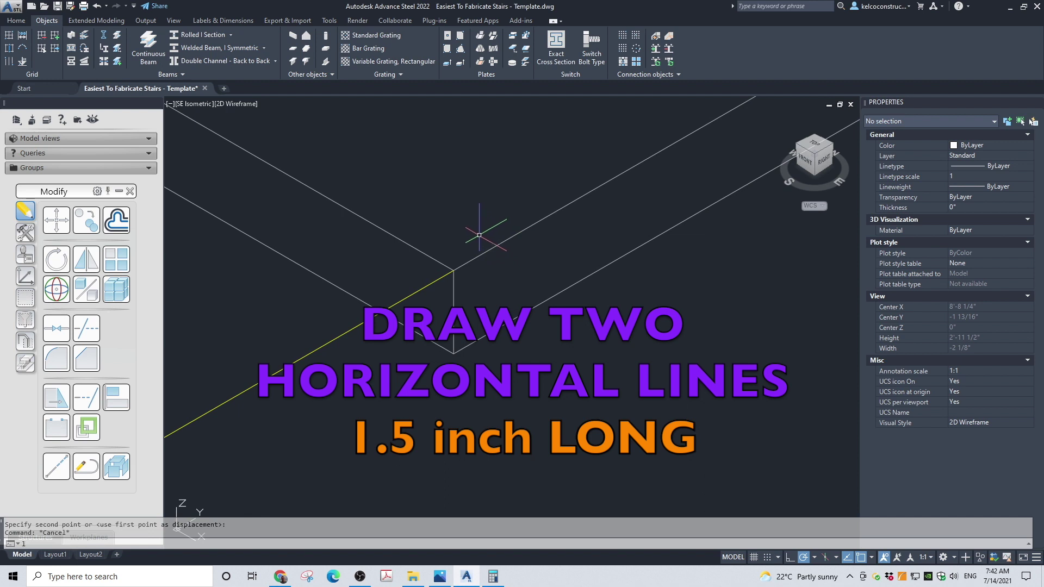
text(l)
key(Return)
click(454, 270)
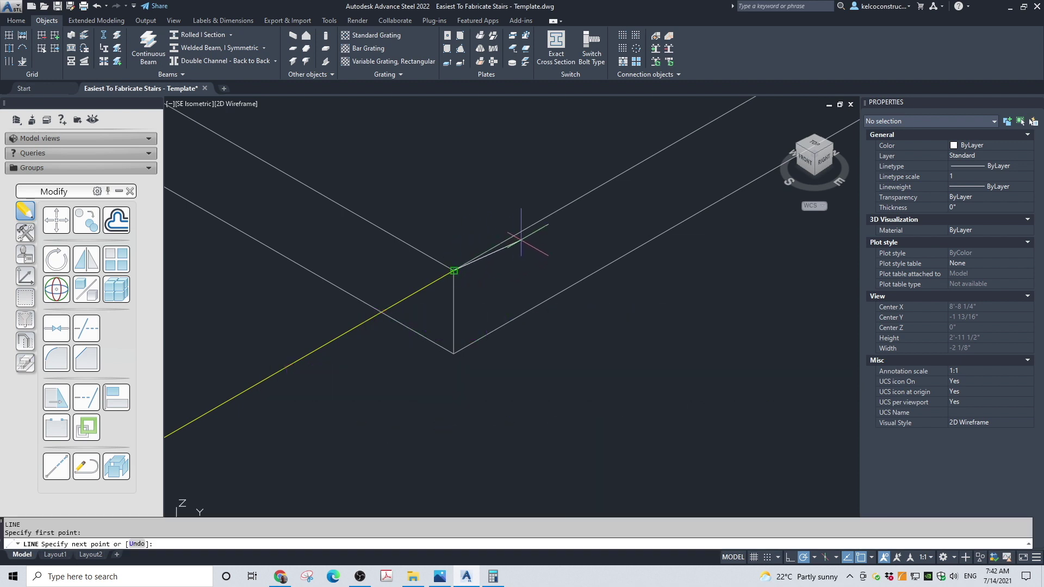
scroll(521, 239, down, 4)
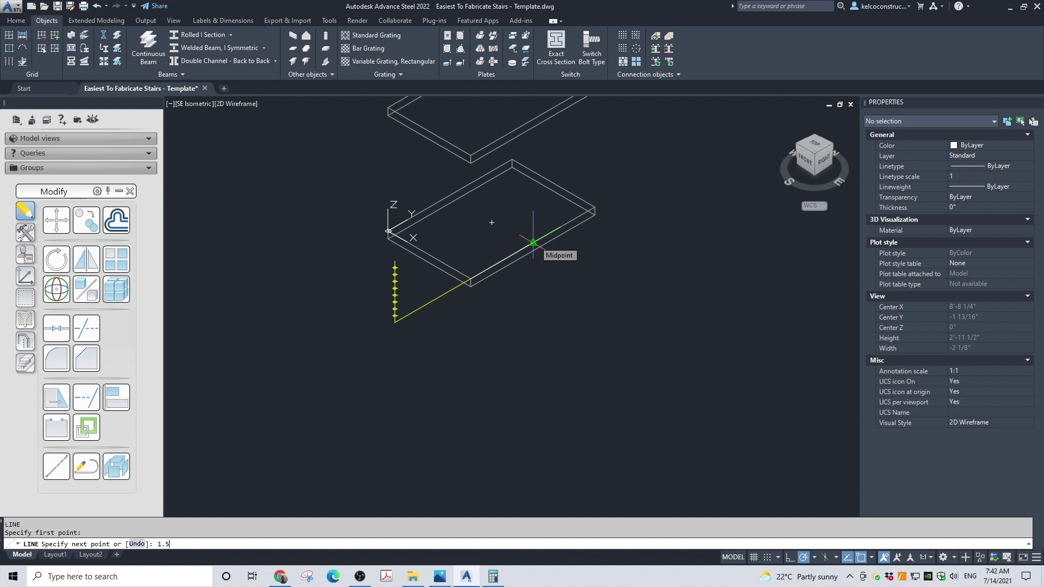
key(Return)
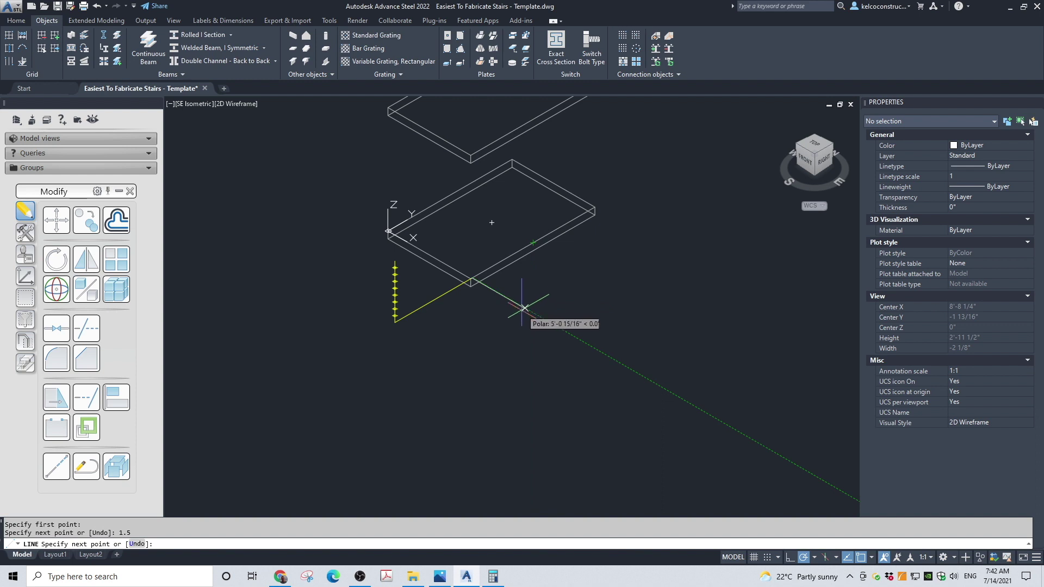
key(Escape)
Draw a second 1.5-inch horizontal line from the same slab corner at 0°, perpendicular to the first
scroll(449, 270, up, 8)
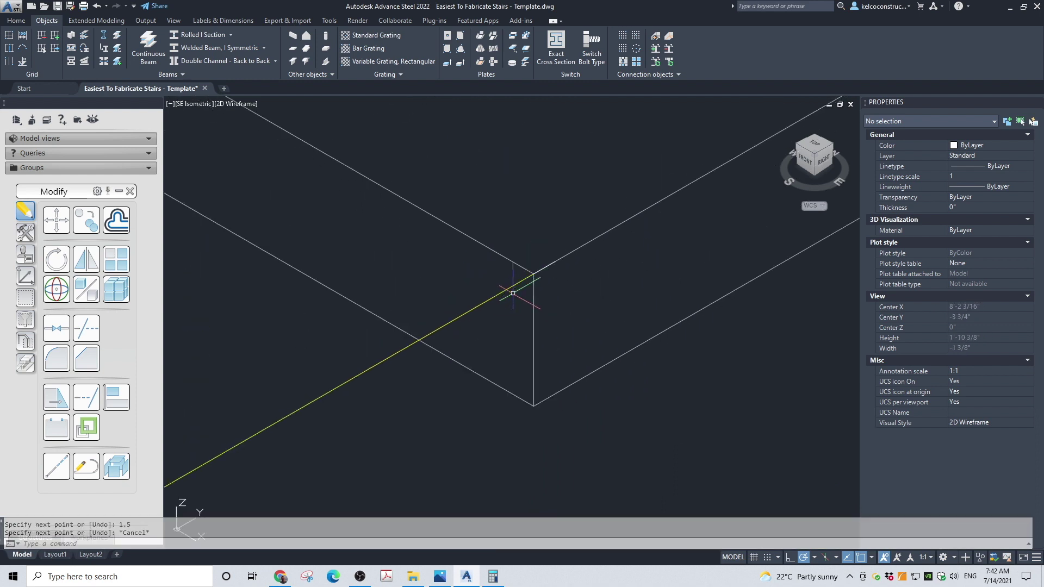
key(Return)
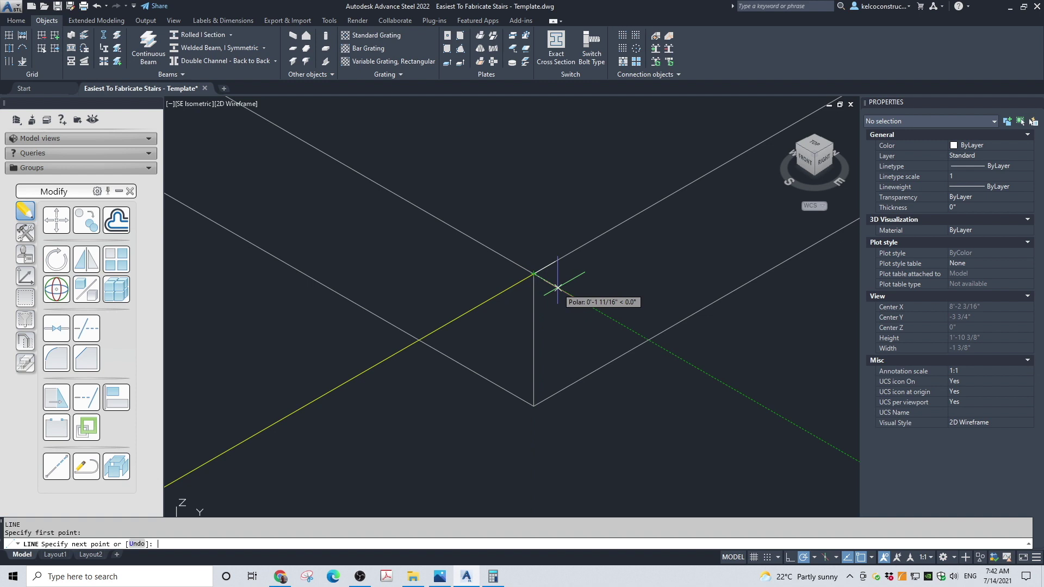
text(1.5)
key(Return)
key(Escape)
Set the color of the two 1.5-inch lines at the slab corner to Yellow
click(550, 231)
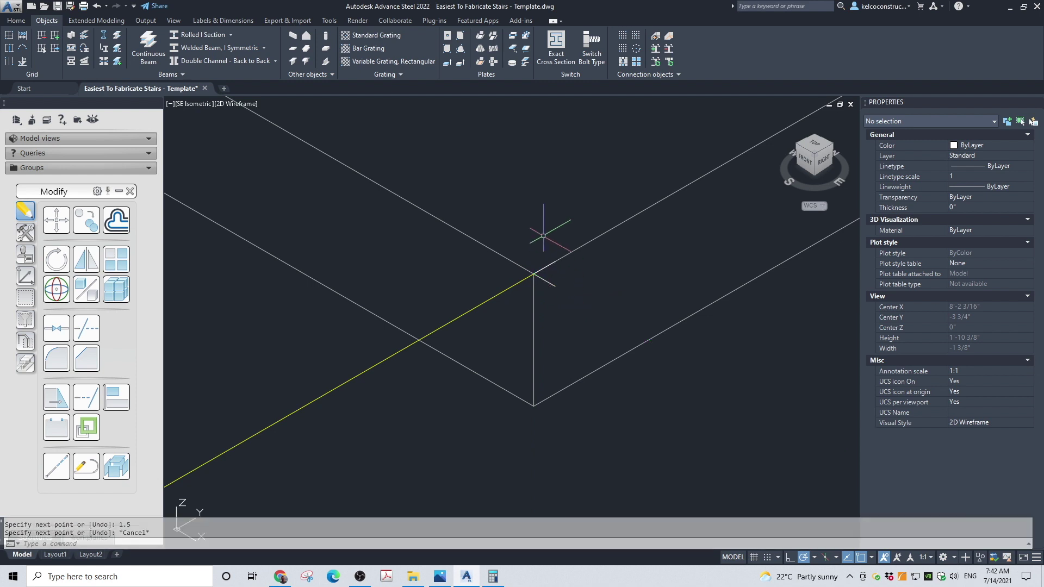
click(601, 345)
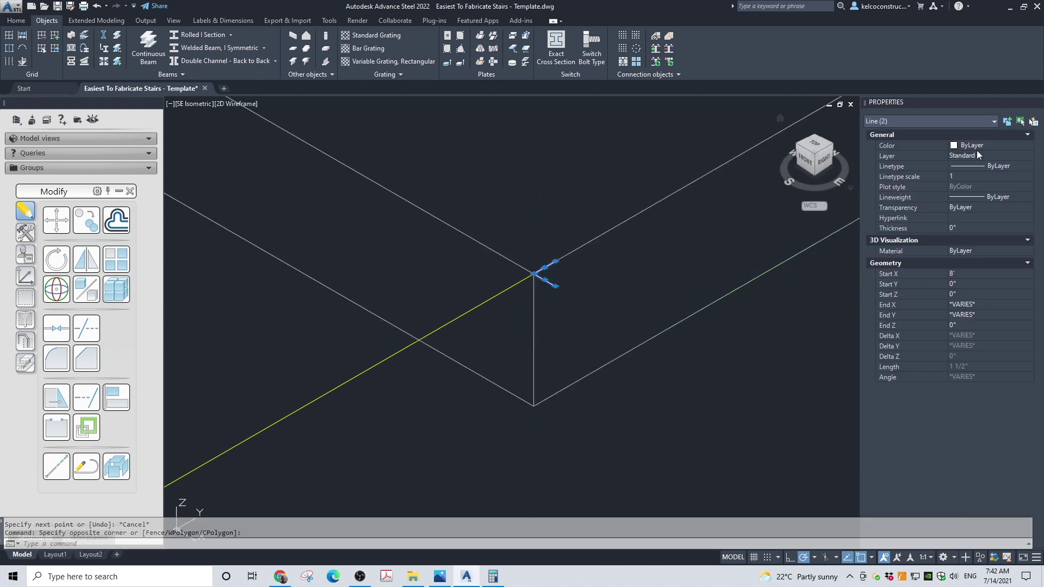
click(1027, 146)
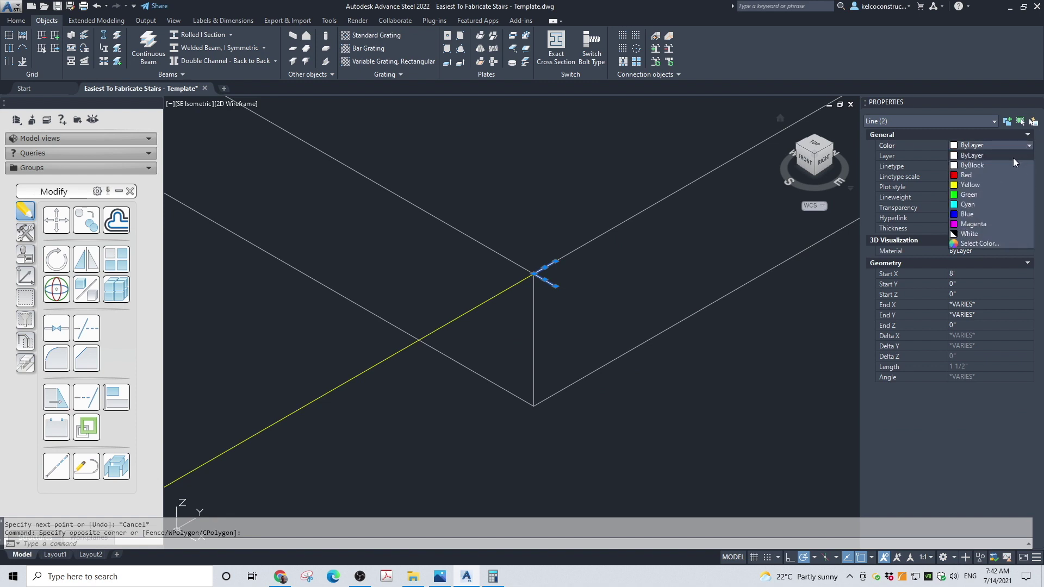
click(1000, 187)
key(Escape)
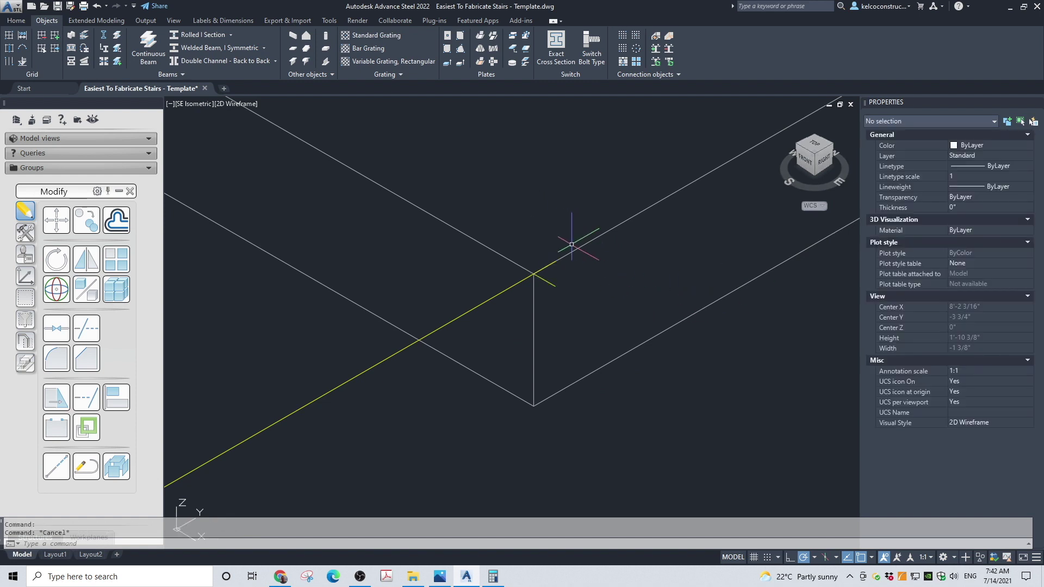
Group the two 1.5-inch lines, the 88-inch horizontal line and the vertical height line with its riser markers
scroll(571, 234, down, 2)
click(496, 209)
click(608, 338)
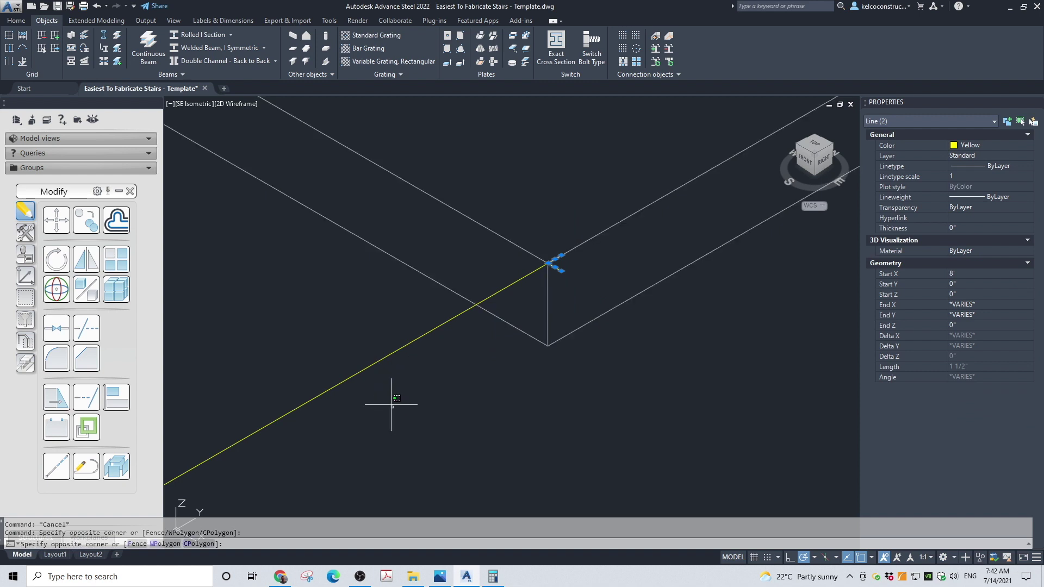
scroll(591, 286, down, 5)
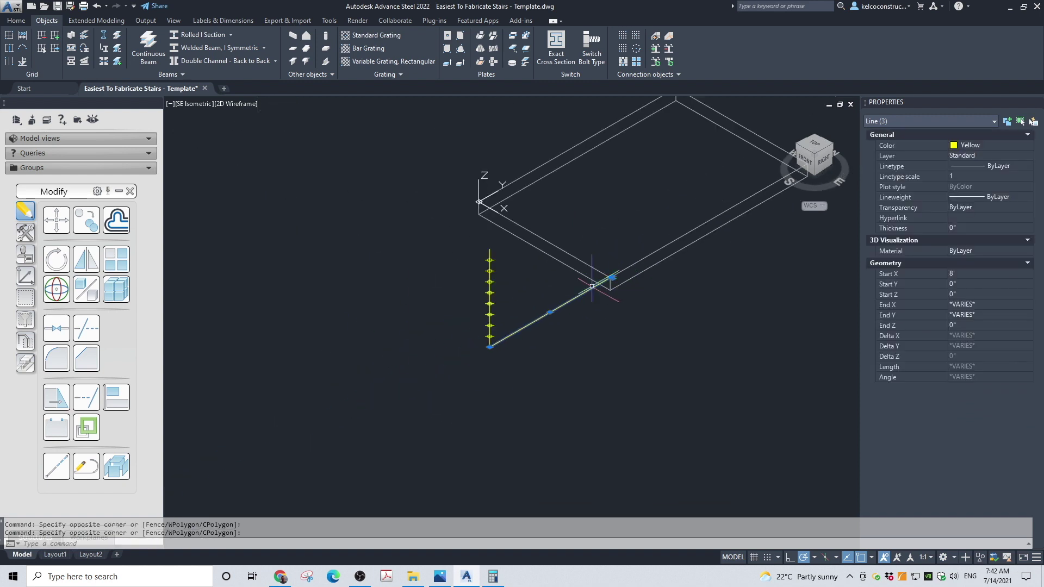
click(448, 231)
click(551, 400)
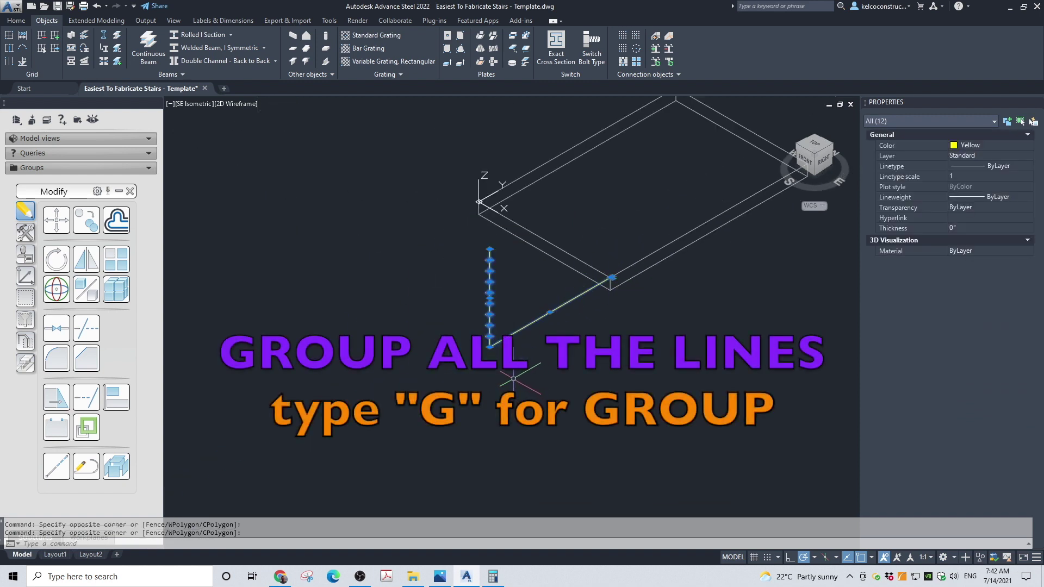
key(Return)
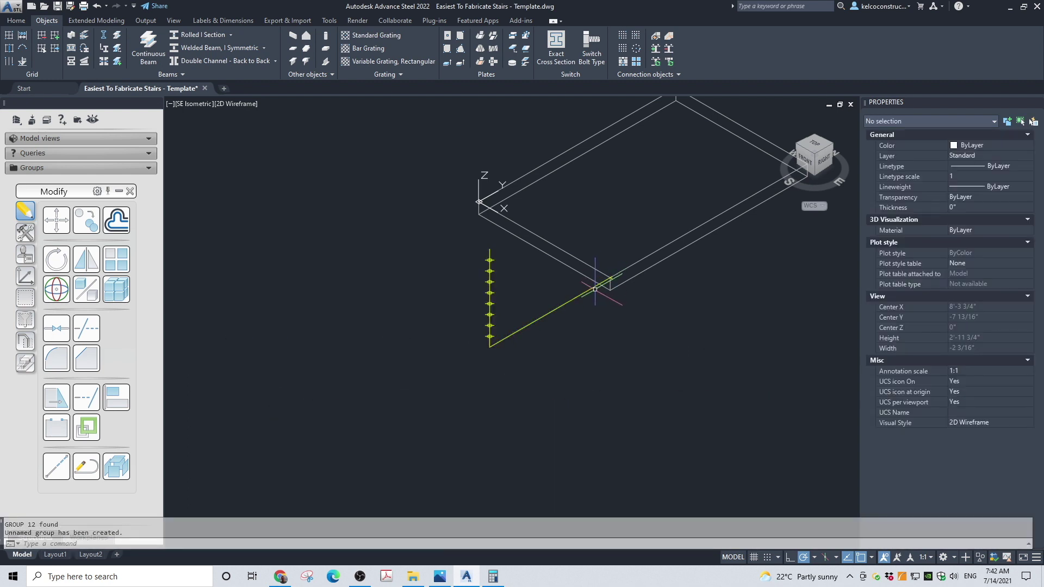
Move the grouped layout lines 1.5 inches sideways, placing the outer end of the perpendicular 1.5-inch line on the slab corner
click(611, 269)
scroll(625, 288, up, 5)
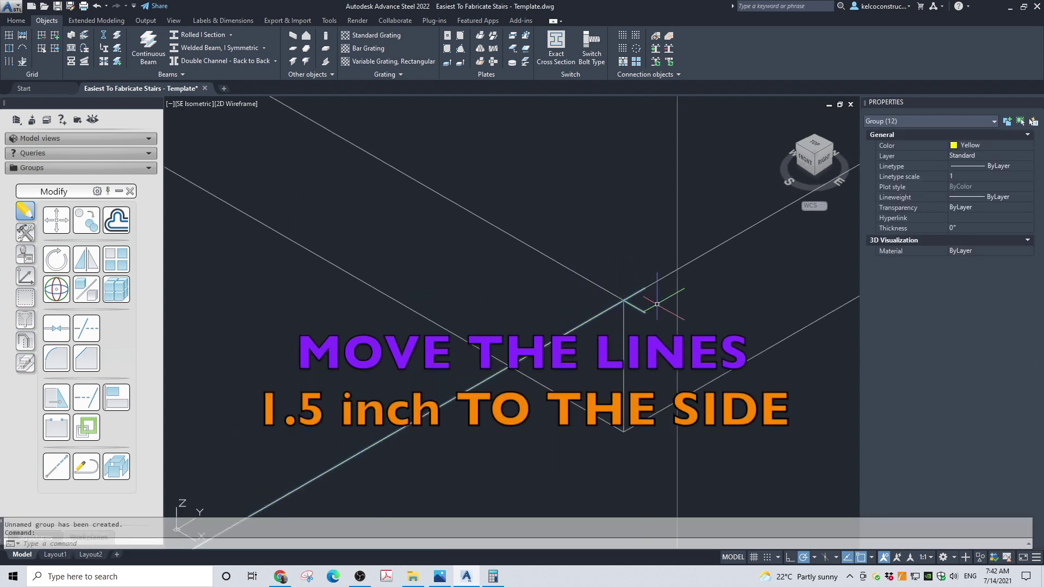
text(m)
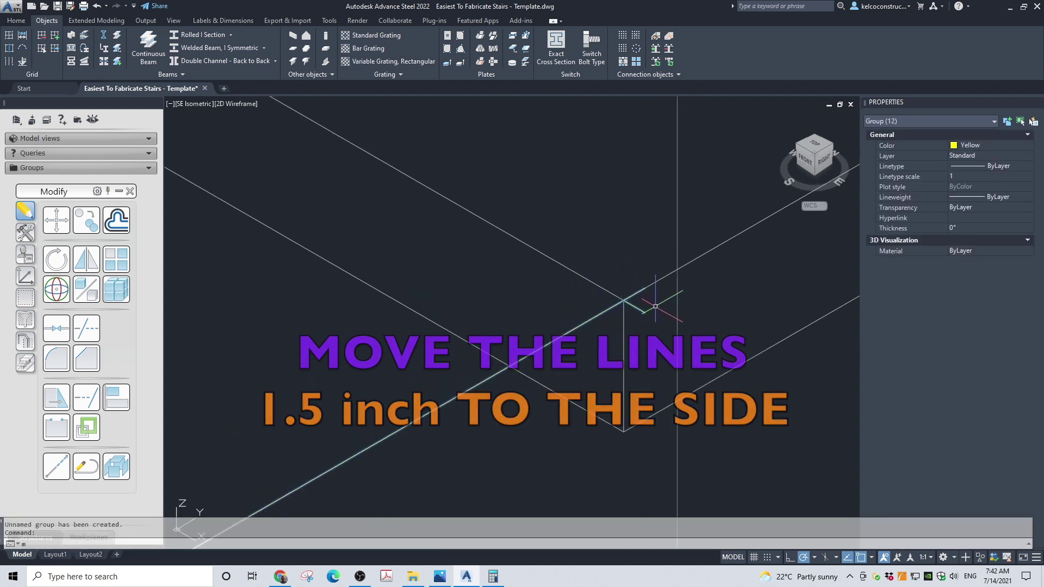
key(Return)
click(653, 304)
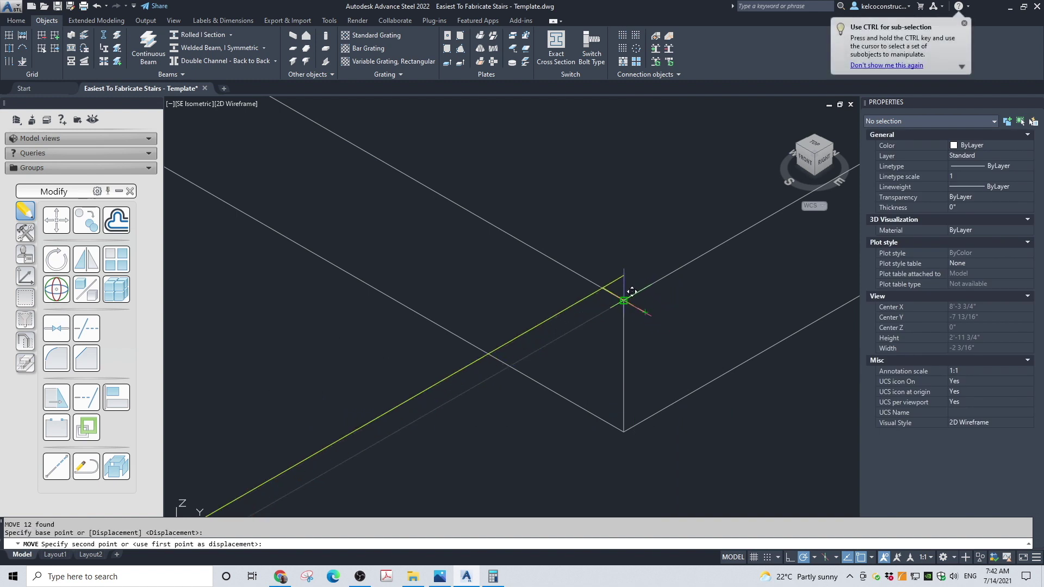
key(Escape)
Draw a vertical line one riser tall from the lowest riser marker down to the base of the height line
scroll(614, 228, down, 3)
scroll(427, 338, up, 2)
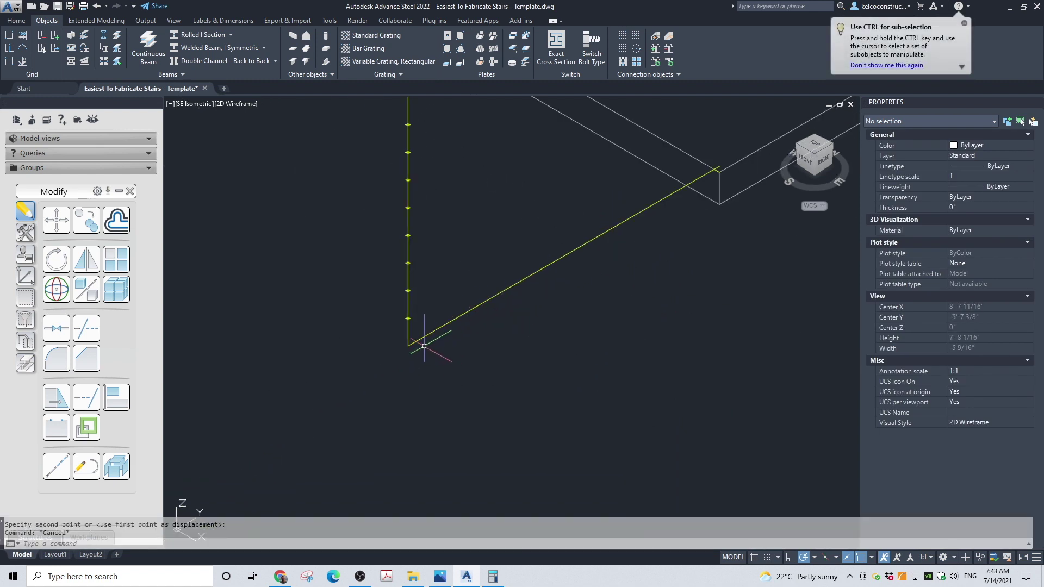
text(l)
key(Return)
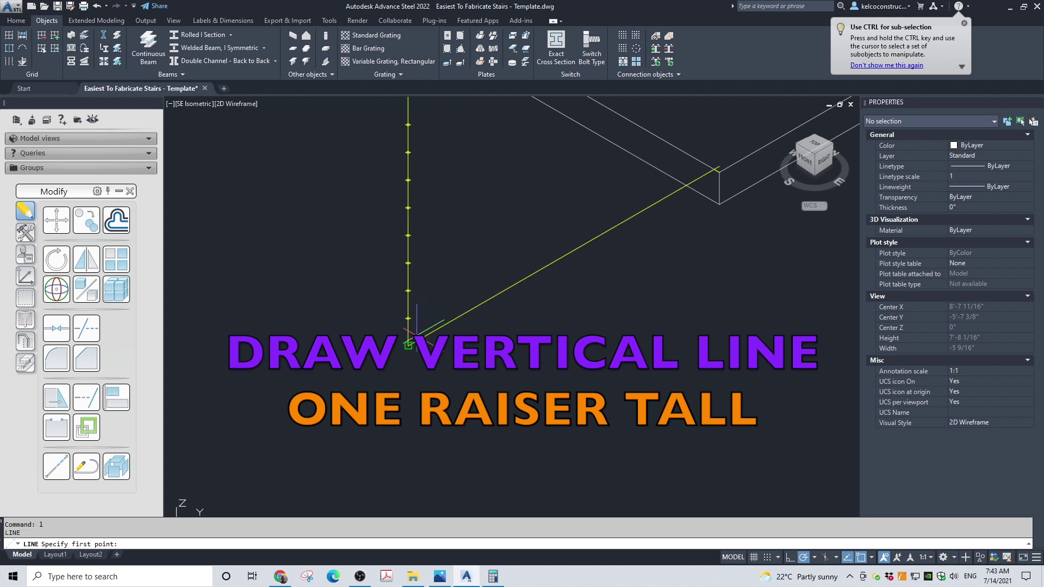
scroll(427, 283, up, 3)
click(370, 191)
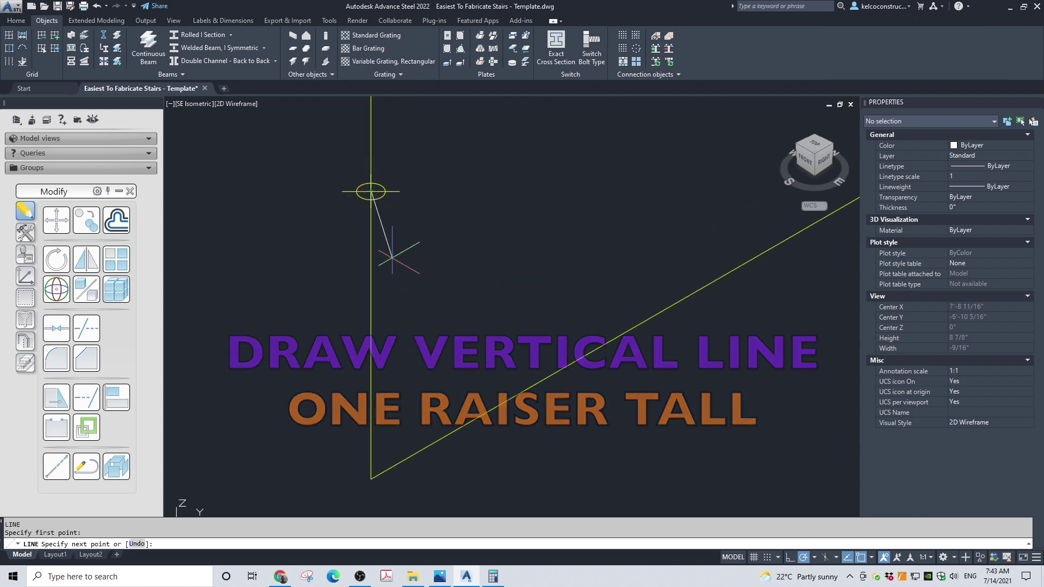
middle_drag(371, 192, 387, 89)
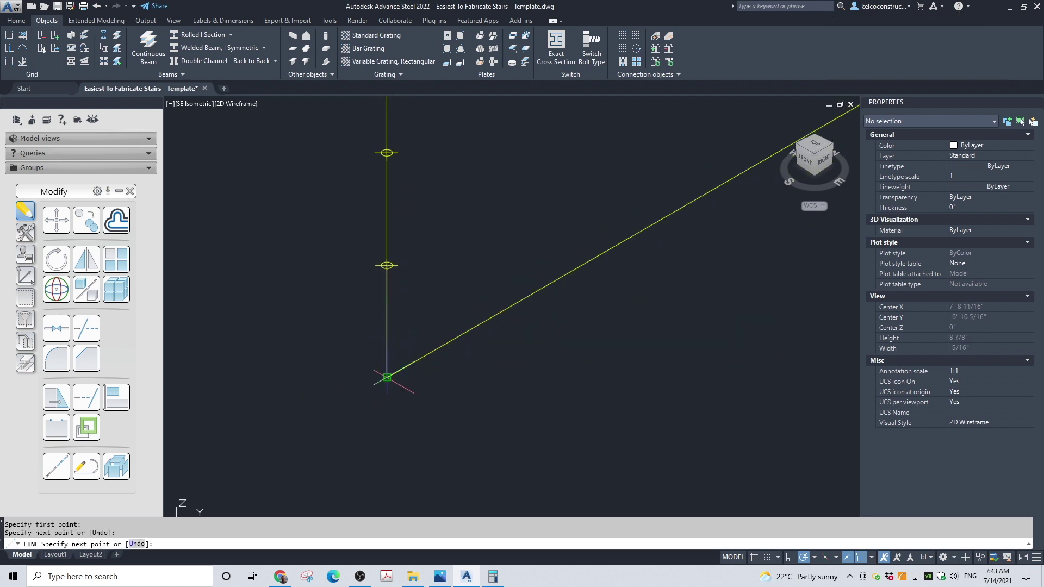
key(Escape)
Move the one-riser vertical line from the base of the height line to the stair start point on the slab edge
click(387, 321)
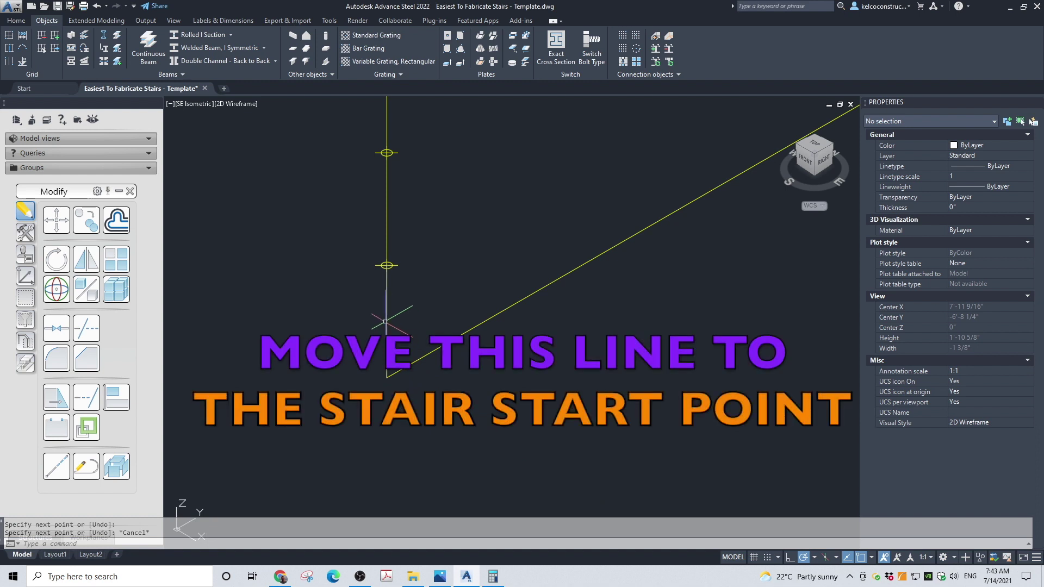
click(55, 214)
click(387, 375)
scroll(373, 412, down, 3)
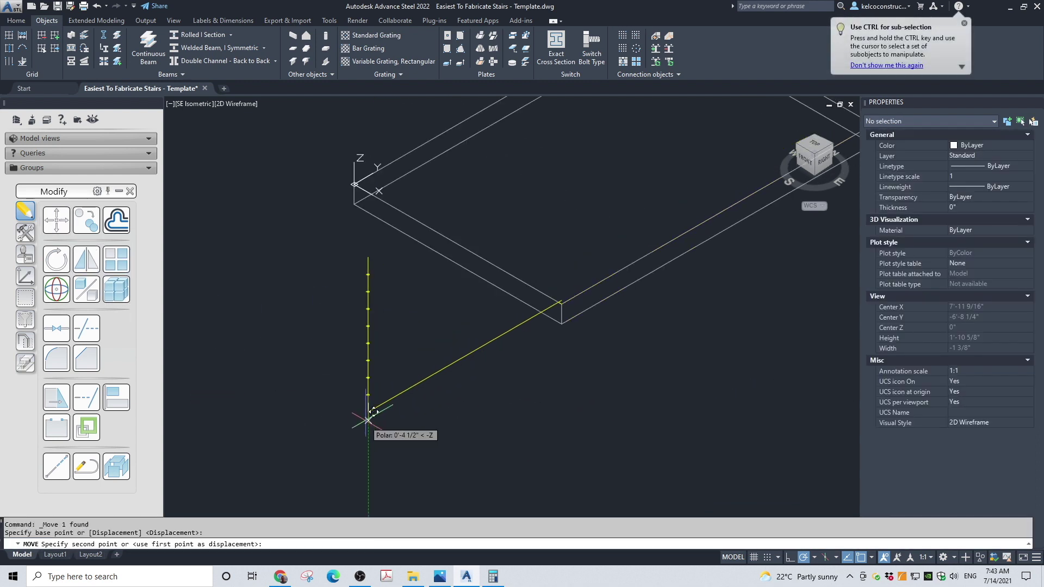
scroll(560, 303, up, 5)
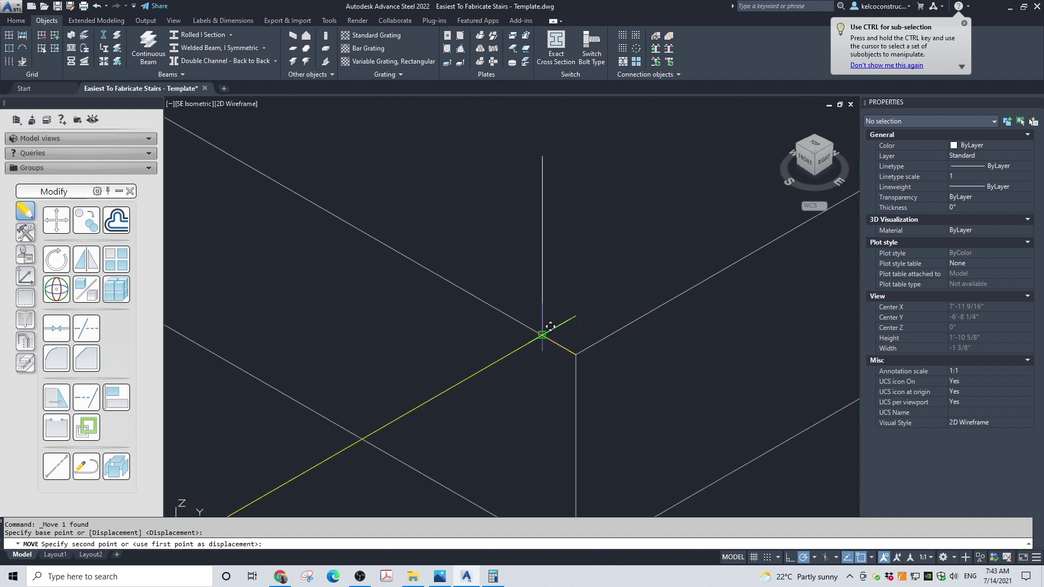
click(550, 326)
key(Escape)
Set the color of the one-riser vertical line at the stair start point to Yellow
click(546, 252)
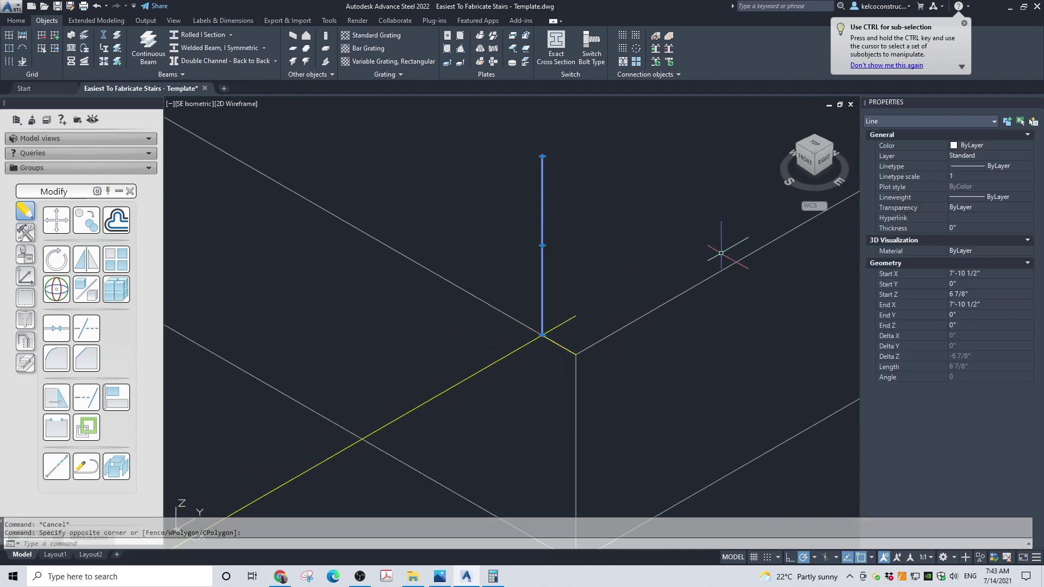
click(1017, 144)
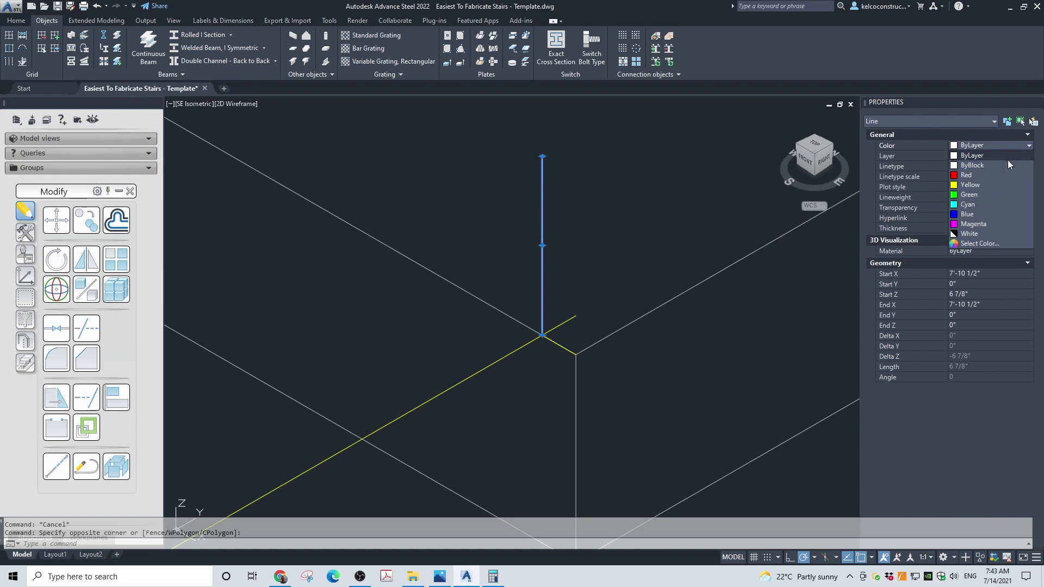
click(999, 185)
Group the one-riser vertical line with the existing group of layout lines
scroll(630, 263, down, 2)
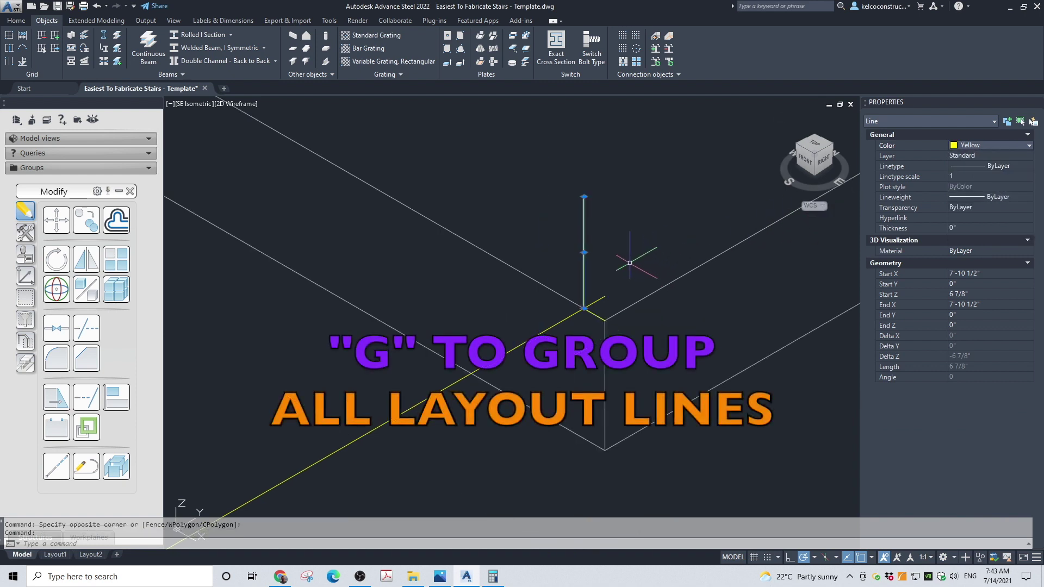
click(390, 420)
click(125, 549)
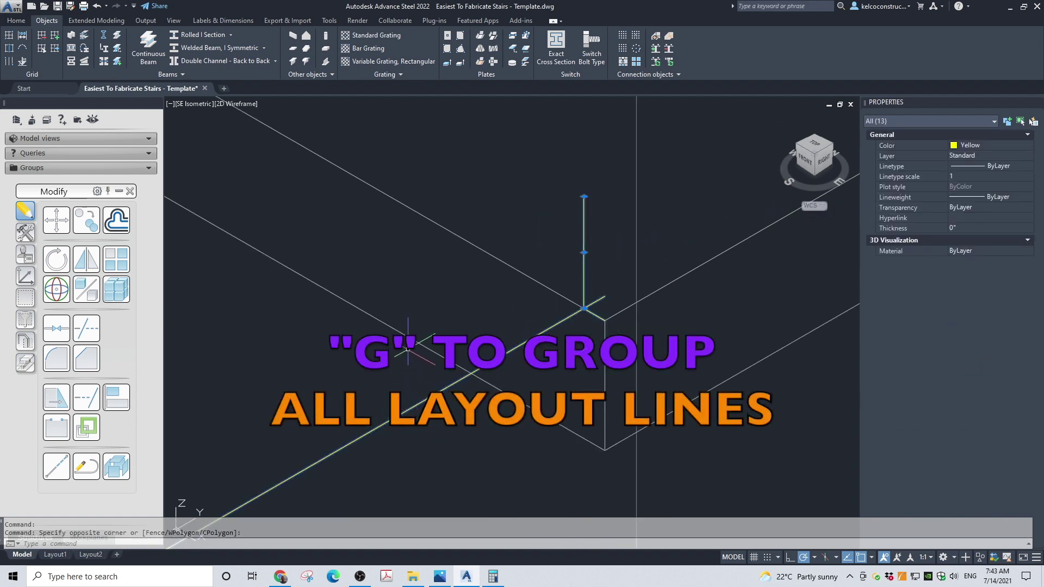
text(g)
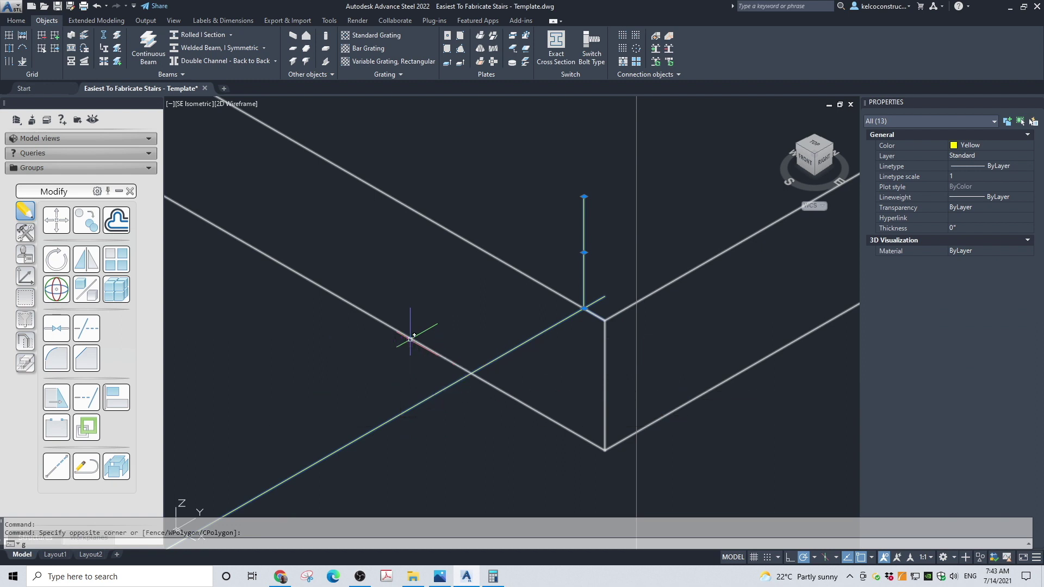
key(Return)
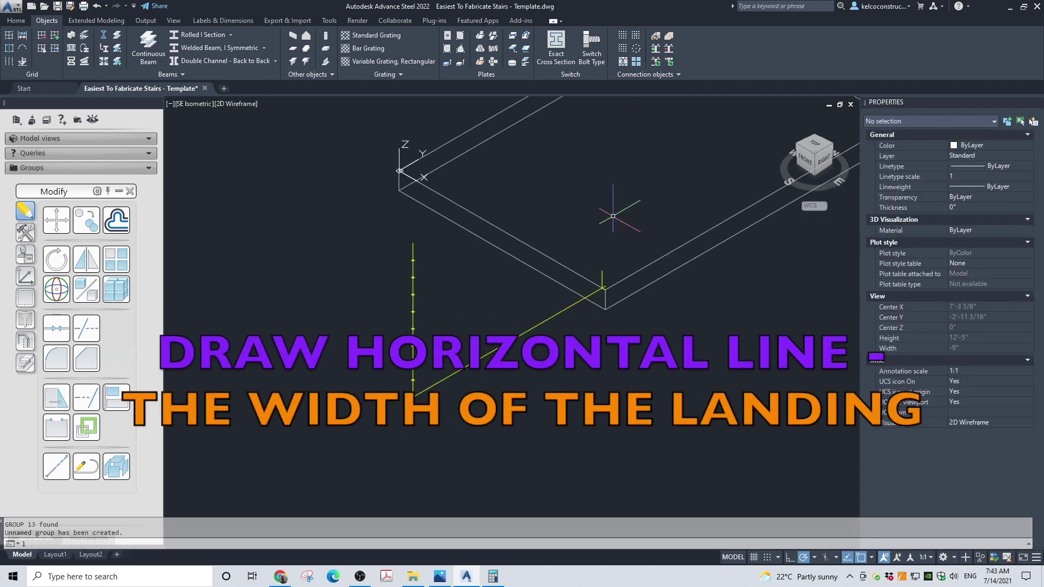
Draw a horizontal landing-width line along the slab's top front edge, from the origin corner to the corner near the stair start
text(l)
key(Return)
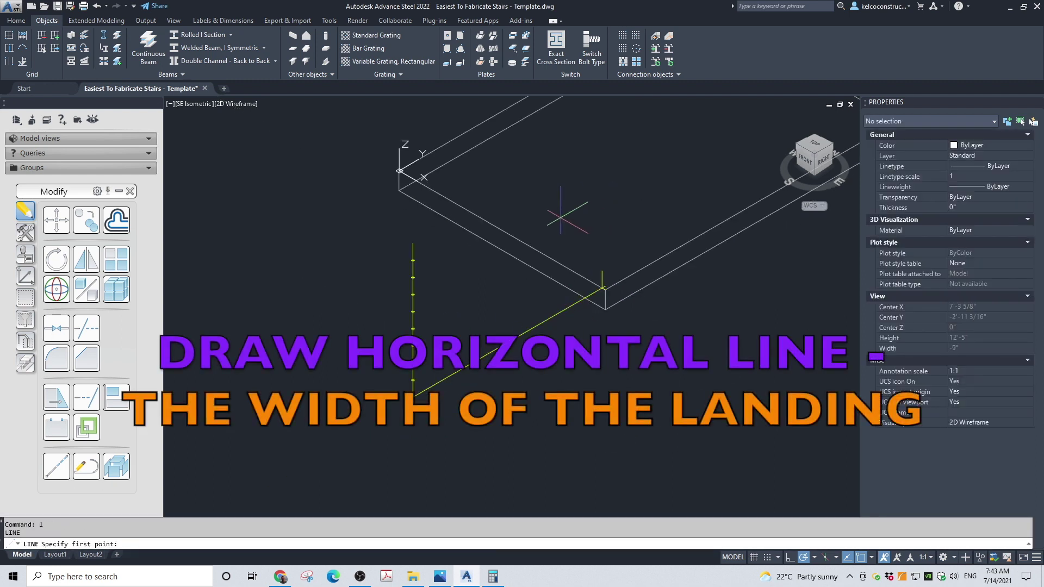
click(400, 170)
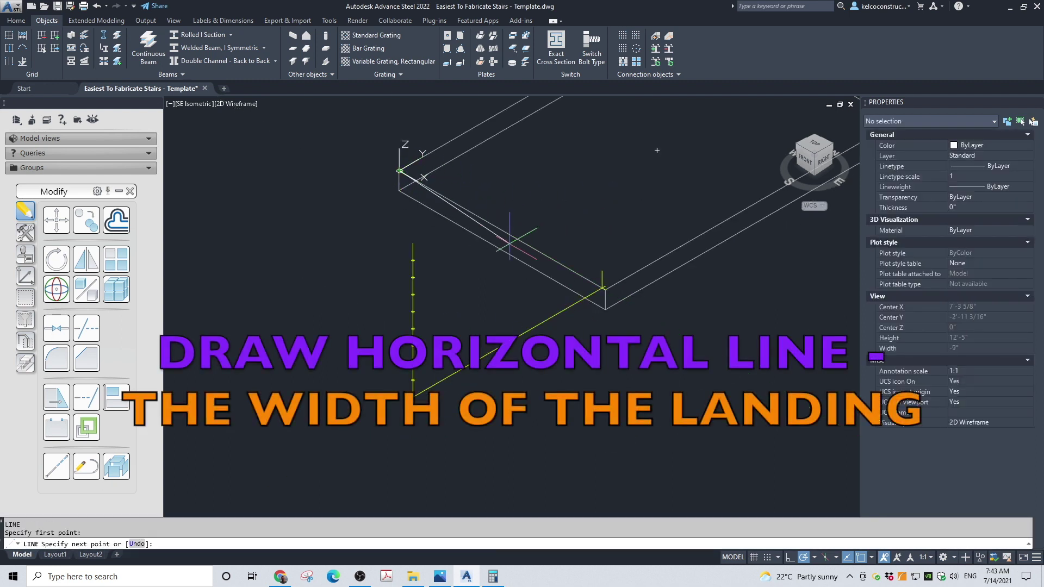
scroll(601, 290, up, 3)
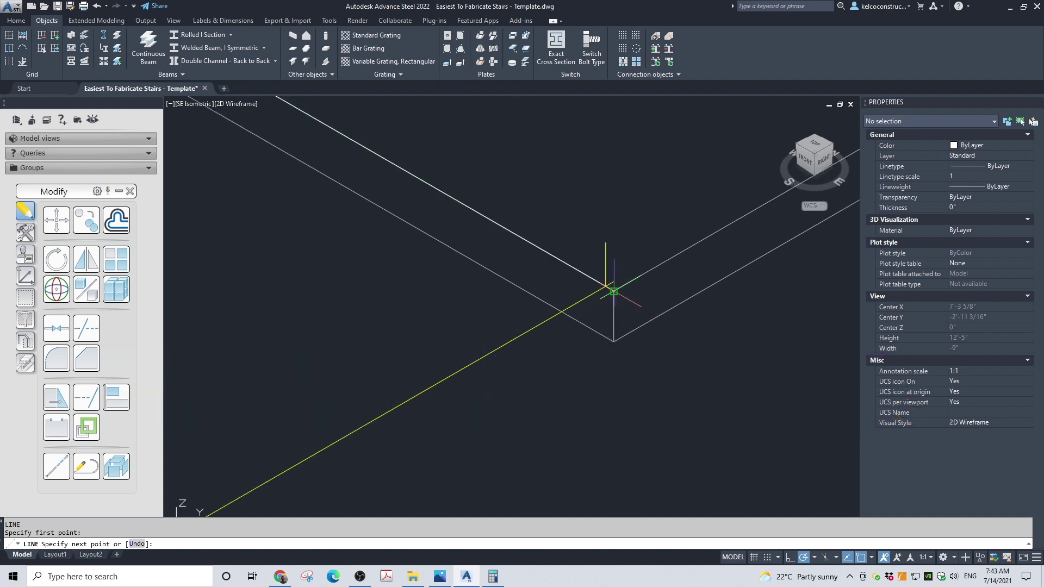
key(Escape)
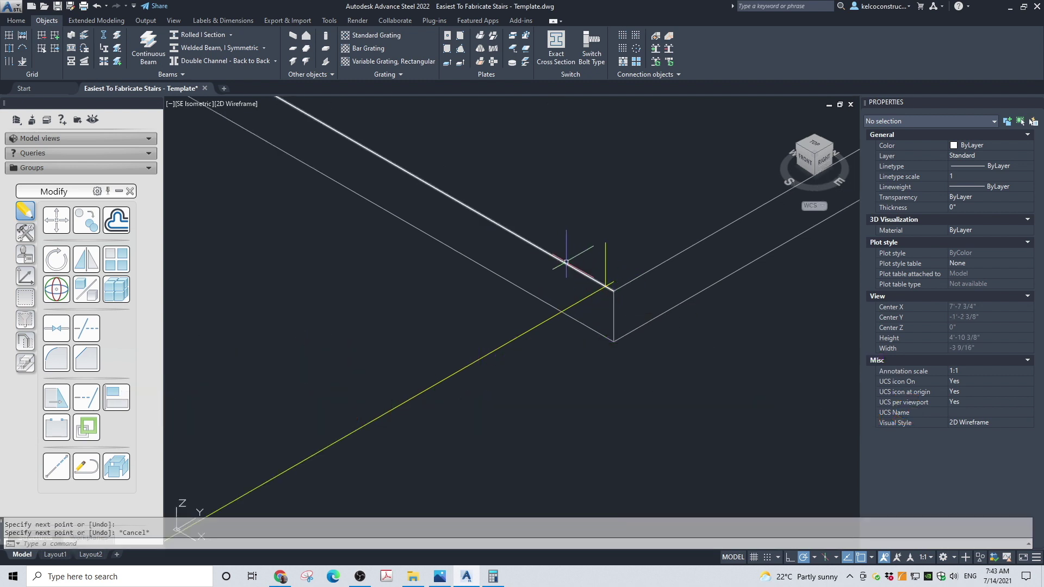
Move the landing-width line from the stair start point to the top end of the vertical height line
click(571, 263)
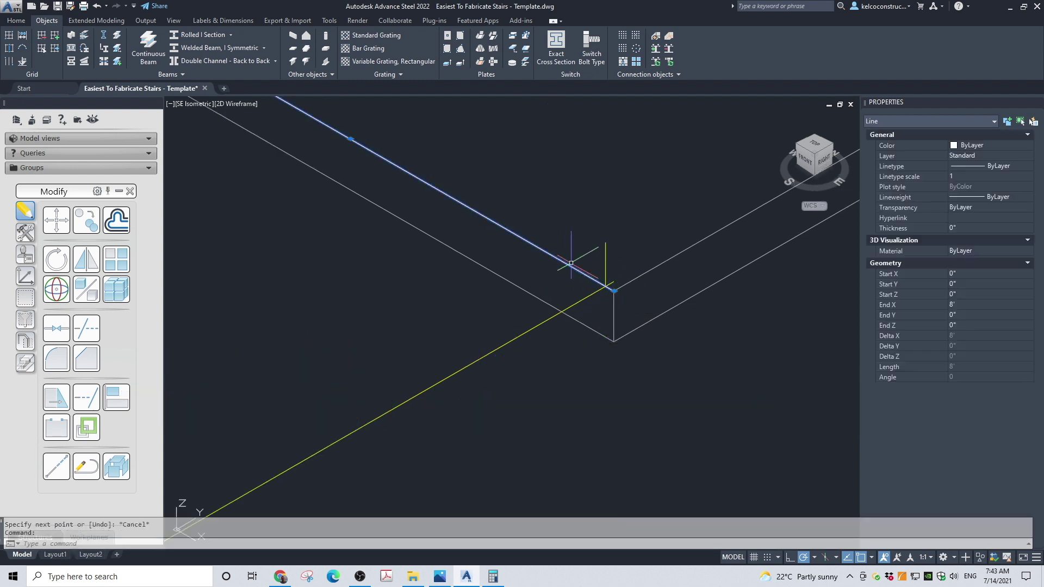
click(56, 220)
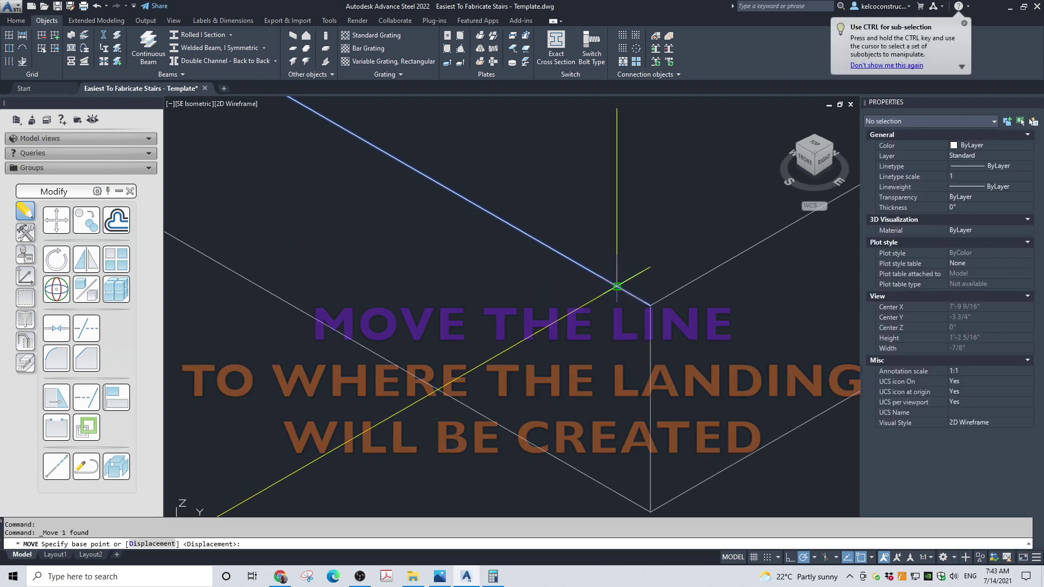
click(612, 284)
scroll(326, 215, up, 5)
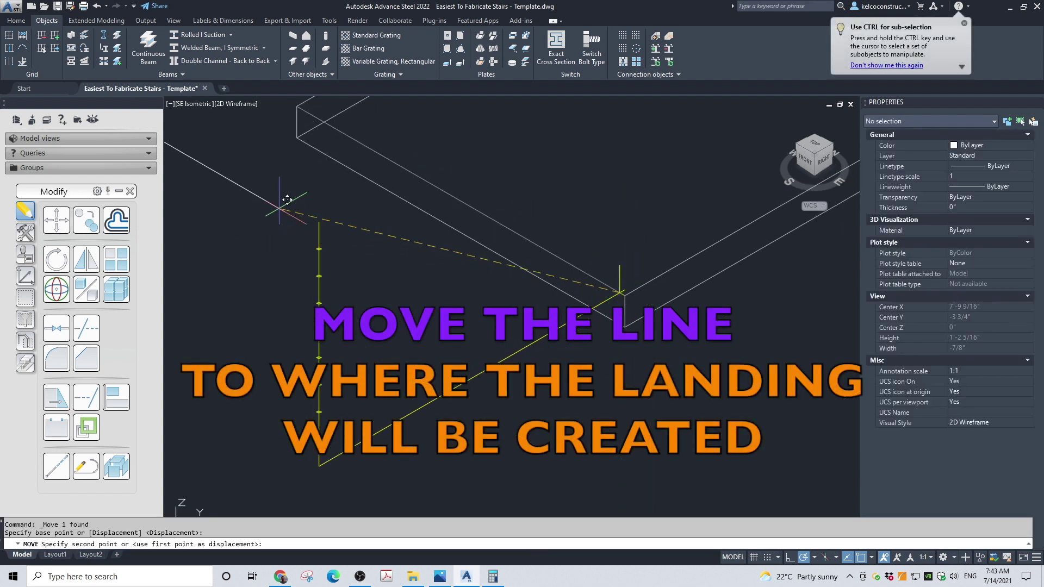
click(373, 234)
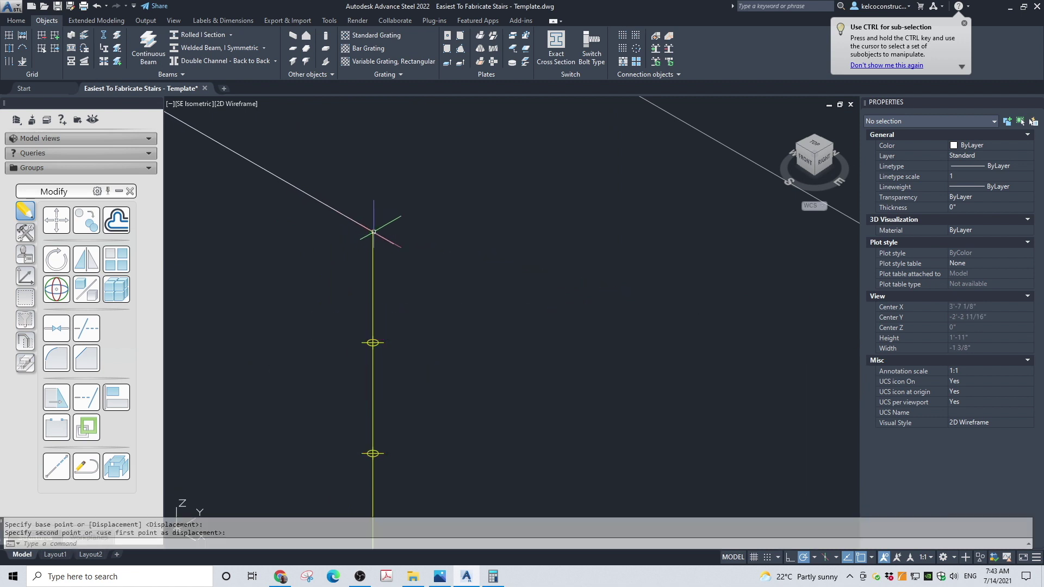
Set the color of the landing-width line at the top of the height line to Yellow
scroll(546, 283, down, 6)
click(446, 229)
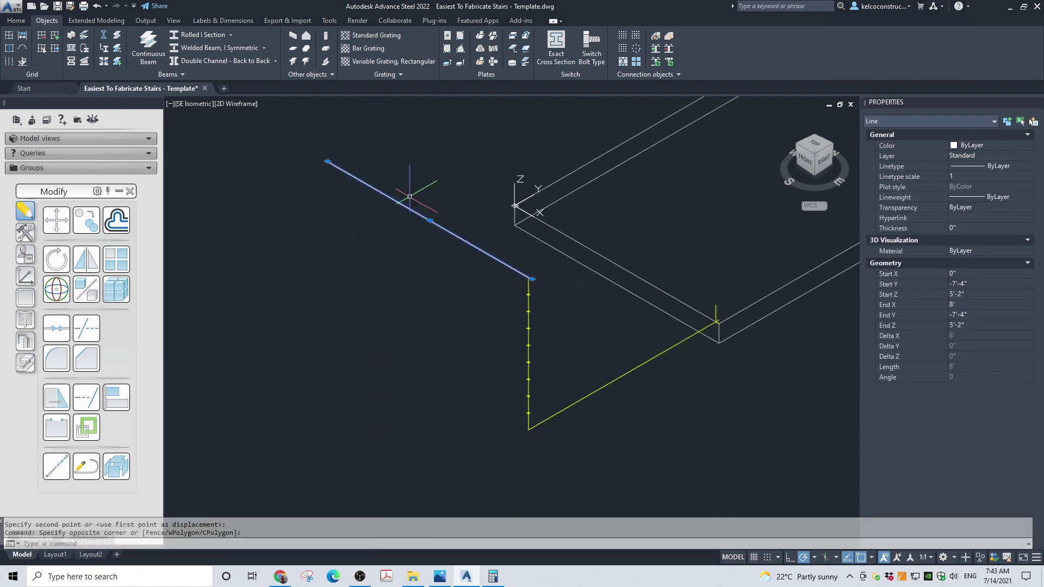
click(987, 145)
click(987, 145)
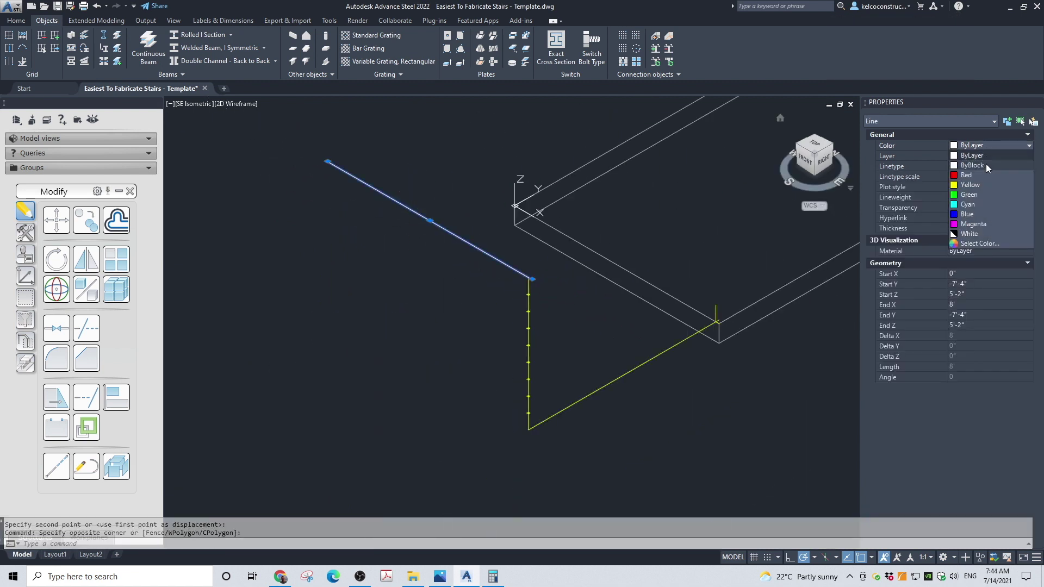
click(986, 184)
key(Escape)
Copy the grouped stair layout lines from the slab's stair-start corner to the free end of the landing-width line
click(657, 263)
click(549, 404)
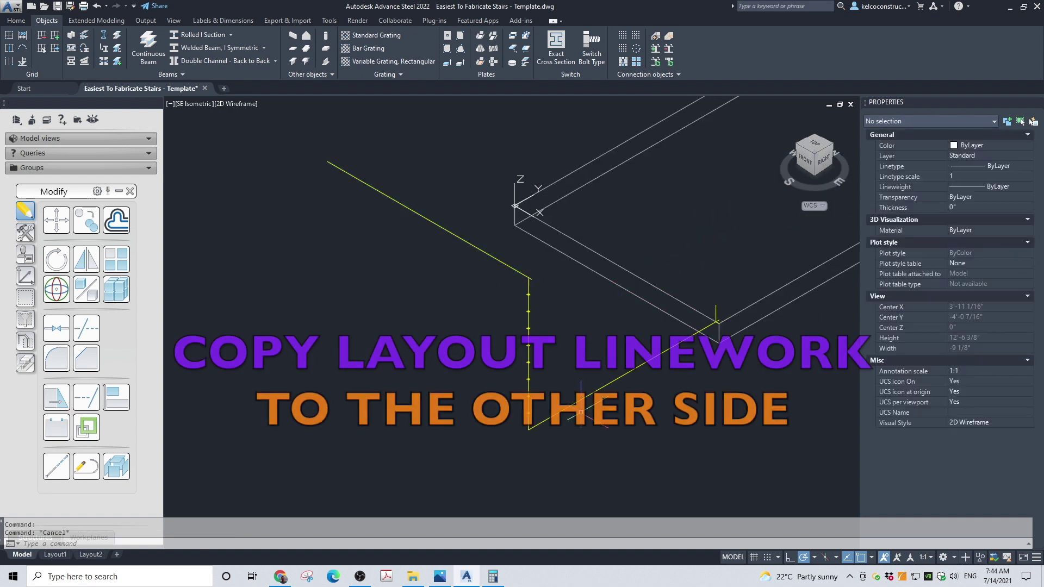
click(86, 219)
scroll(767, 331, up, 4)
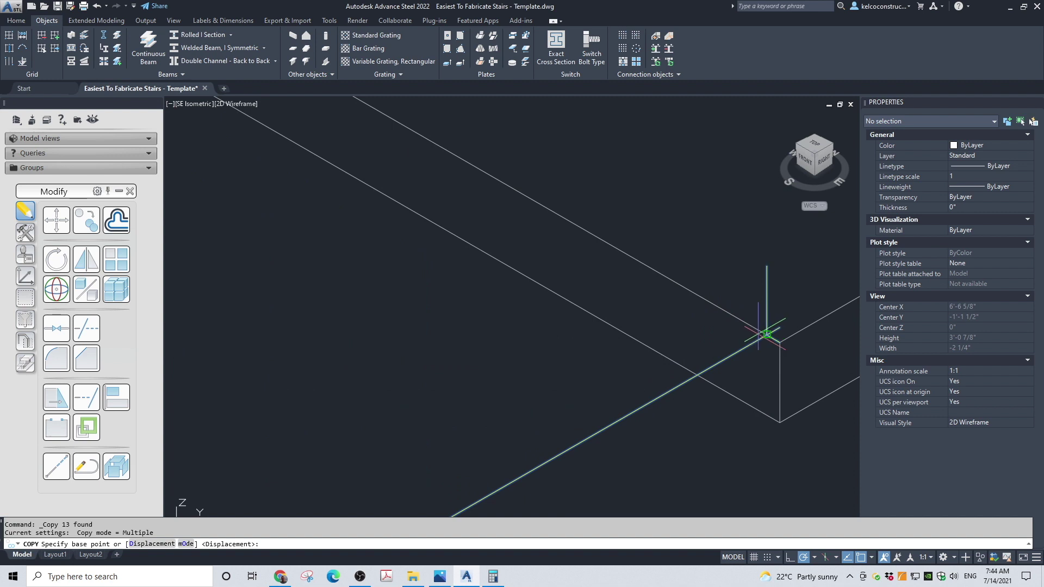
click(780, 343)
scroll(780, 342, down, 3)
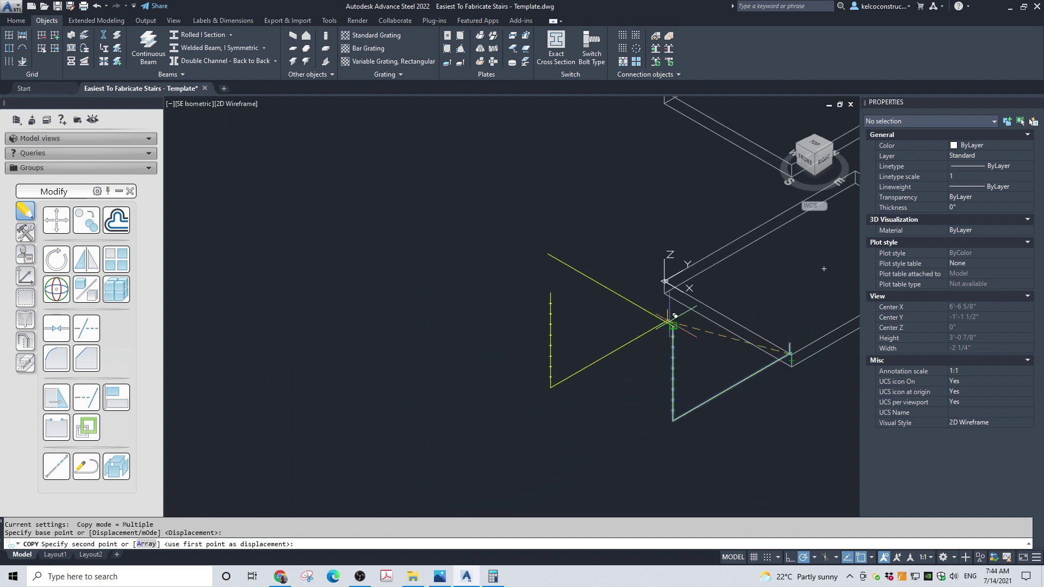
scroll(554, 277, up, 3)
scroll(555, 278, down, 2)
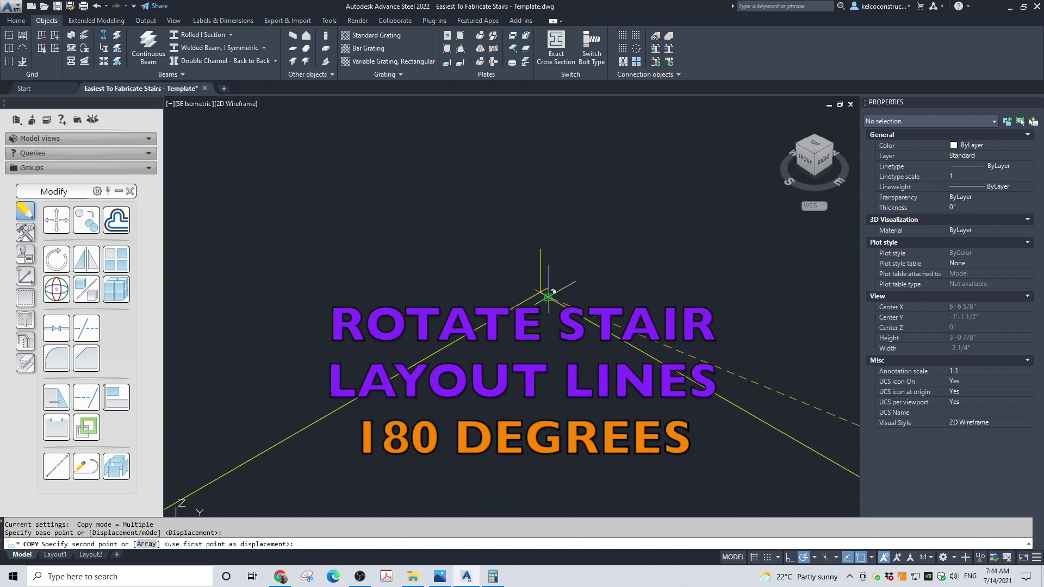
click(532, 317)
key(Escape)
Rotate the copied layout group 180 degrees about the landing-width line's free end
click(533, 317)
click(486, 274)
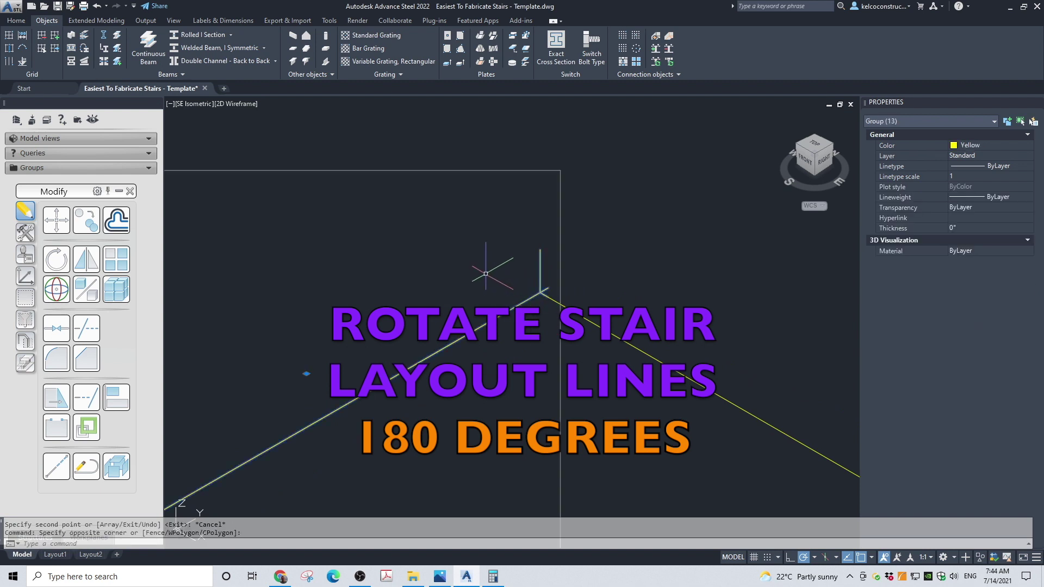
click(57, 259)
click(547, 296)
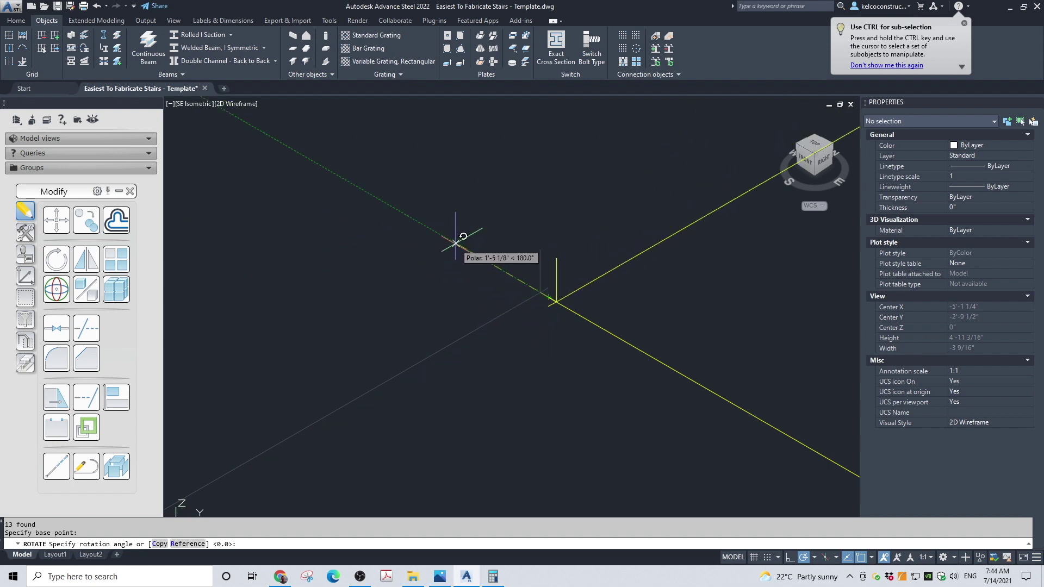
click(455, 242)
scroll(402, 272, down, 6)
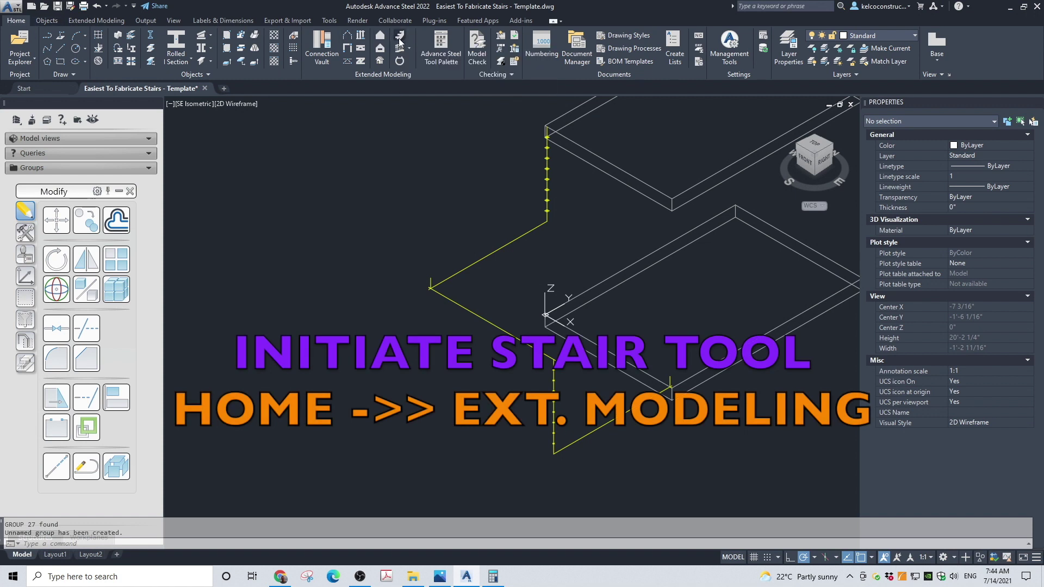
Create a start-and-end-point stair from the lower one-riser line's top to the top of the lower height line, aligned Right (2)
click(400, 41)
scroll(680, 381, up, 3)
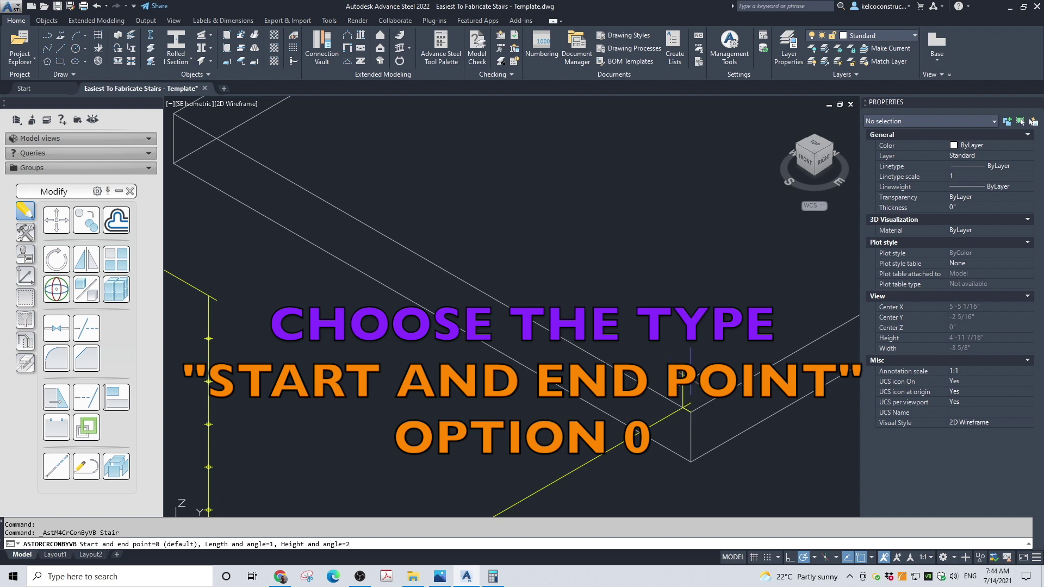
key(Return)
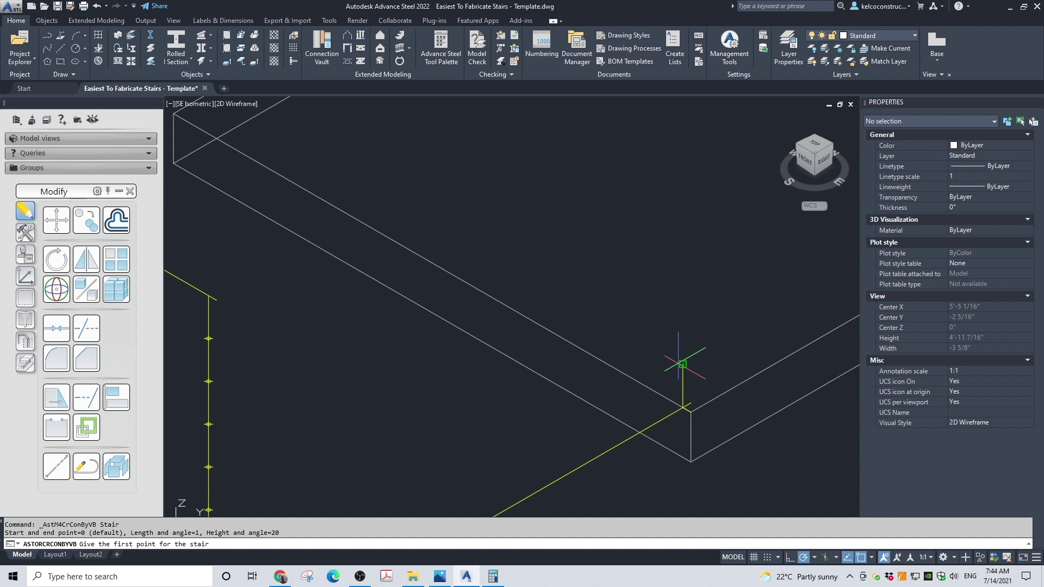
click(683, 364)
scroll(684, 363, down, 2)
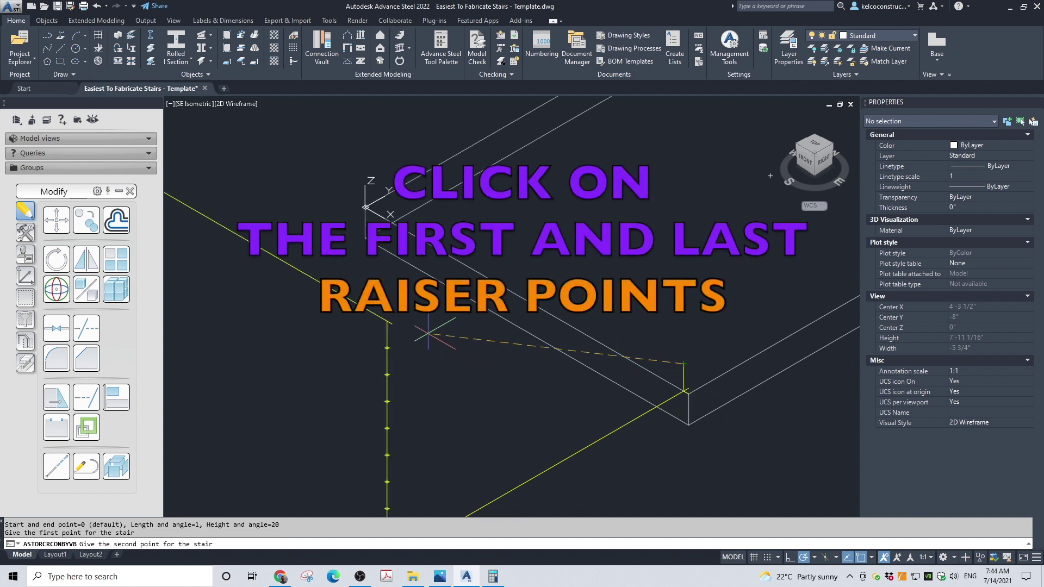
scroll(400, 321, up, 4)
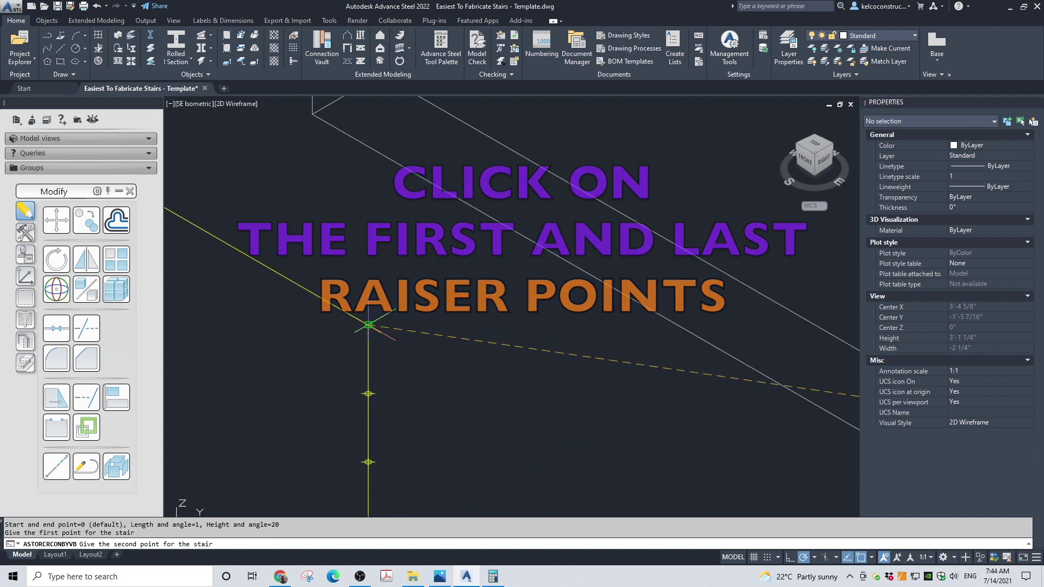
click(367, 326)
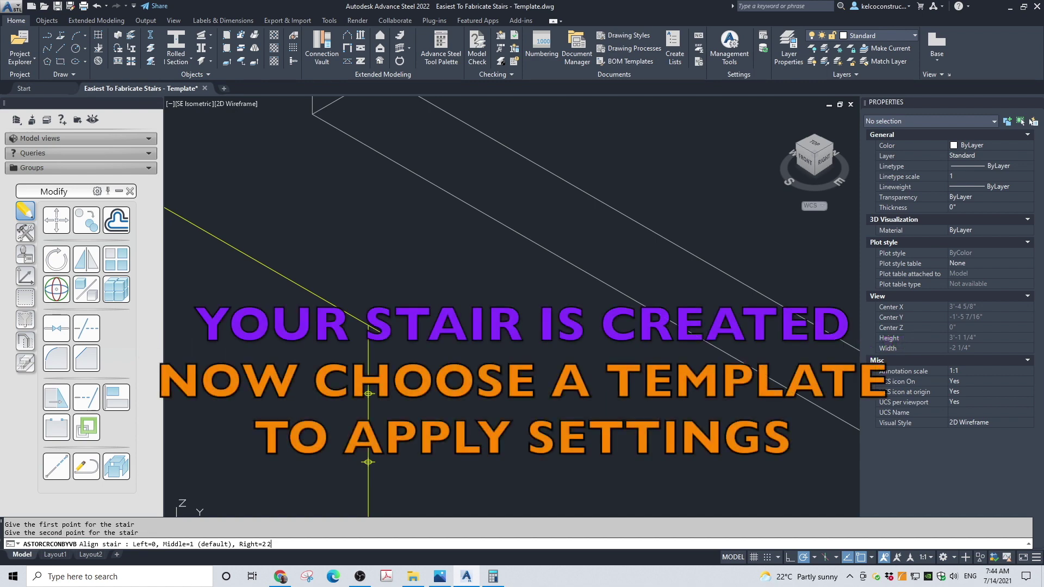
text(2)
key(Return)
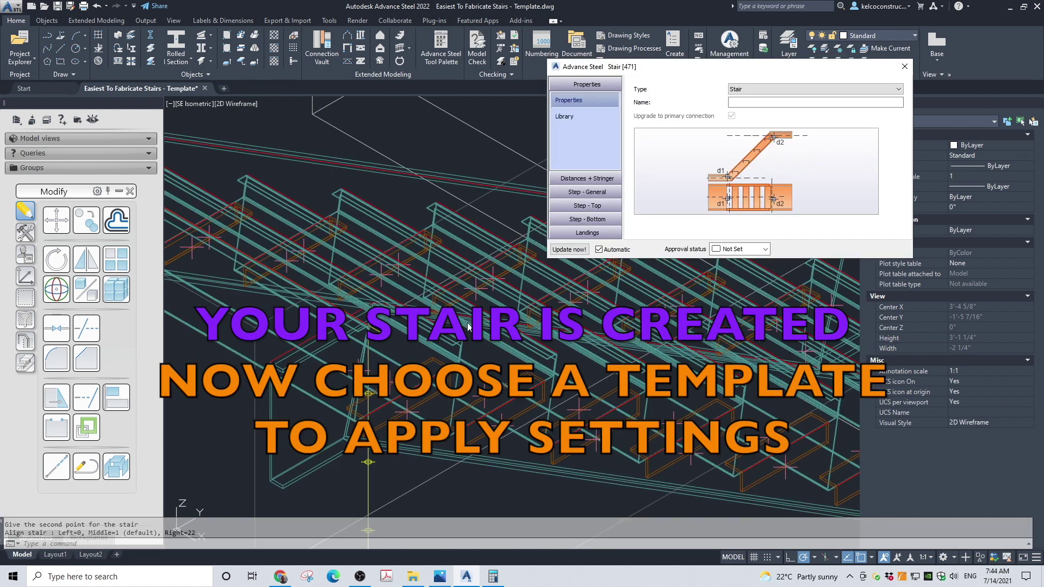
Apply the library entry 3-11 Wide Stair MC10x8.4 to the stair and turn off its top landing's front and rear profiles
click(566, 116)
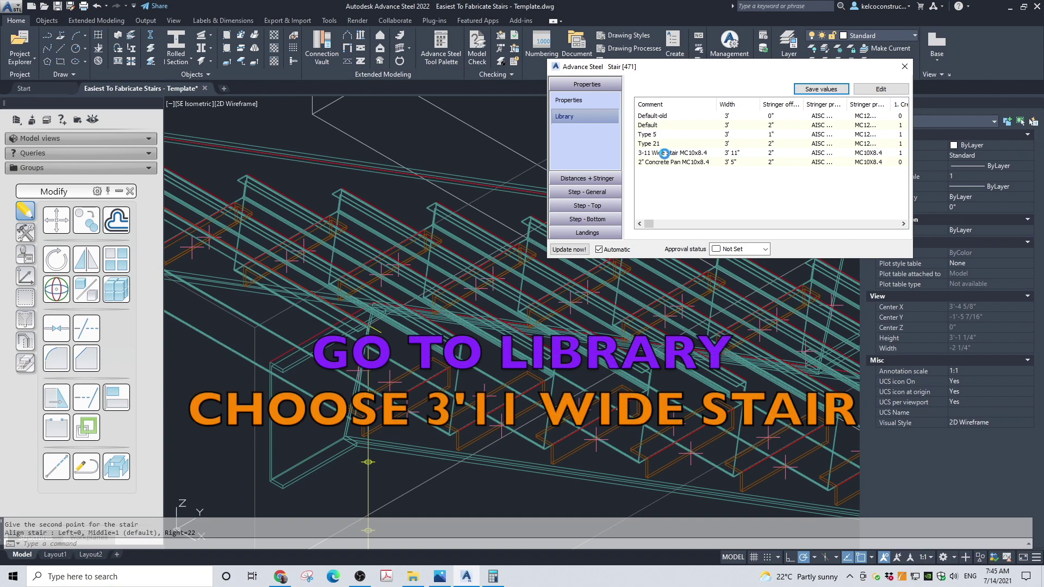
double_click(664, 152)
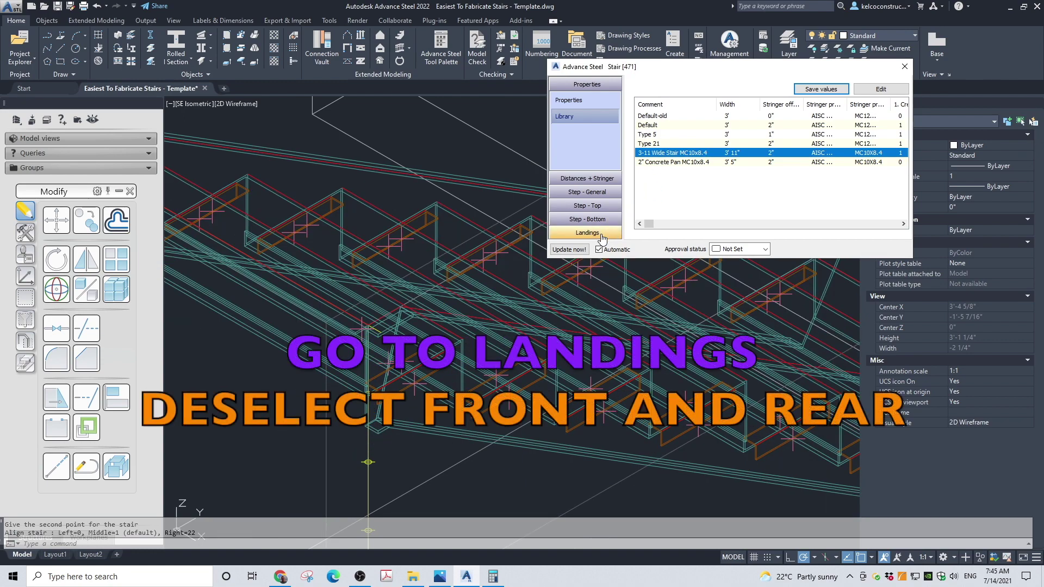
click(604, 233)
click(717, 85)
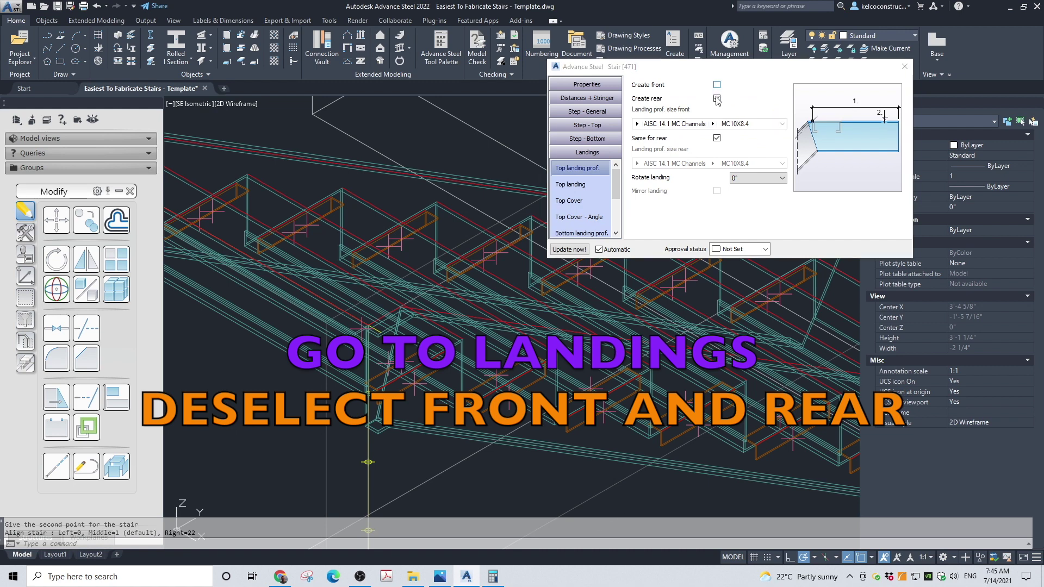
click(717, 98)
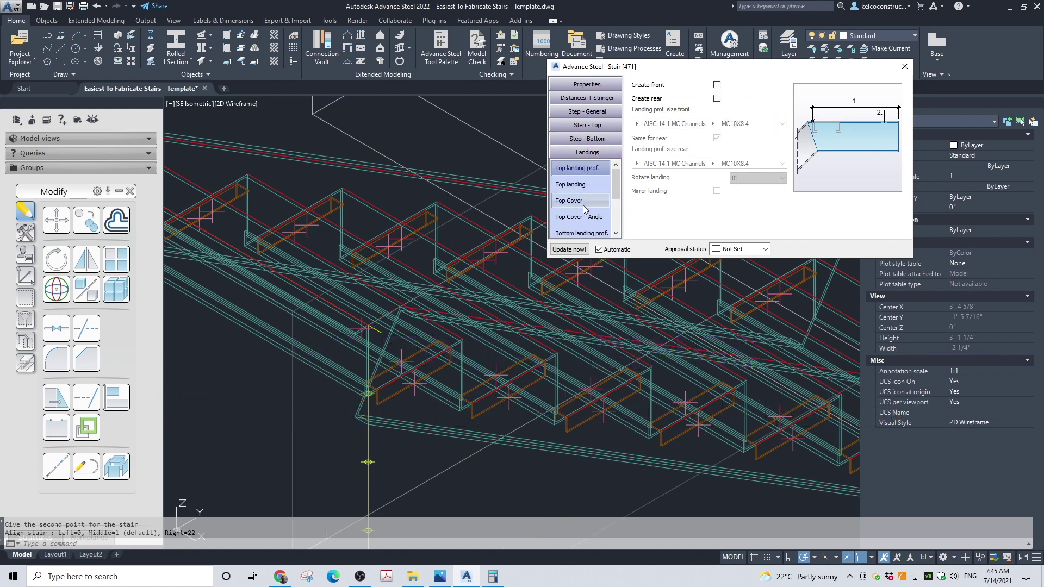
scroll(547, 326, down, 2)
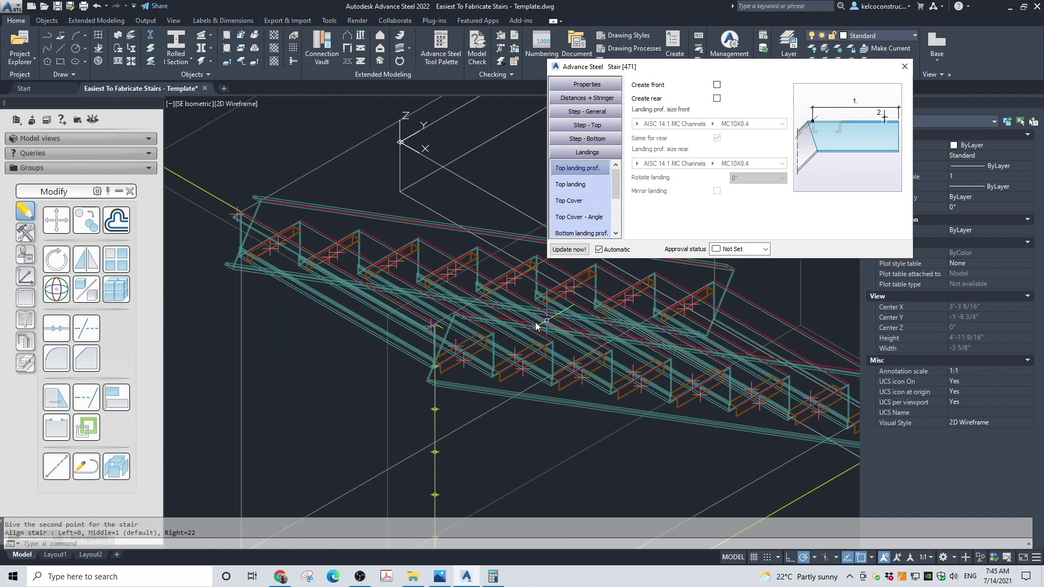
scroll(536, 326, down, 1)
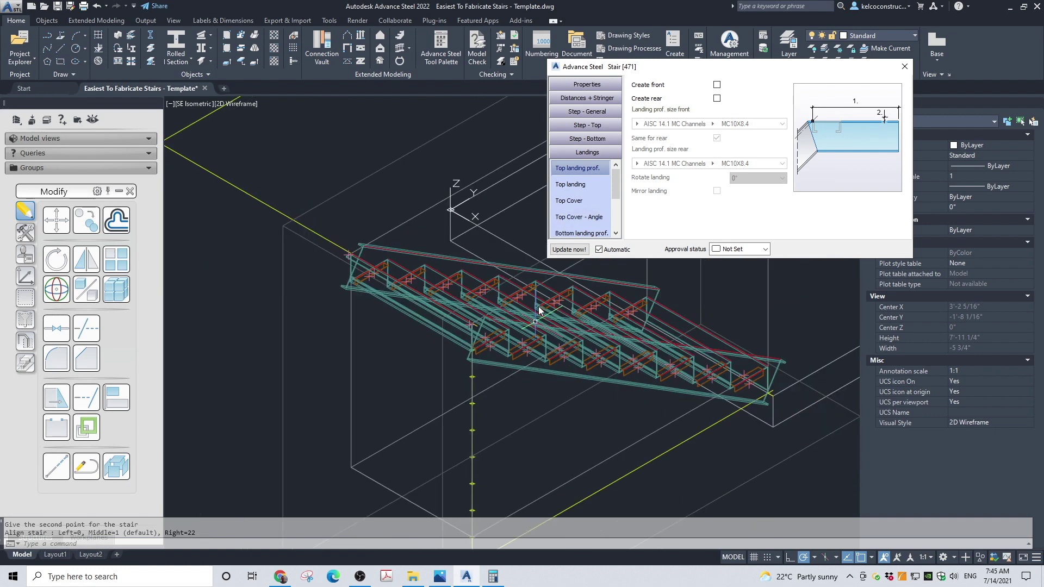
Remove the stair's top step by setting its tread width and front length to 0", and close the stair properties
click(594, 126)
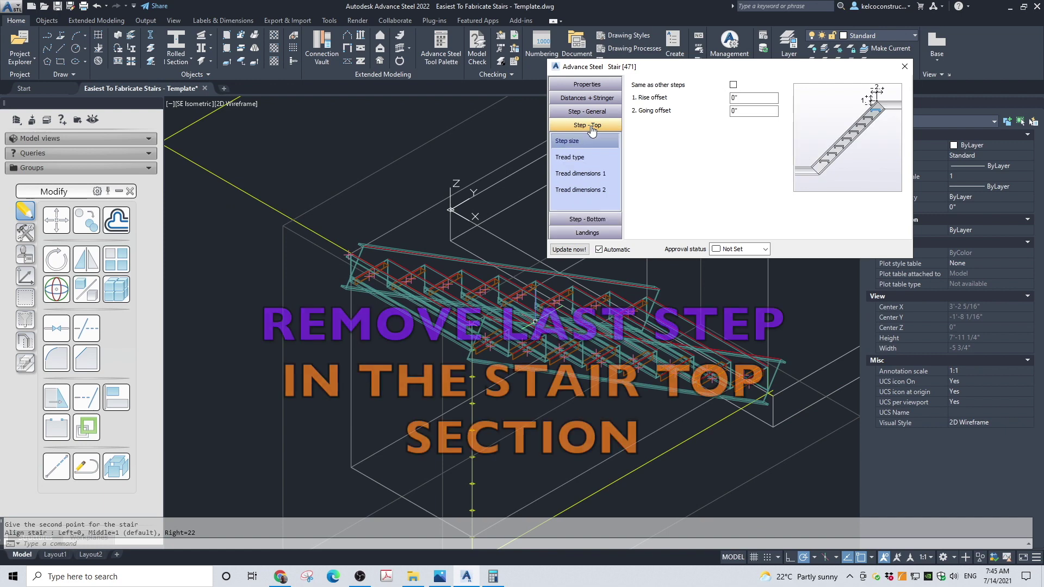
click(600, 173)
click(724, 97)
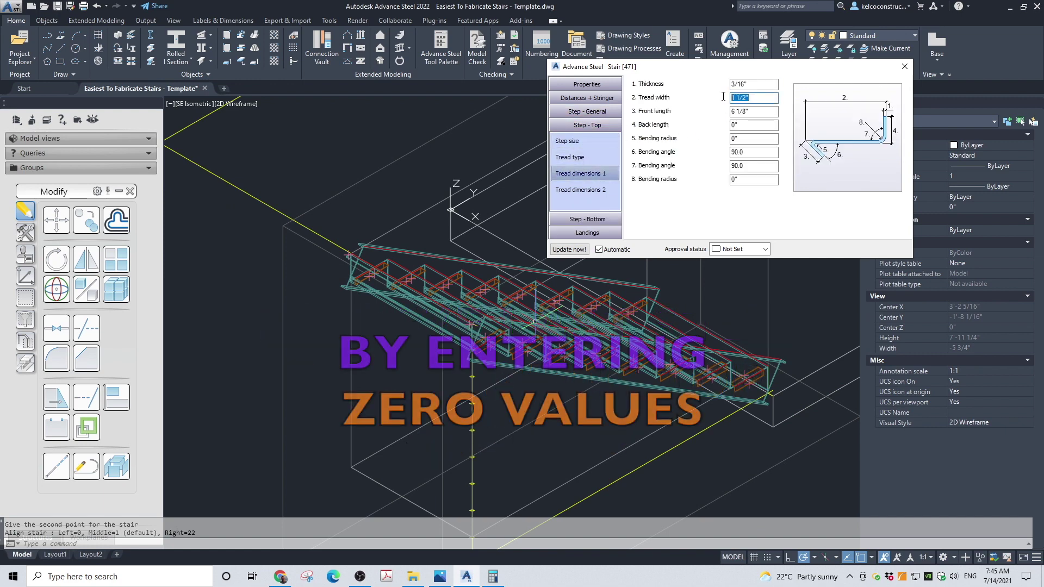
drag(762, 112, 732, 111)
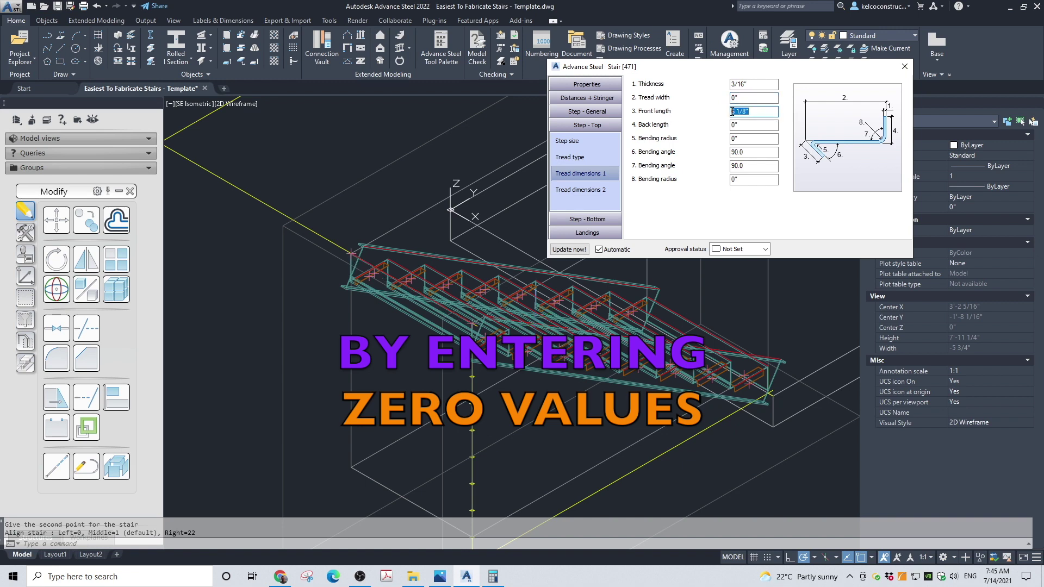
text(0)
click(751, 100)
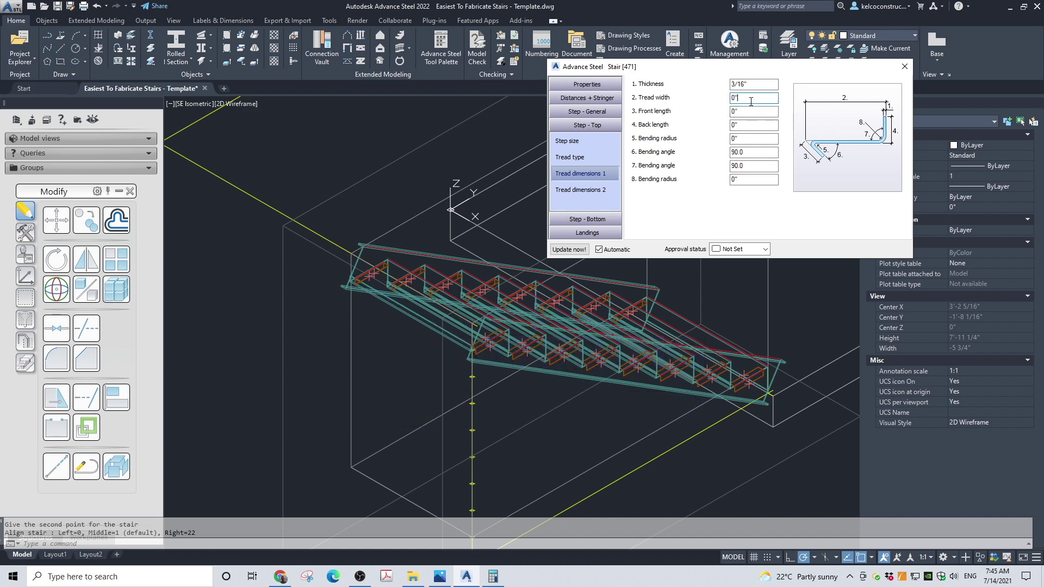
click(905, 68)
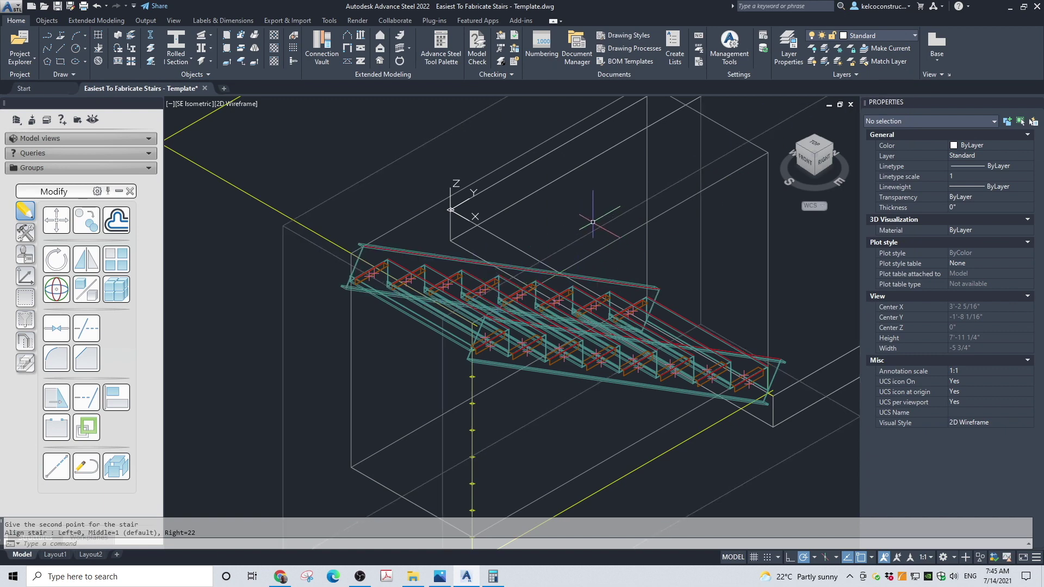
Inspect the stair in the Conceptual visual style, turn to the SW Isometric view, and return to 2D Wireframe
click(237, 104)
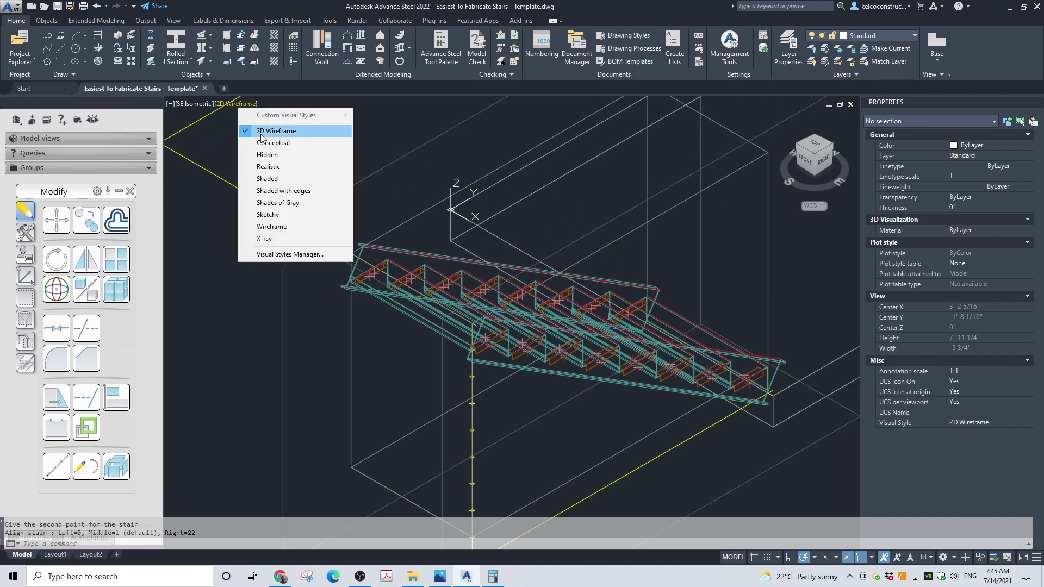
click(261, 179)
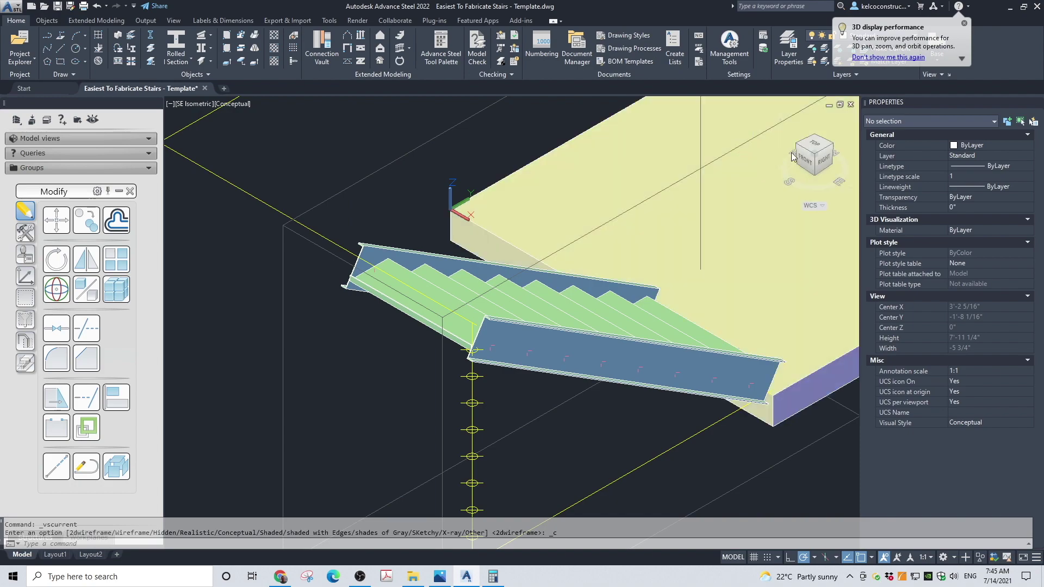
click(831, 147)
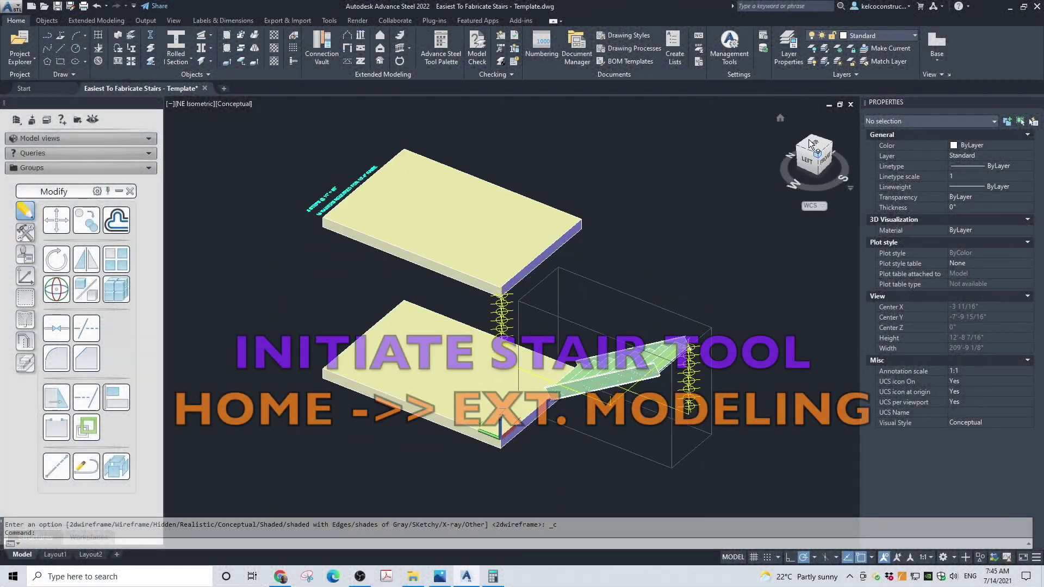
click(811, 143)
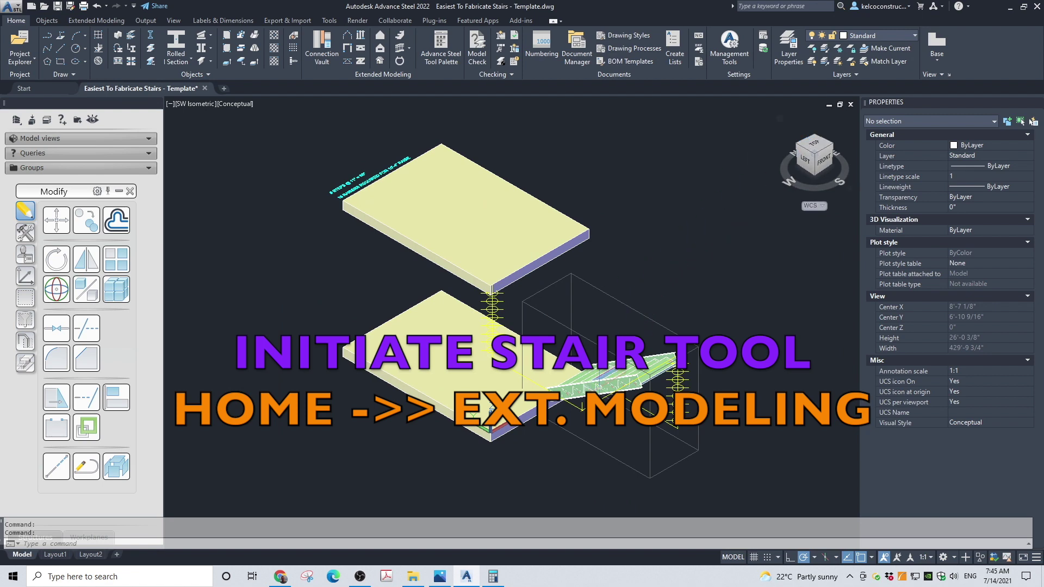
click(248, 107)
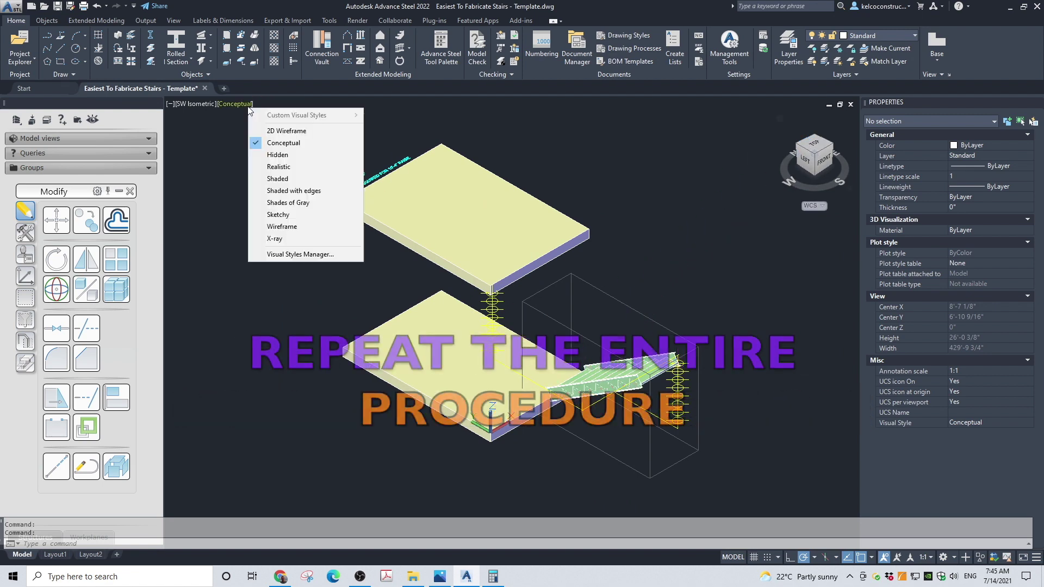
click(272, 131)
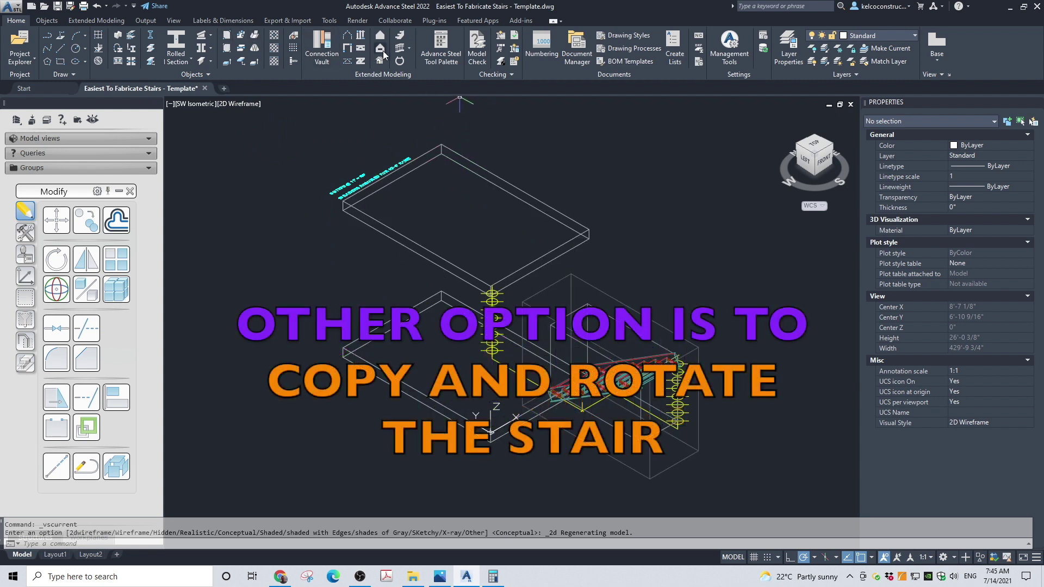
Create a start-and-end-point stair from the landing's other one-riser line top to the top of the upper slab's height line, aligned Right (2)
click(402, 37)
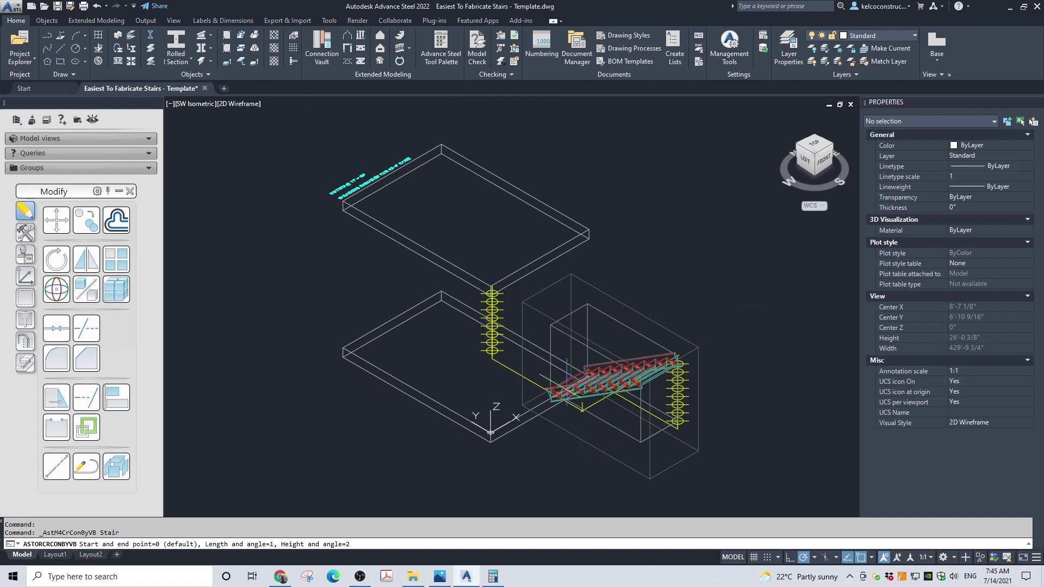
key(Return)
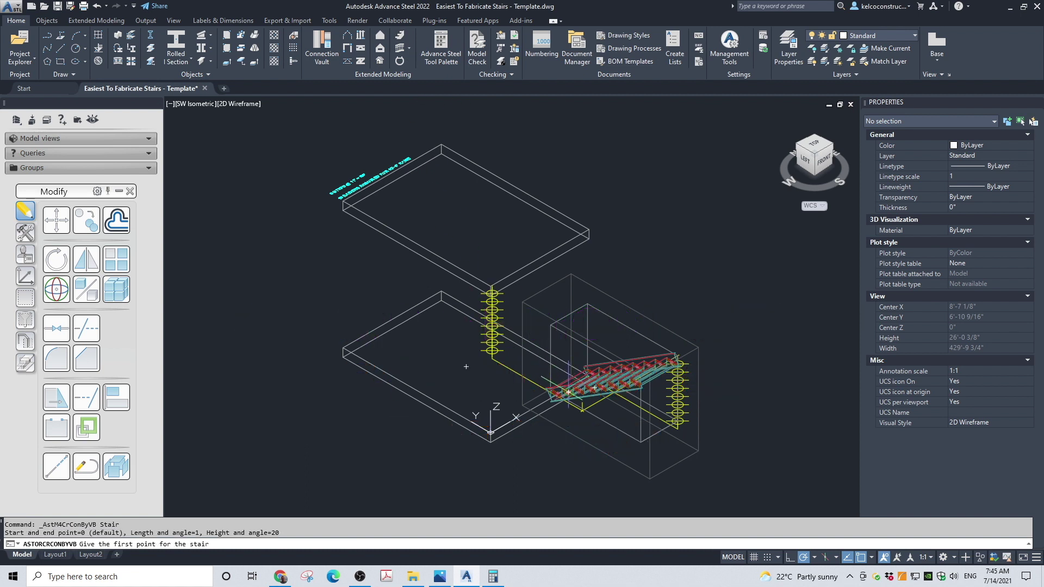
scroll(646, 379, up, 8)
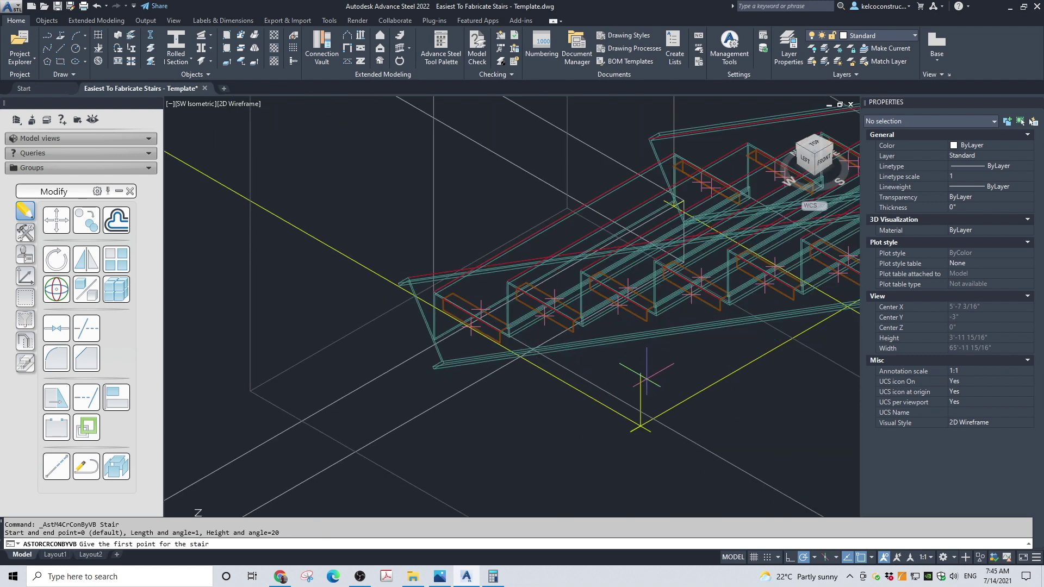
click(641, 372)
scroll(598, 353, down, 6)
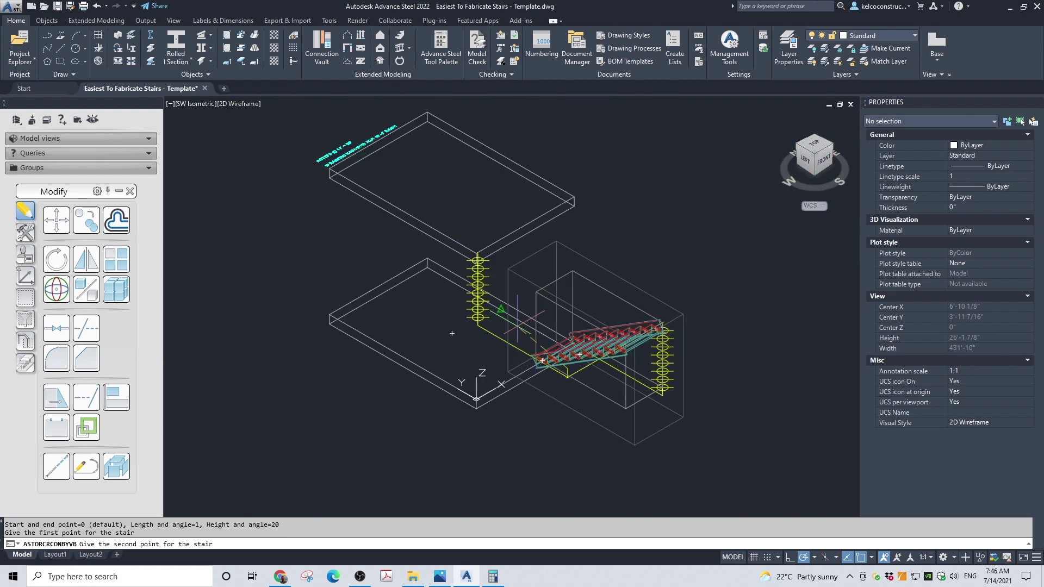
scroll(476, 254, up, 10)
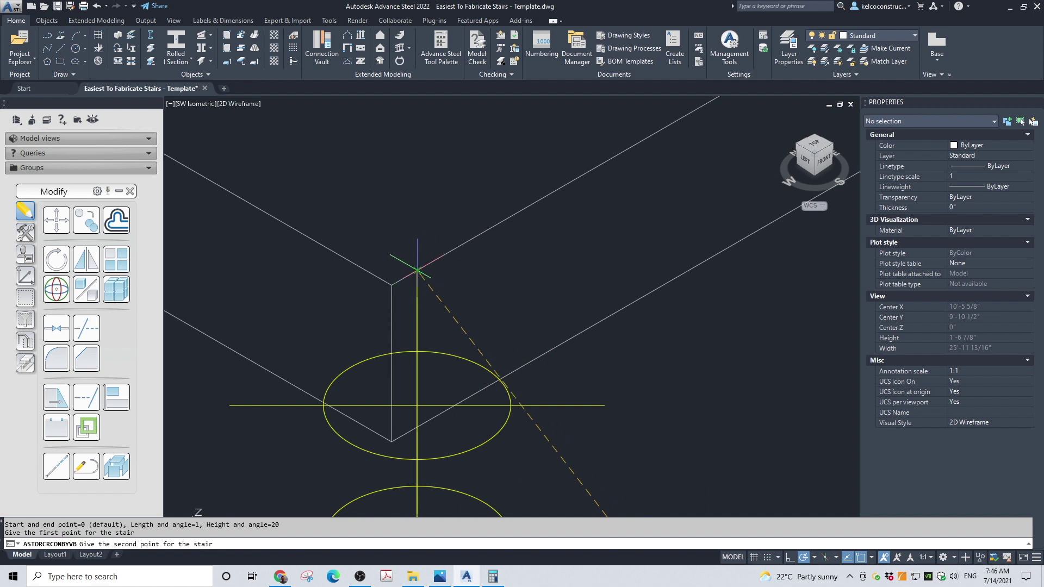
click(416, 269)
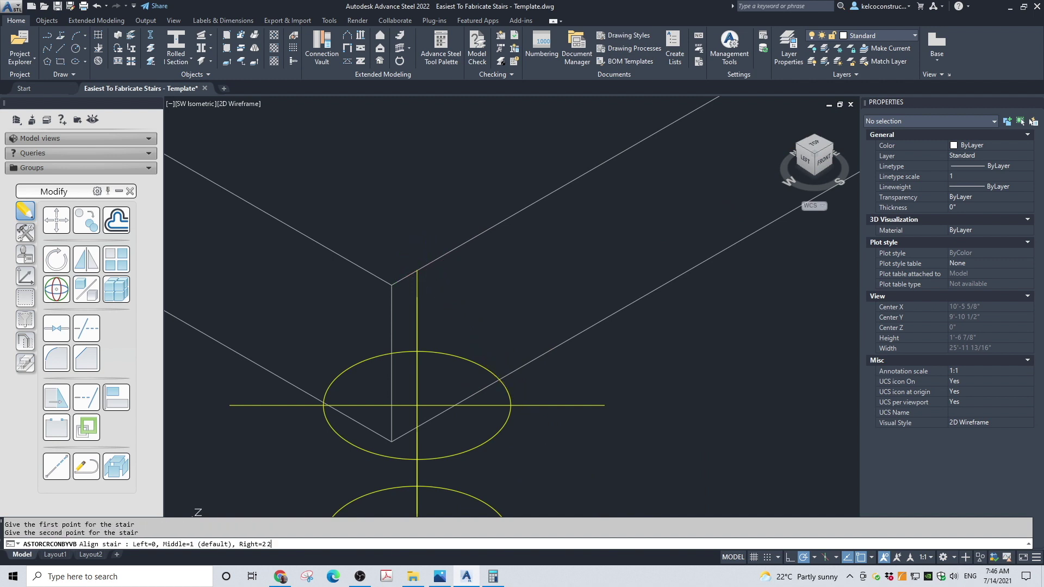
text(2)
key(Return)
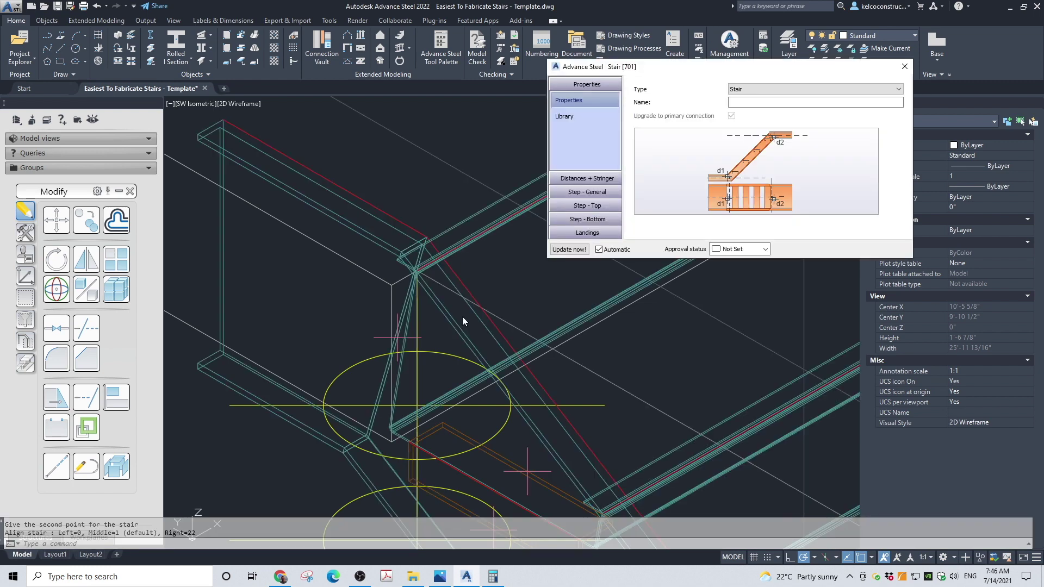
Apply the library entry 3-11 Wide Stair MC10x8.4 to the upper flight and turn off its top landing's front and rear profiles
click(605, 117)
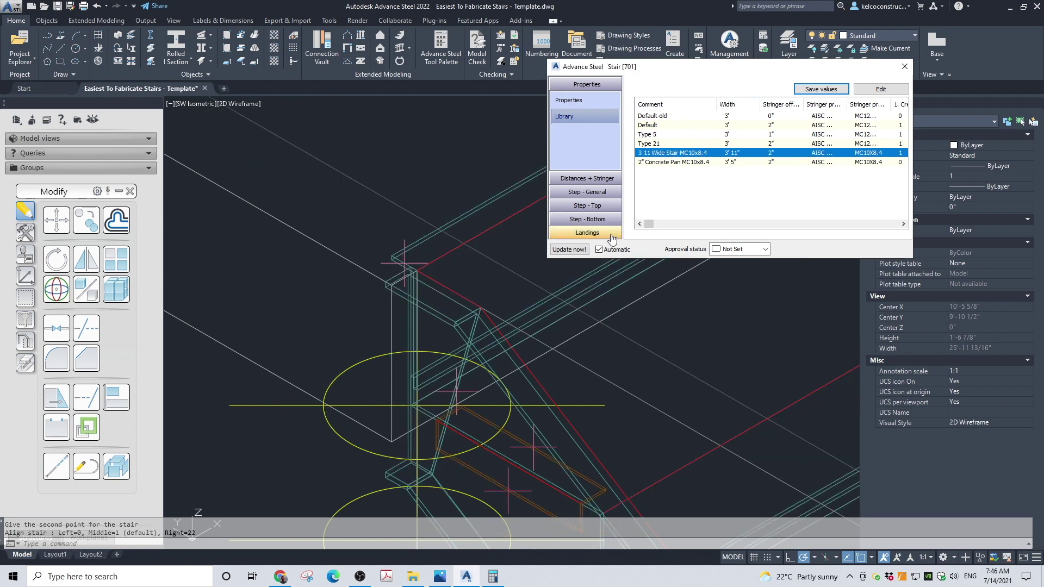
click(587, 233)
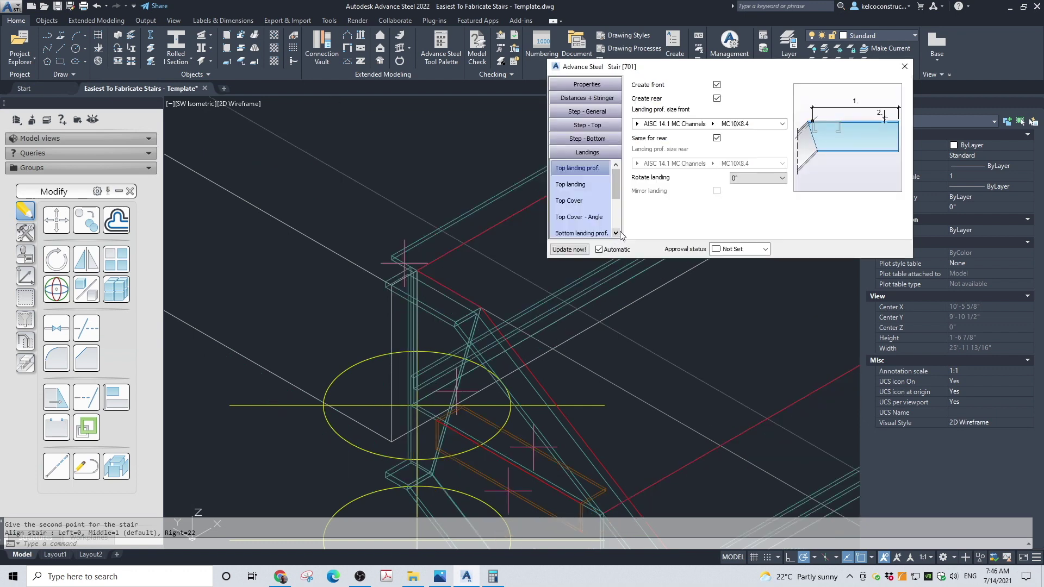
click(717, 85)
click(717, 99)
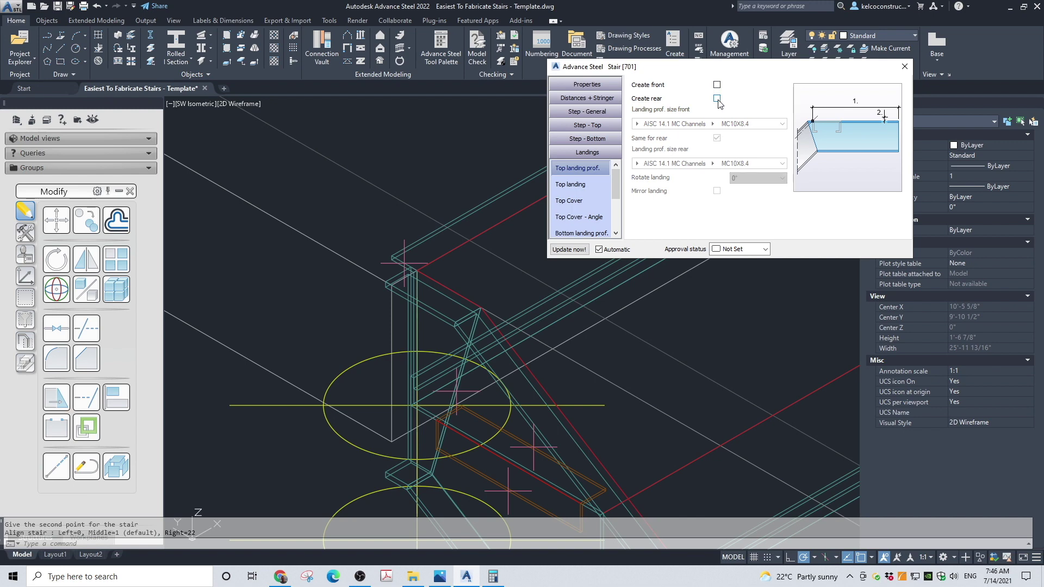
Remove the upper flight's top step by setting its tread width and front length to 0", and close the stair properties
click(596, 126)
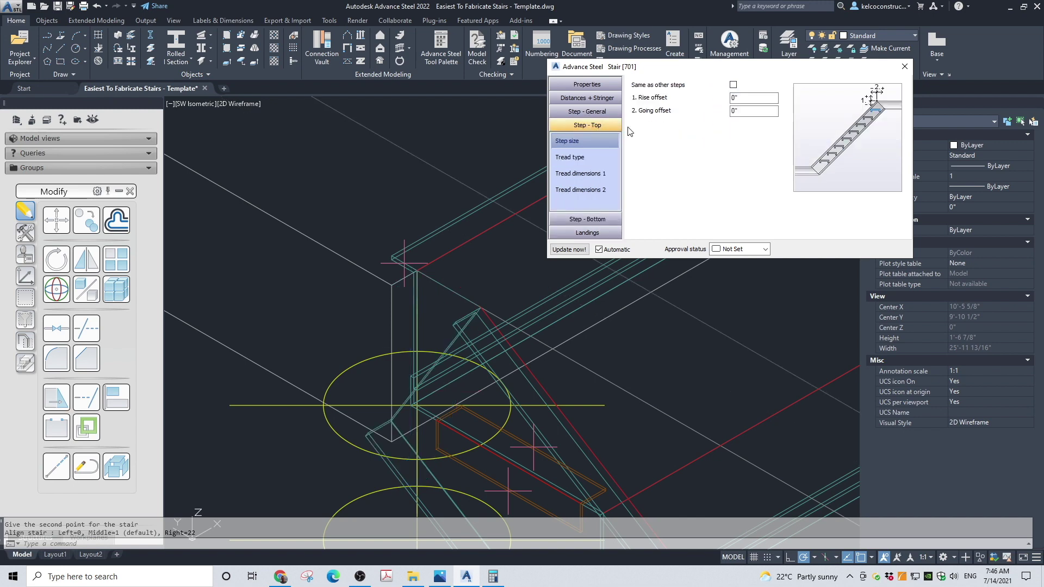
click(733, 99)
click(584, 173)
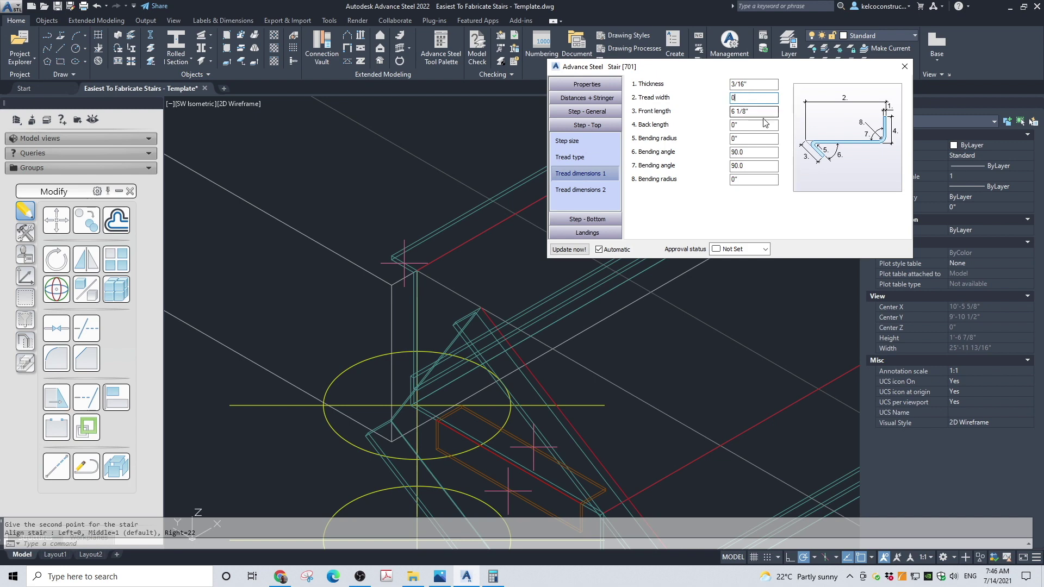
key(Tab)
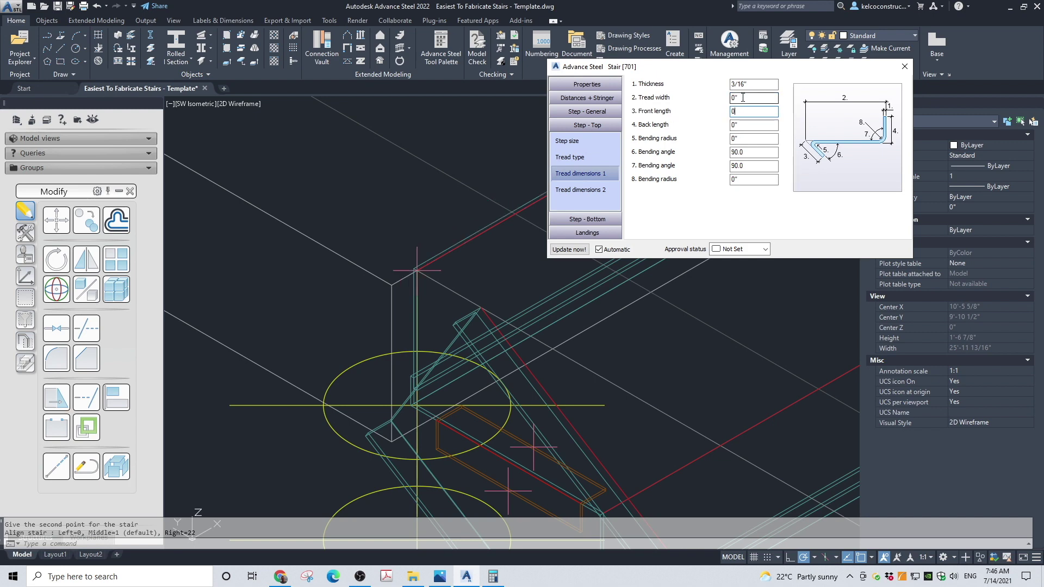
click(743, 98)
click(901, 68)
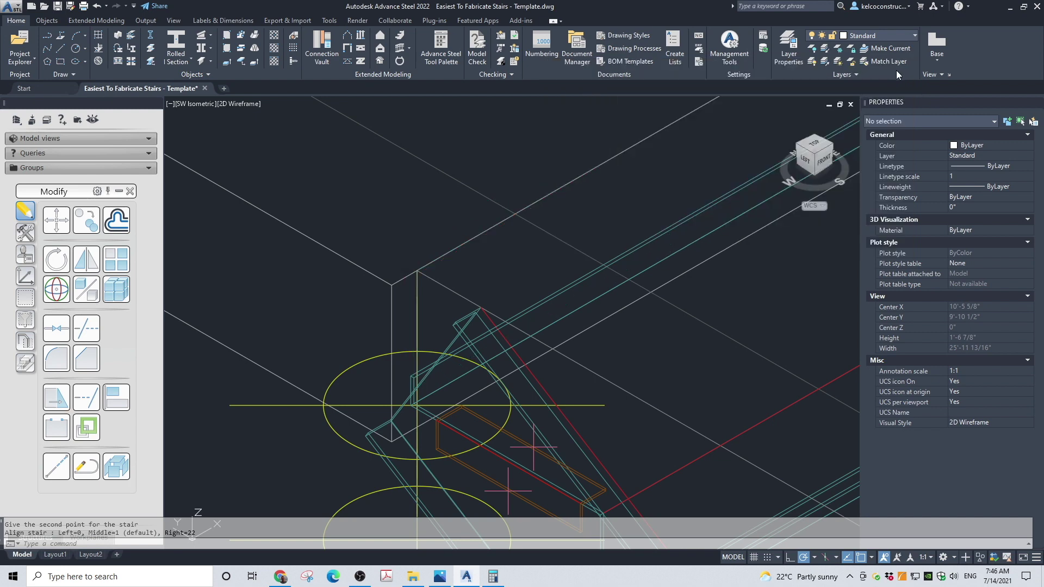
Examine both flights and the upper flight's bottom stringer ends in the Conceptual visual style, including from the NE Isometric view
scroll(472, 225, down, 6)
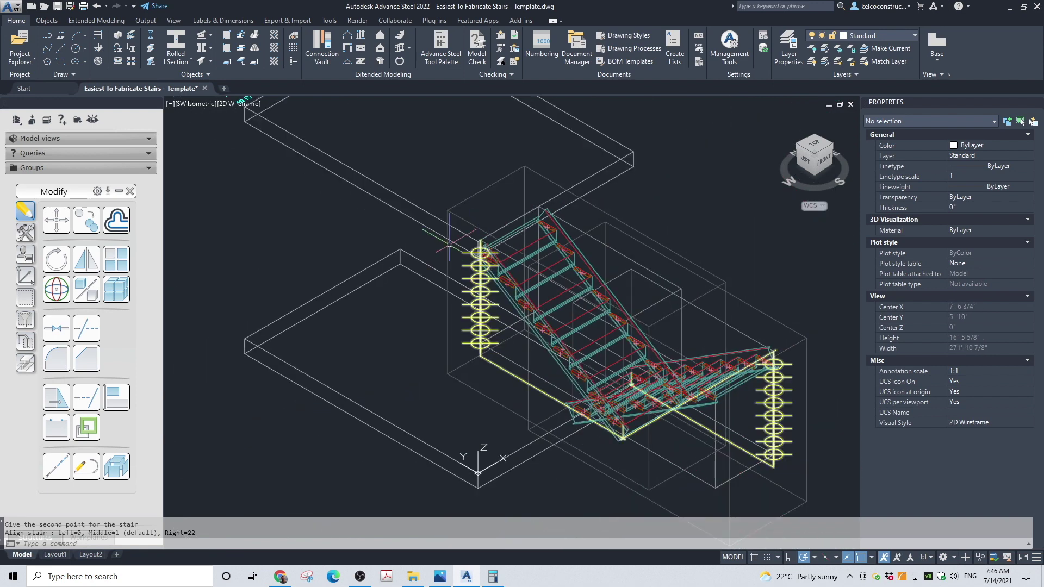
click(230, 115)
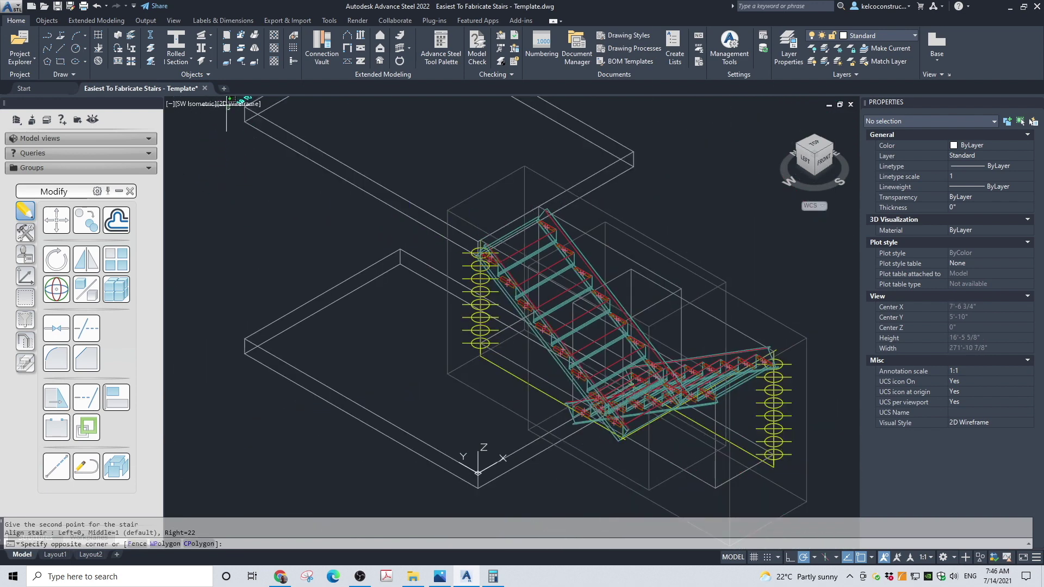
click(227, 104)
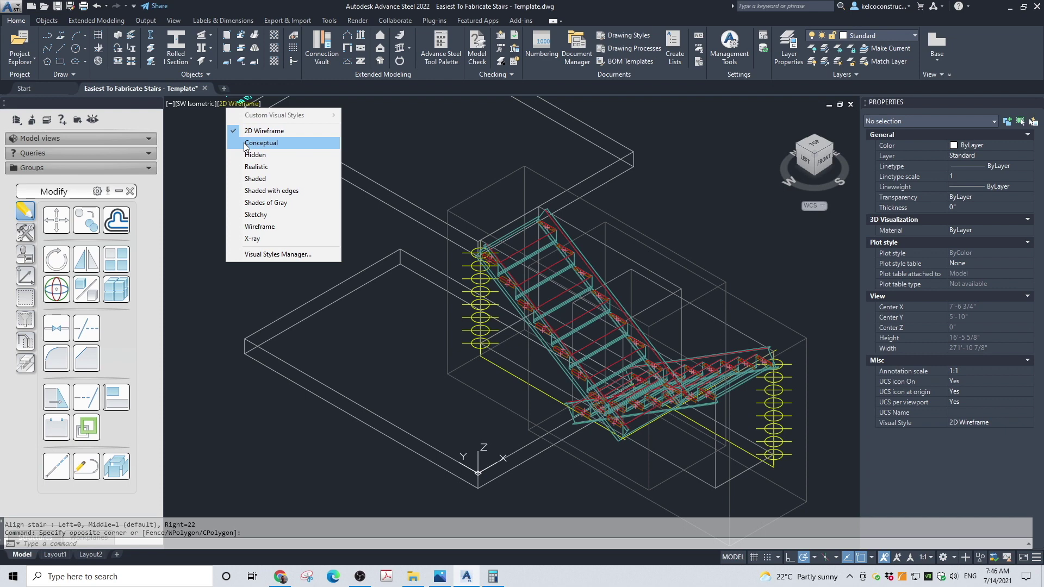
click(261, 143)
scroll(642, 440, up, 3)
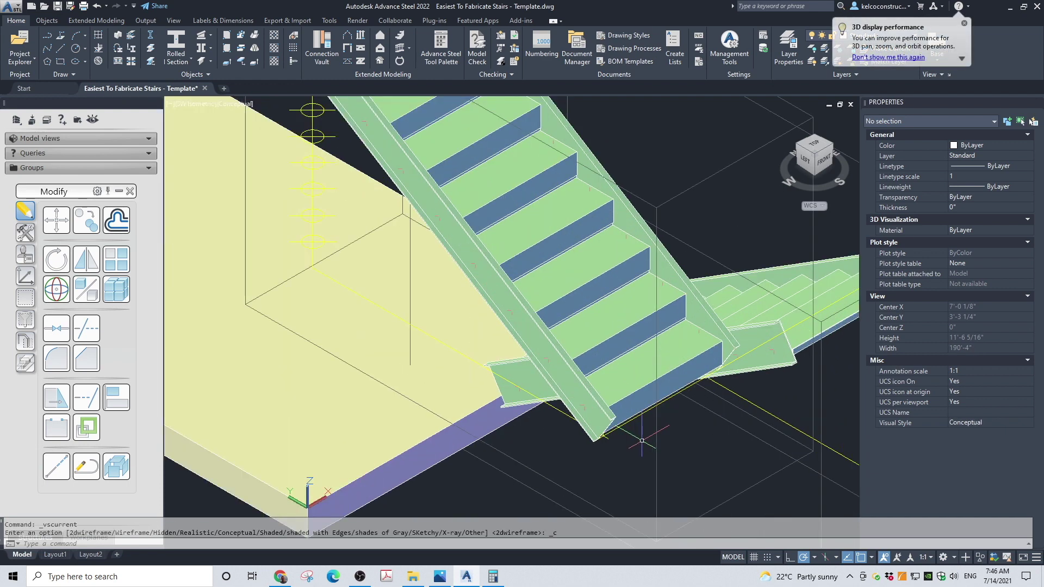
scroll(642, 441, up, 3)
scroll(600, 436, up, 2)
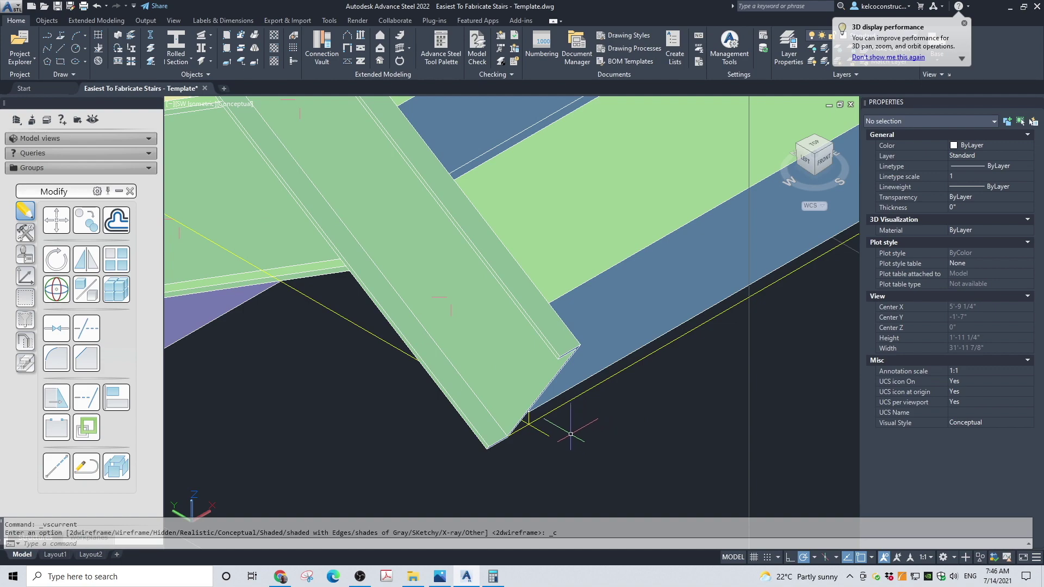
scroll(570, 433, down, 6)
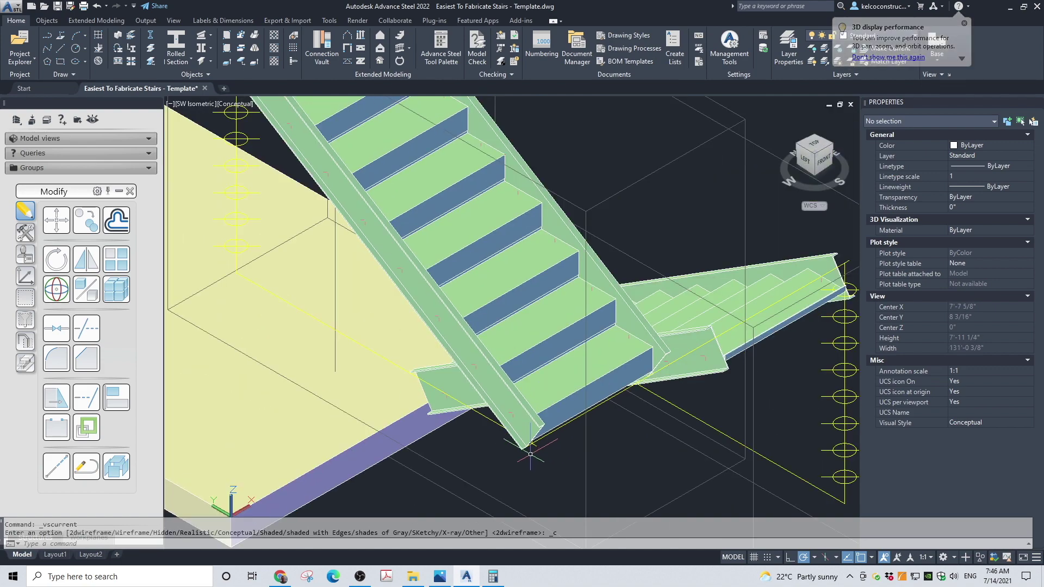
click(817, 134)
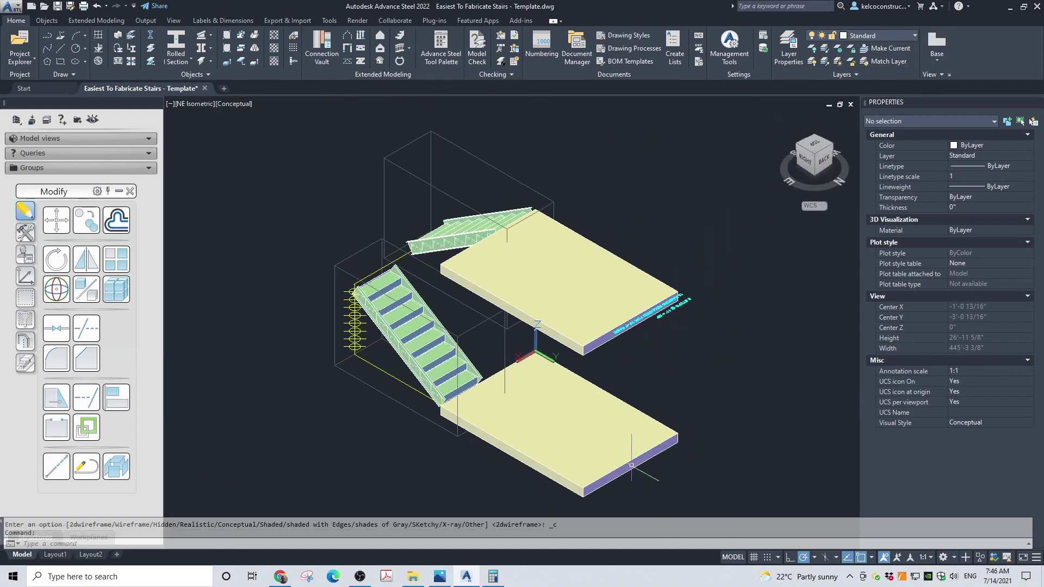
scroll(595, 491, up, 2)
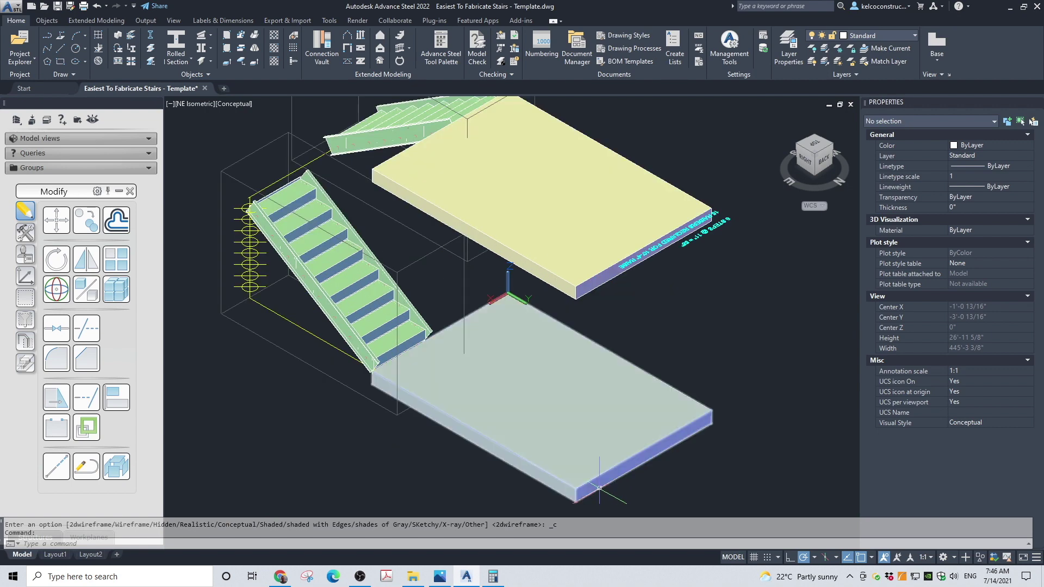
Place the UCS origin 1.5" out from the lower flight's first riser and rotate it about X so the XY plane is perpendicular to the stringers
scroll(344, 393, up, 12)
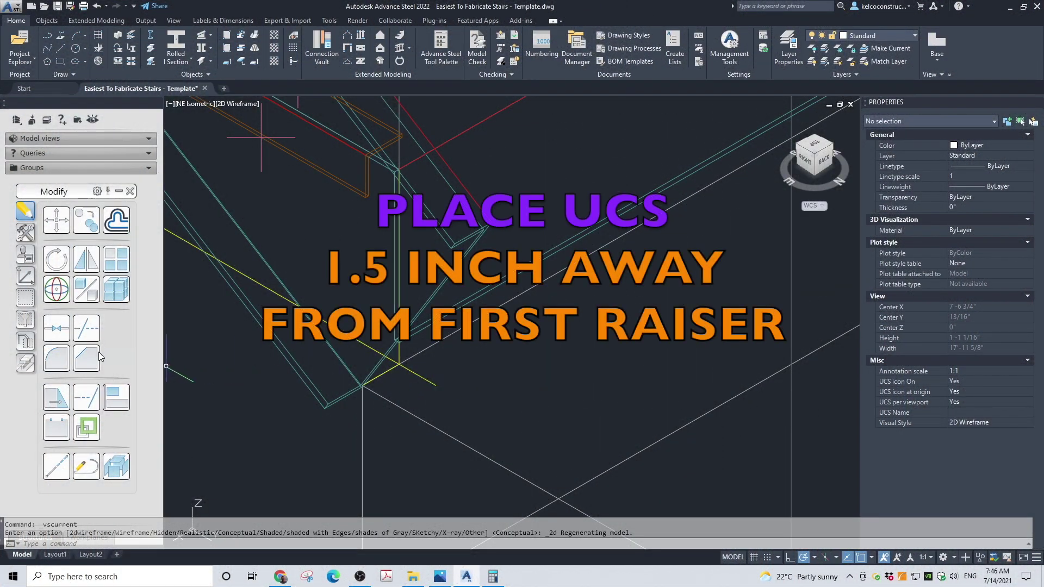
click(24, 276)
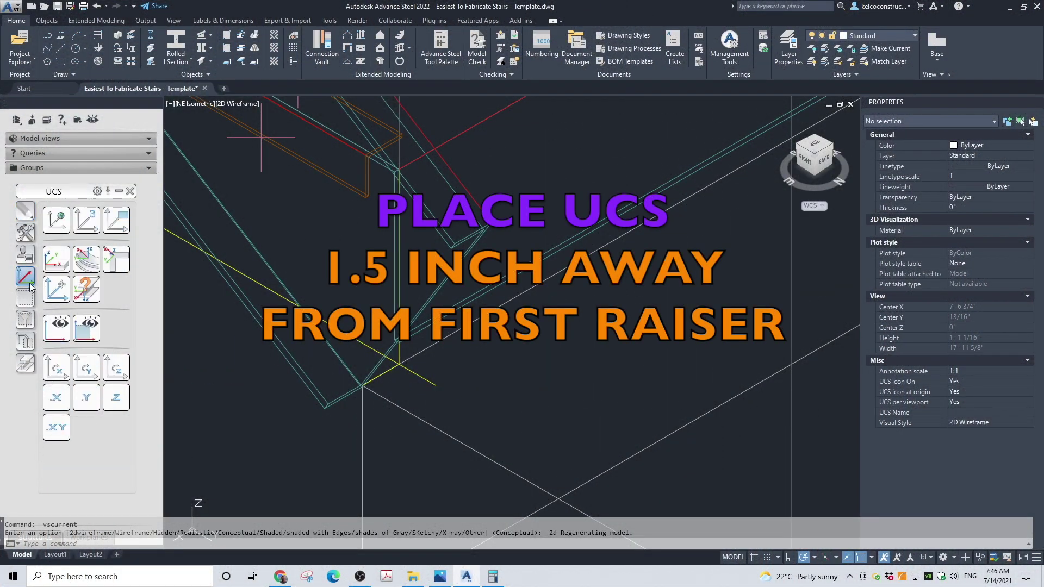
click(56, 294)
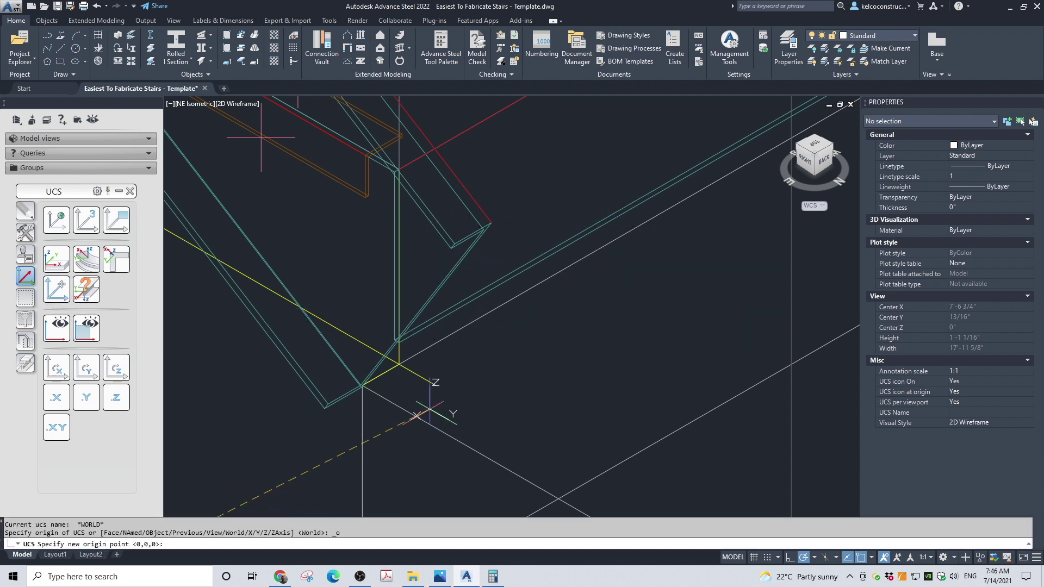
click(436, 385)
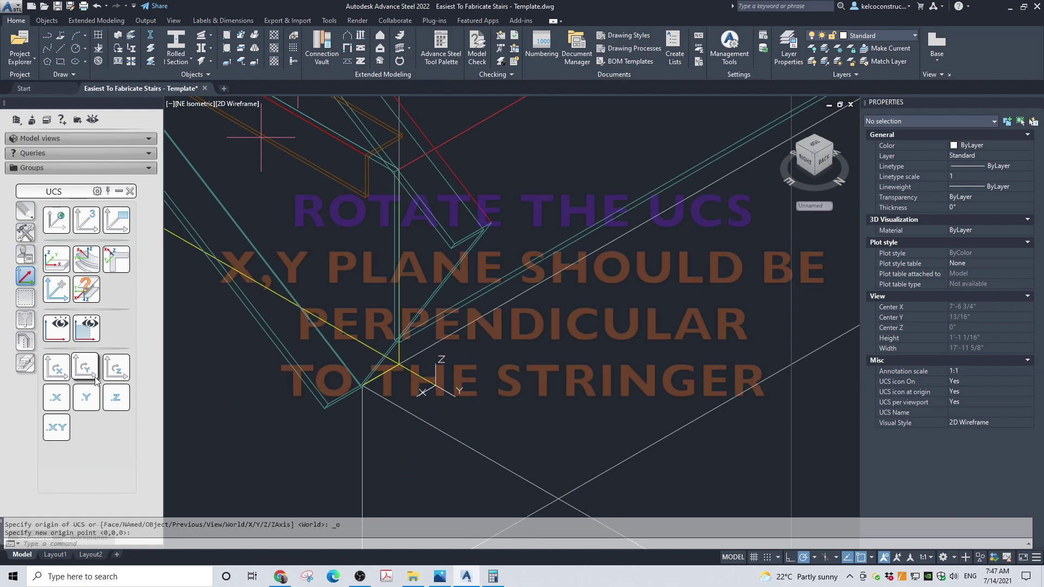
click(75, 371)
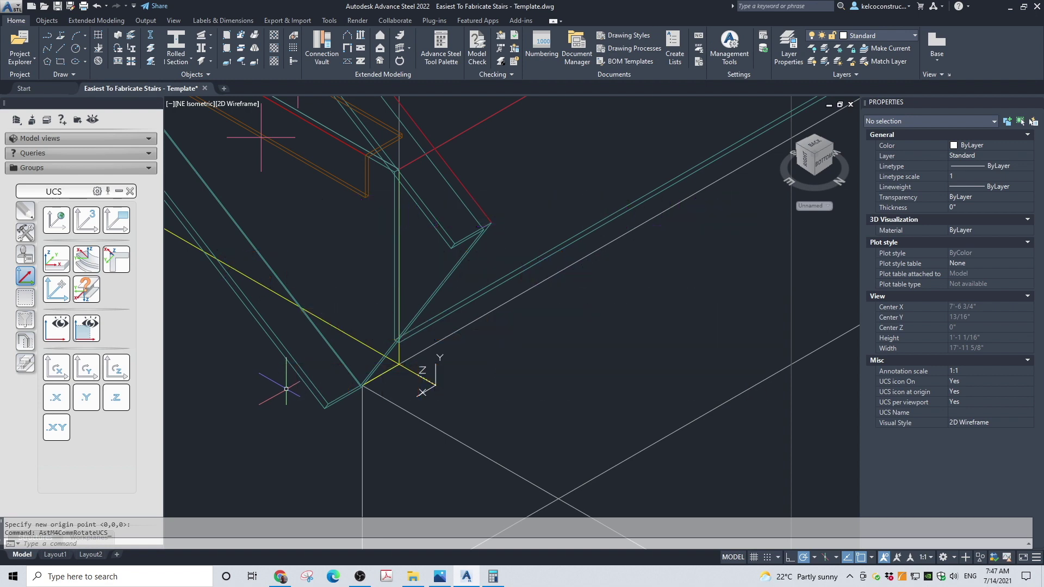
Cut the bottom ends of both lower-flight stringers vertically at the UCS plane with the shorten-at-UCS feature
click(25, 363)
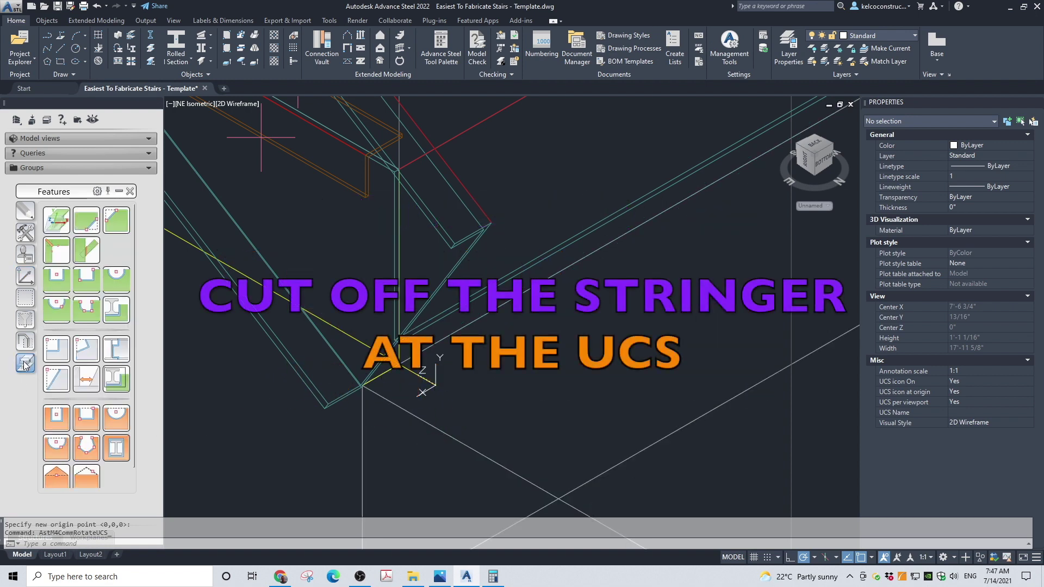
click(56, 220)
scroll(486, 406, down, 6)
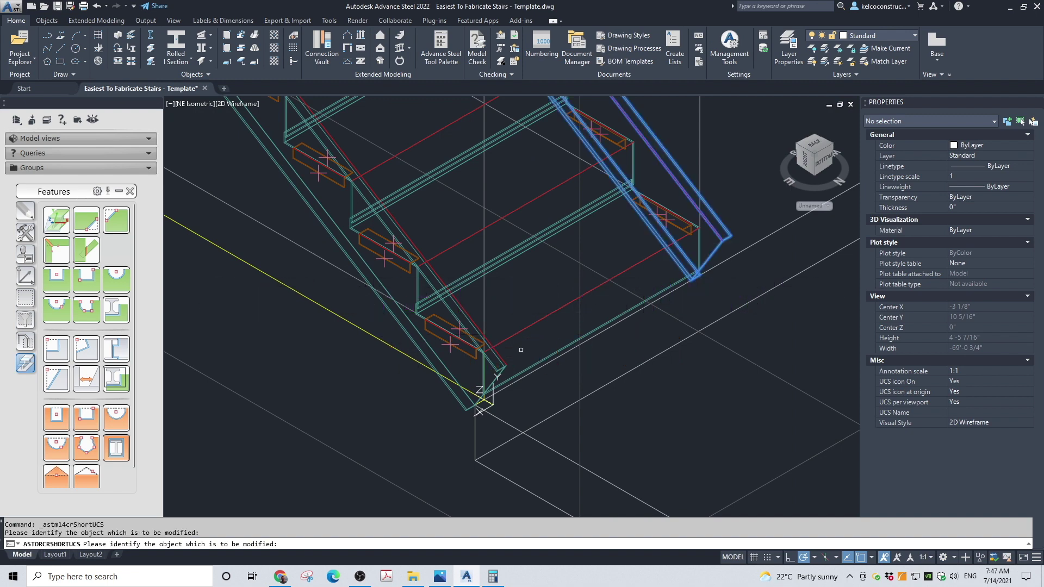
click(502, 362)
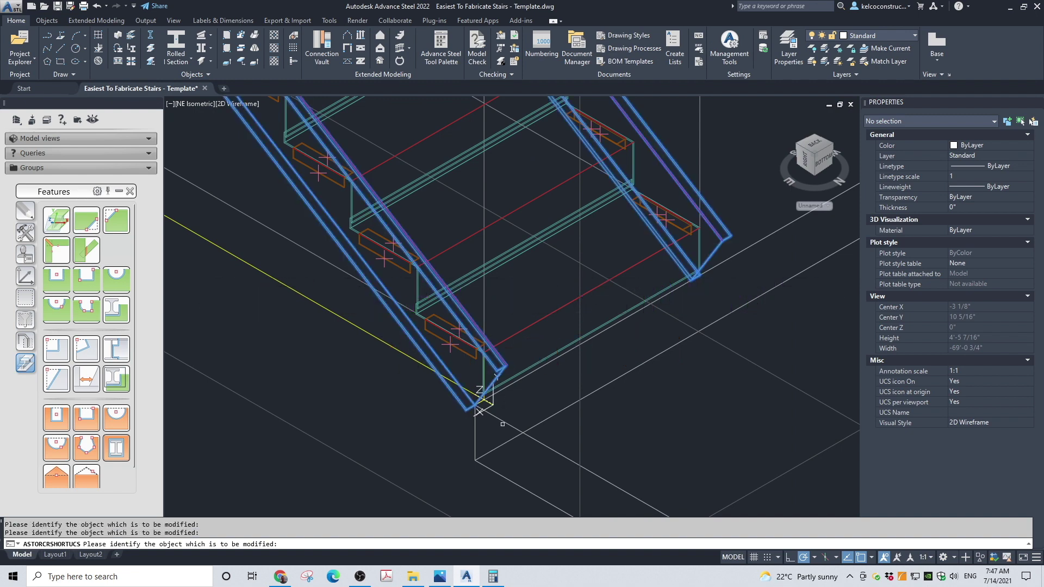
key(Return)
scroll(496, 425, up, 4)
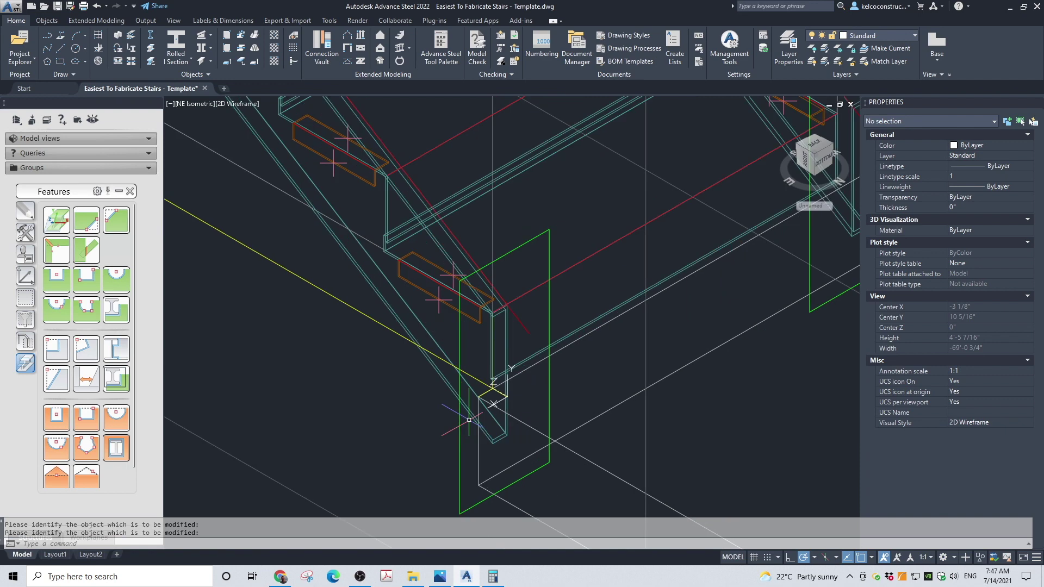
Rotate the UCS about its X axis so its XY plane is horizontal at the stringer bottoms and Z points down
scroll(508, 403, up, 2)
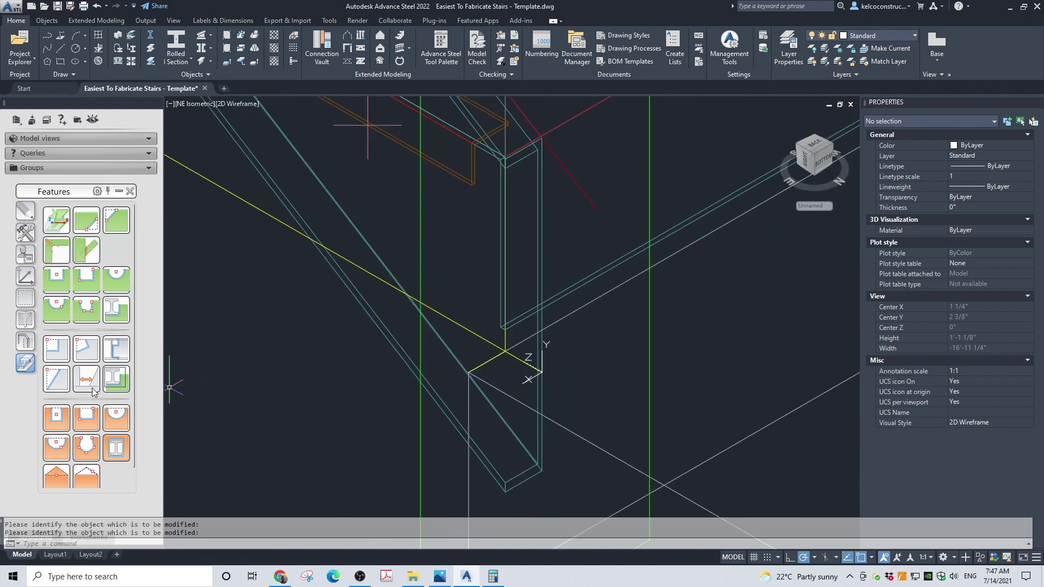
click(25, 276)
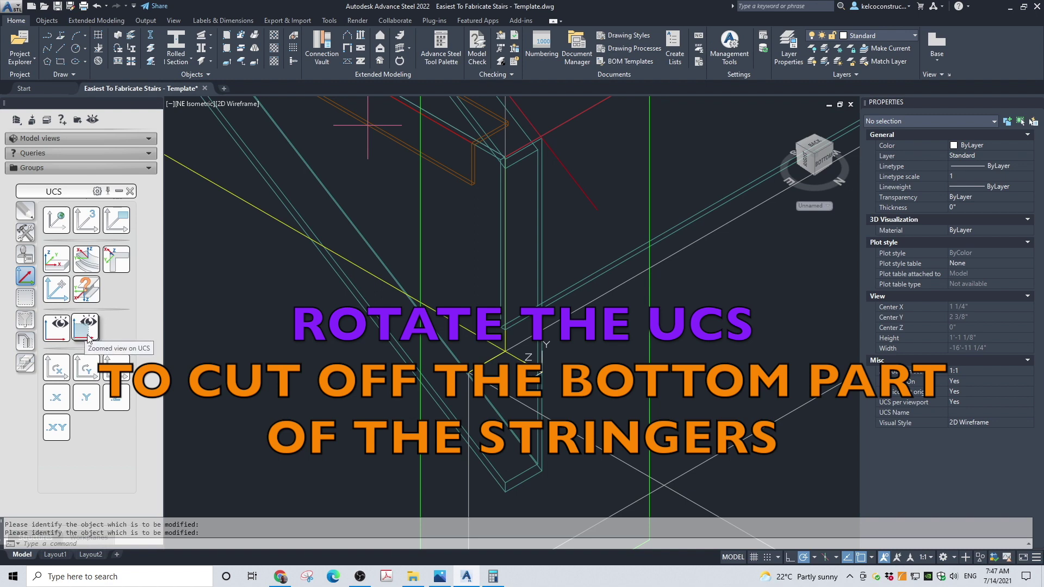
click(59, 368)
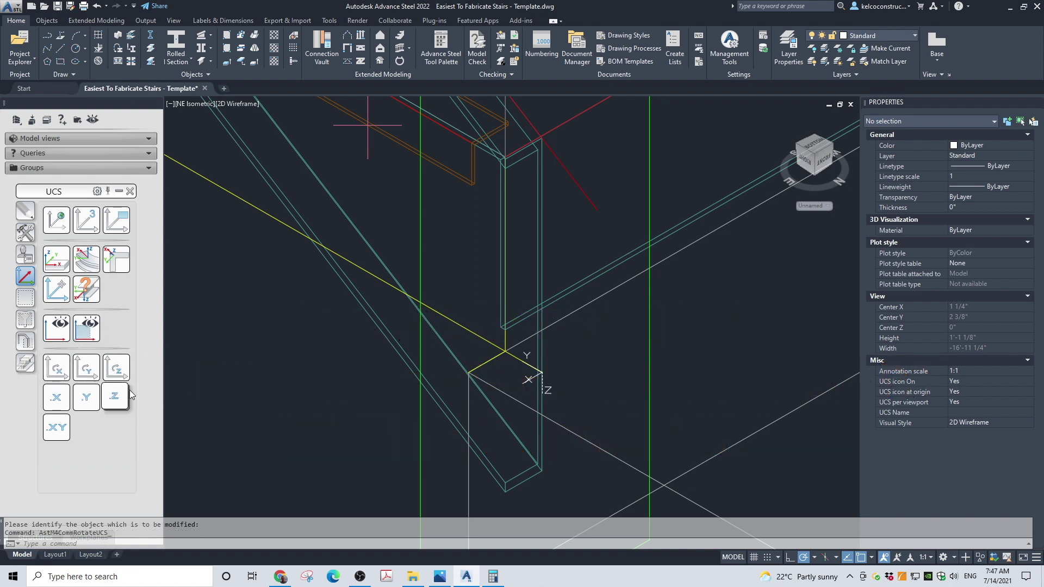
scroll(354, 343, down, 5)
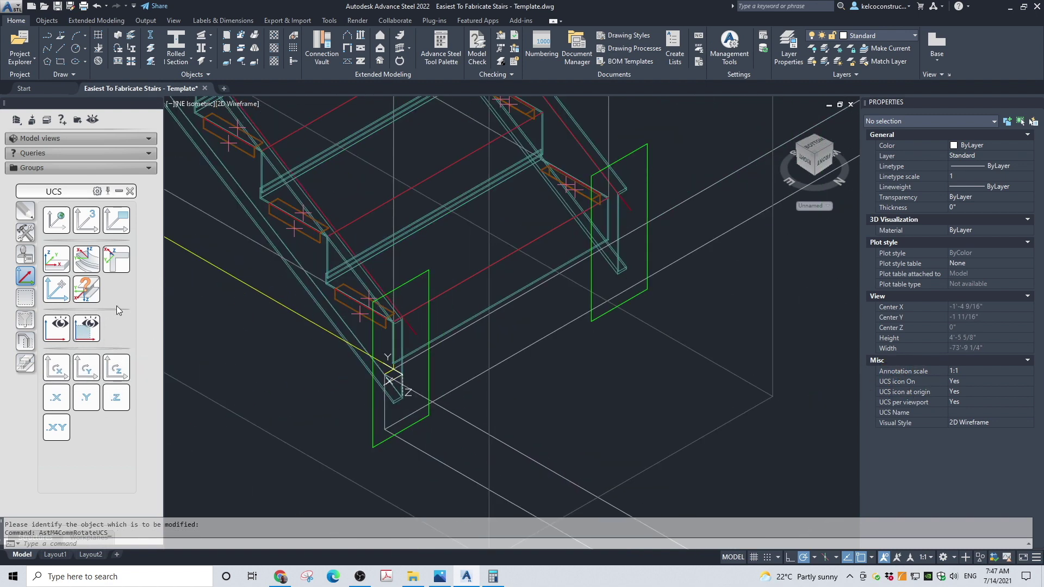
Cut the bottom ends of both lower-flight stringers horizontally at the UCS plane with the shorten-at-UCS feature
click(25, 363)
click(55, 239)
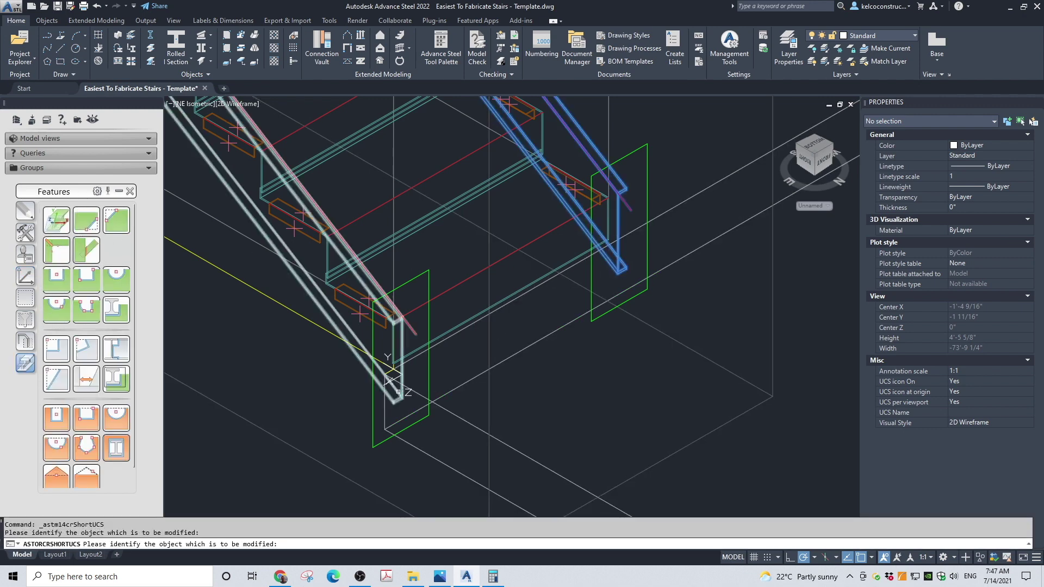
click(393, 397)
key(Return)
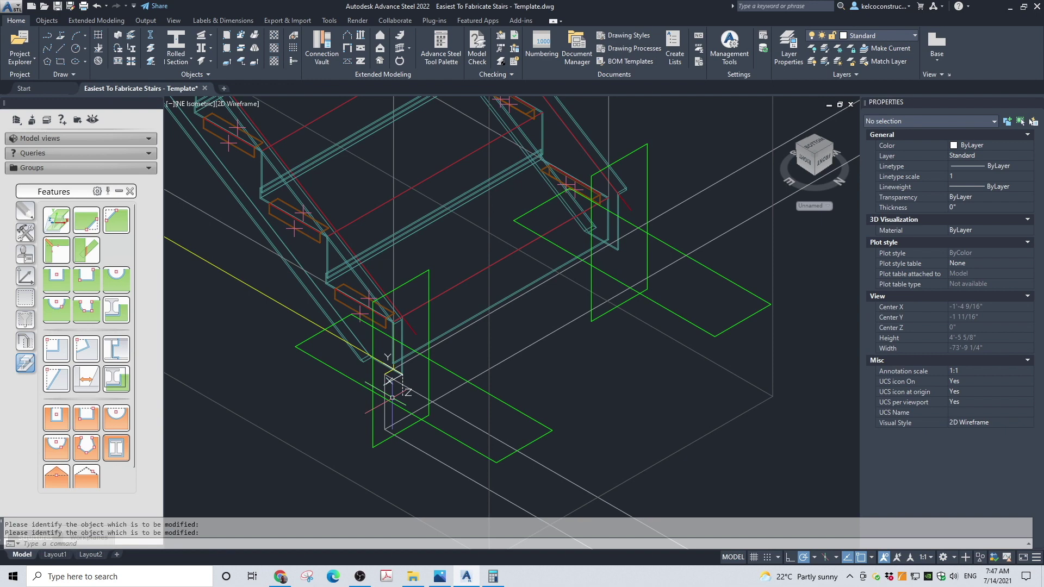
scroll(559, 422, down, 4)
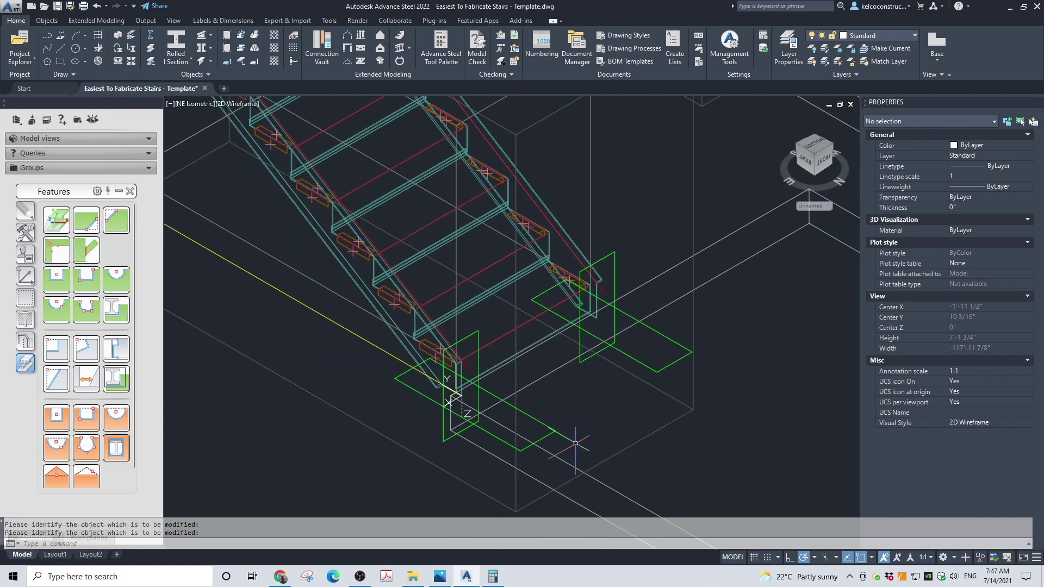
scroll(581, 442, down, 1)
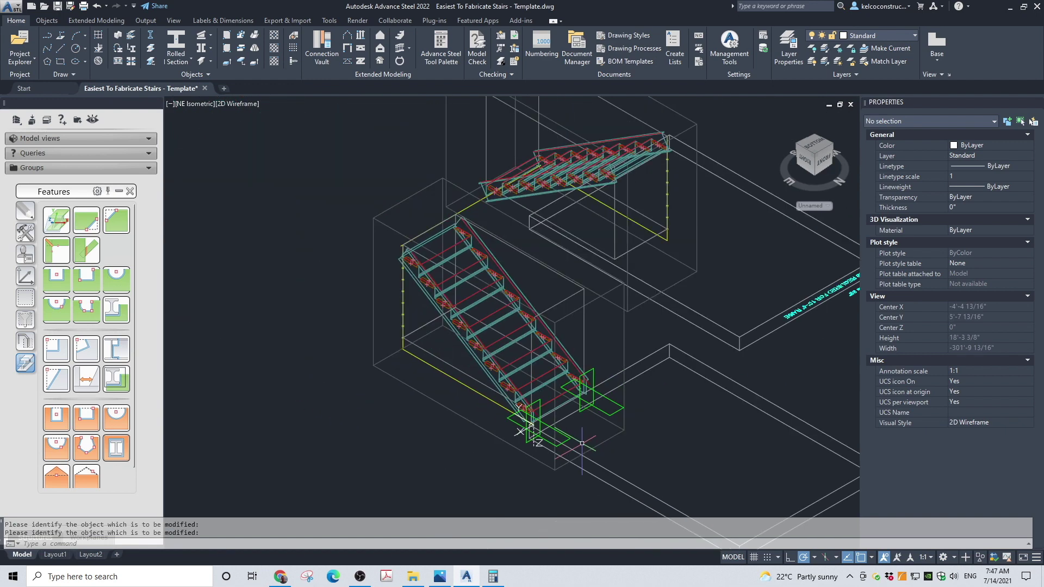
Move the UCS origin to the guide-line corner at the top of the lower flight
scroll(383, 239, up, 3)
scroll(386, 238, up, 2)
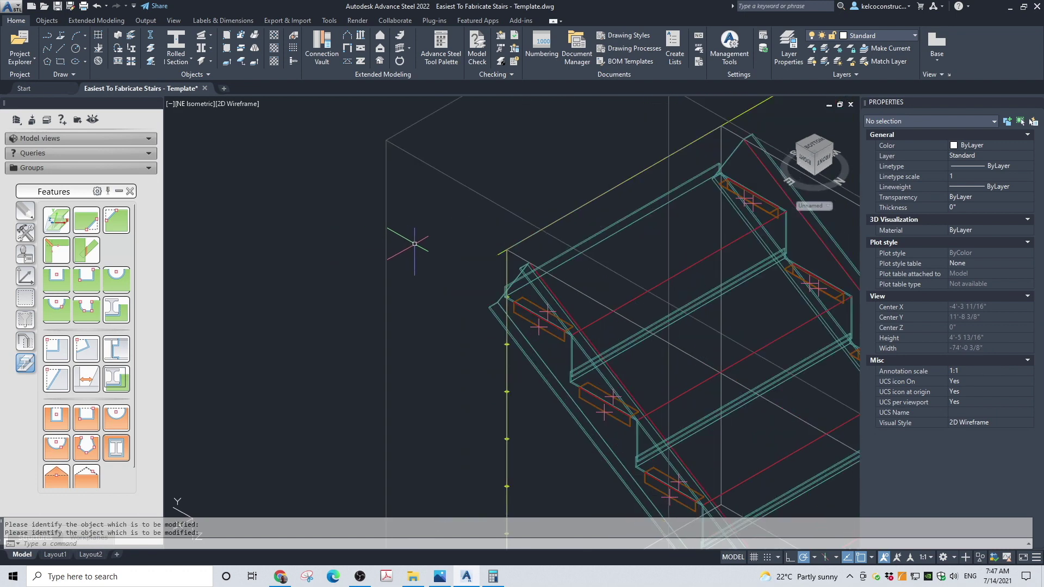
click(25, 276)
click(57, 289)
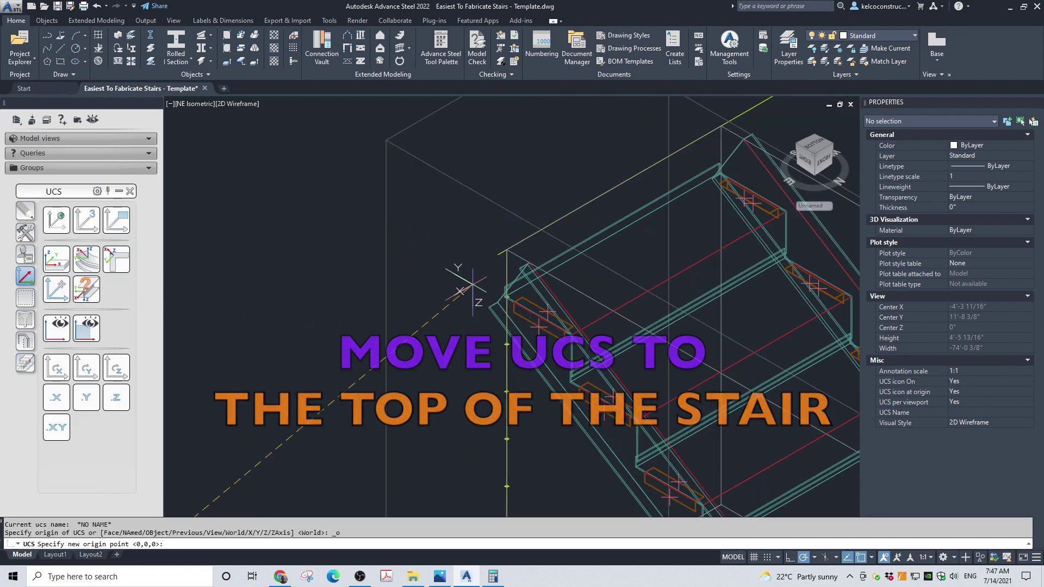
scroll(487, 252, up, 3)
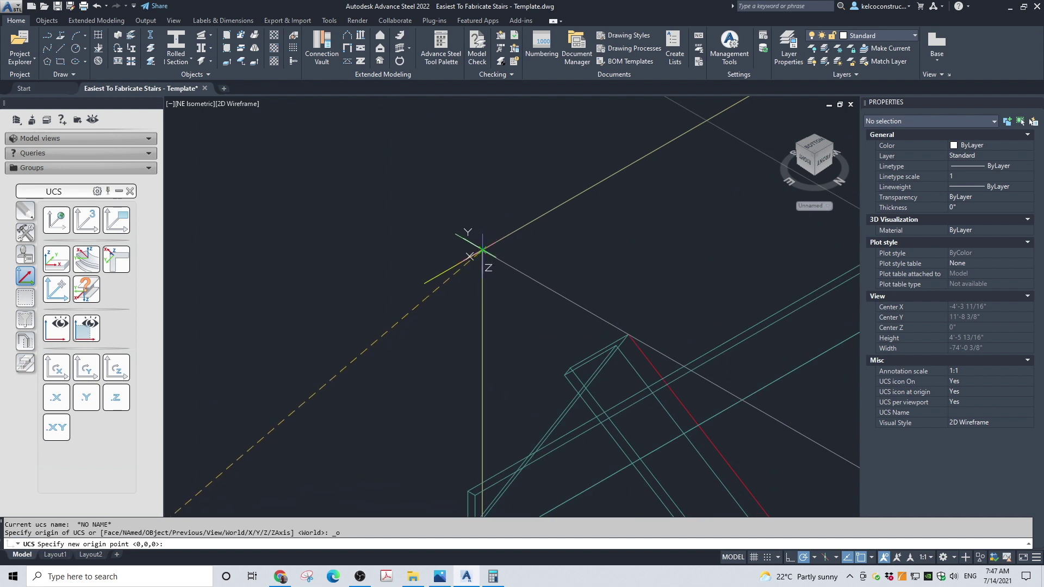
click(482, 250)
scroll(456, 288, down, 4)
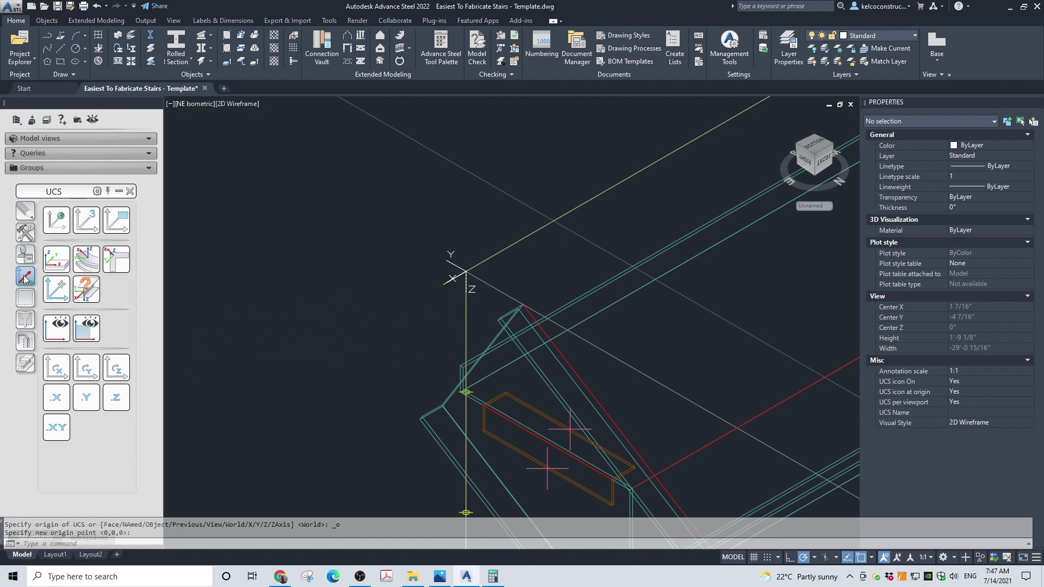
Cut the top ends of both lower-flight stringers horizontally at the UCS plane with the shorten-at-UCS feature
click(25, 368)
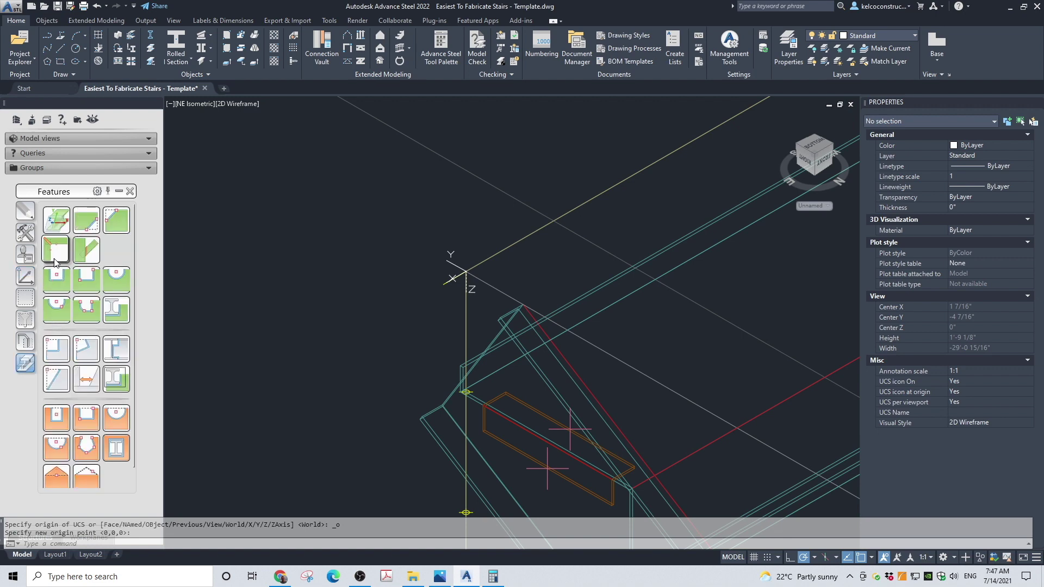
click(56, 221)
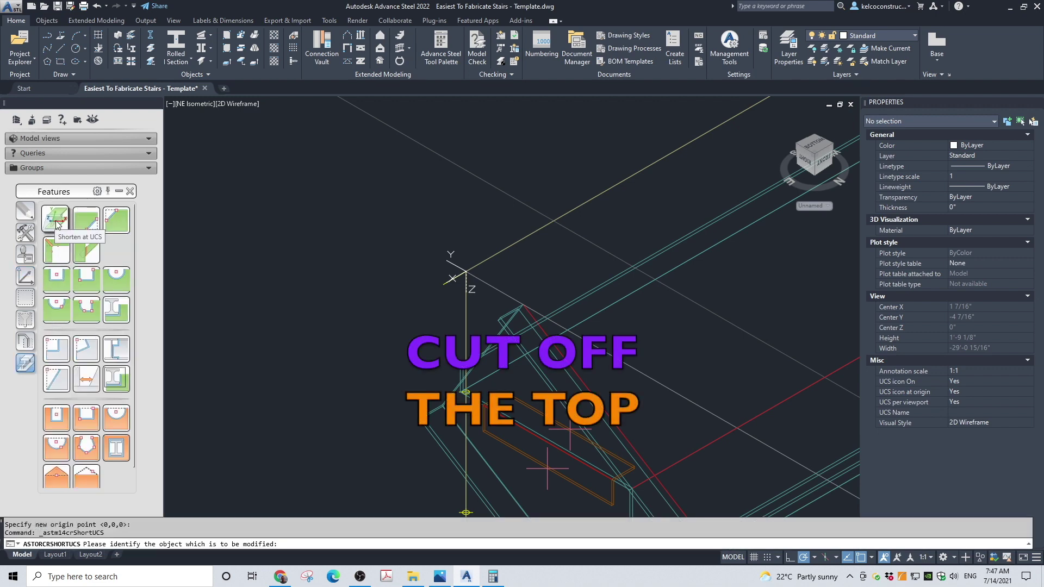
scroll(319, 311, down, 3)
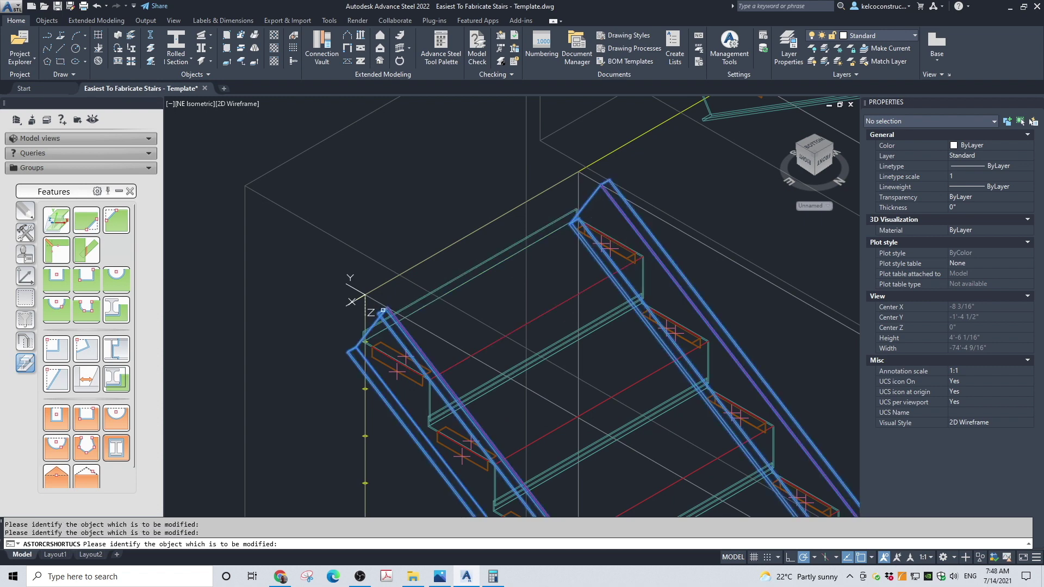
click(383, 310)
scroll(356, 347, up, 2)
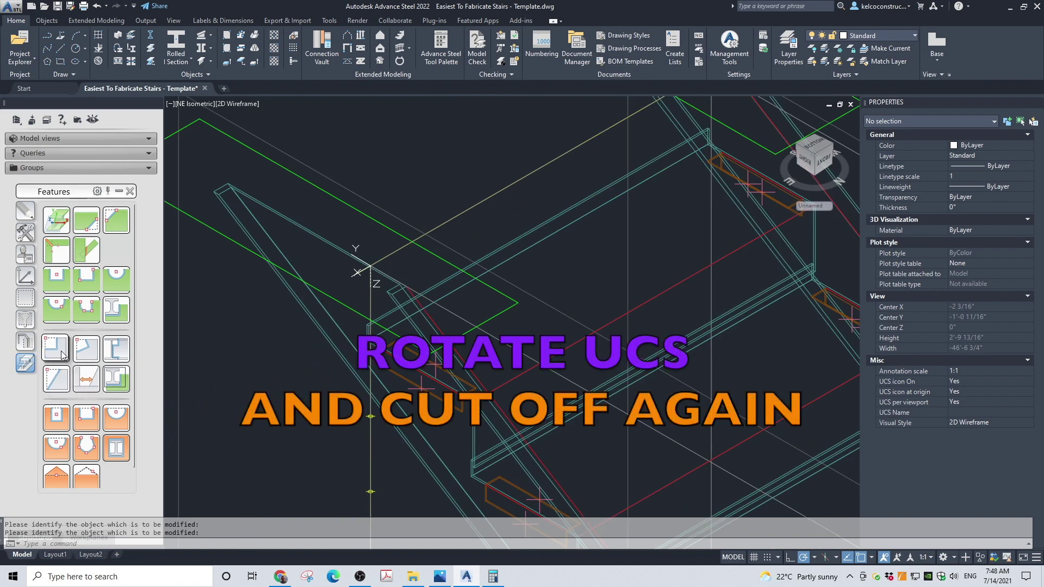
Move the UCS origin to the back upper corner of the lower flight's top riser and rotate it about X so the XY plane is vertical
click(25, 276)
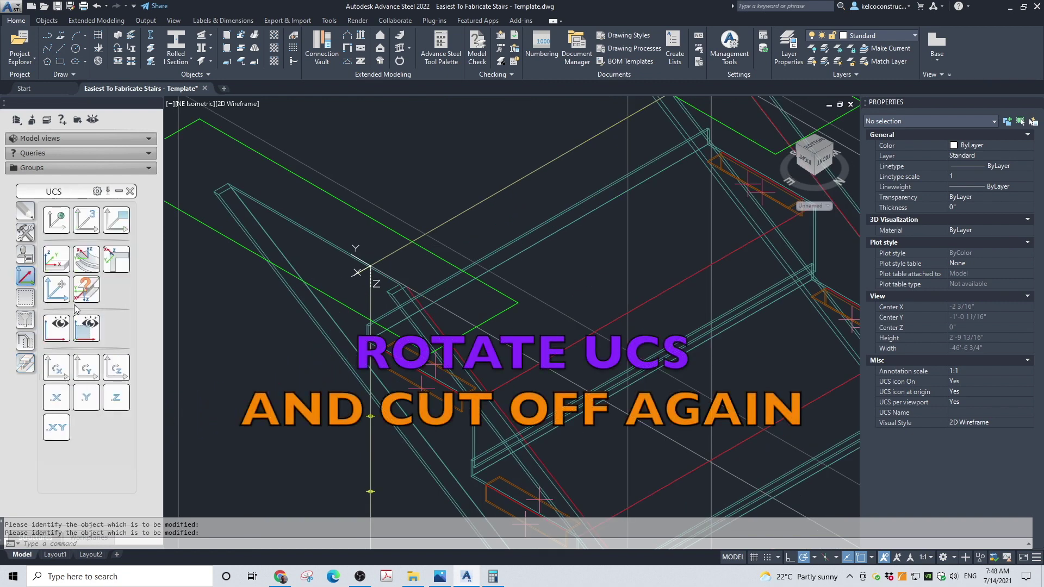
click(57, 289)
scroll(372, 339, up, 3)
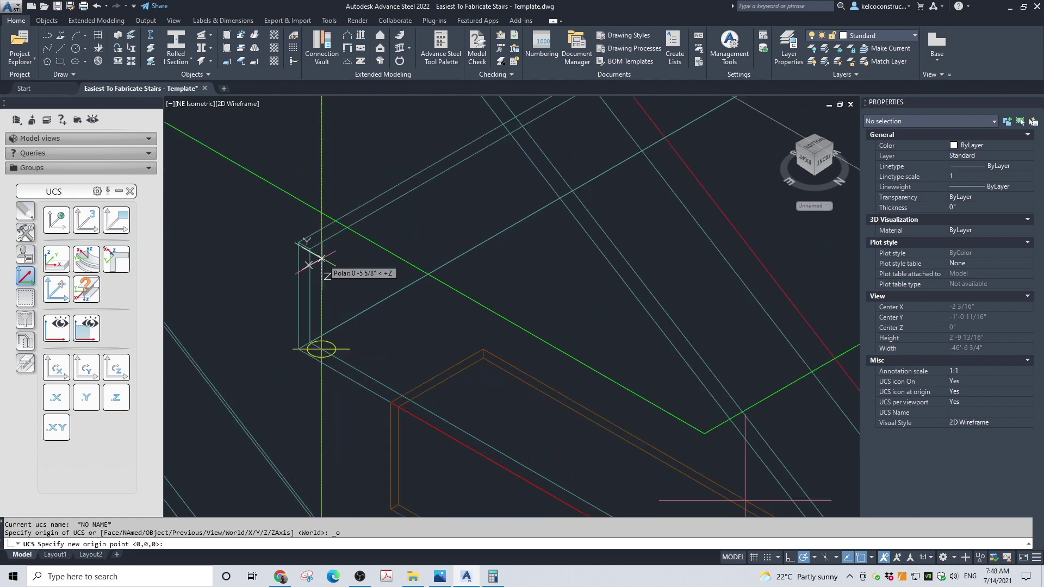
click(299, 244)
scroll(414, 338, down, 3)
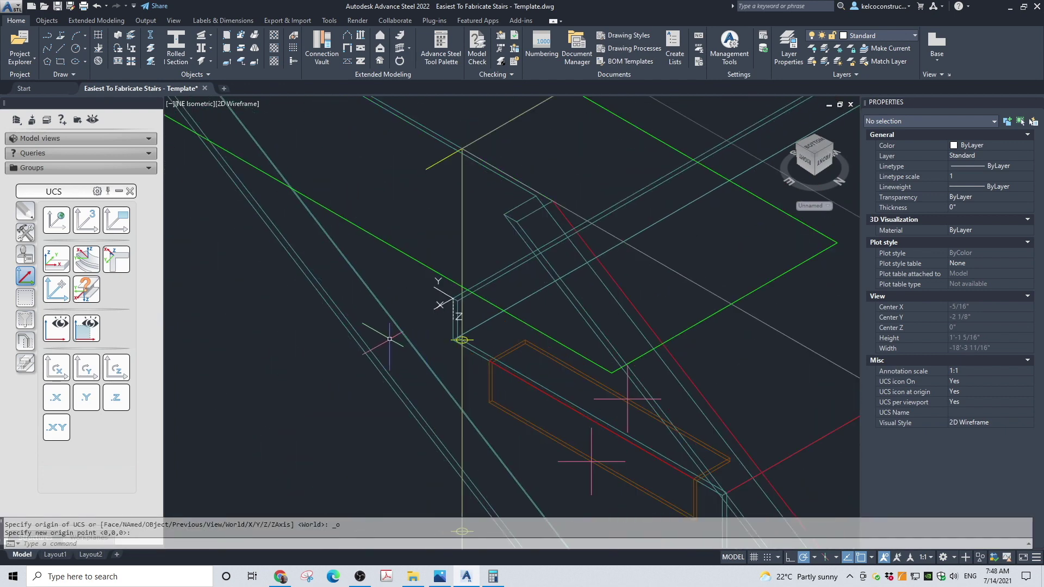
click(58, 369)
scroll(245, 402, down, 2)
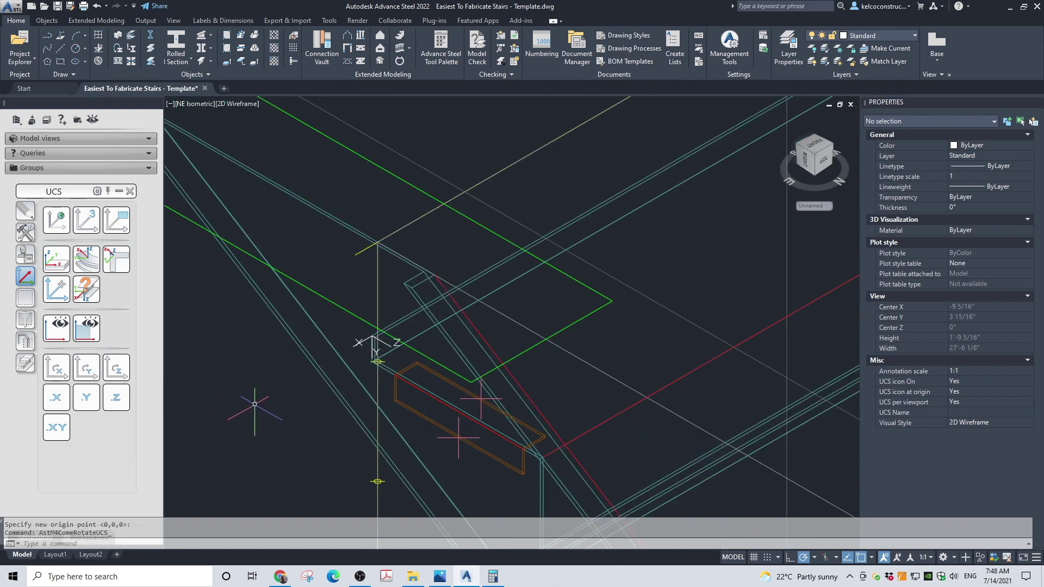
Cut the top ends of both lower-flight stringers vertically at the UCS plane with the shorten-at-UCS feature
scroll(254, 404, down, 3)
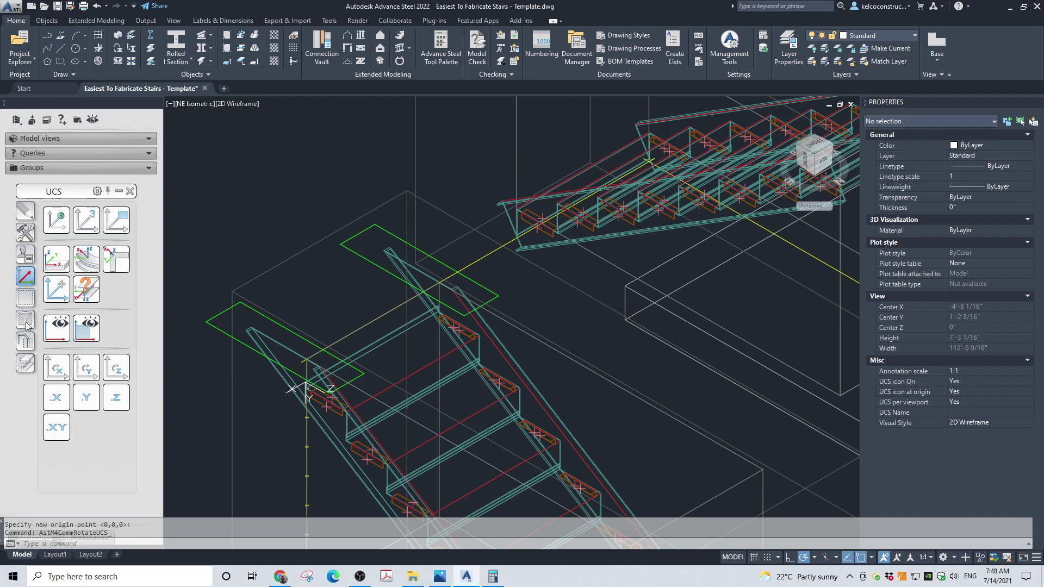
click(25, 362)
click(56, 220)
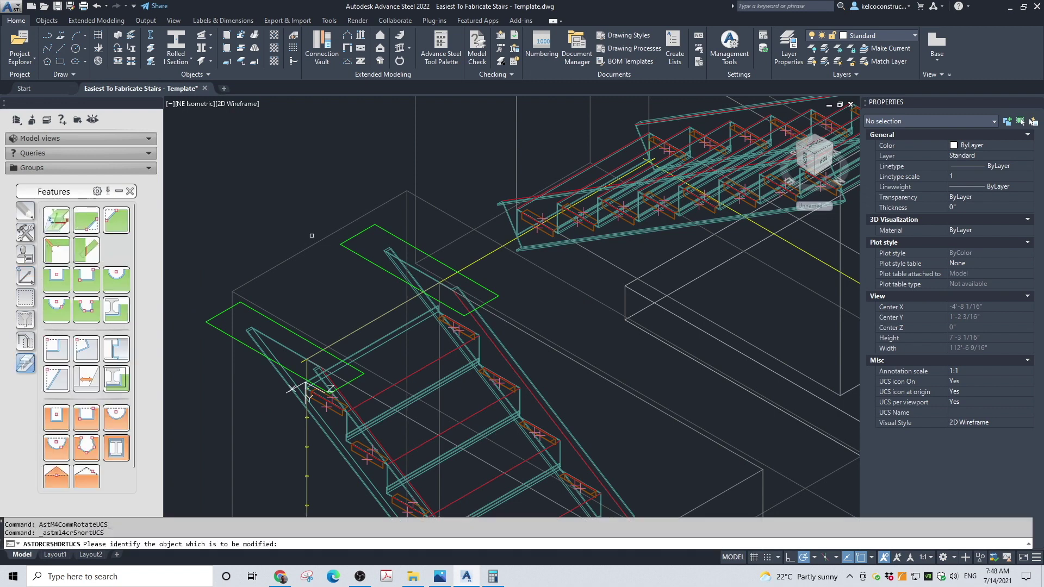
click(394, 258)
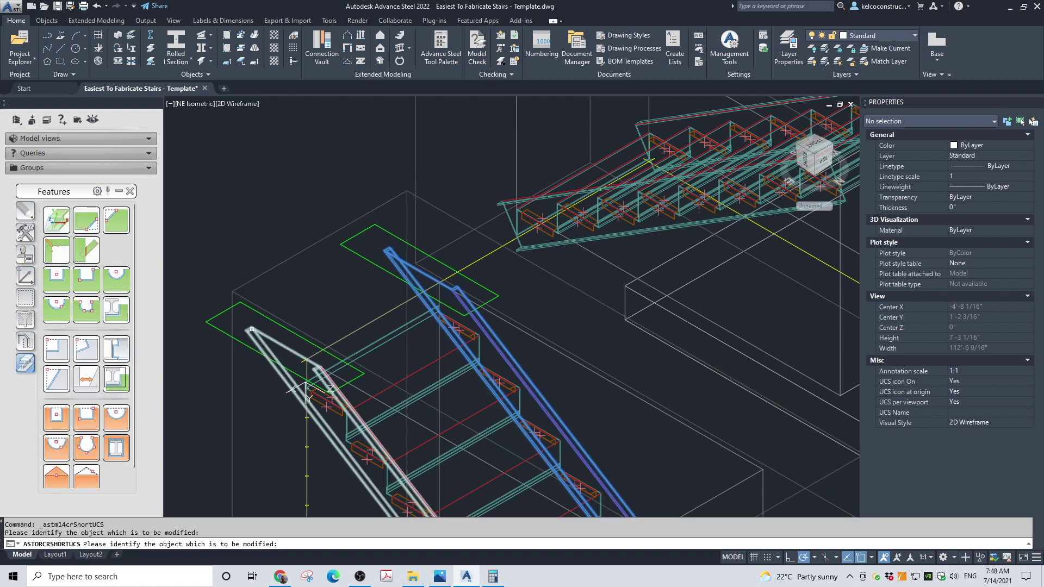
click(251, 330)
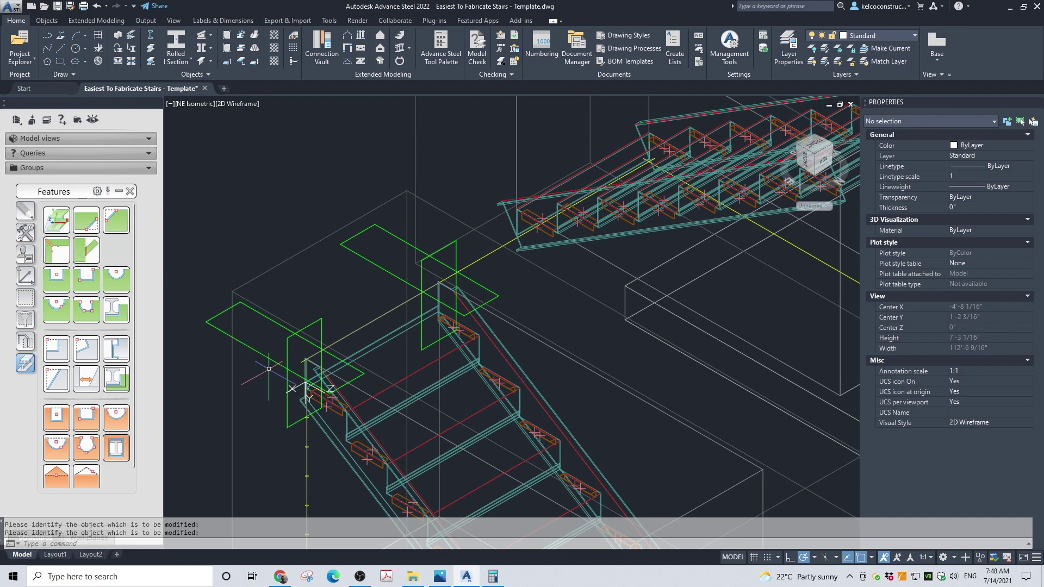
scroll(459, 376, down, 5)
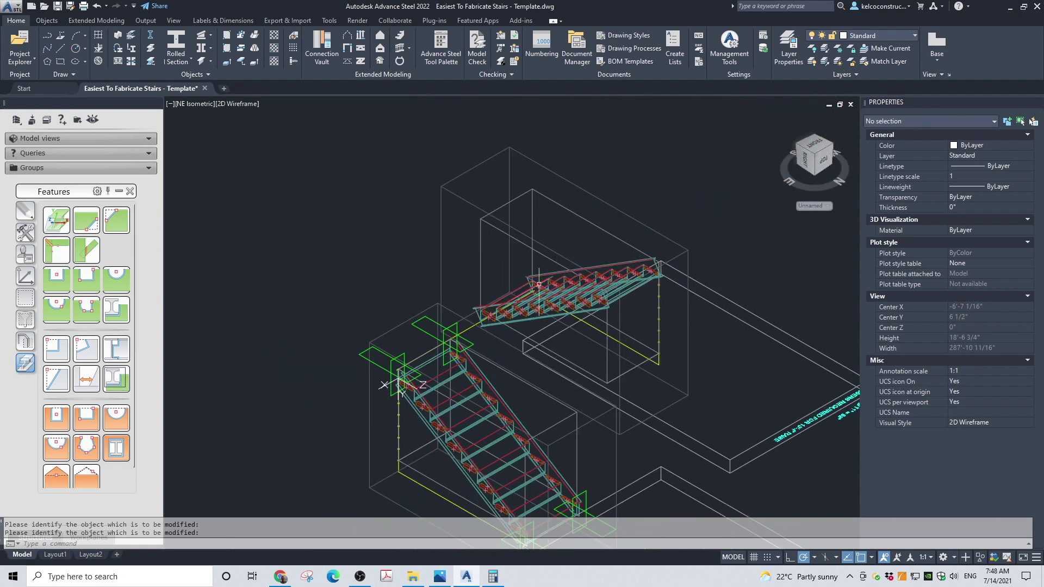
Reset the UCS to World and switch the model to the SW Isometric view
click(27, 276)
click(63, 222)
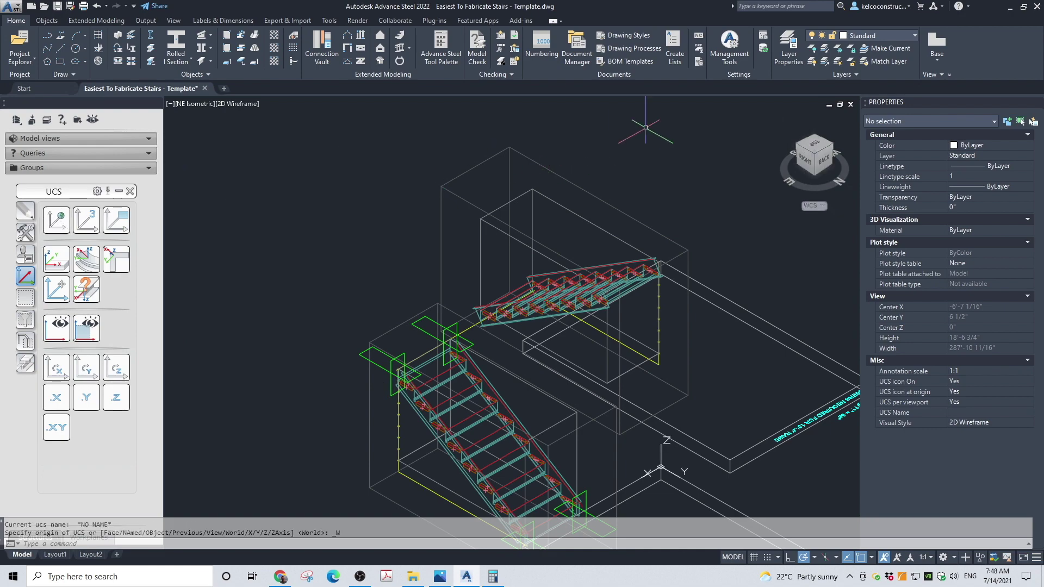
click(818, 137)
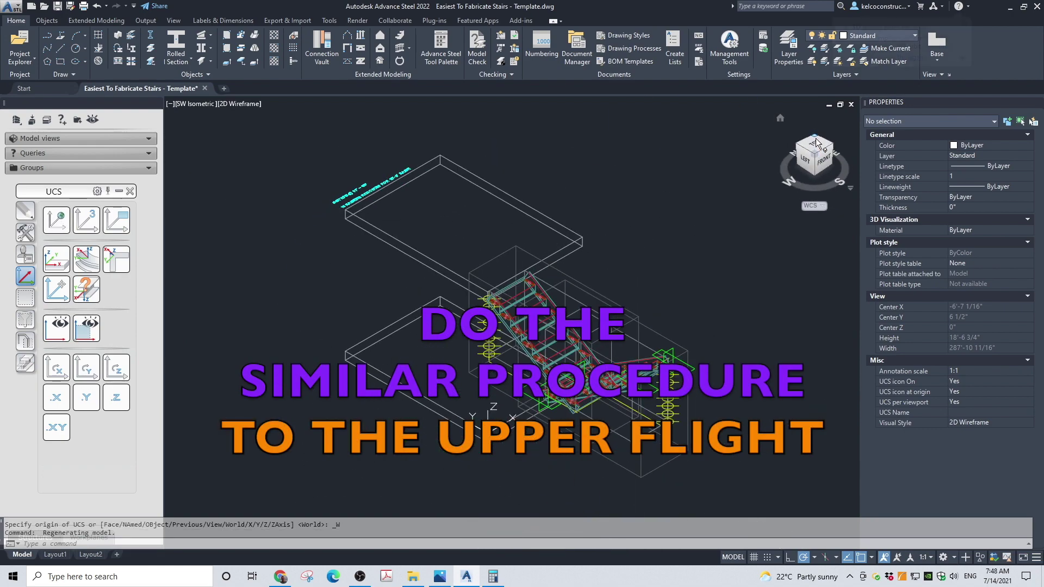
Place the UCS origin at the end of the guide line before the upper flight's first riser and rotate it about X so XY is vertical
scroll(544, 419, up, 8)
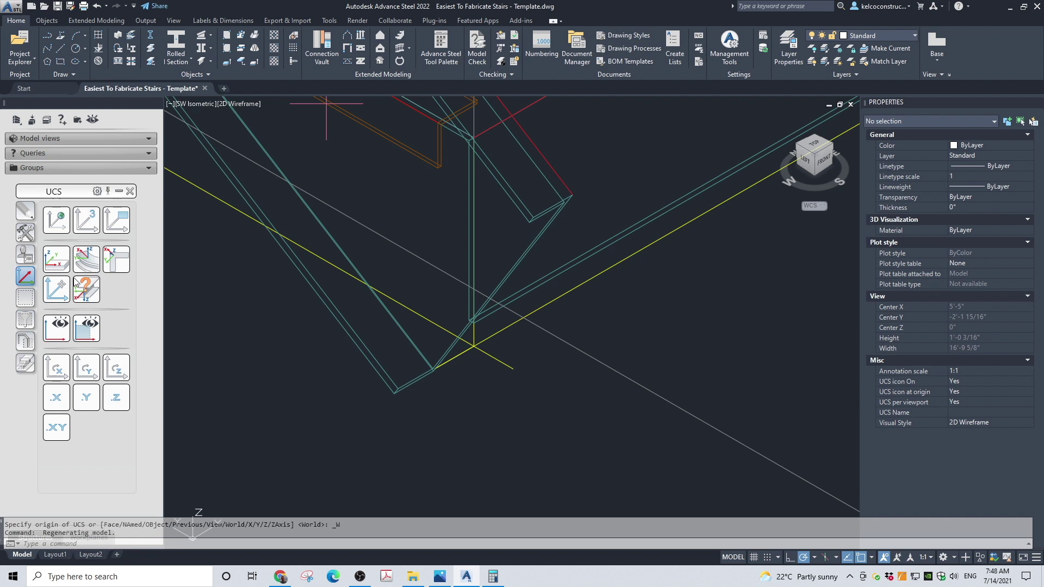
click(24, 277)
click(514, 369)
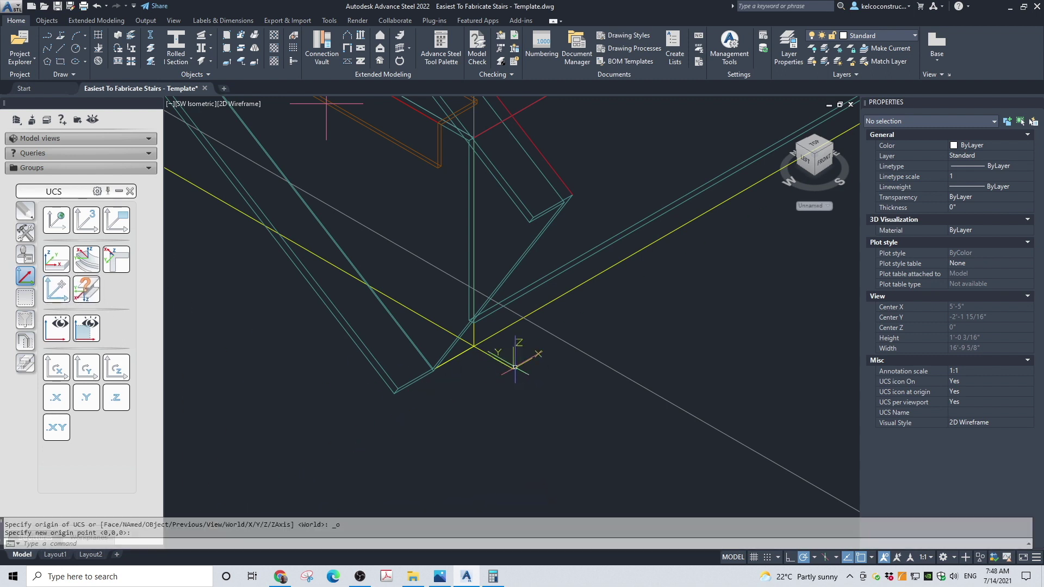
click(56, 367)
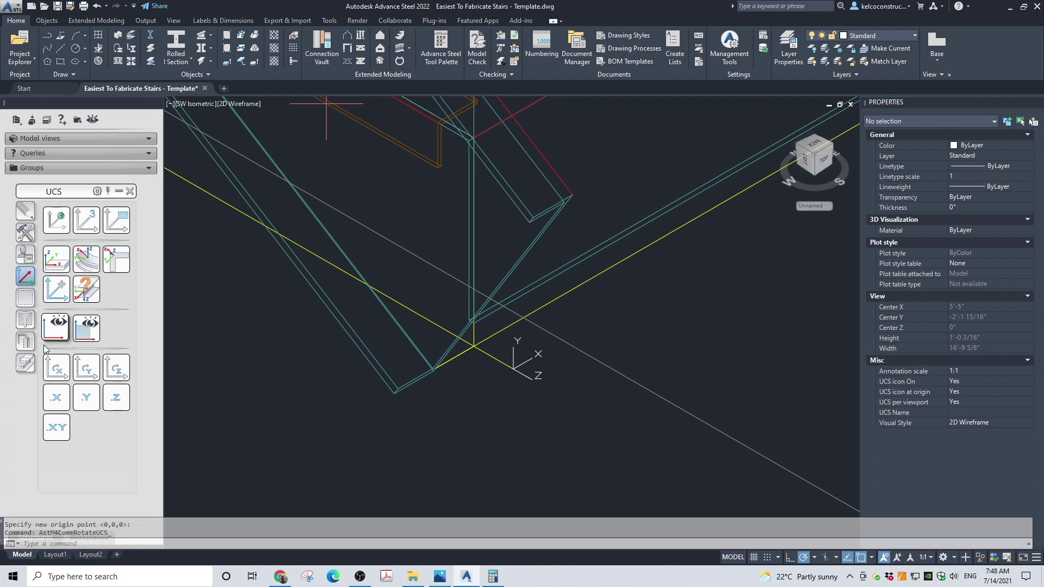
Cut the bottom ends of both upper-flight stringers vertically at the UCS plane with the shorten-at-UCS feature
click(25, 363)
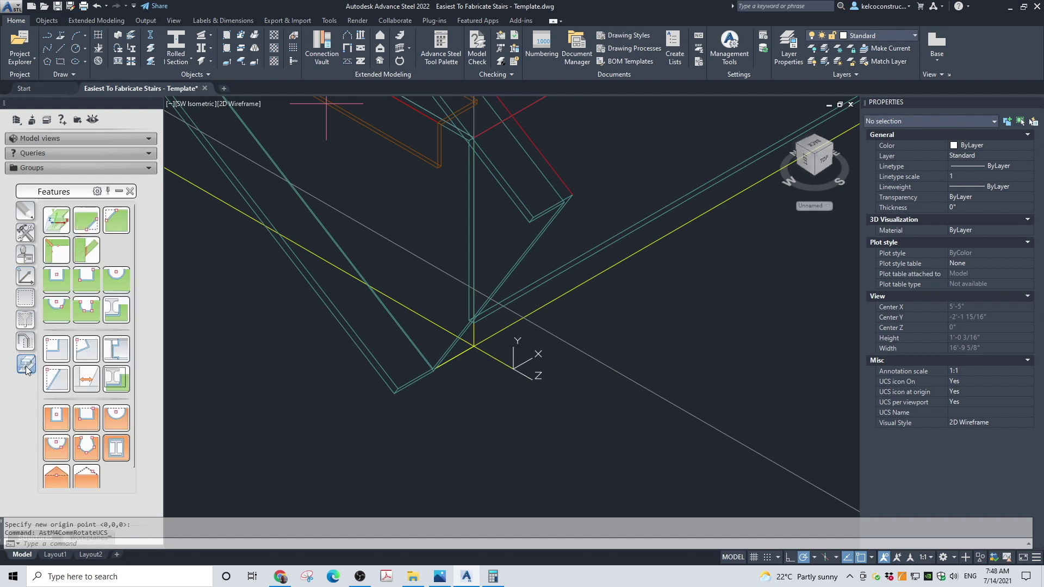
click(56, 221)
scroll(498, 395, down, 8)
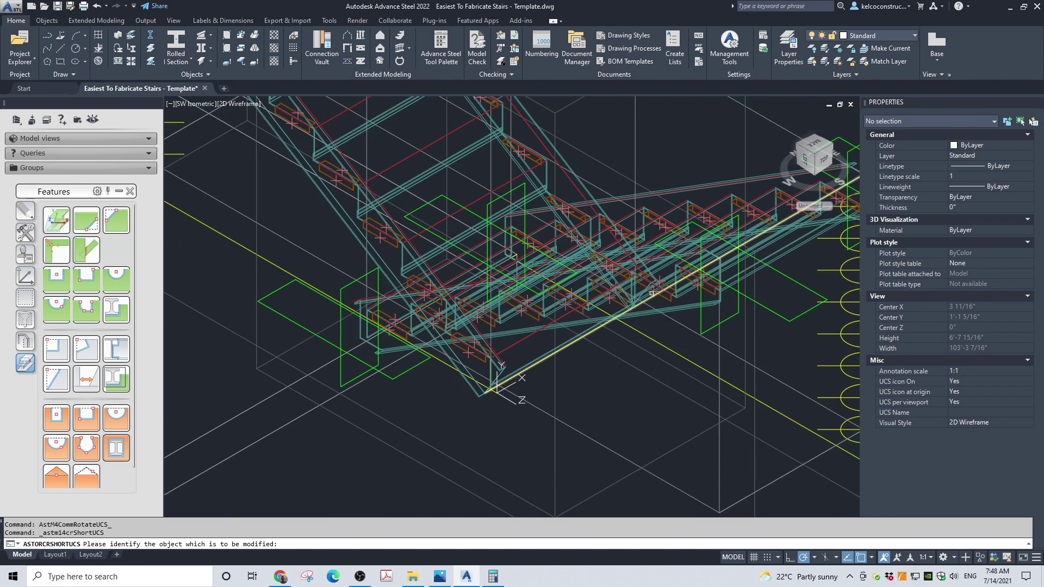
click(591, 227)
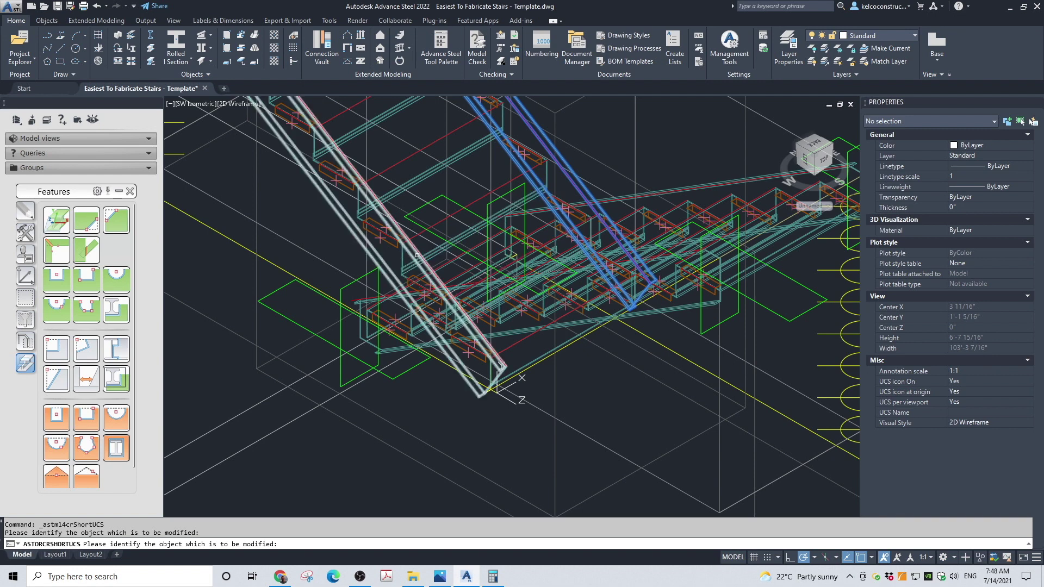
click(426, 295)
key(Escape)
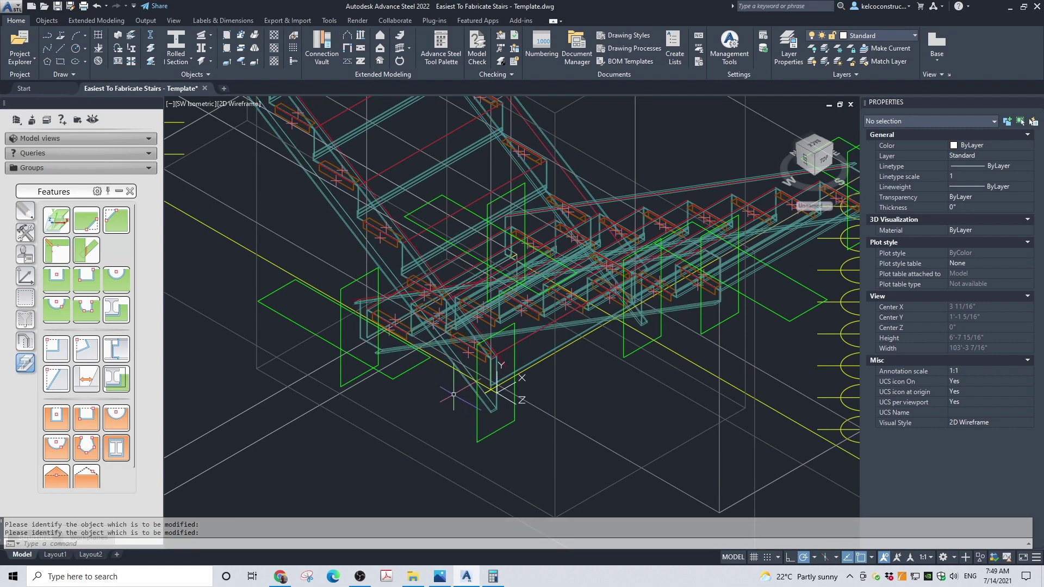
Rotate the UCS about Y at the upper flight's bottom end so the XY plane runs parallel to the stringer's side
scroll(461, 408, up, 3)
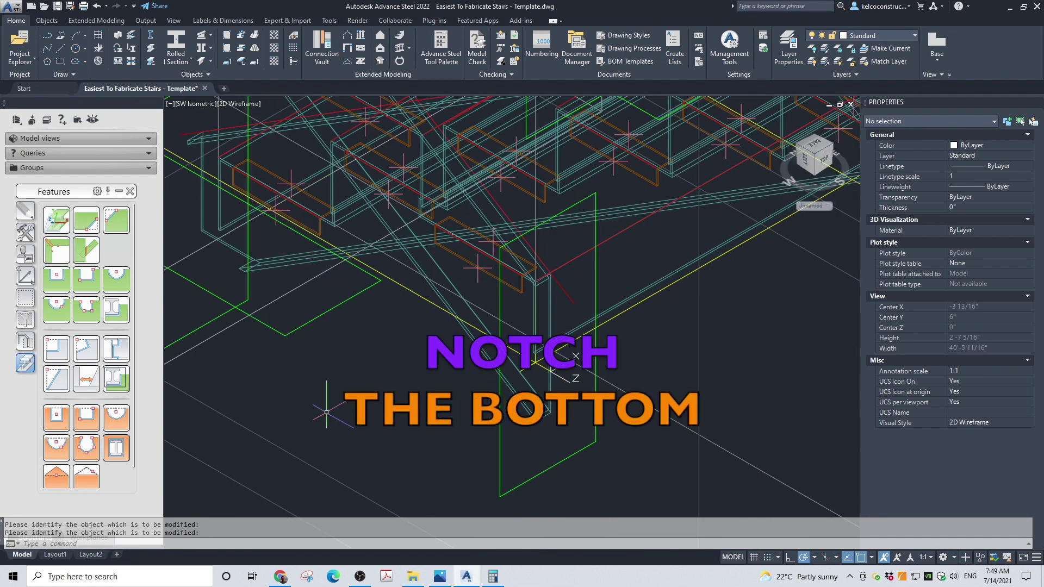
click(25, 276)
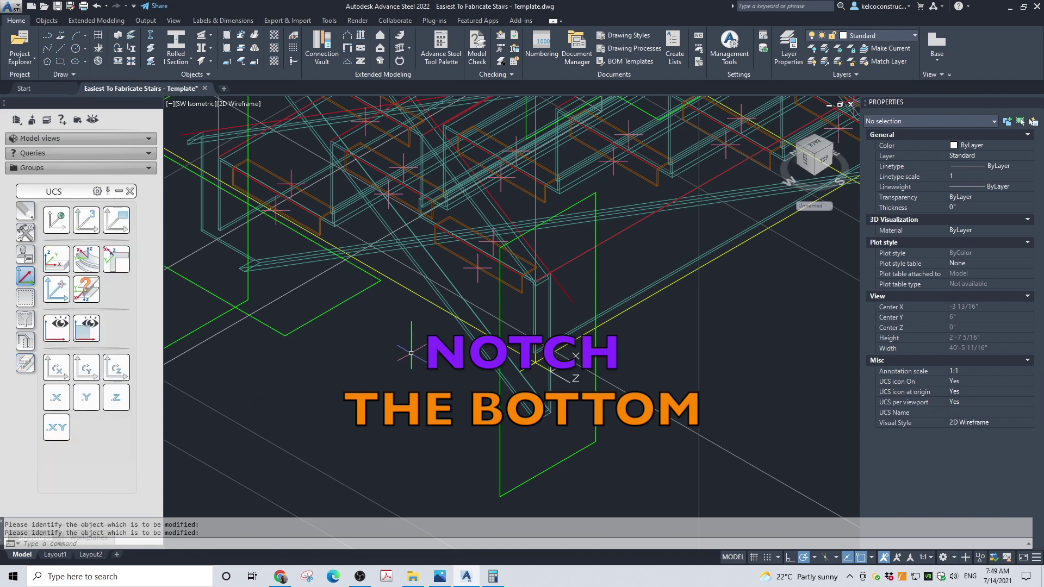
scroll(411, 353, up, 5)
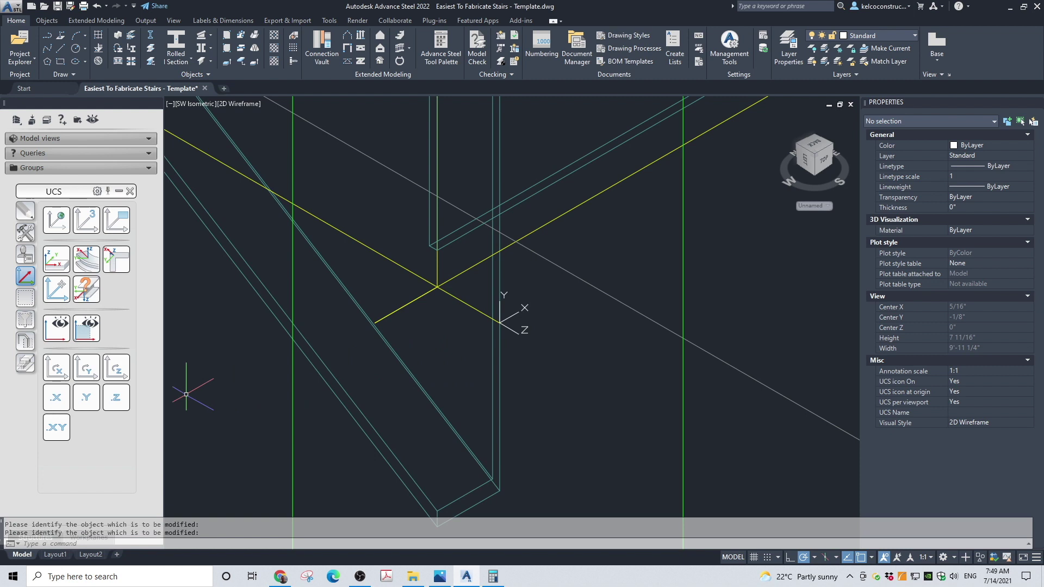
click(86, 368)
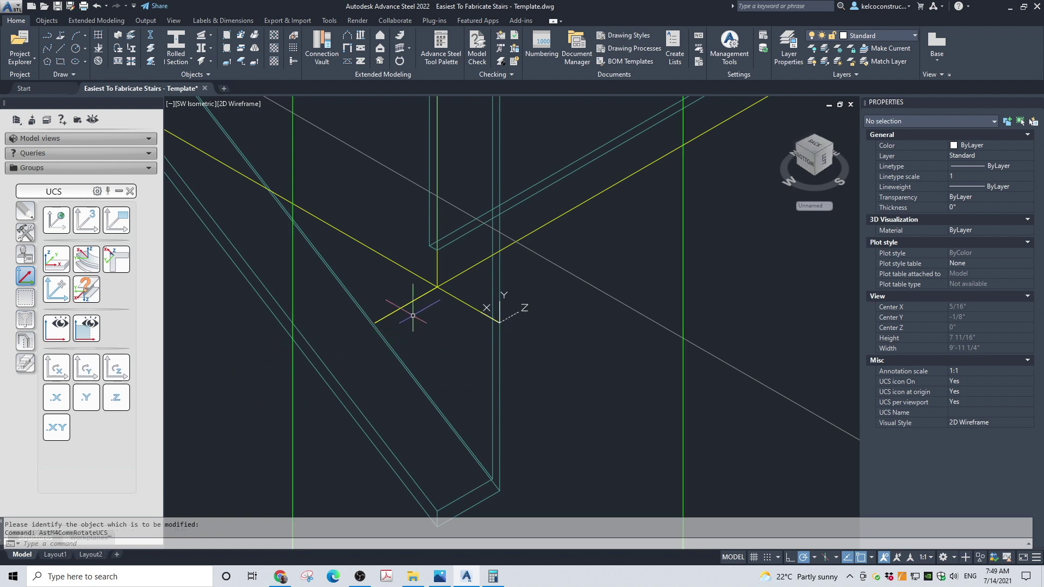
Notch the bottom of the upper flight's near stringer with a two-point rectangular contour cut, 1 1/2" wide and 3 1/2" long, starting at the guide-line intersection
click(25, 210)
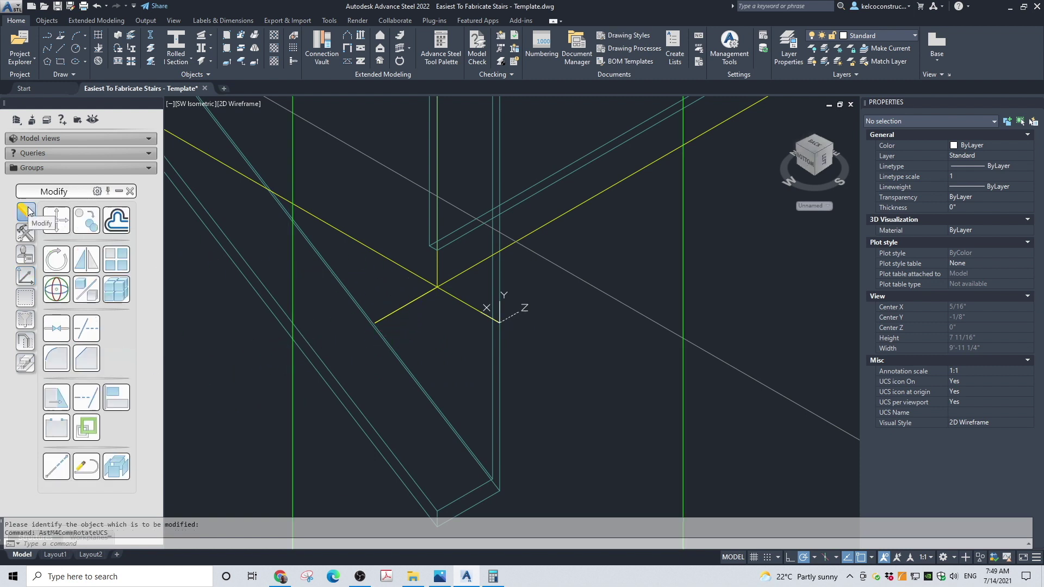
click(27, 363)
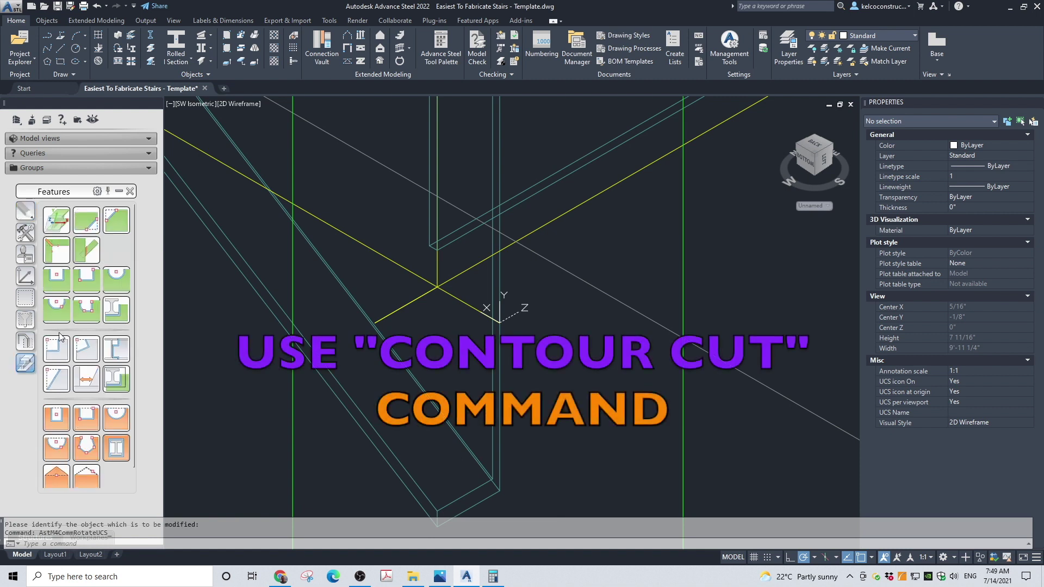
click(79, 281)
click(492, 348)
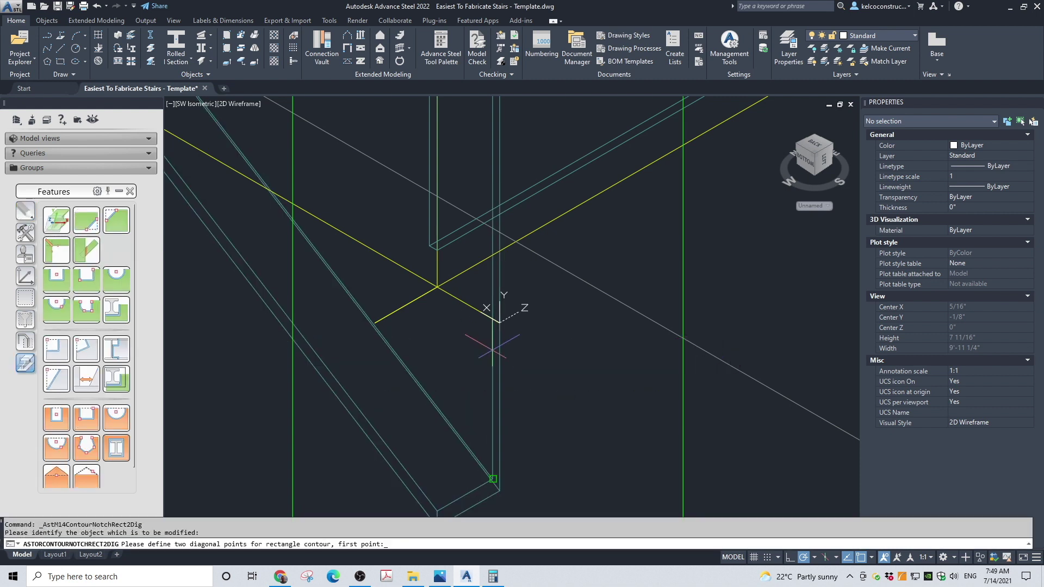
click(438, 287)
middle_drag(438, 287, 451, 180)
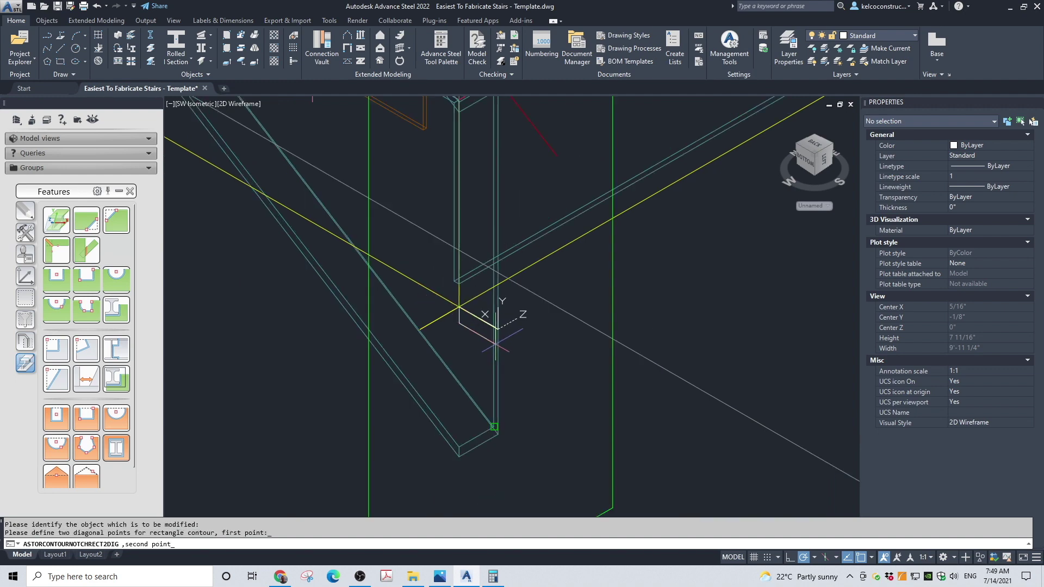
middle_drag(468, 326, 500, 442)
click(500, 441)
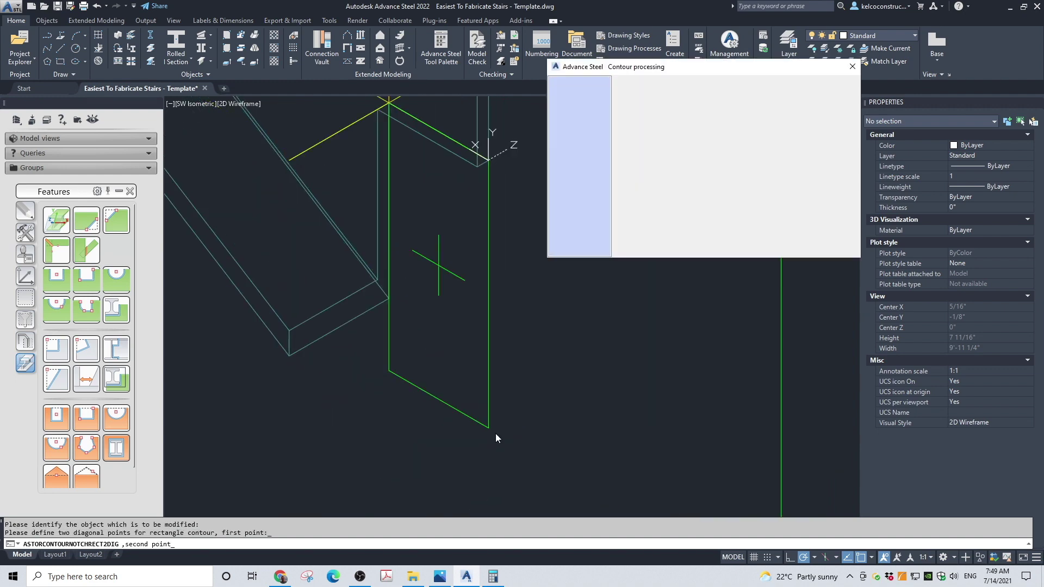
scroll(453, 414, down, 4)
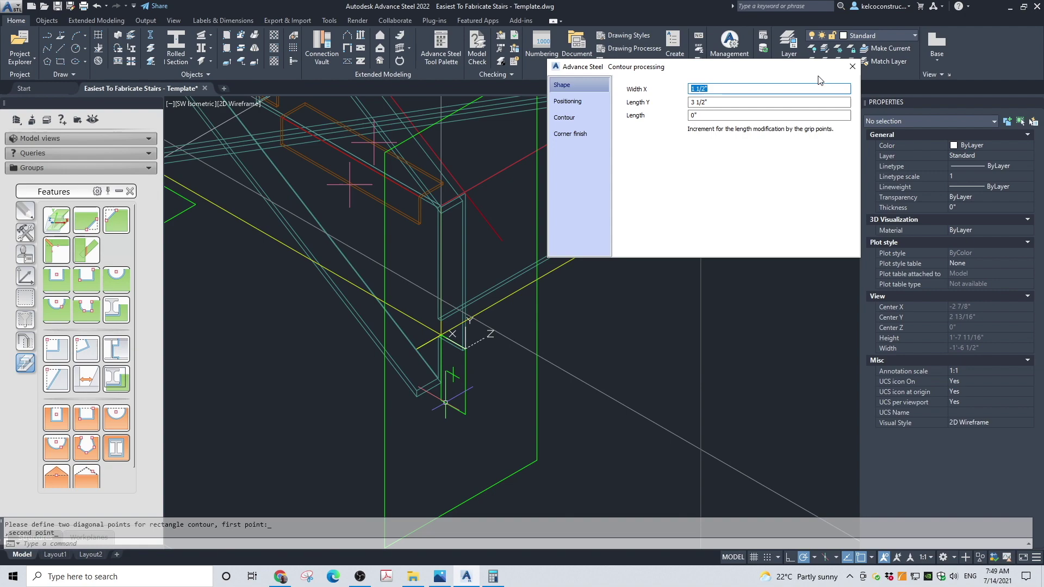
click(852, 66)
scroll(528, 280, down, 5)
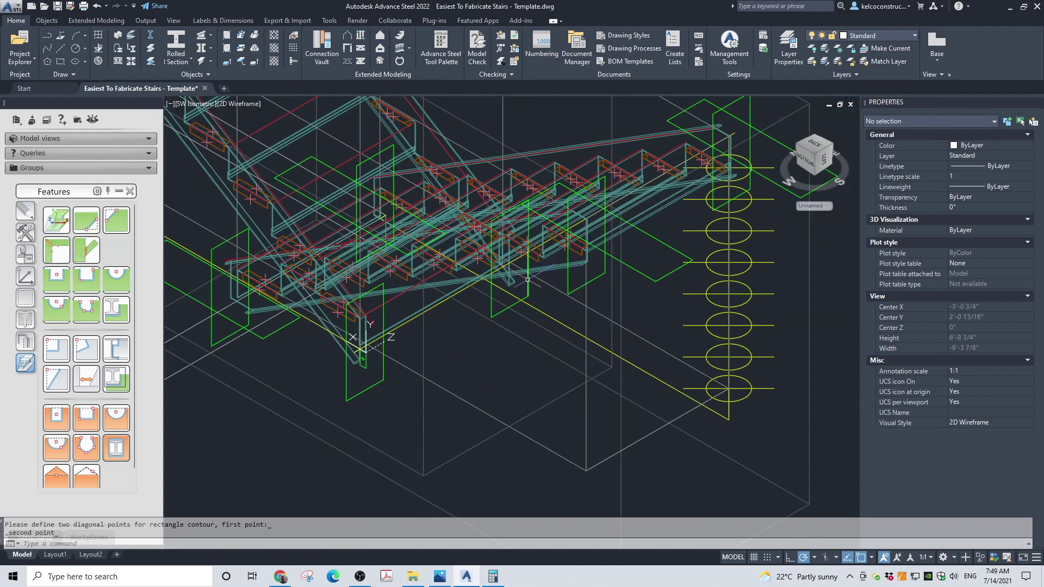
Cut the same 1 1/2" by 3 1/2" rectangular contour notch in the upper flight's far stringer, using the near stringer's notch points
scroll(528, 280, up, 6)
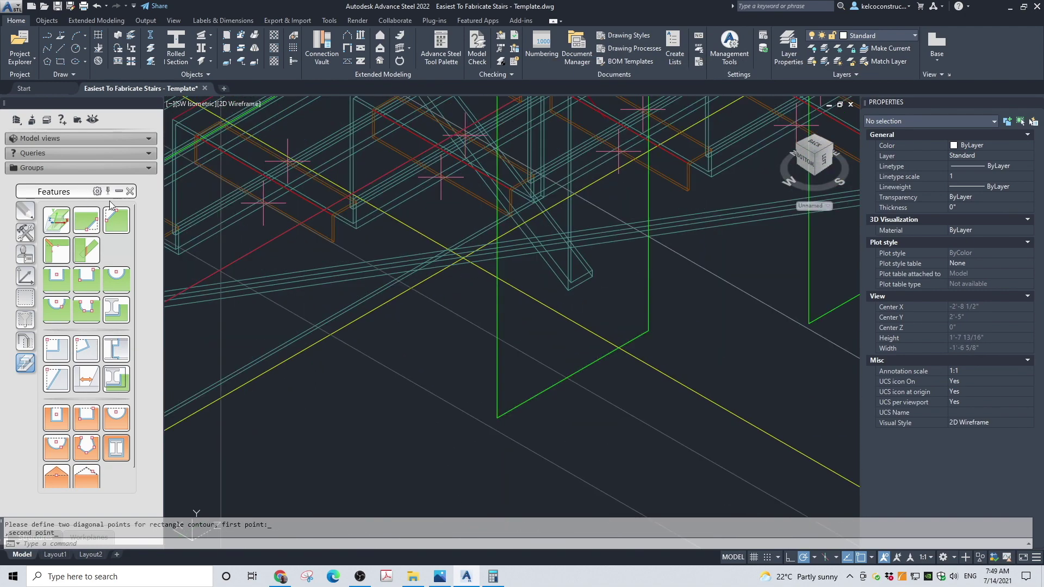
click(91, 278)
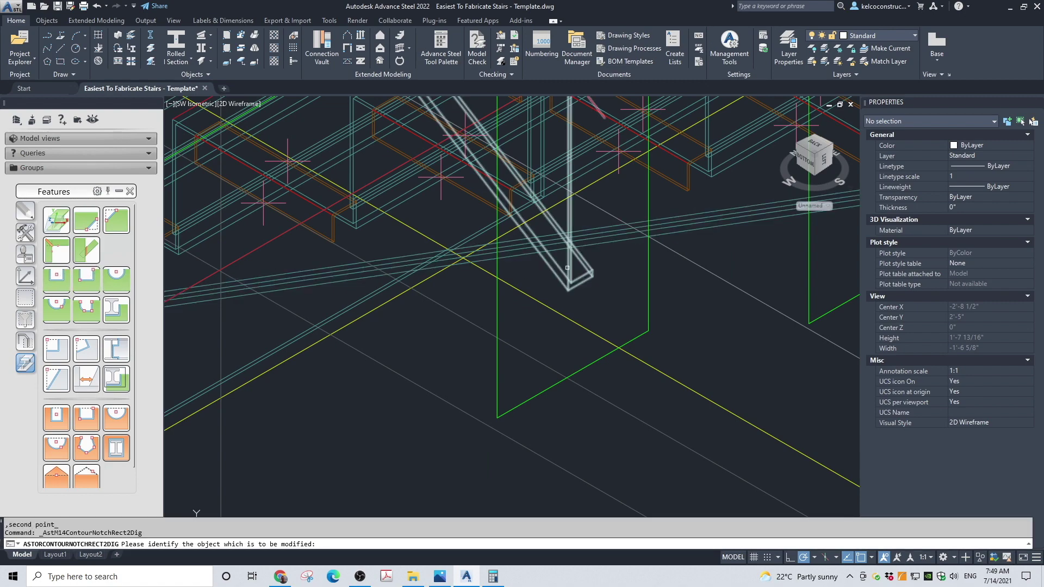
click(569, 269)
scroll(607, 241, down, 6)
scroll(650, 278, up, 10)
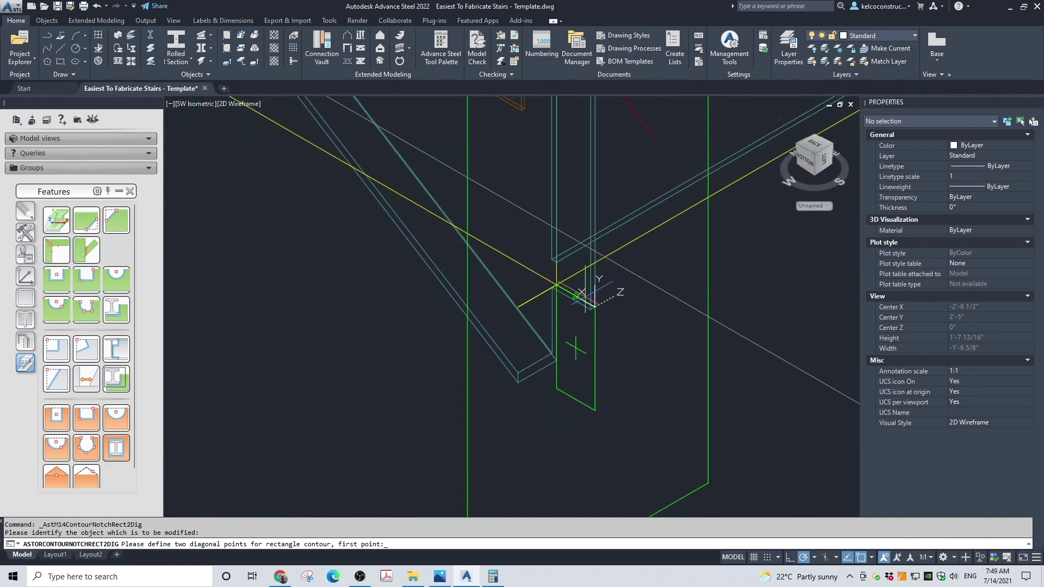
click(533, 253)
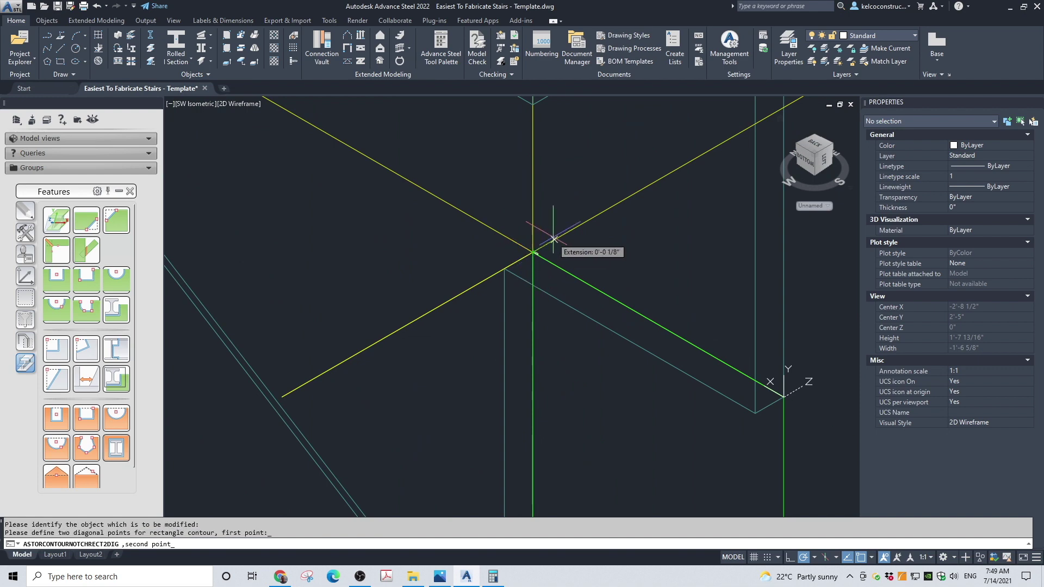
scroll(553, 233, down, 3)
click(589, 365)
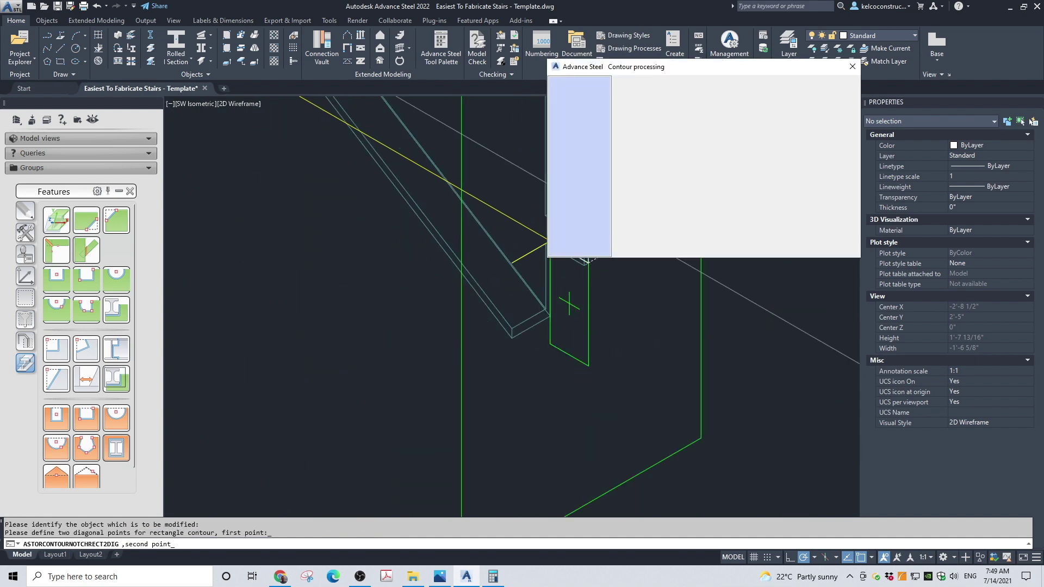
scroll(373, 375, down, 4)
scroll(451, 352, down, 4)
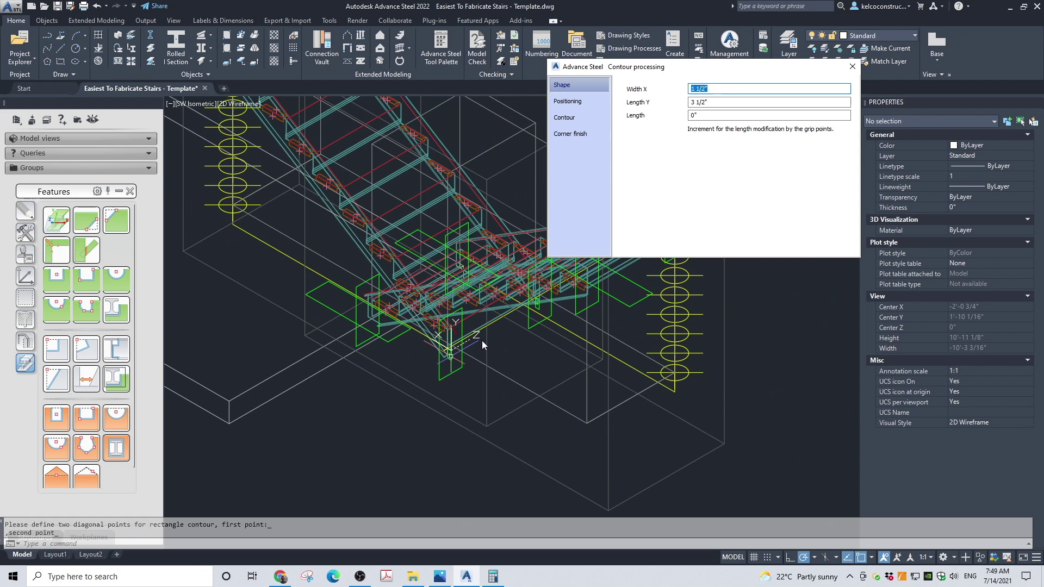
click(850, 67)
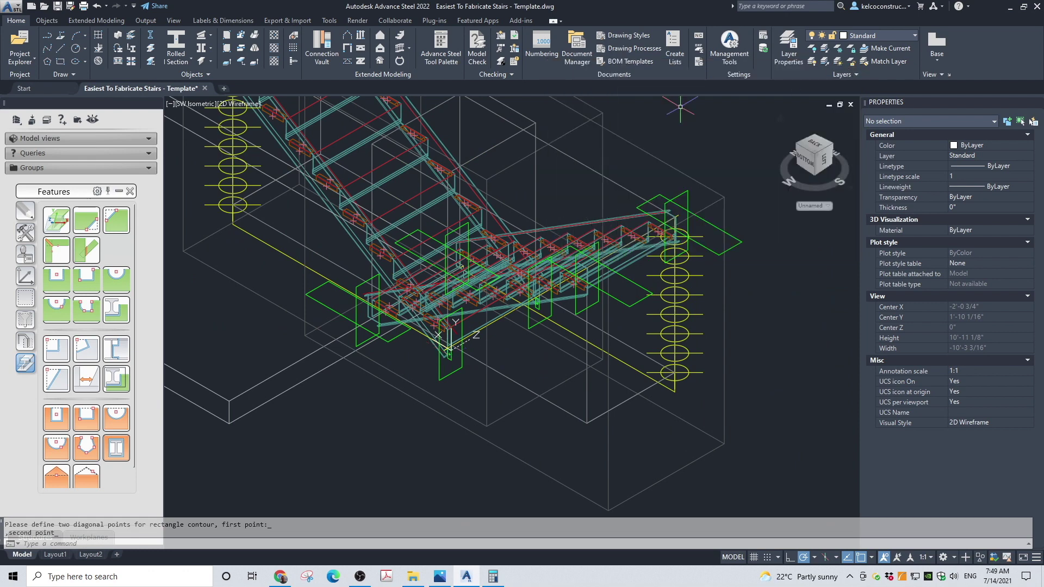
Switch the model to the Conceptual visual style and inspect the notch at the upper flight's bottom
click(237, 104)
click(261, 144)
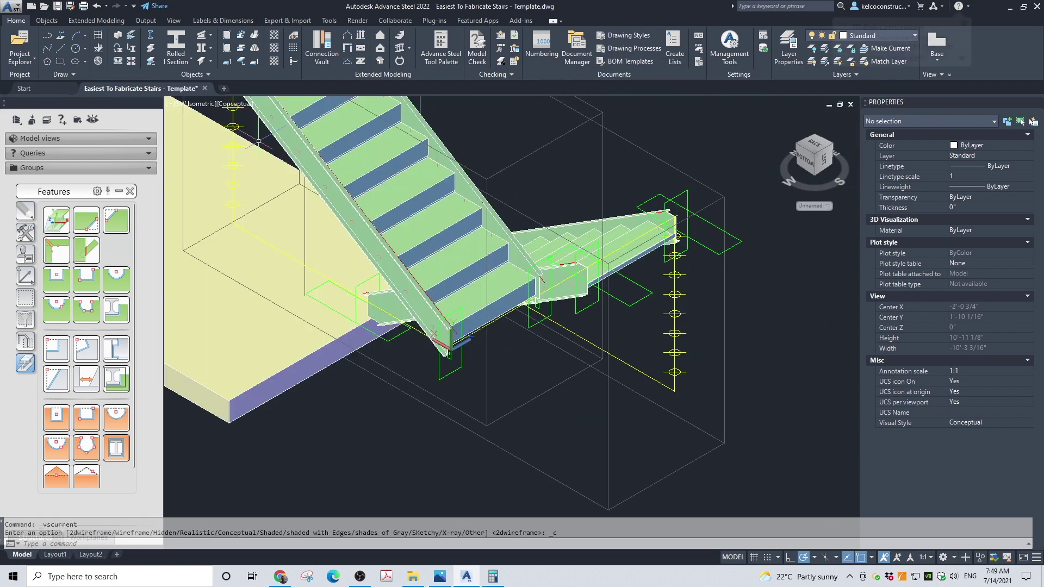
scroll(446, 357, up, 10)
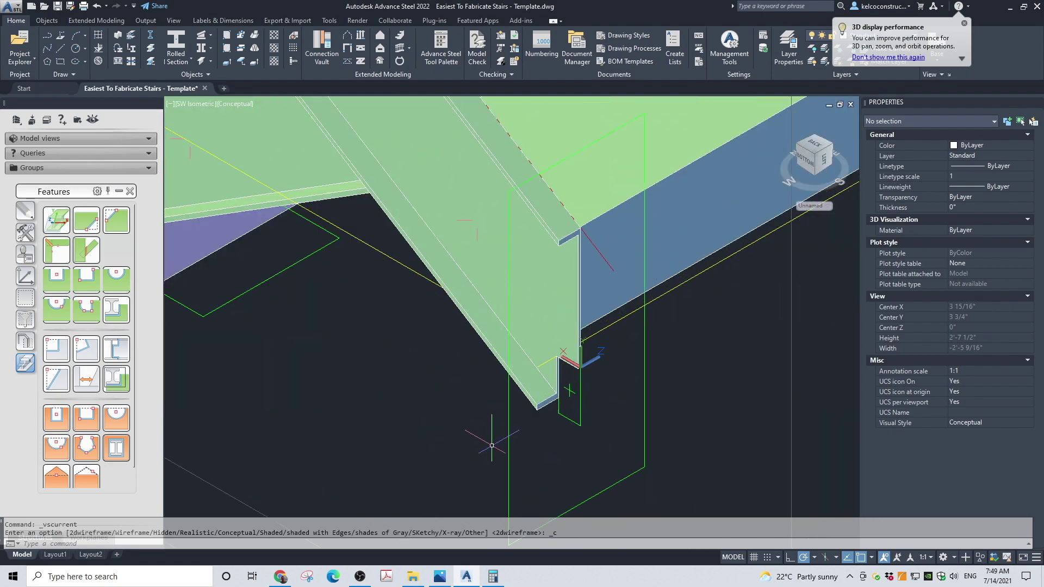
scroll(490, 375, down, 9)
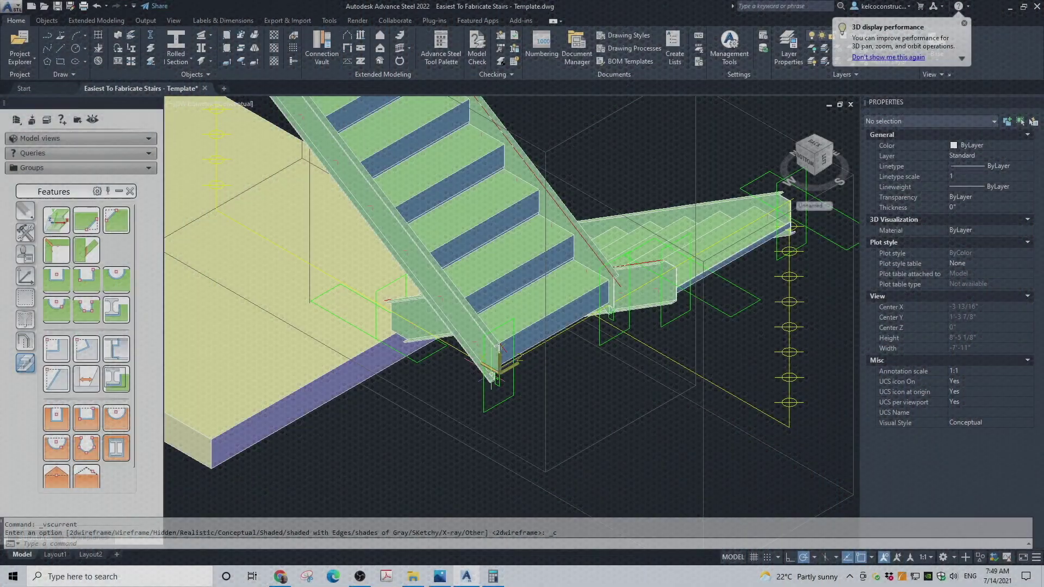
Draw a 48" line from the guide line's end at the lower flight's top, running outward at 180° along the X axis
scroll(677, 253, up, 6)
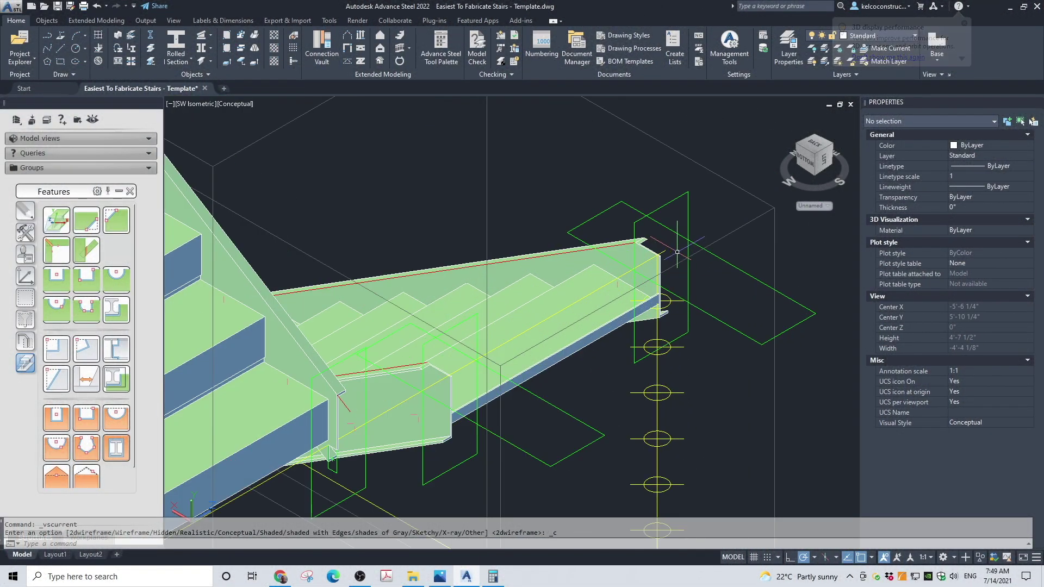
scroll(677, 243, up, 2)
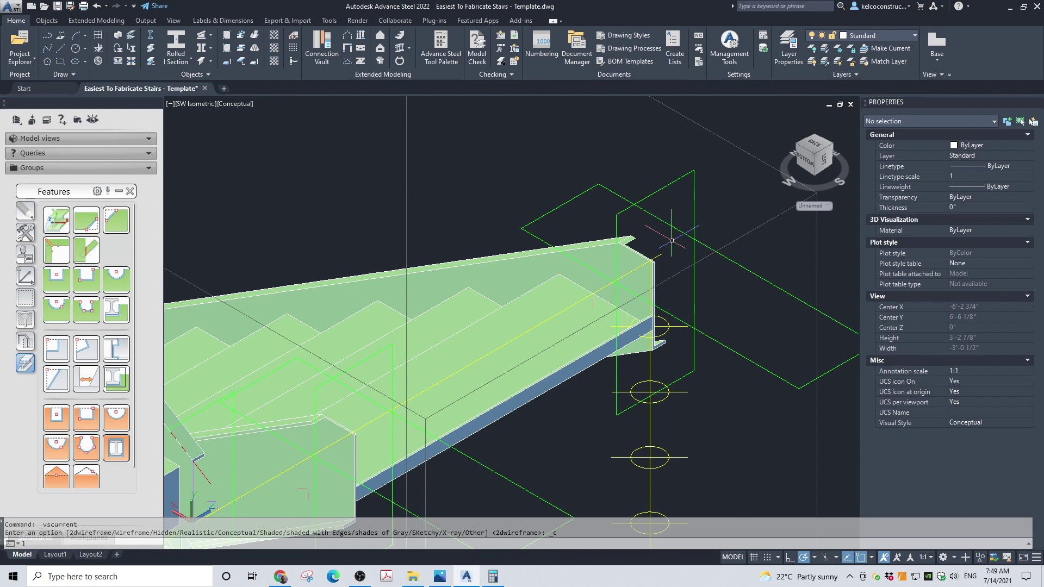
key(Return)
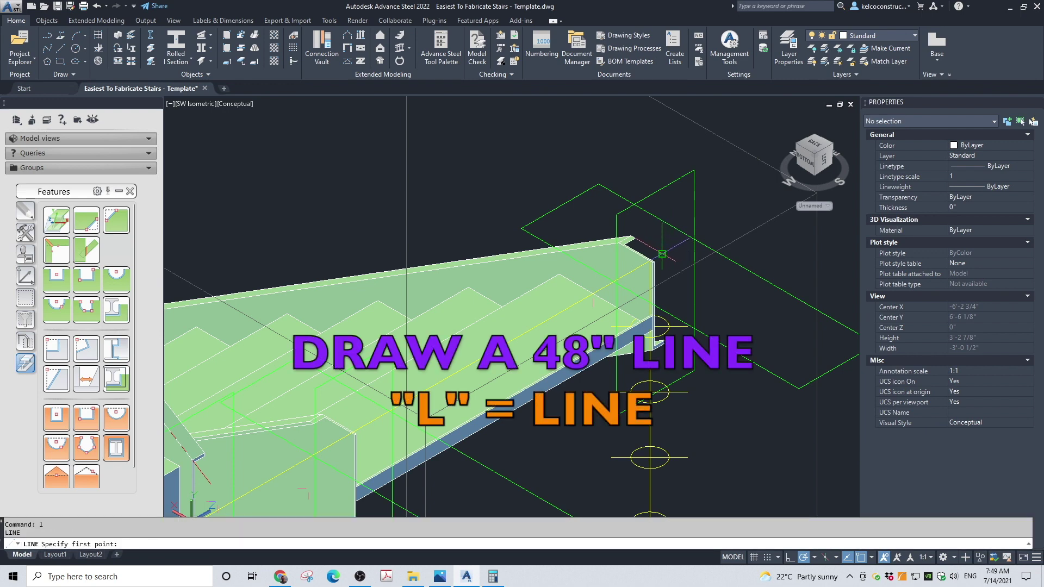
click(662, 254)
scroll(662, 254, down, 5)
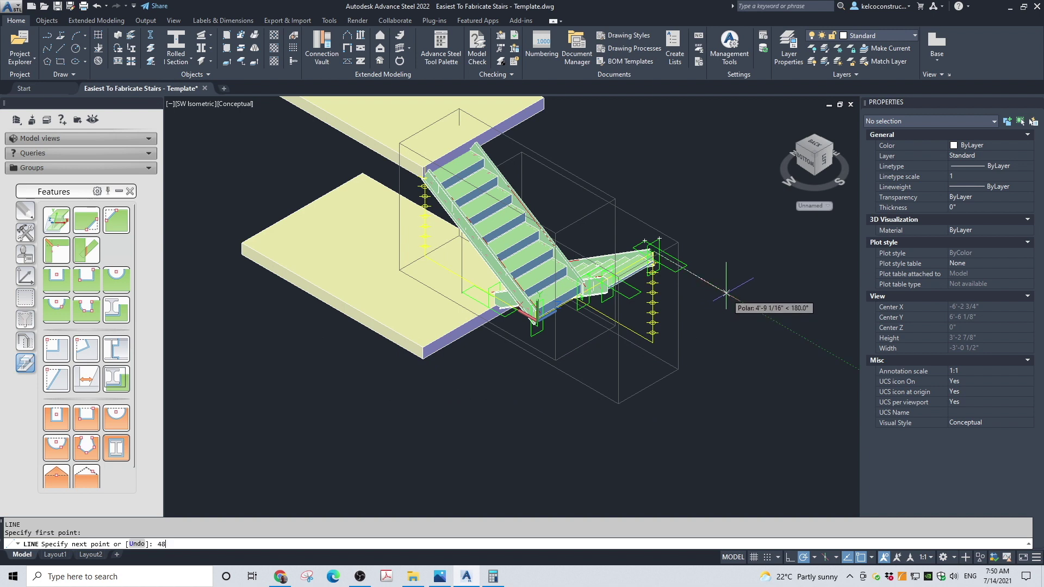
text(48)
key(Return)
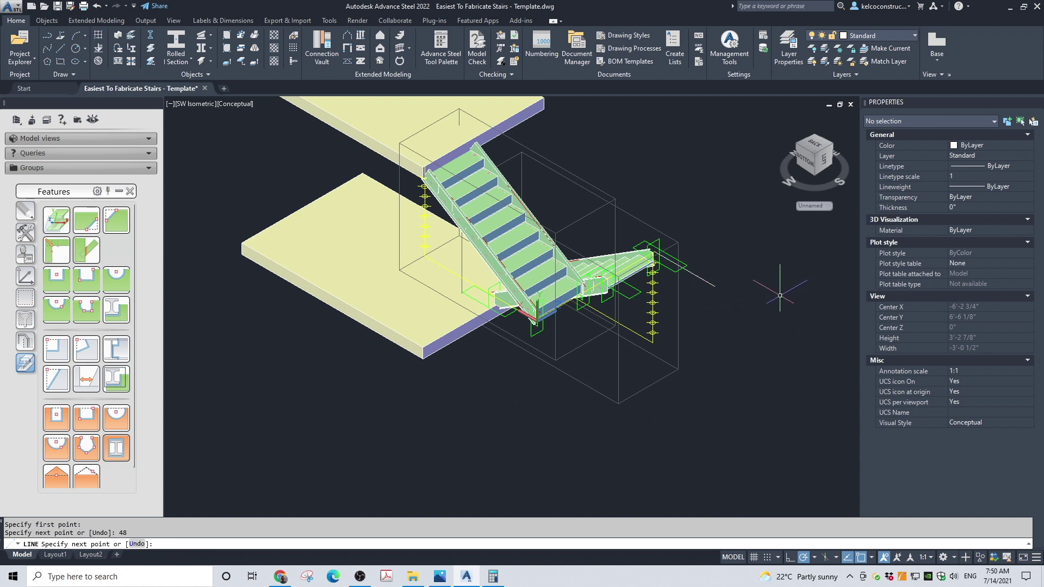
key(Escape)
scroll(659, 268, up, 2)
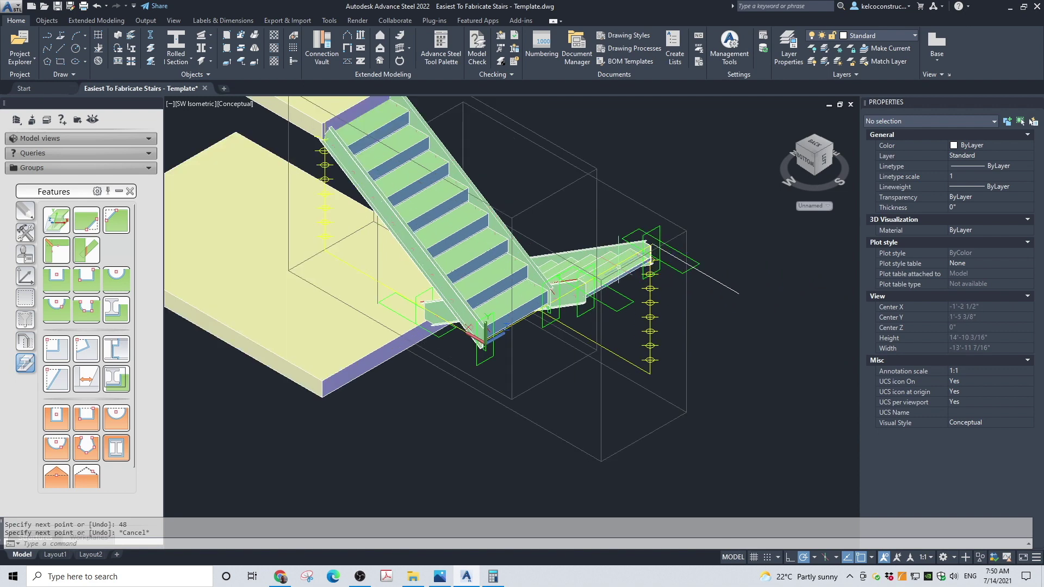
scroll(480, 359, up, 4)
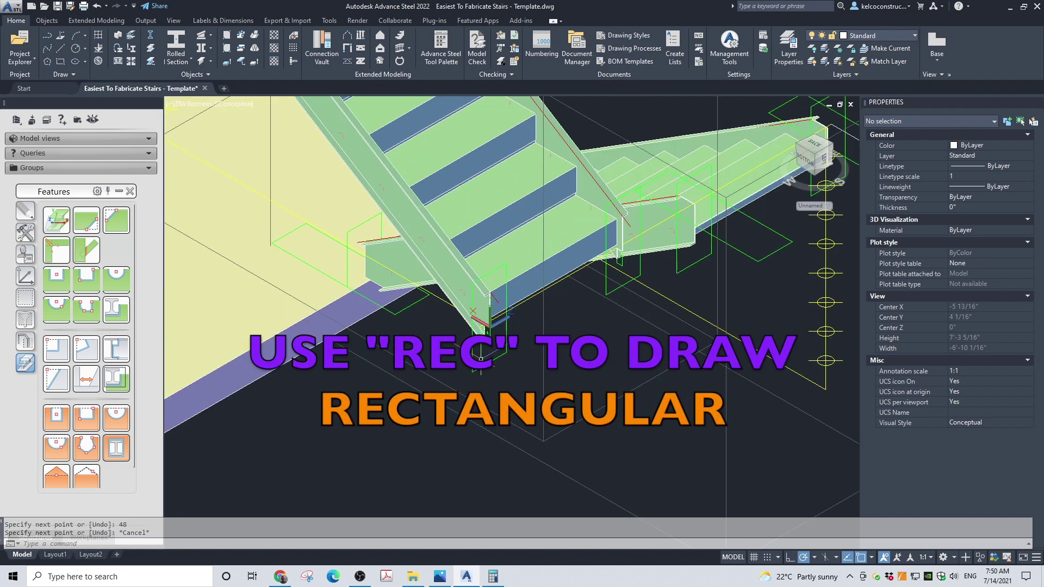
text(REC)
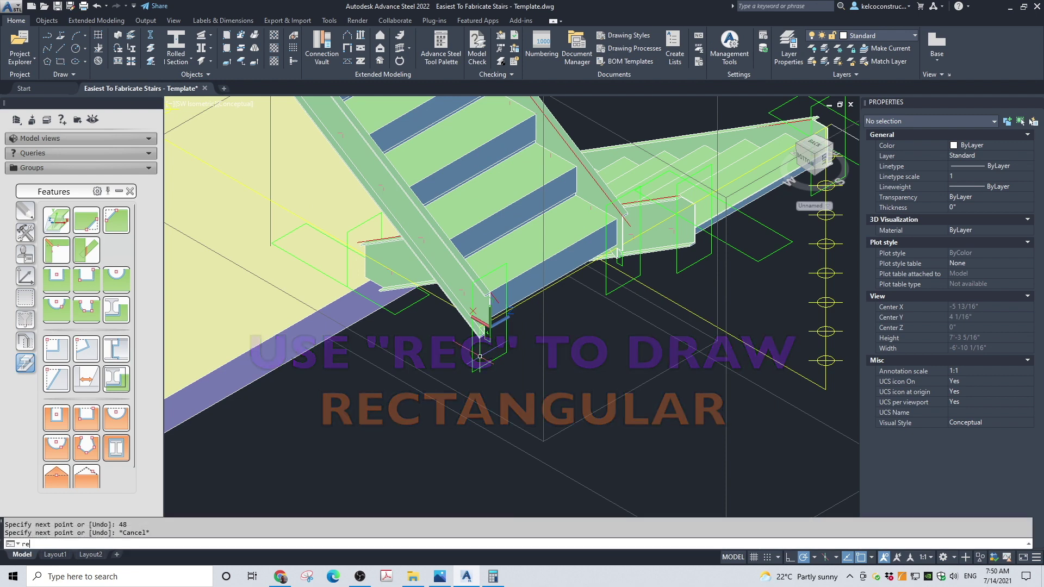
click(130, 544)
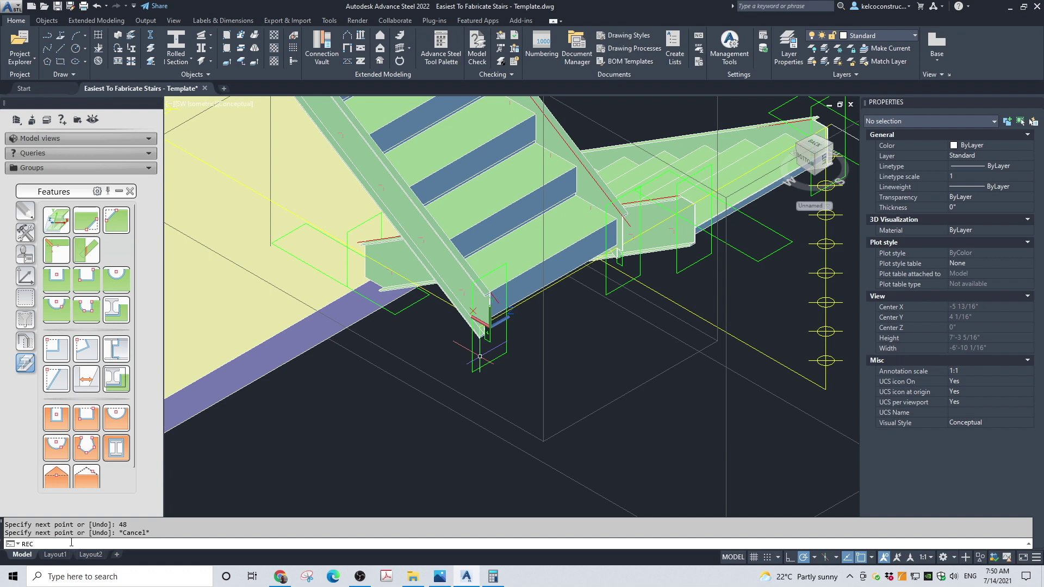
key(Return)
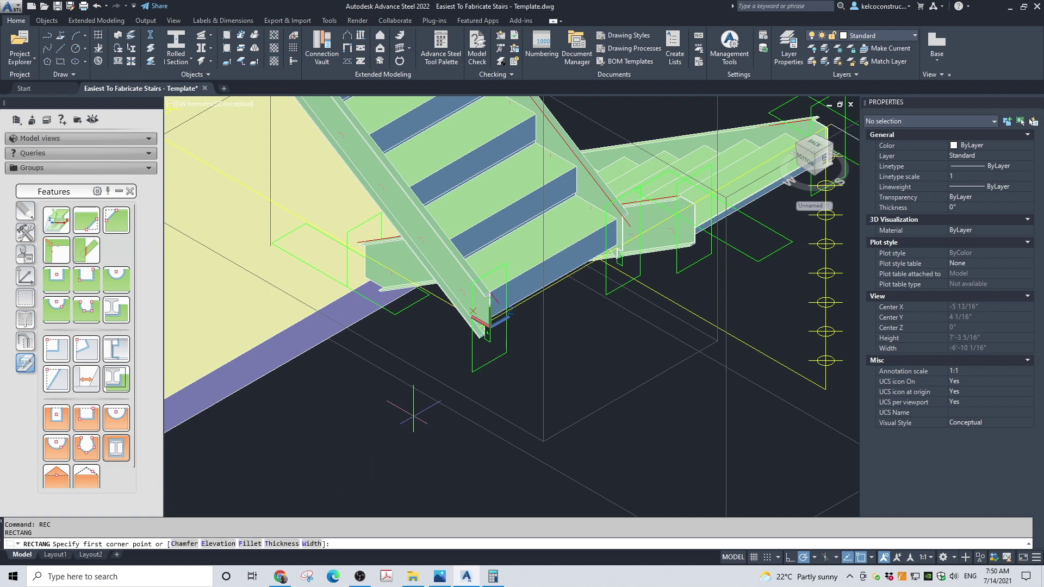
scroll(476, 342, up, 6)
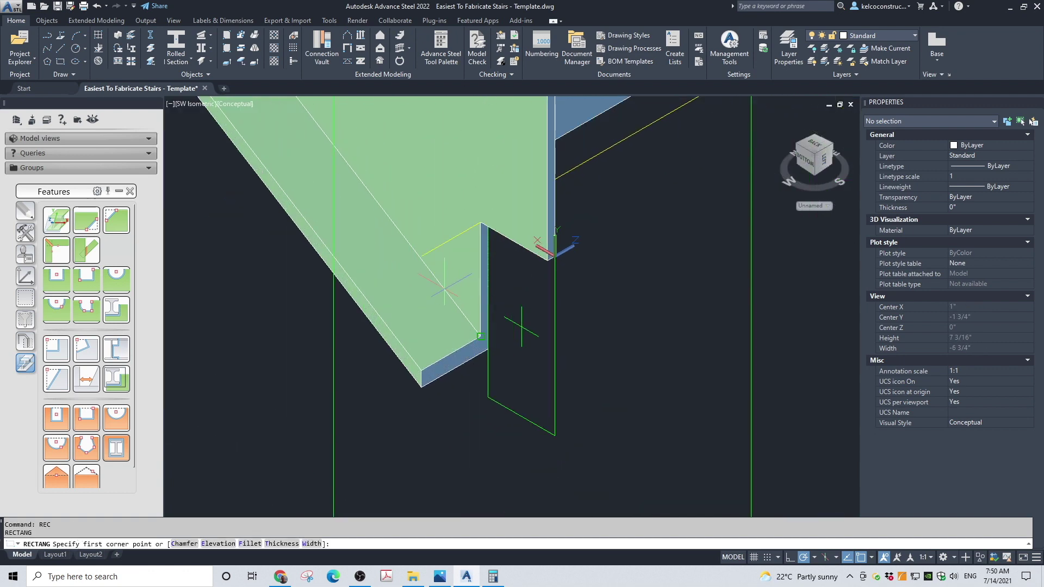
click(422, 256)
scroll(421, 256, down, 6)
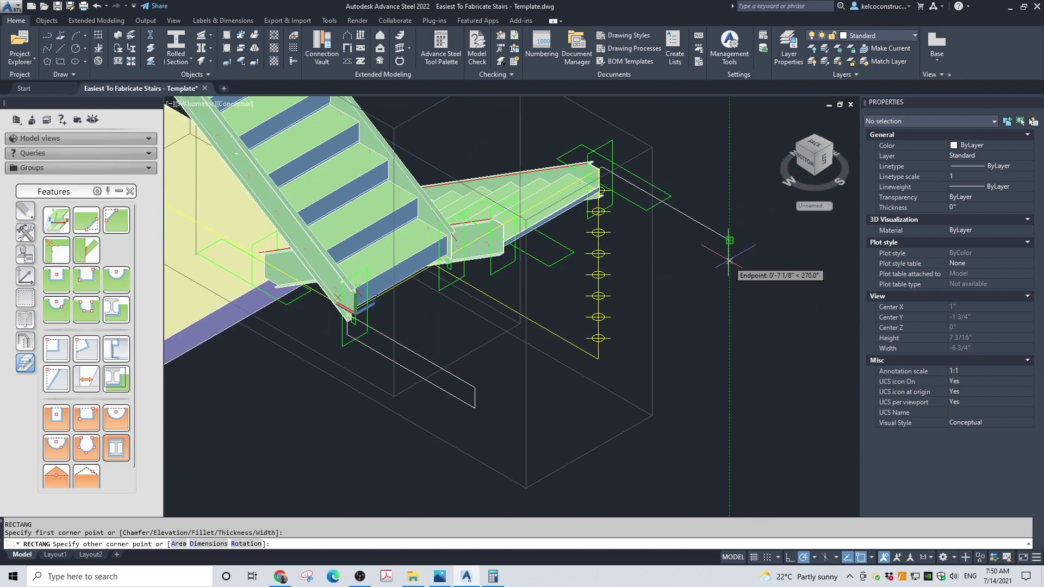
key(Escape)
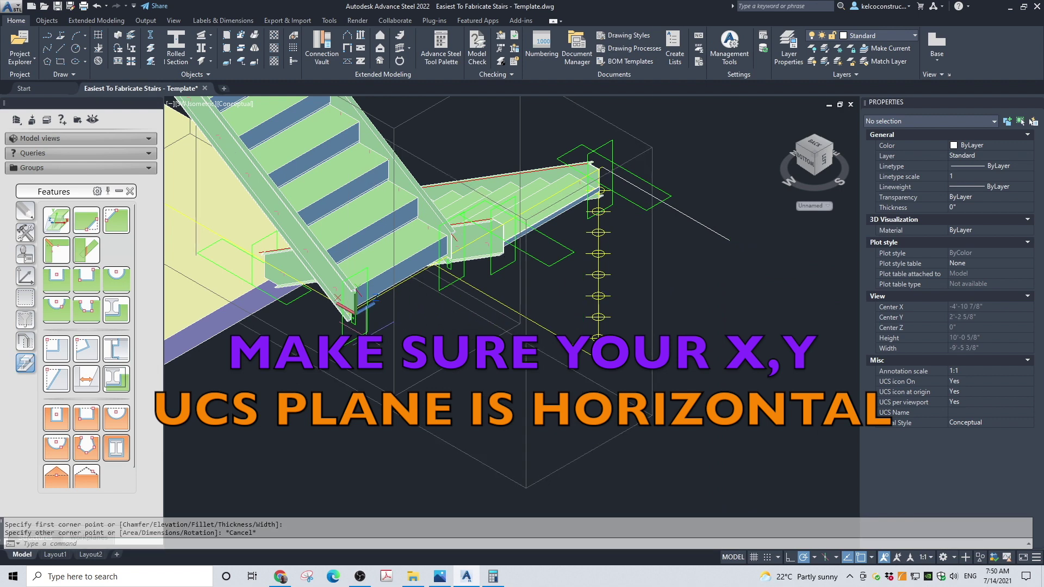
Reset the UCS to World so that its XY plane is horizontal
click(25, 212)
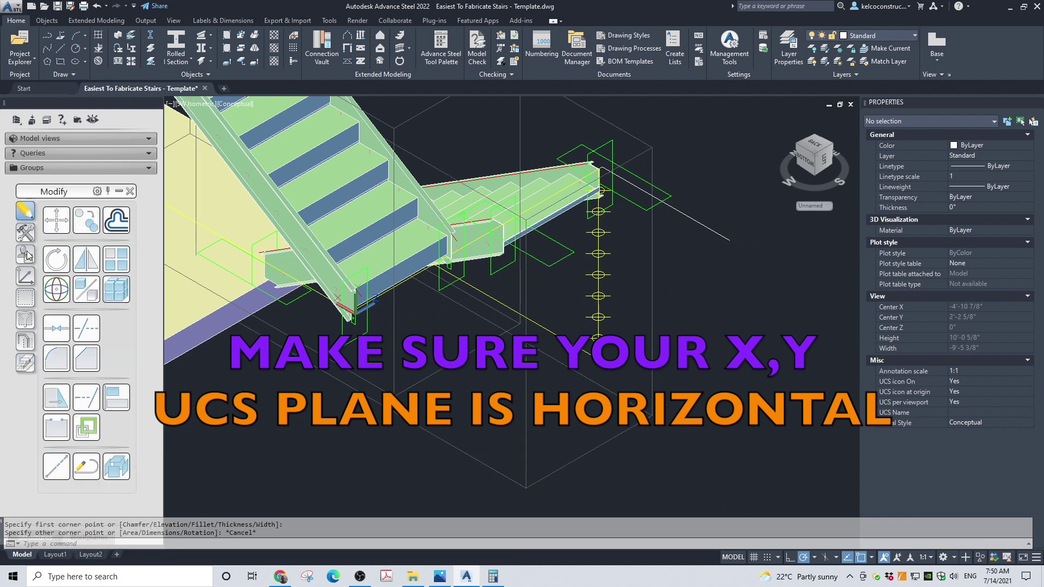
click(25, 276)
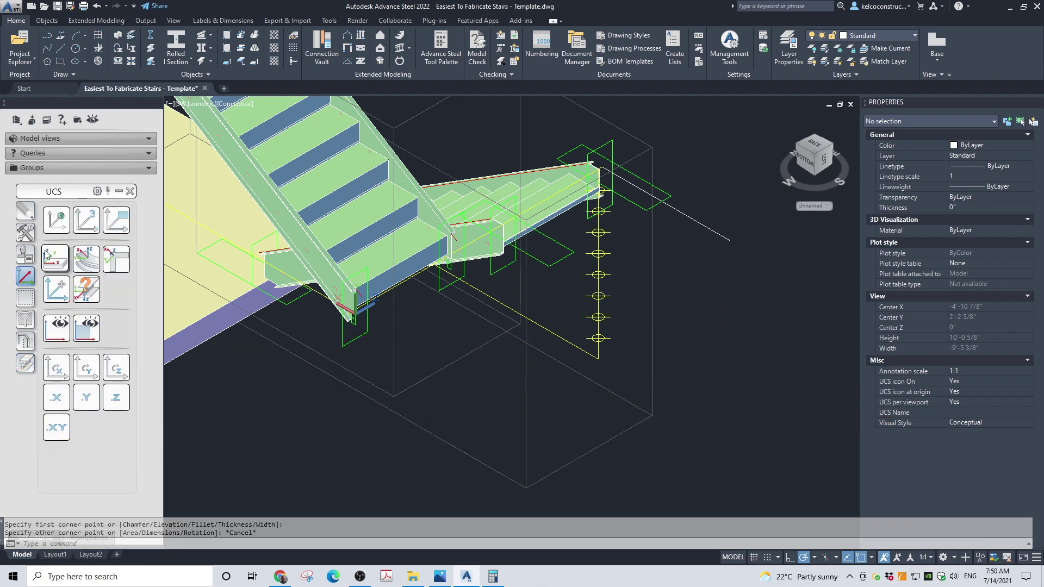
click(57, 213)
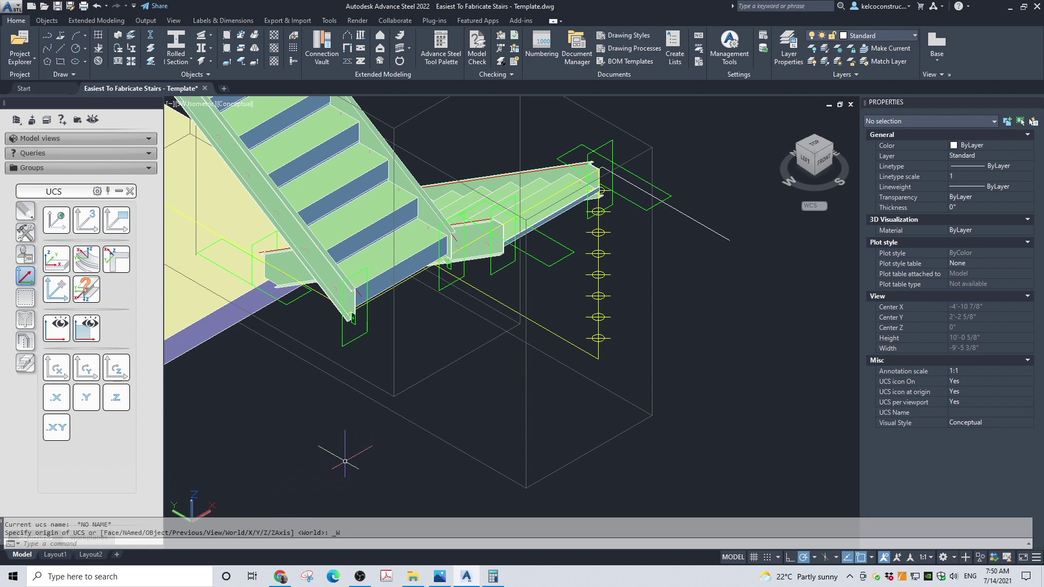
Draw a horizontal rectangle from the notch corner at the bottom of the upper flight's near stringer to the outer end of the 48" line
text(rec)
key(Return)
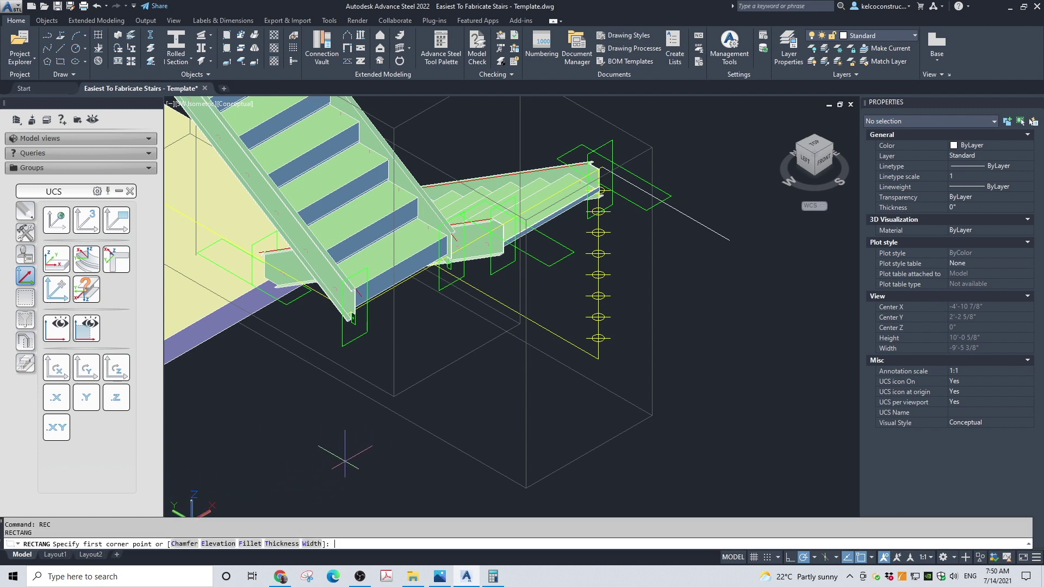
scroll(322, 321, up, 5)
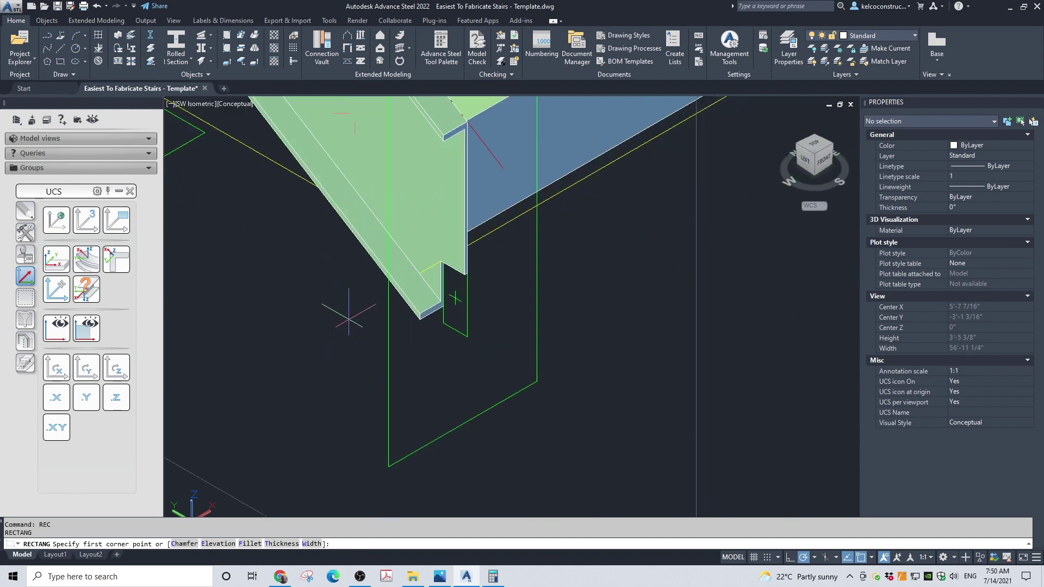
click(420, 273)
scroll(420, 273, down, 5)
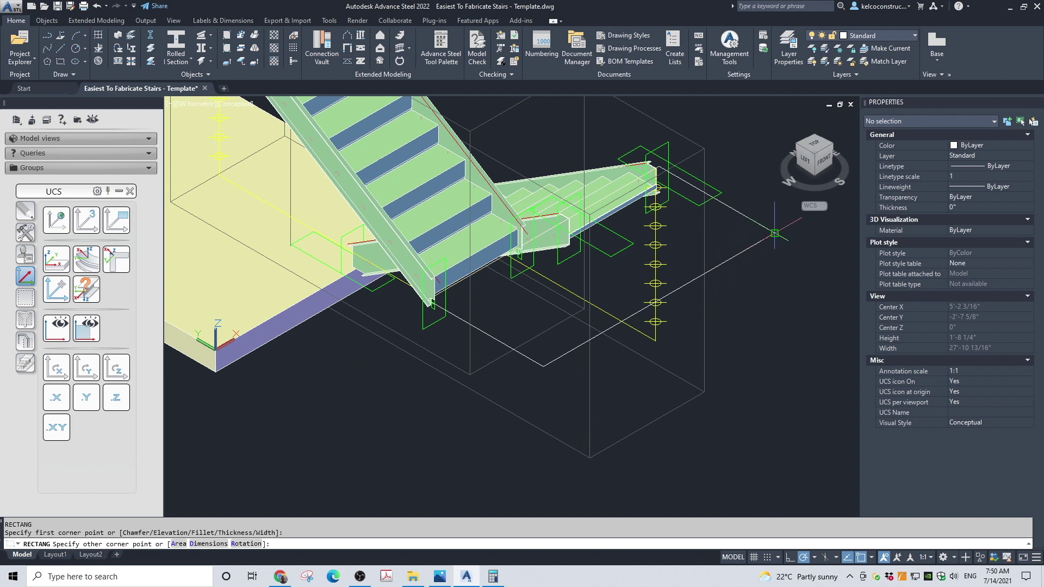
click(778, 233)
Erase the 48" construction line along the rectangle's edge, keeping the rectangle out of the selection
click(729, 191)
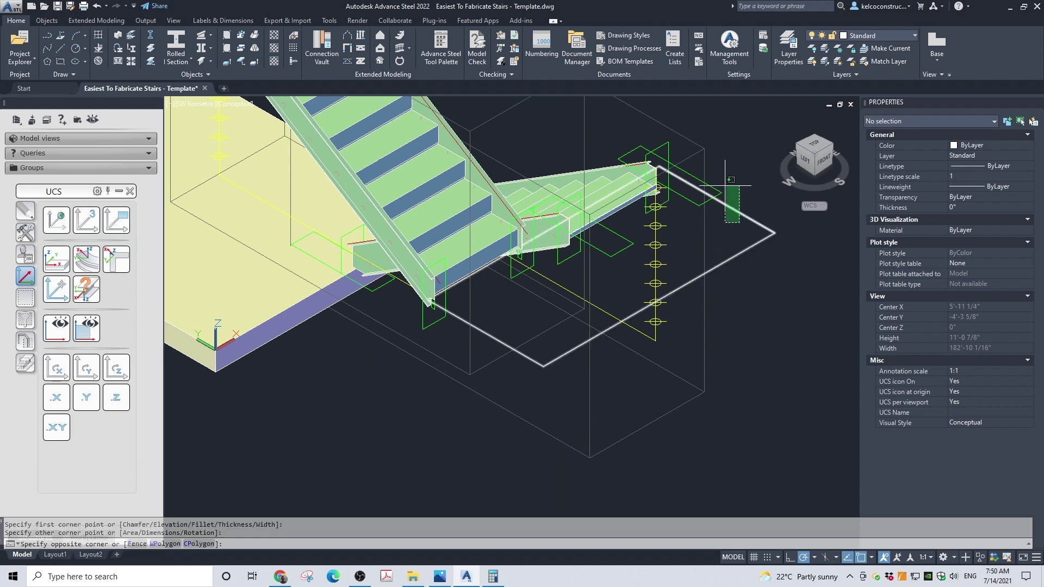
click(733, 217)
shift+click(756, 259)
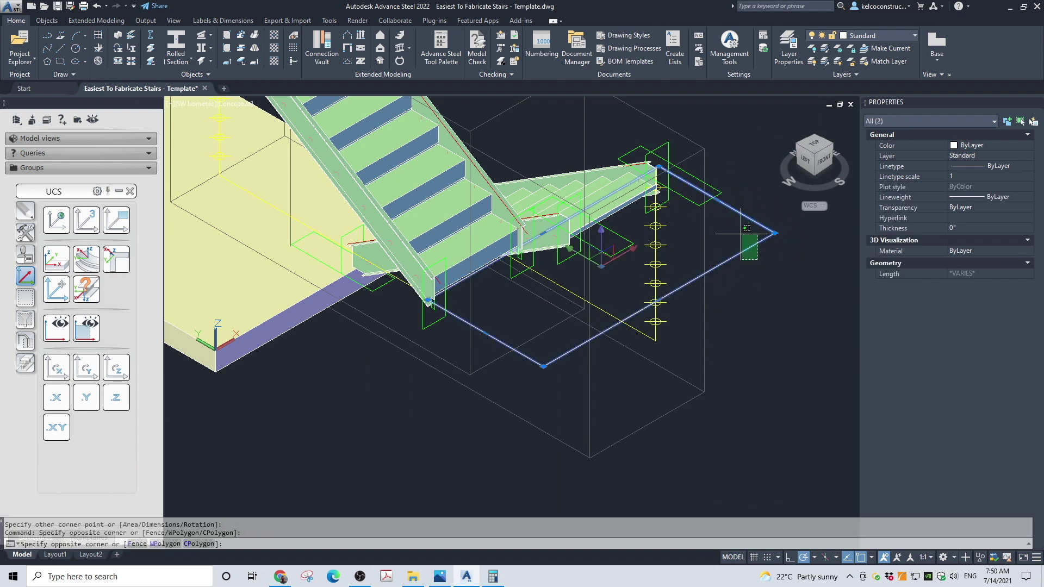
shift+click(745, 240)
key(Delete)
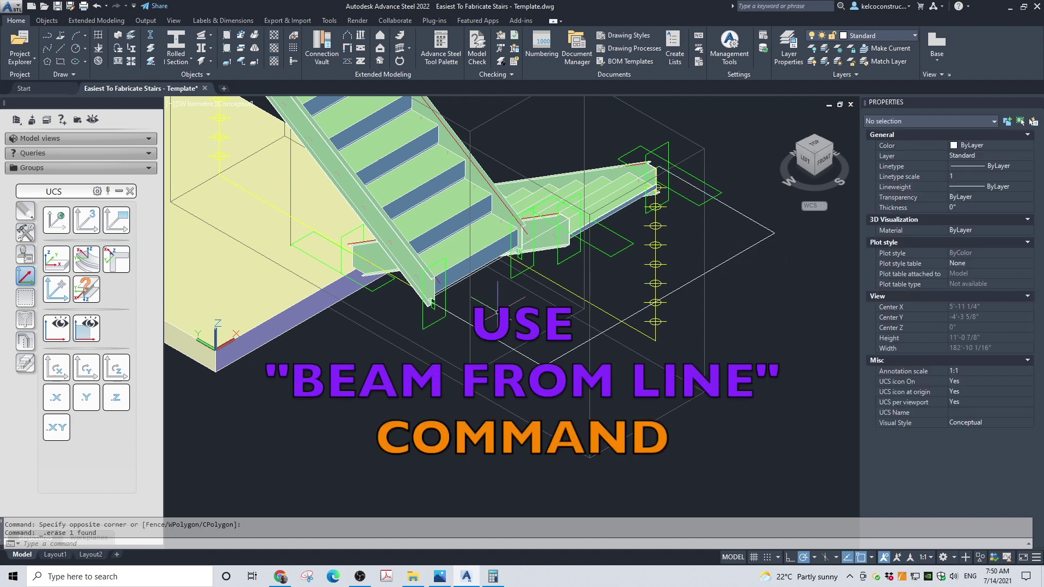
Convert the landing rectangle into beams with the Beam from Line command, choosing Yes to delete the source rectangle
click(131, 49)
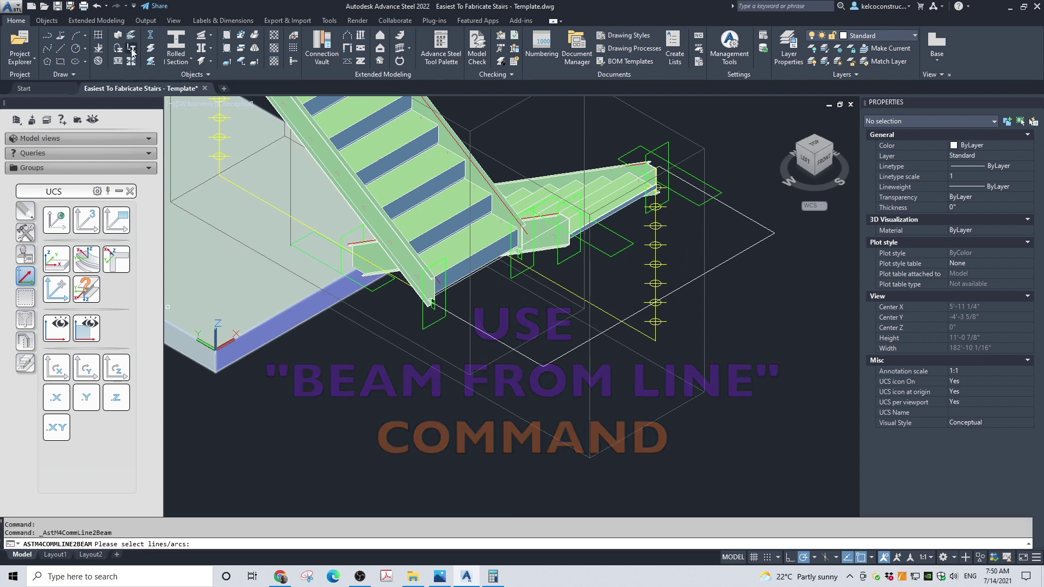
click(613, 326)
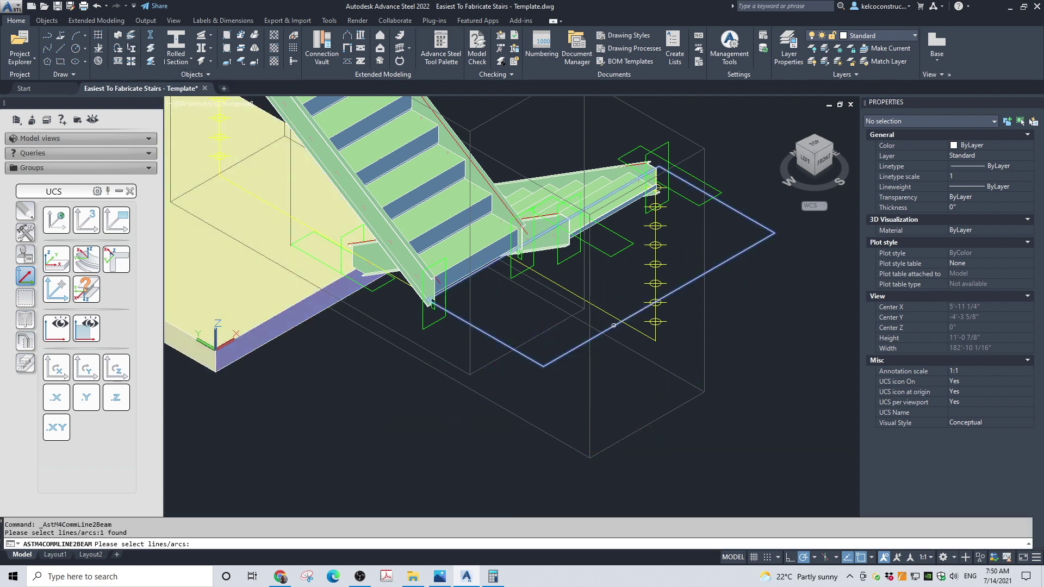
key(Return)
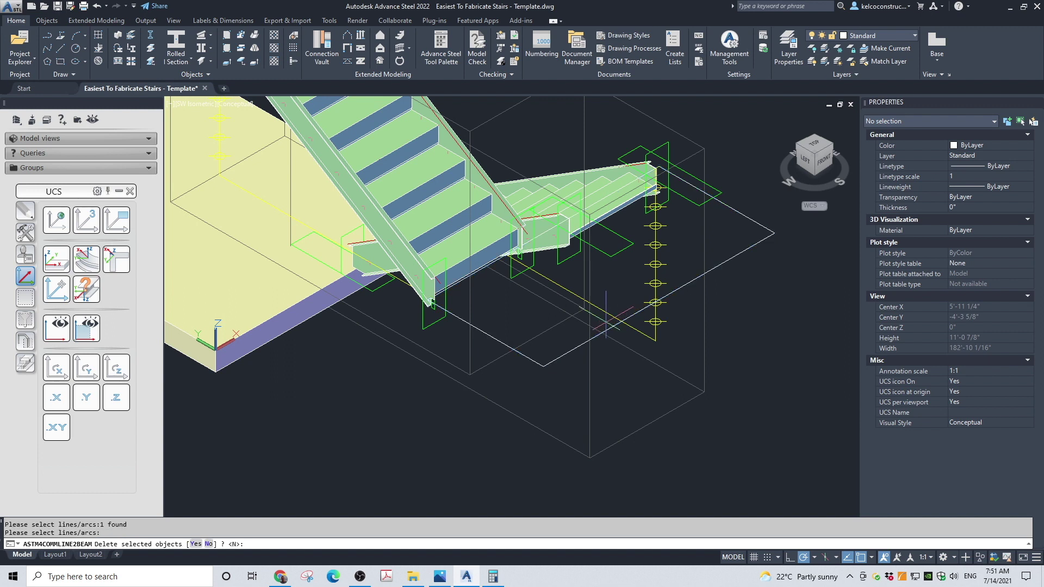
key(Return)
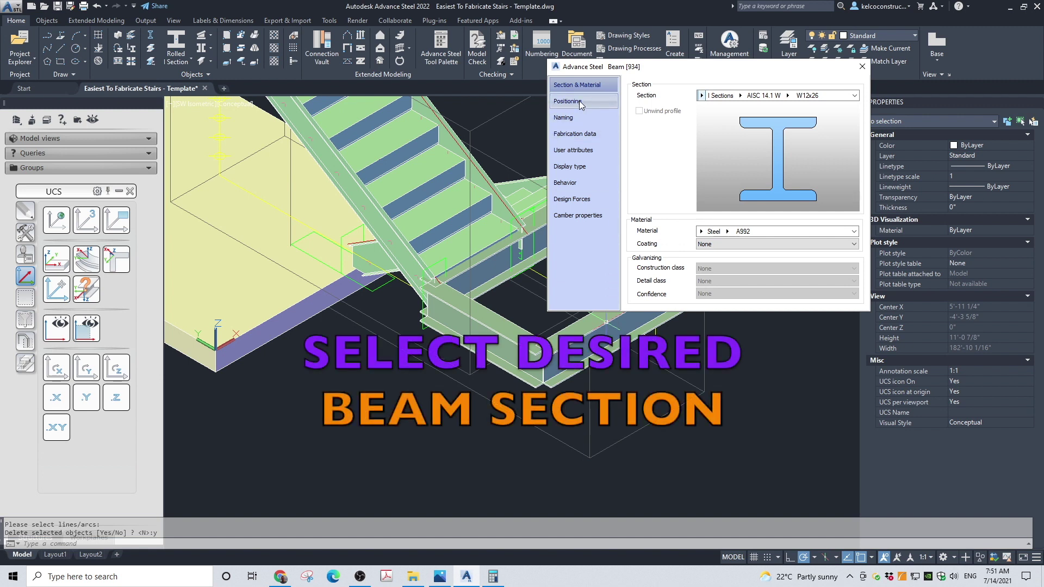
Change the landing frame beams' section to Channels, AISC 14.1 MC Channels, size MC10X8.4
click(702, 96)
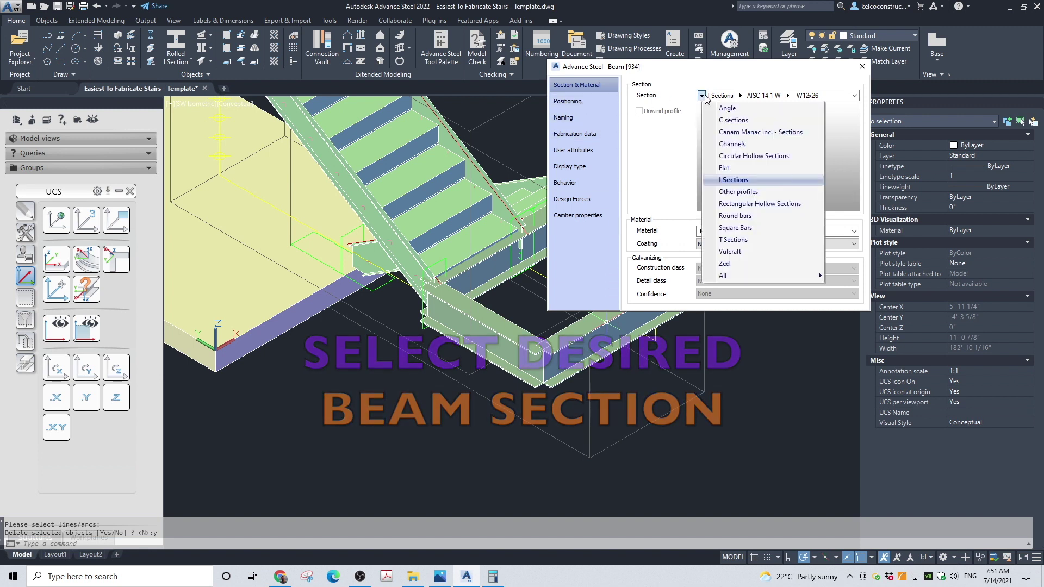
click(723, 144)
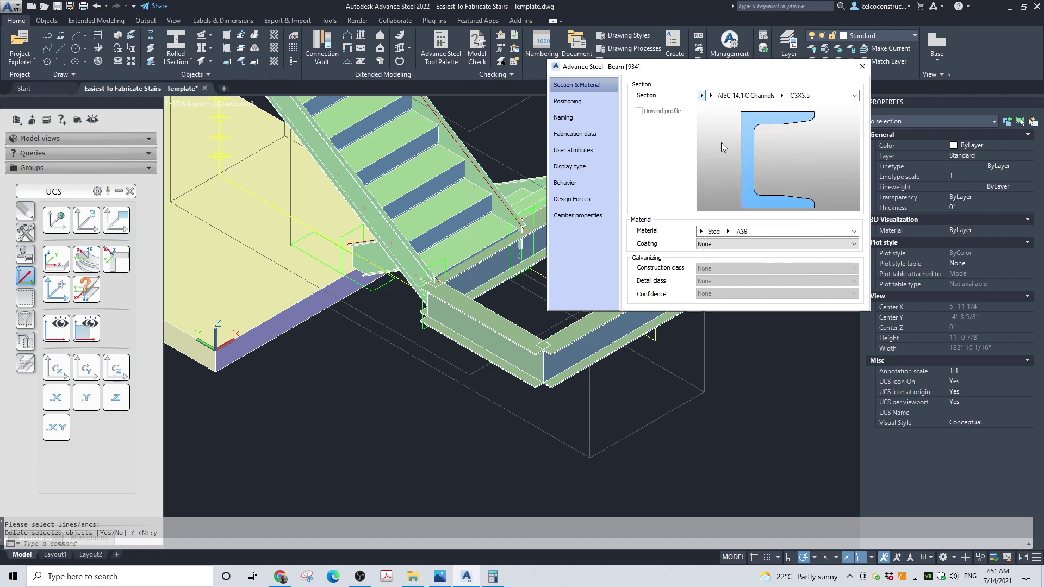
click(712, 96)
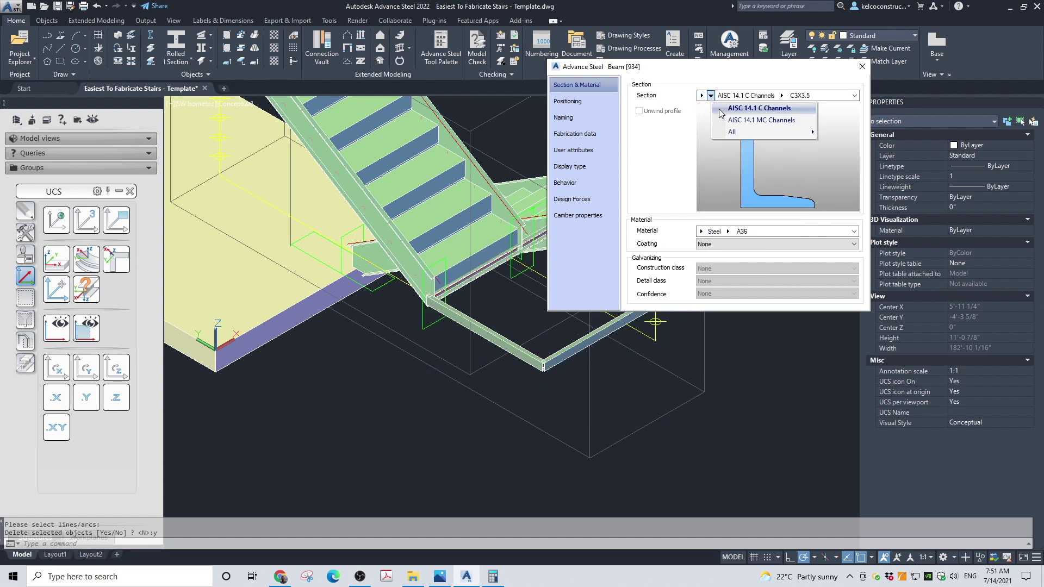
click(731, 120)
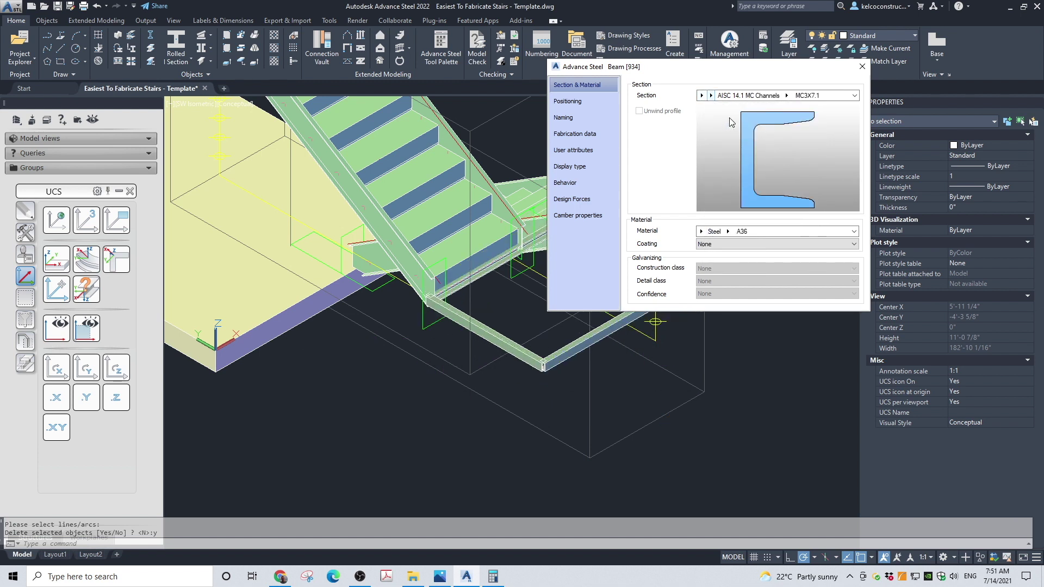
click(786, 95)
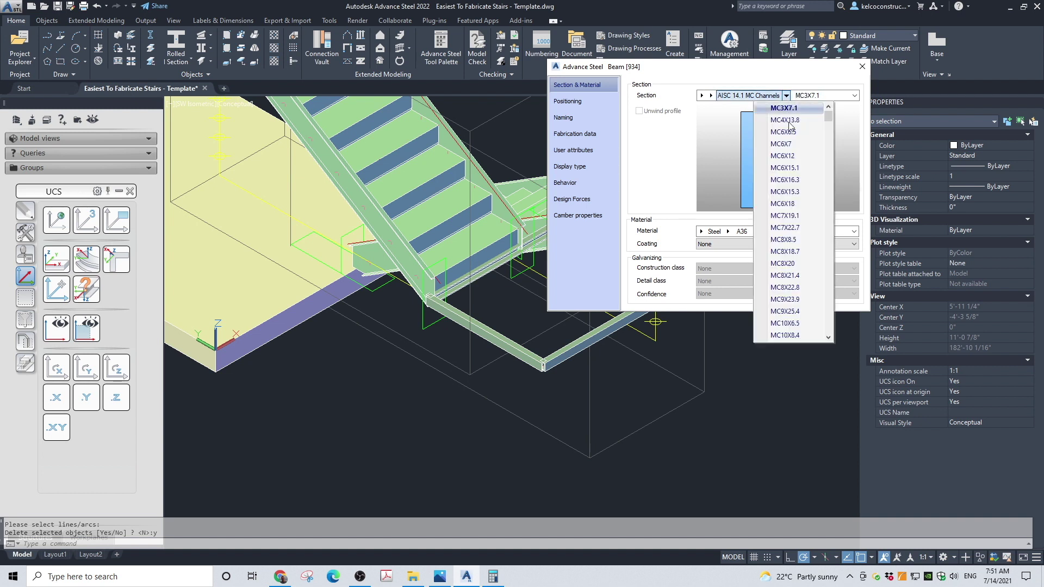
click(791, 335)
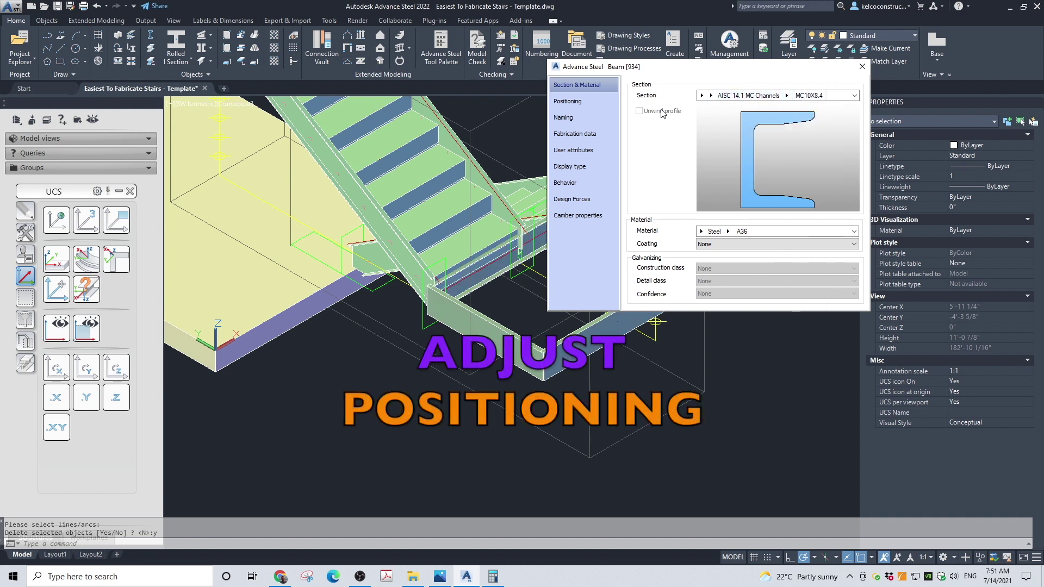
Set the channels' positioning offset to the upper corner on the web side of the profile and close the beam properties
click(584, 107)
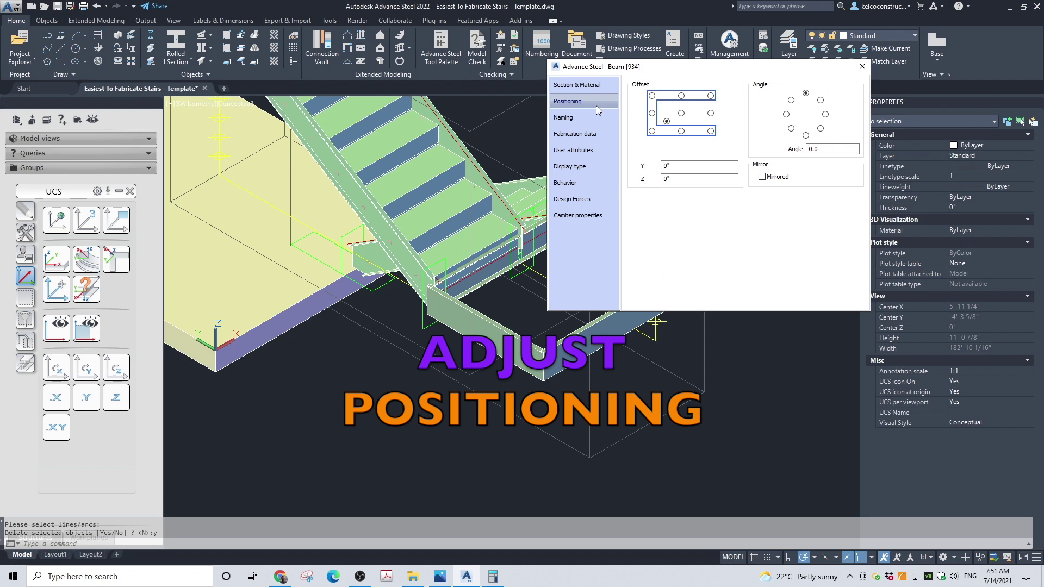
click(652, 96)
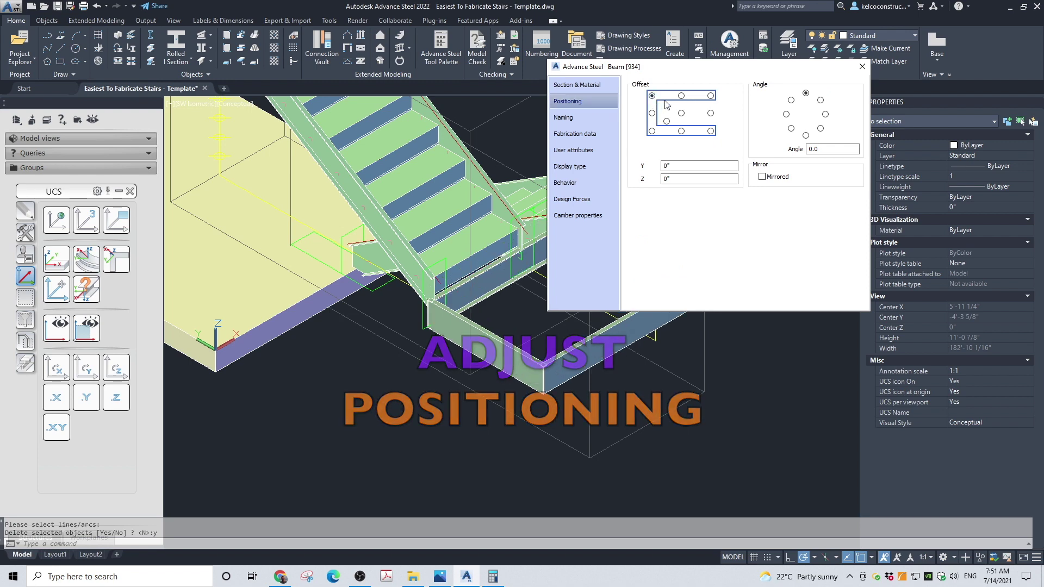
click(862, 67)
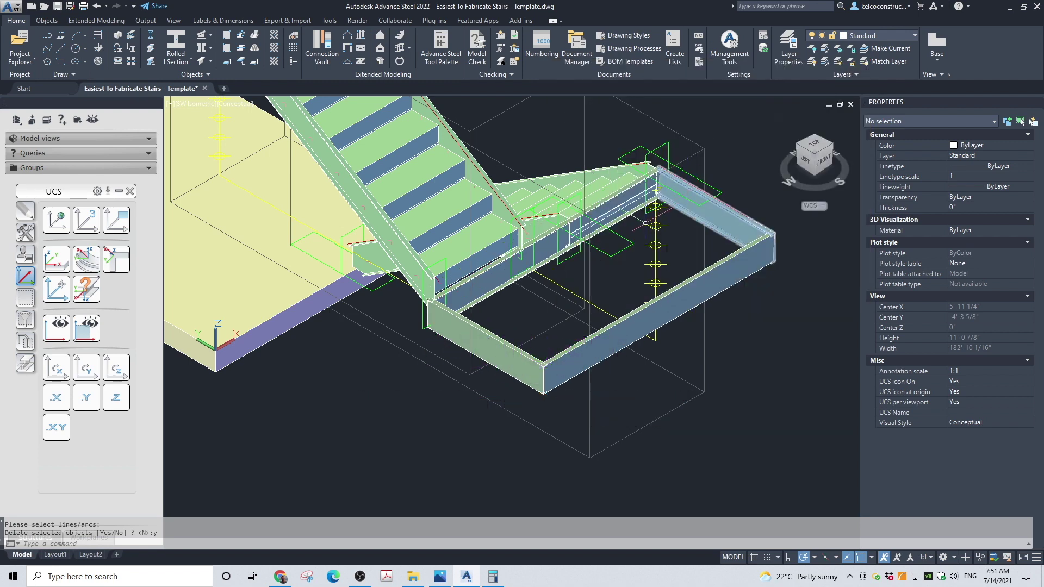
Isolate the four landing frame channels and change the visual style to 2D Wireframe
click(497, 284)
click(579, 353)
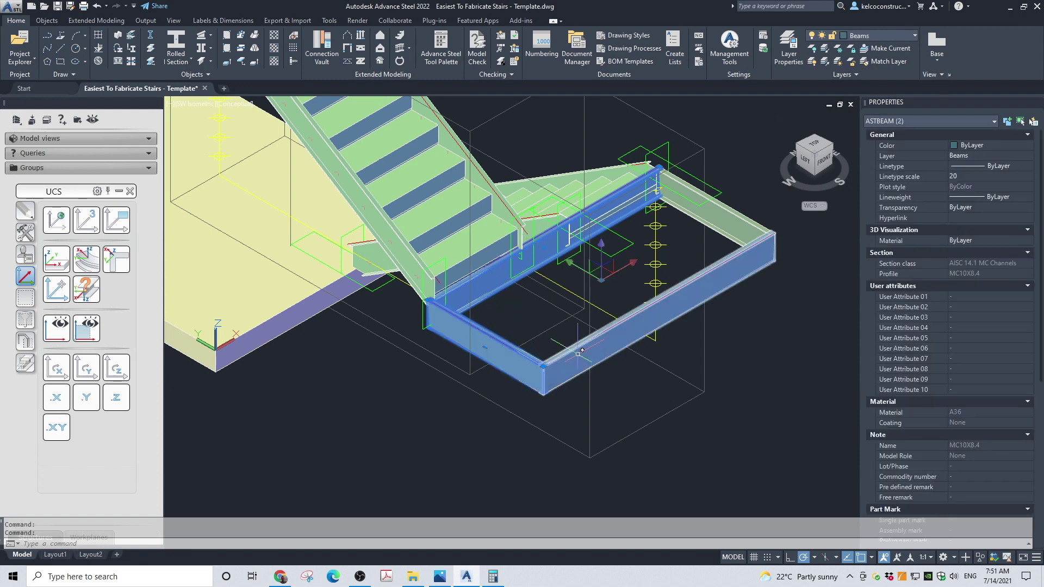
click(579, 353)
click(715, 203)
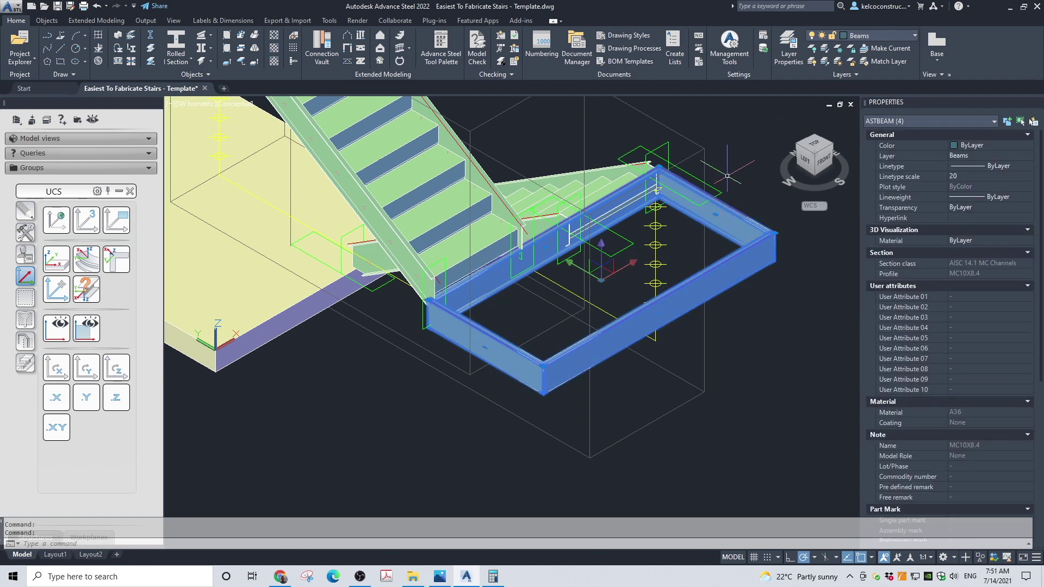
right_click(729, 178)
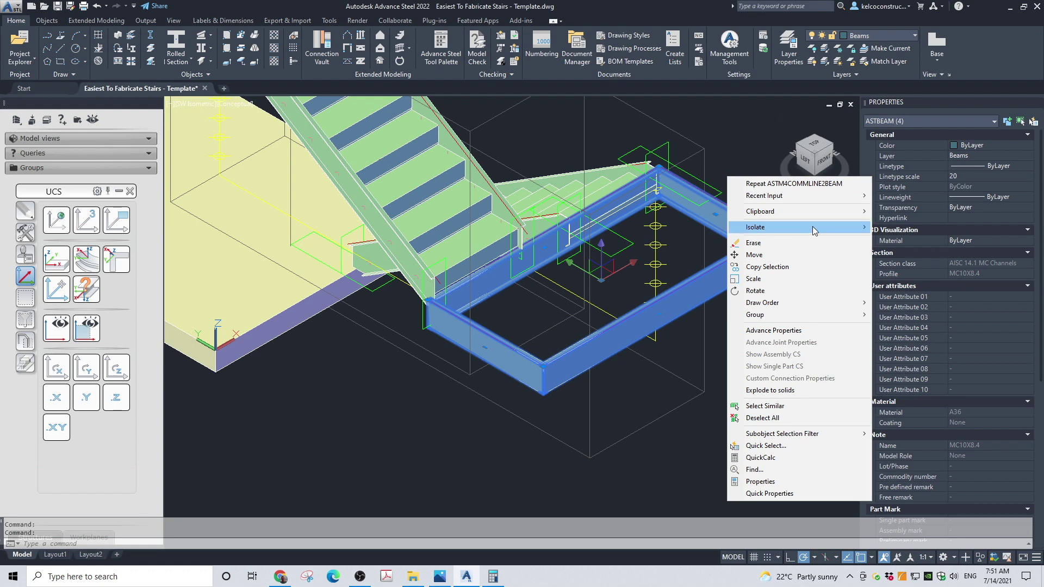
mouse_move(813, 227)
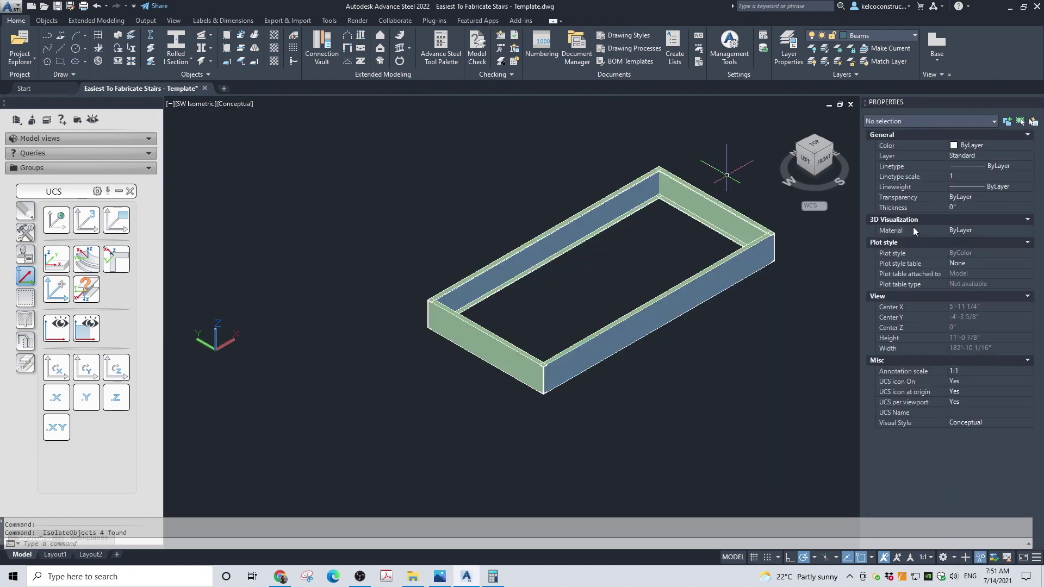
click(235, 104)
click(260, 130)
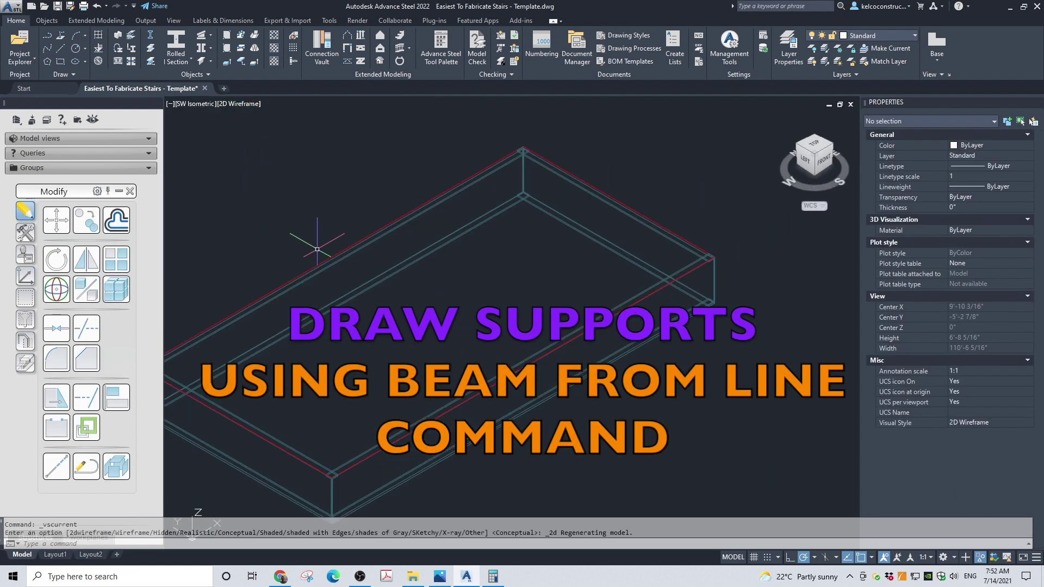
Draw a line across the landing frame from the midpoint of one long channel to the midpoint of the opposite one
scroll(343, 253, up, 3)
text(l)
key(Return)
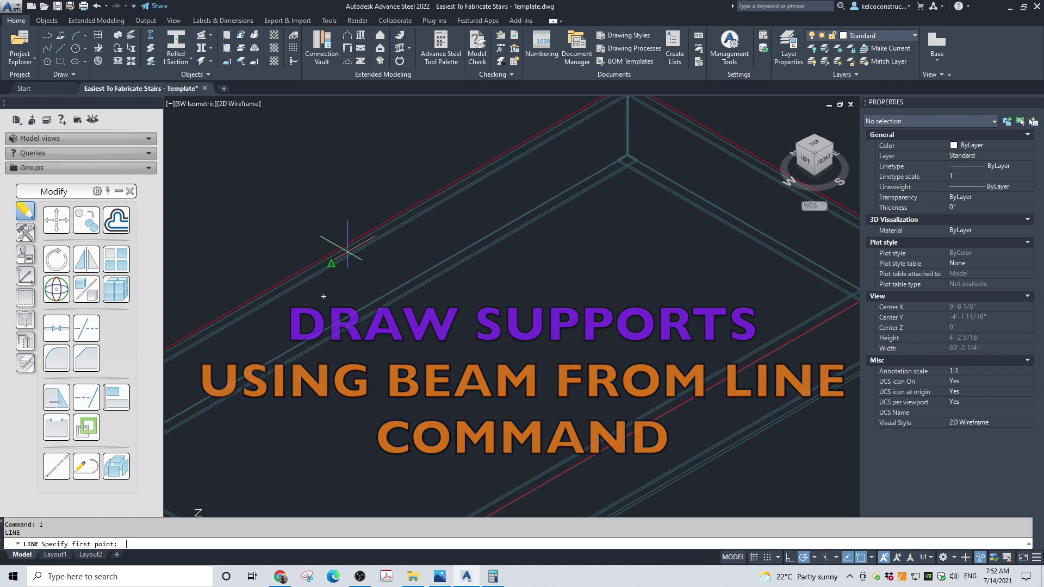
scroll(327, 252, up, 4)
scroll(287, 261, up, 3)
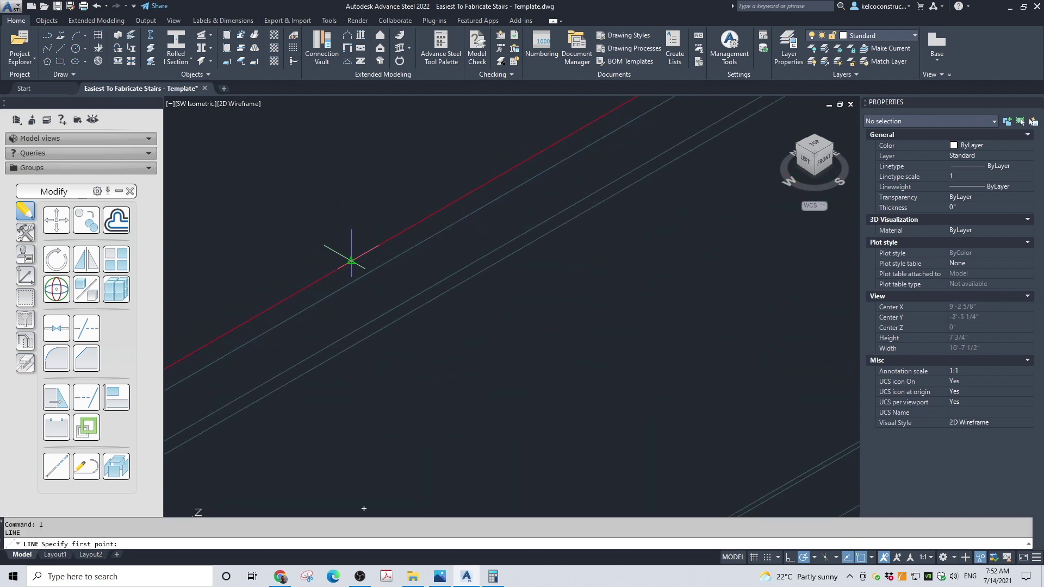
click(351, 260)
scroll(344, 246, down, 4)
scroll(421, 285, up, 5)
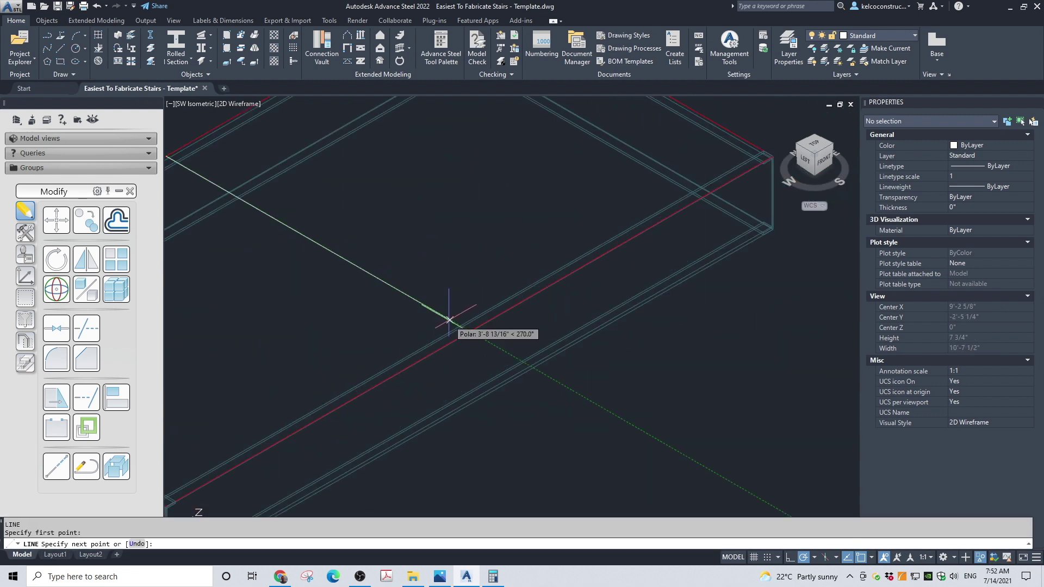
scroll(468, 323, up, 2)
scroll(490, 320, up, 2)
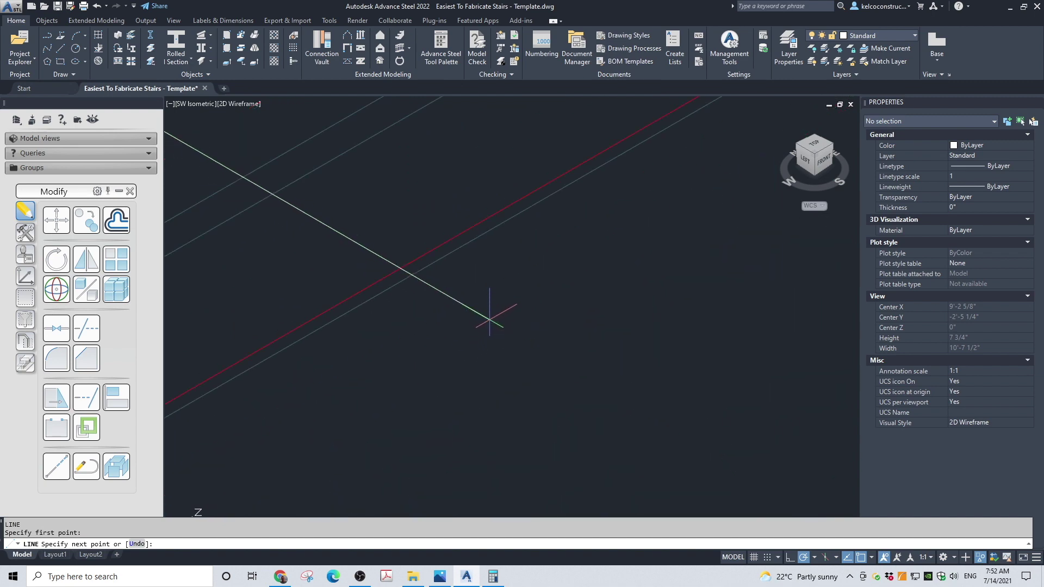
click(419, 263)
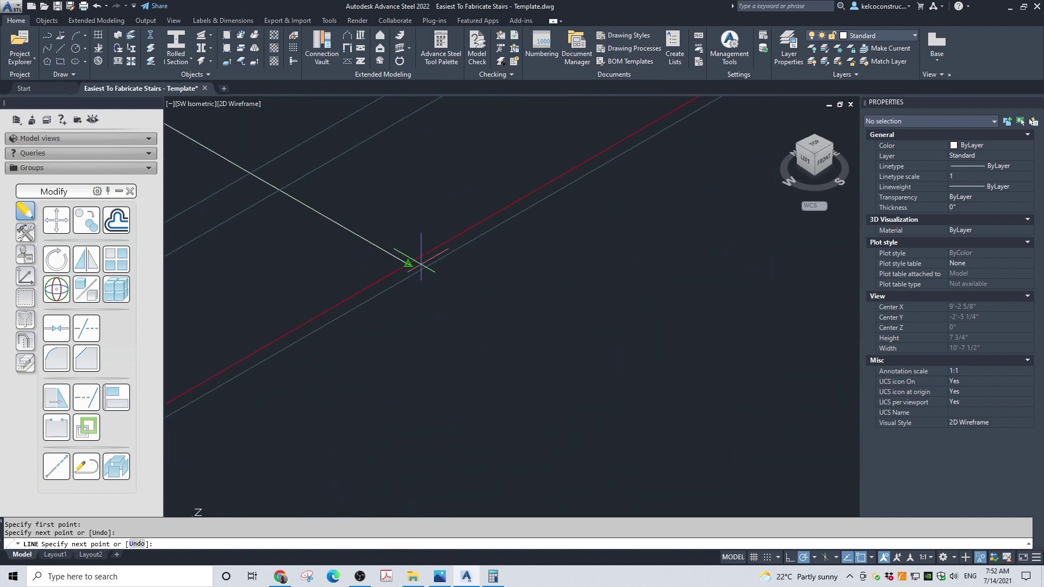
scroll(524, 292, down, 8)
key(Escape)
Copy the middle cross line 24 inches along the long channel toward the far end of the frame
click(397, 283)
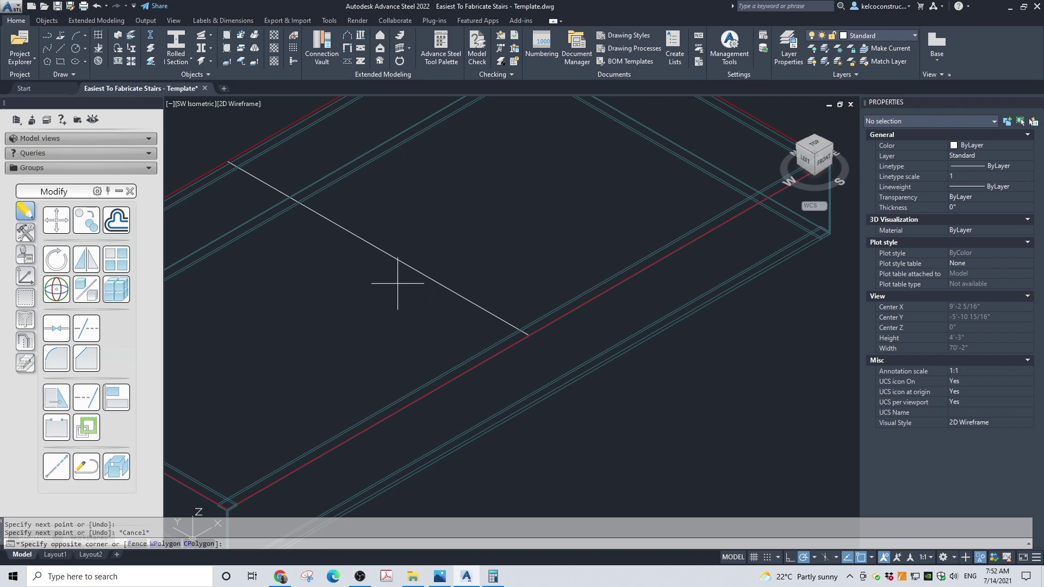
click(366, 236)
click(87, 220)
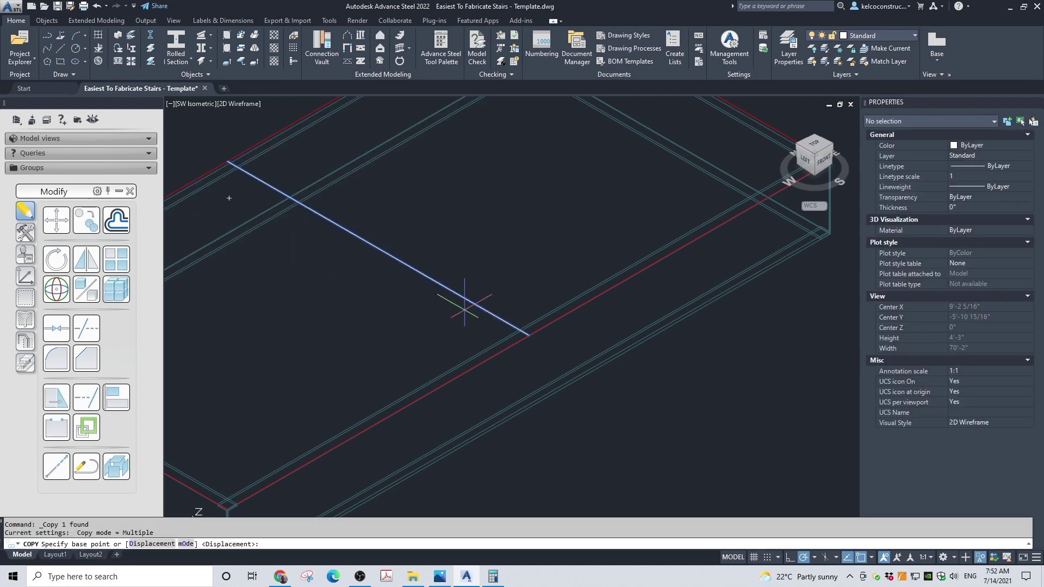
scroll(530, 333, up, 5)
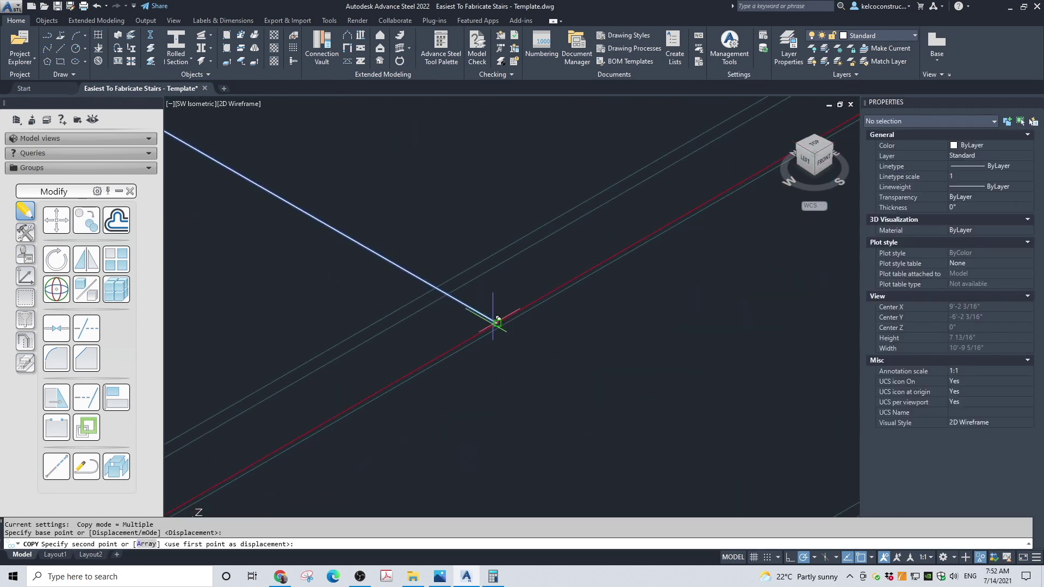
scroll(498, 320, down, 3)
scroll(728, 183, up, 3)
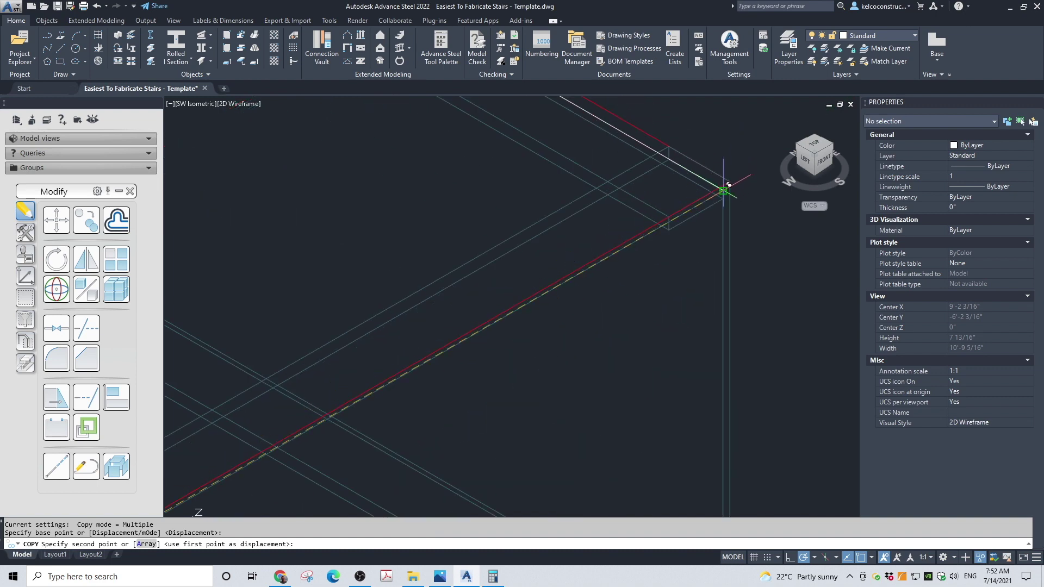
text(2)
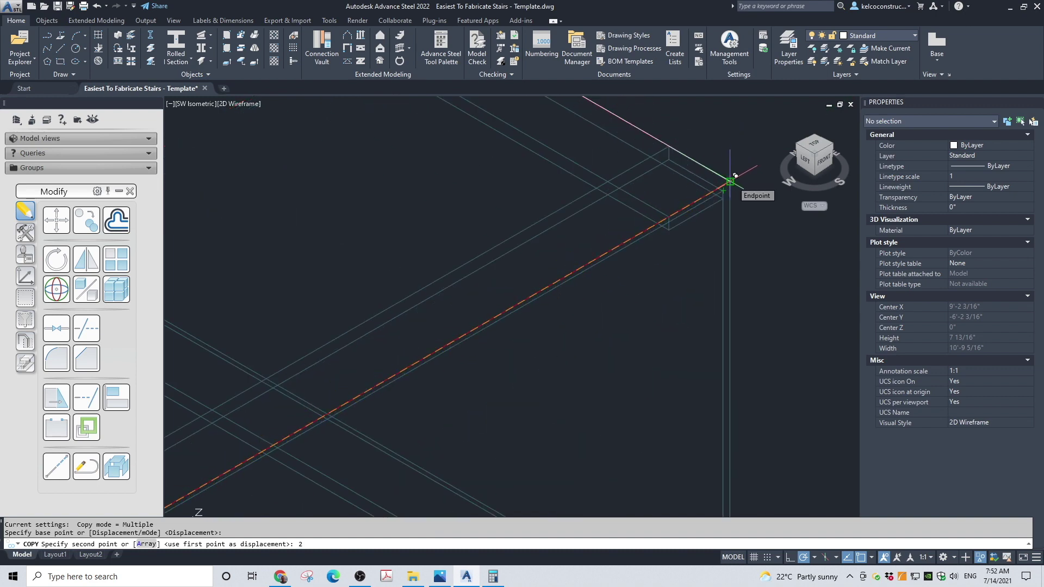
text(4)
key(Return)
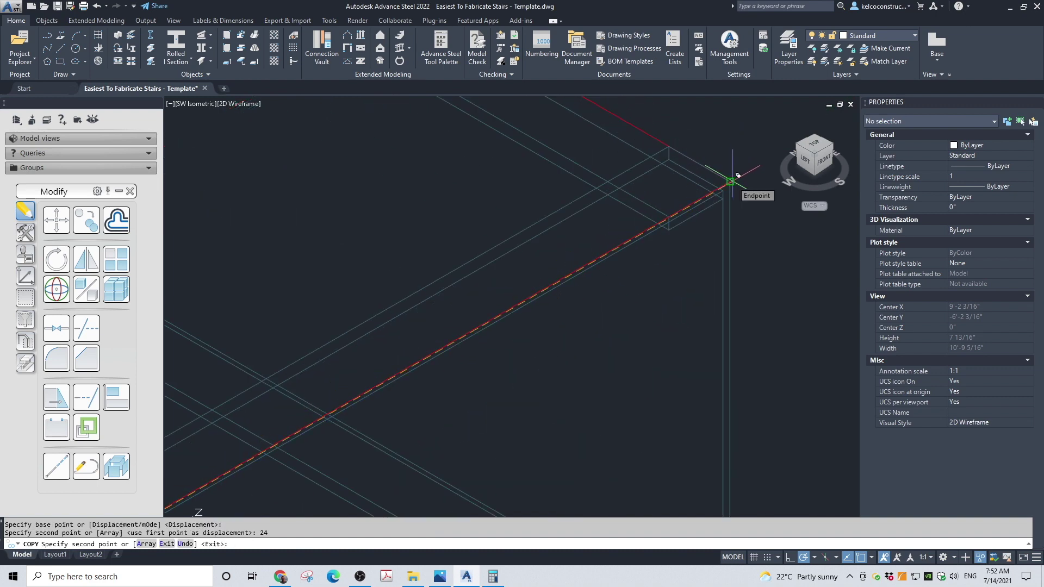
Place another copy of the middle cross line 24 inches toward the near end of the frame and end the Copy command
scroll(593, 282, down, 2)
scroll(592, 283, up, 5)
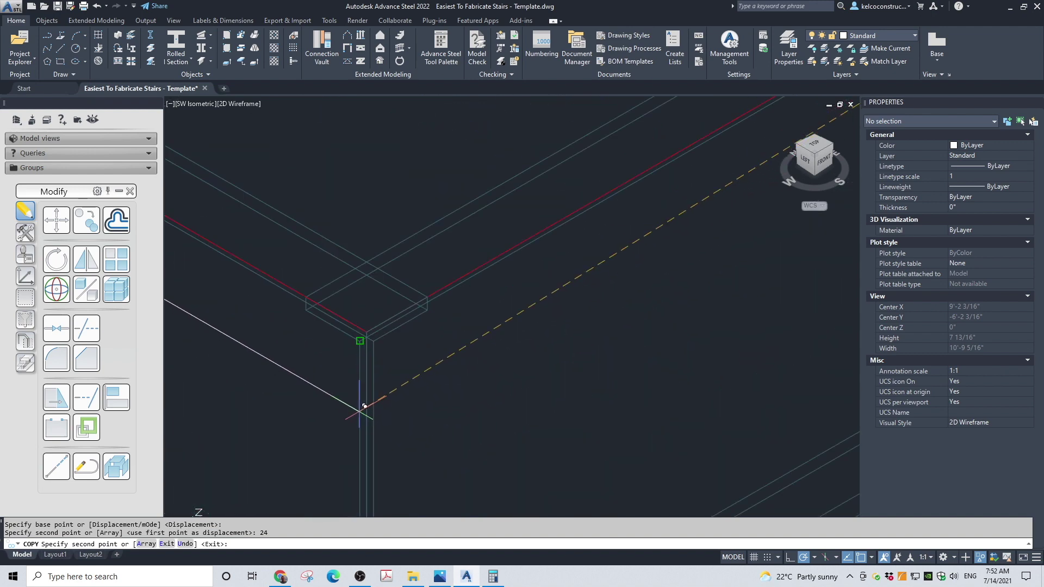
scroll(377, 284, up, 1)
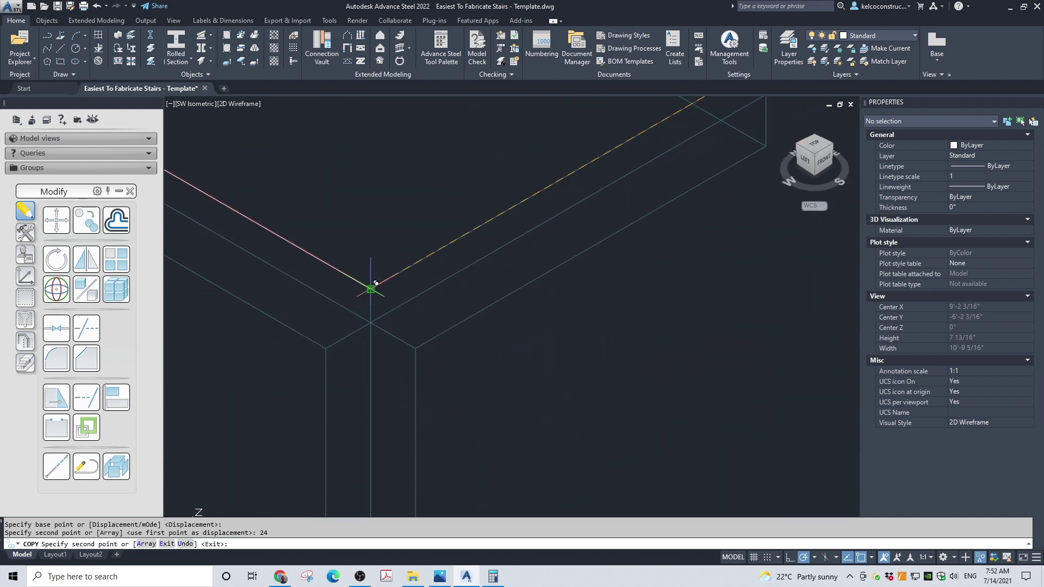
key(Return)
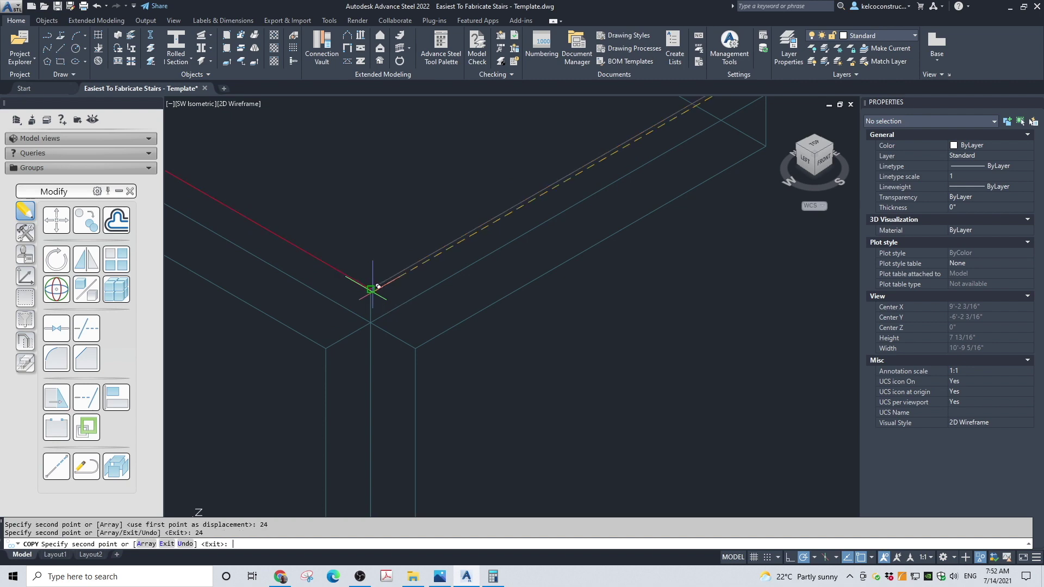
mouse_move(377, 283)
middle_down()
mouse_move(539, 383)
mouse_move(489, 355)
middle_up()
scroll(488, 354, down, 6)
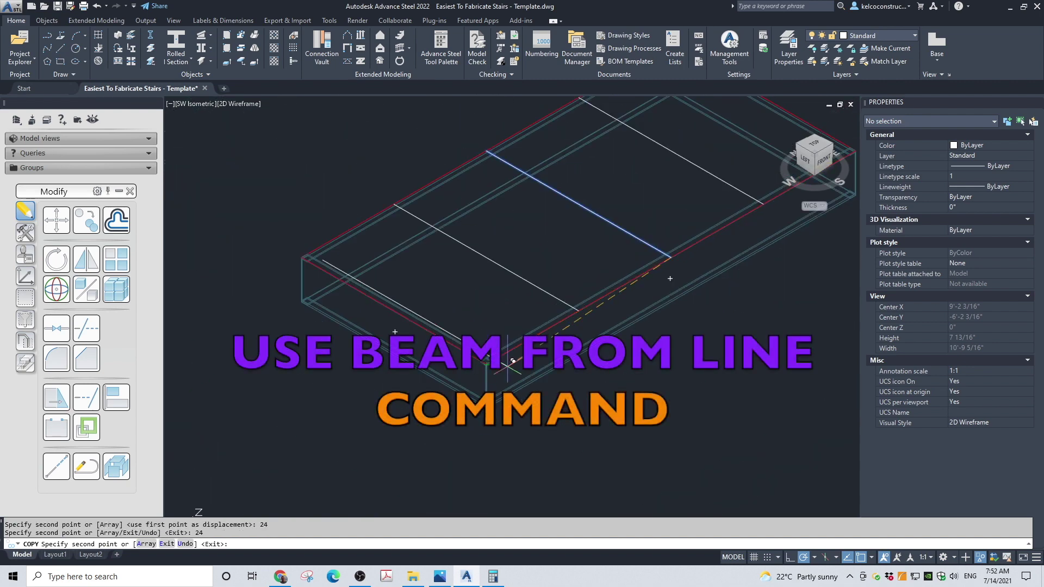
key(Escape)
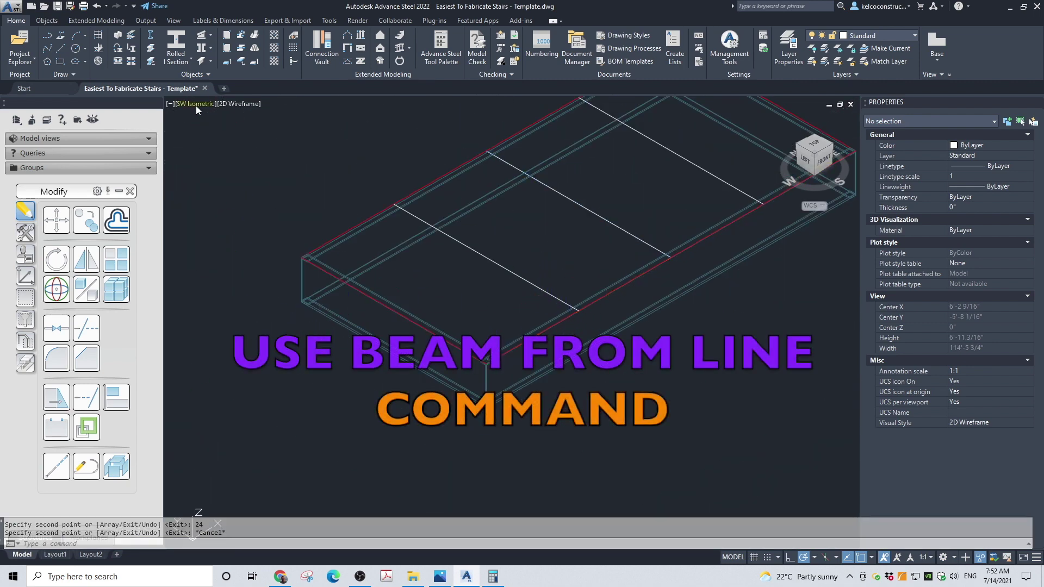
Create beams from the three cross lines of the landing frame, keeping the original lines
click(132, 48)
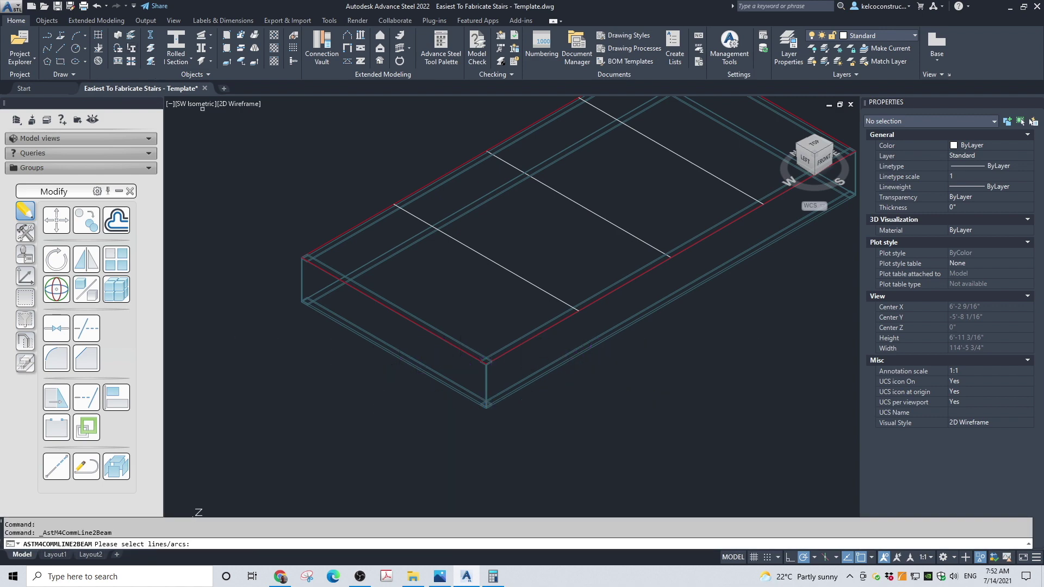
click(475, 251)
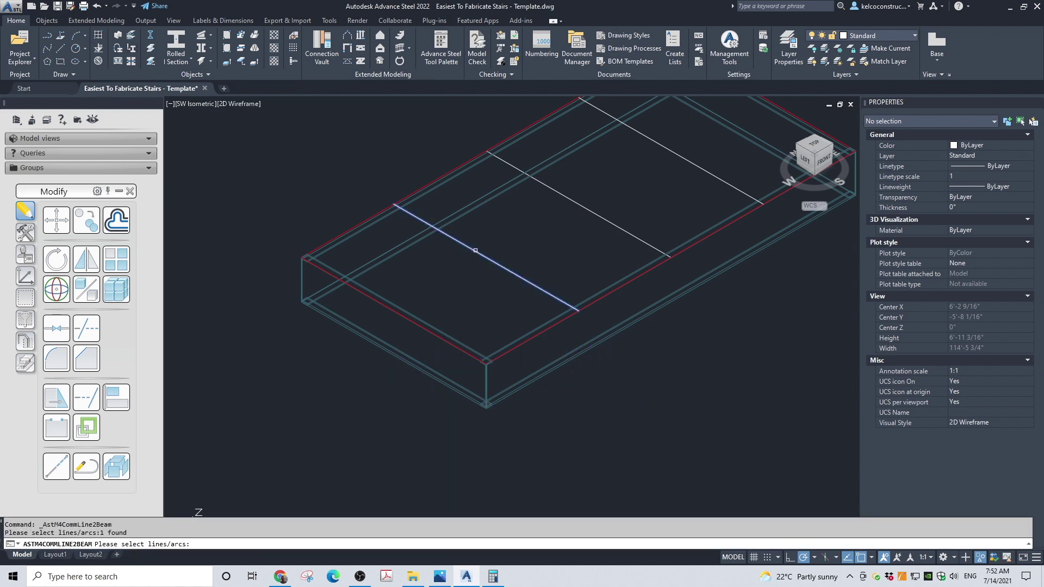
click(581, 205)
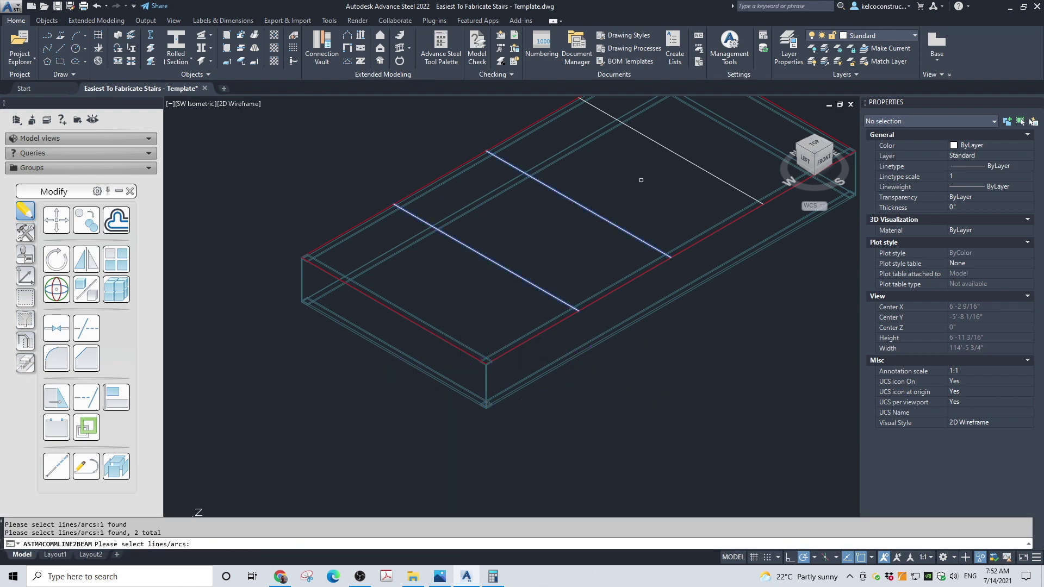
click(678, 151)
click(659, 149)
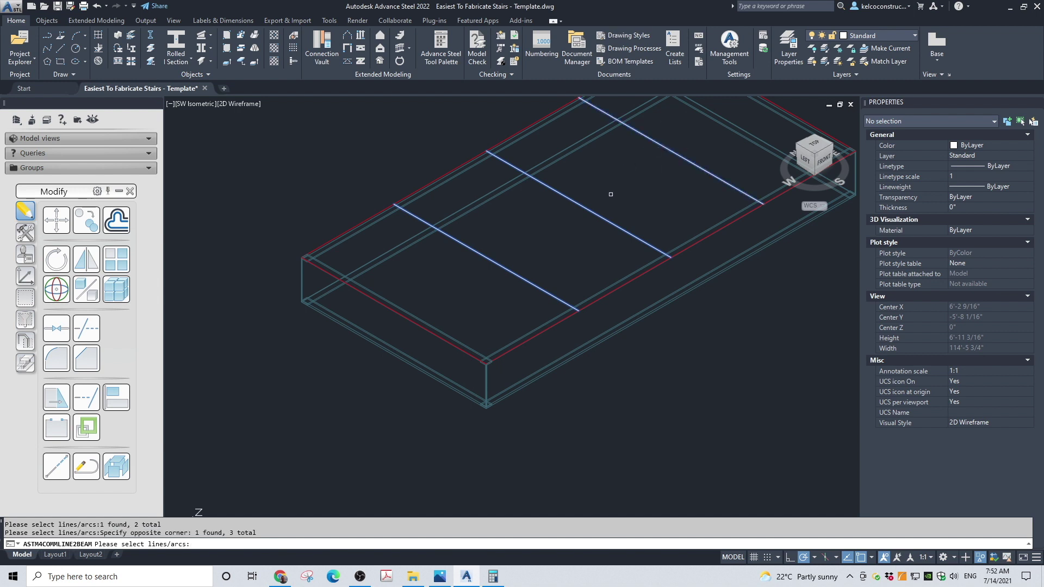
key(Return)
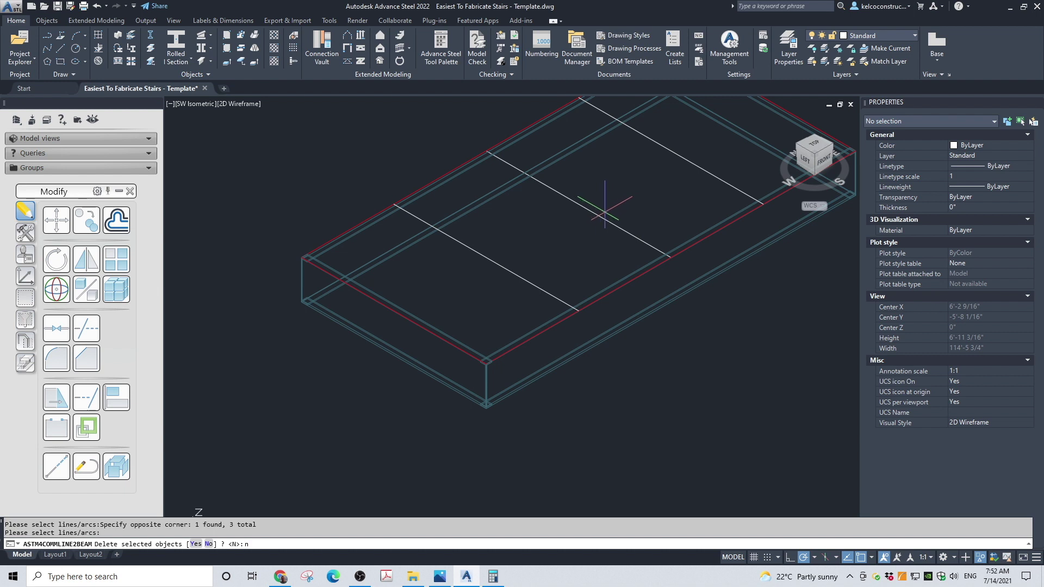
text(n)
key(Return)
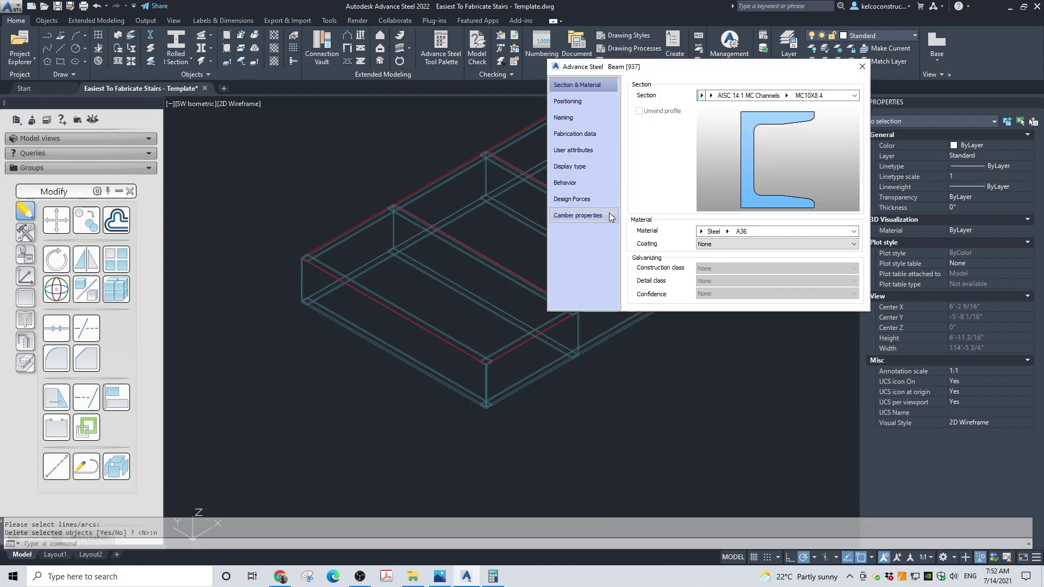
Change the new beams' section to the AISC 14.1 equal-leg angle L2X2X1/4
click(702, 96)
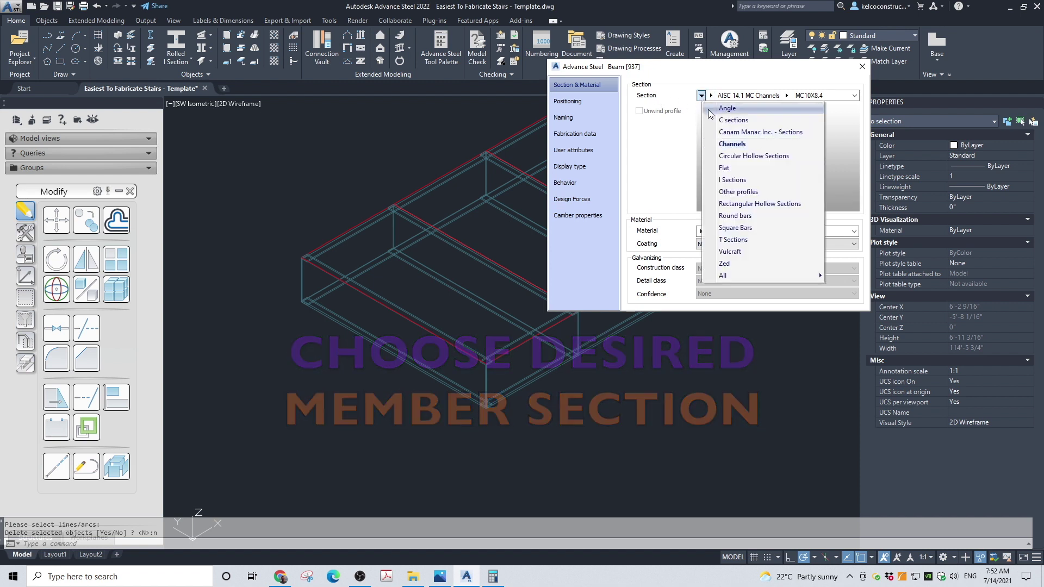
click(720, 108)
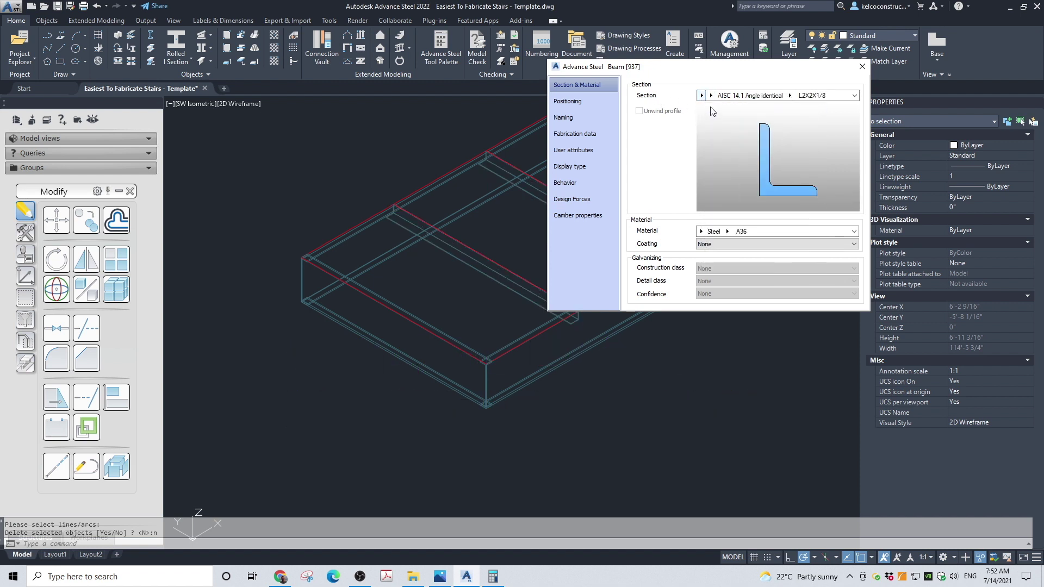
click(792, 97)
click(801, 131)
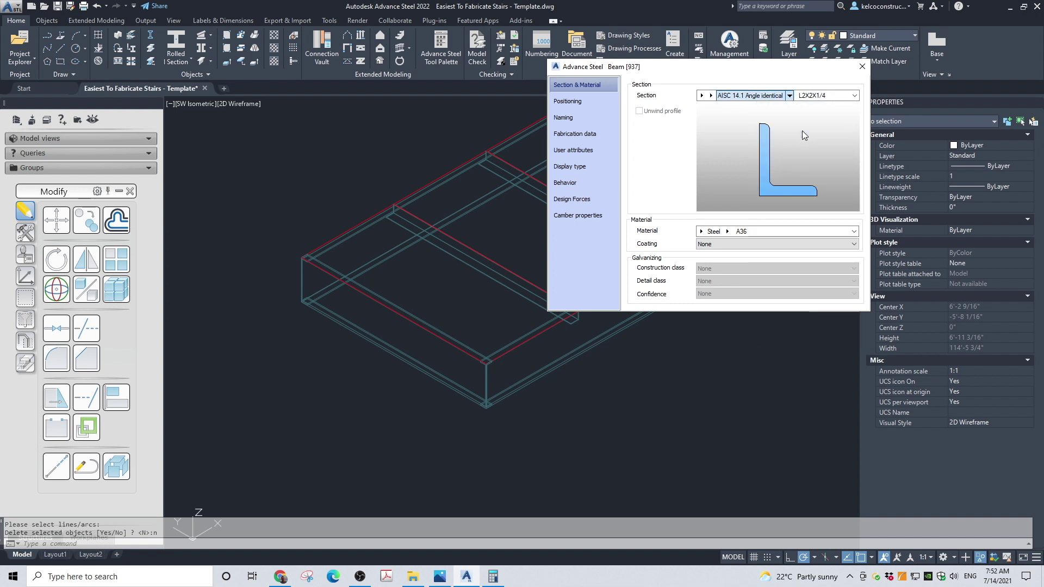
Position the angles with their heel corner on the lines, rotate them to 180 degrees and close the beam properties
click(599, 102)
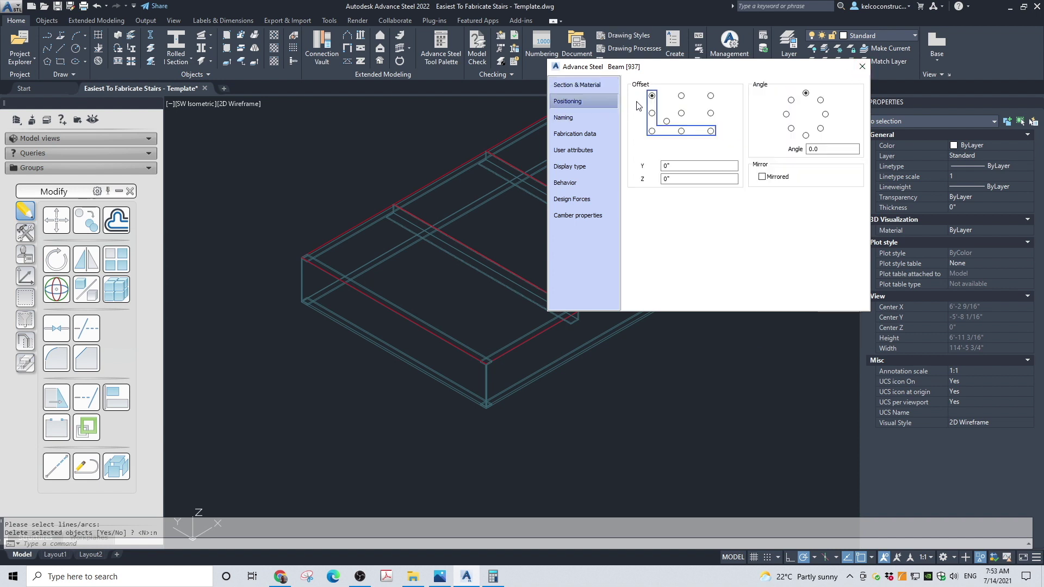
click(653, 132)
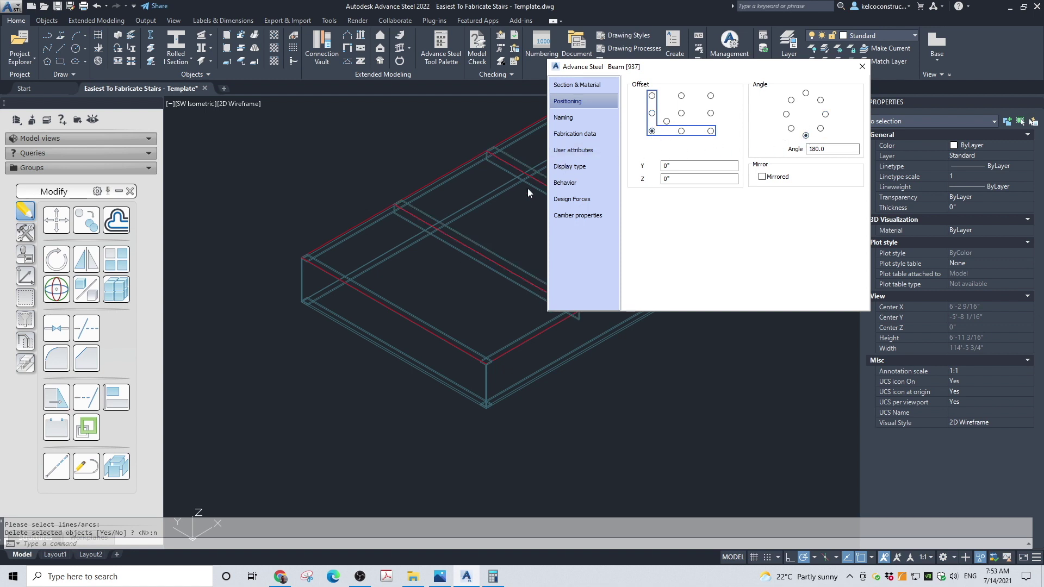
click(862, 66)
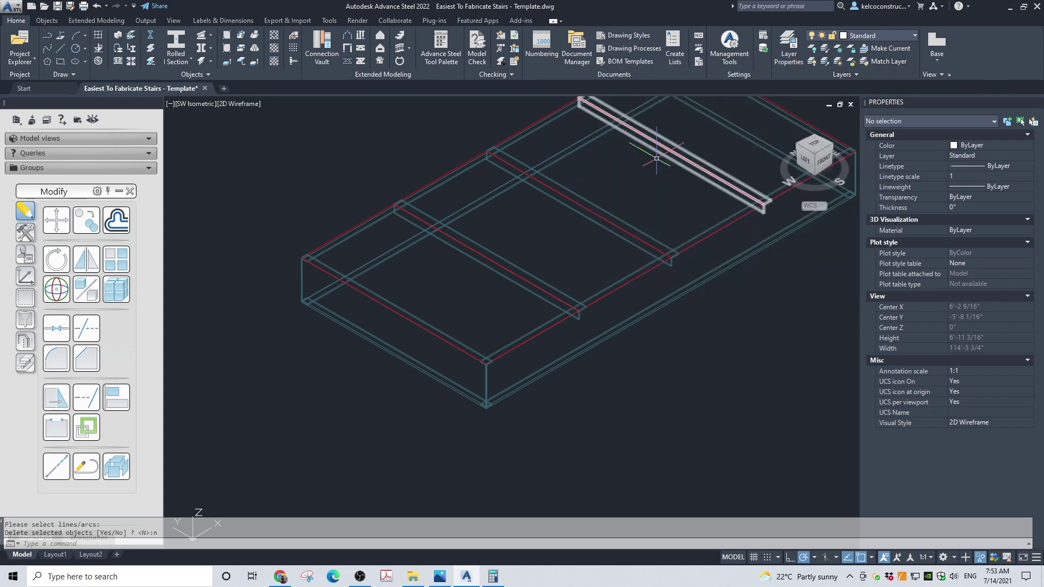
Move the three angle beams together from the midpoint of a top leg onto the cross line's endpoint, centring them on the lines
scroll(373, 207, up, 2)
click(465, 188)
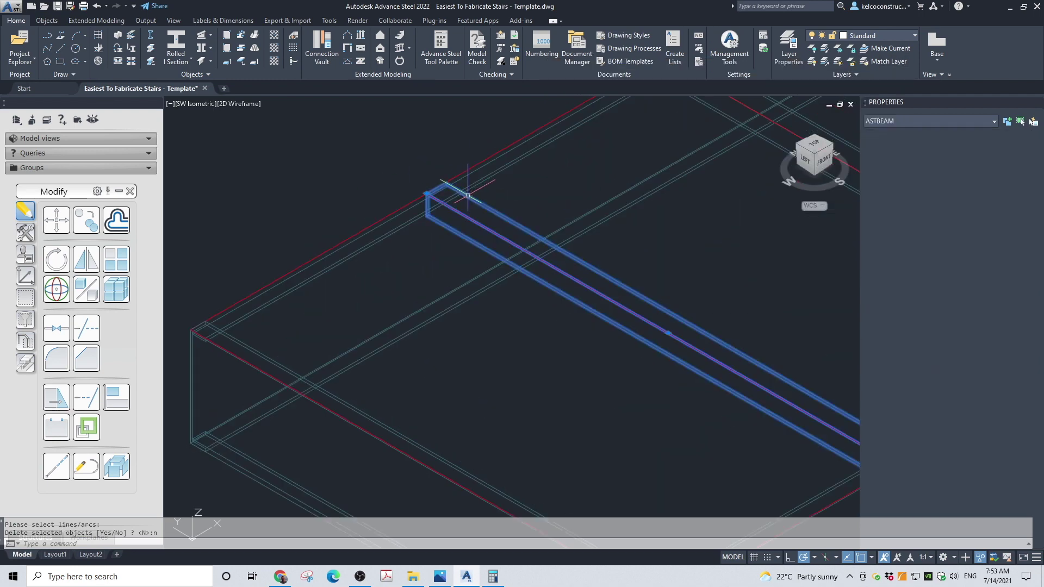
scroll(454, 272, down, 2)
click(592, 217)
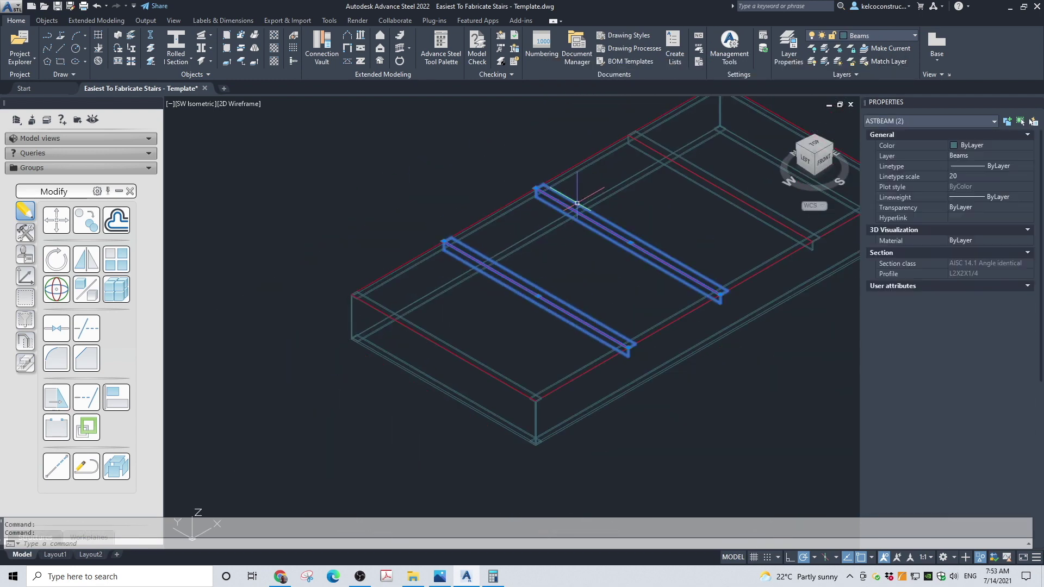
click(659, 161)
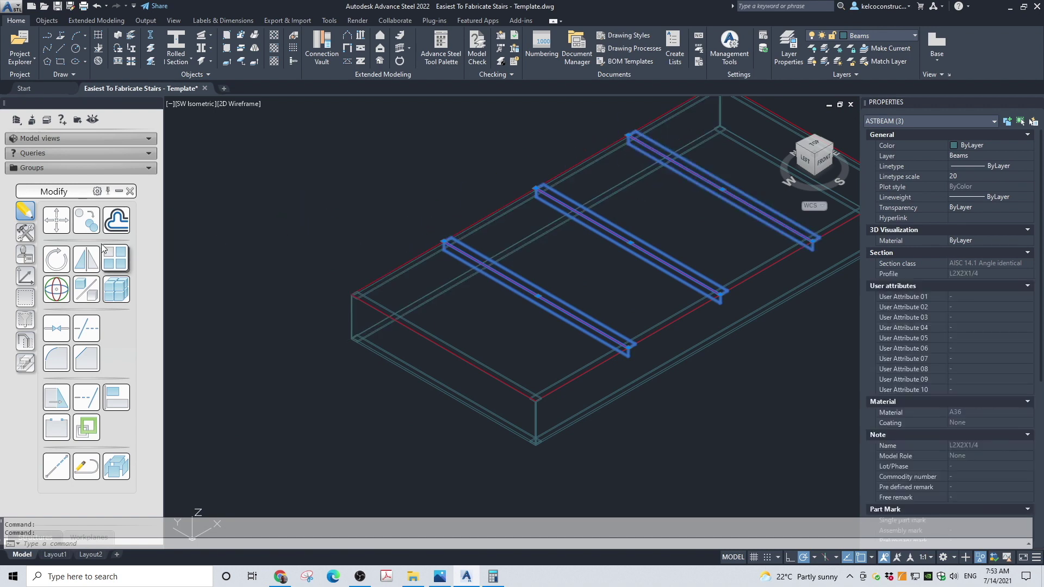
click(55, 223)
scroll(426, 233, up, 5)
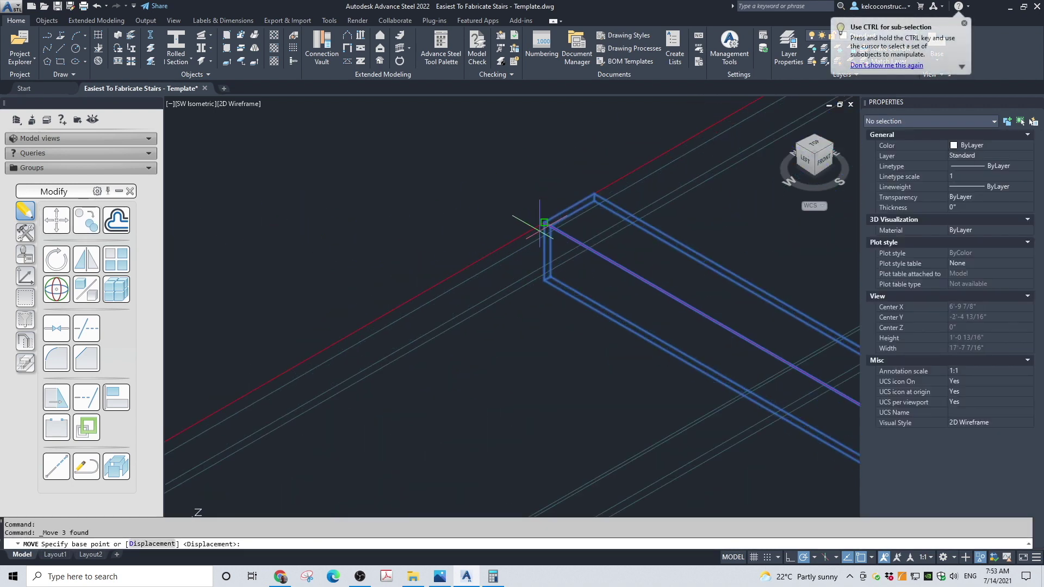
click(569, 210)
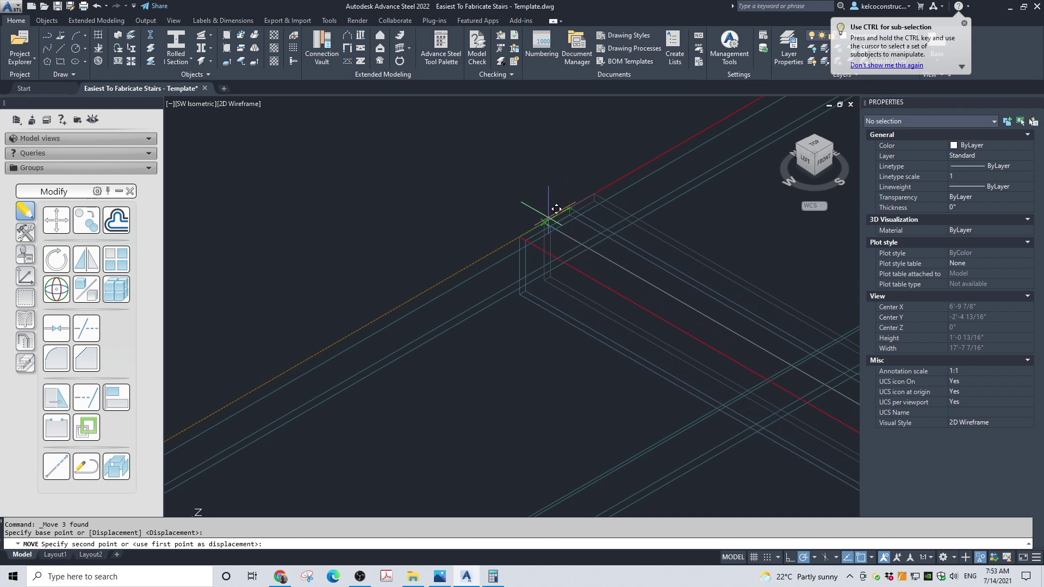
scroll(355, 221, down, 8)
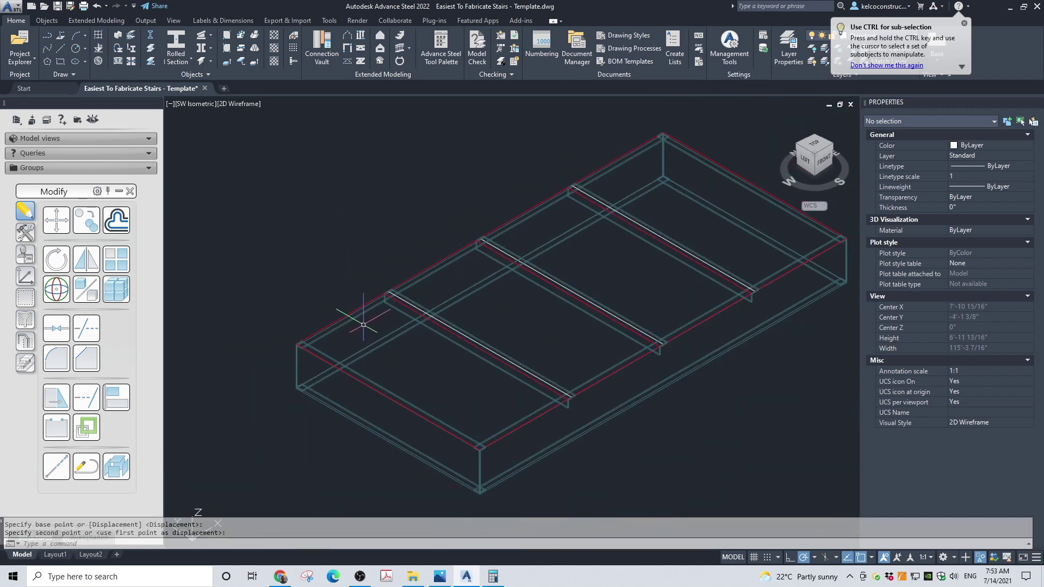
Delete the three cross lines used as references for the angle beams
scroll(453, 338, up, 5)
click(449, 309)
click(455, 325)
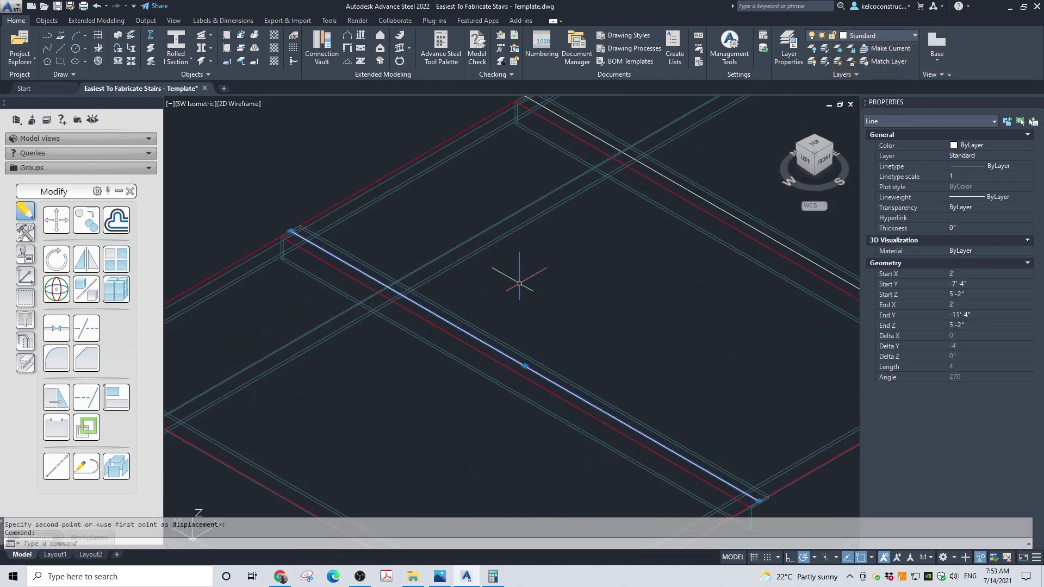
click(689, 197)
scroll(697, 196, down, 3)
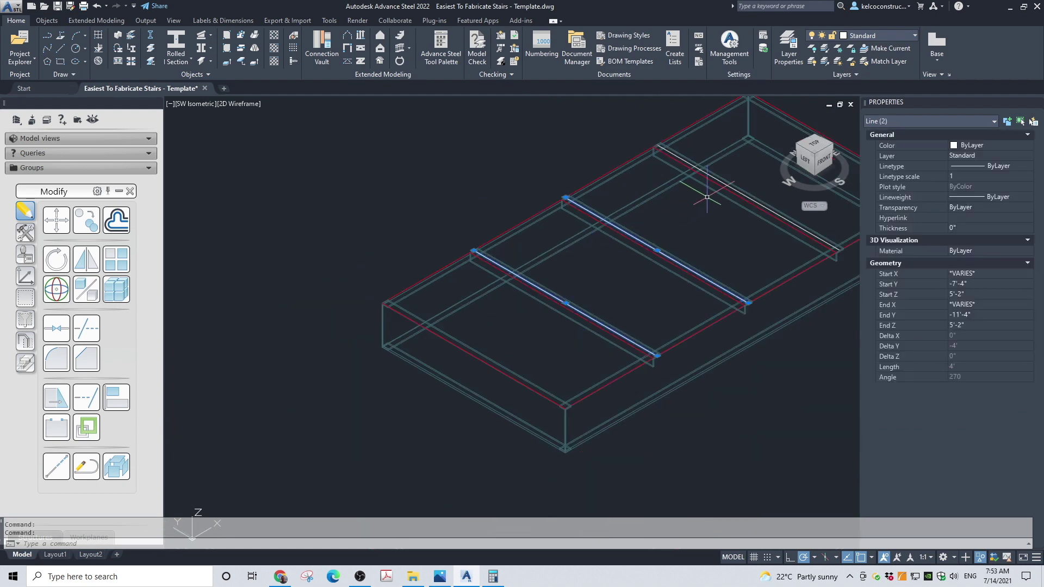
click(729, 185)
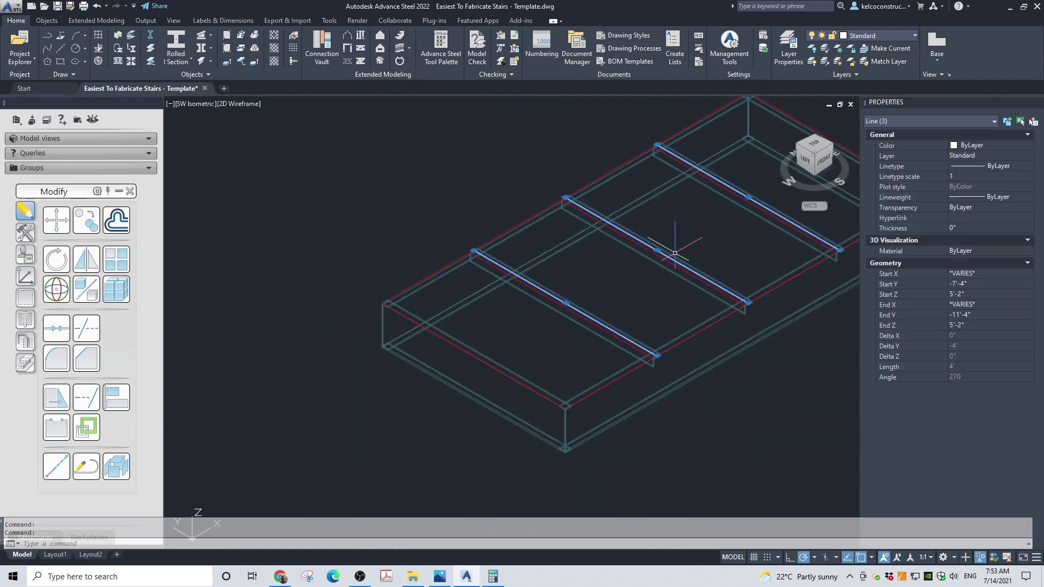
key(Delete)
Change the visual style of the landing frame view to Conceptual
scroll(625, 220, up, 1)
scroll(588, 255, down, 3)
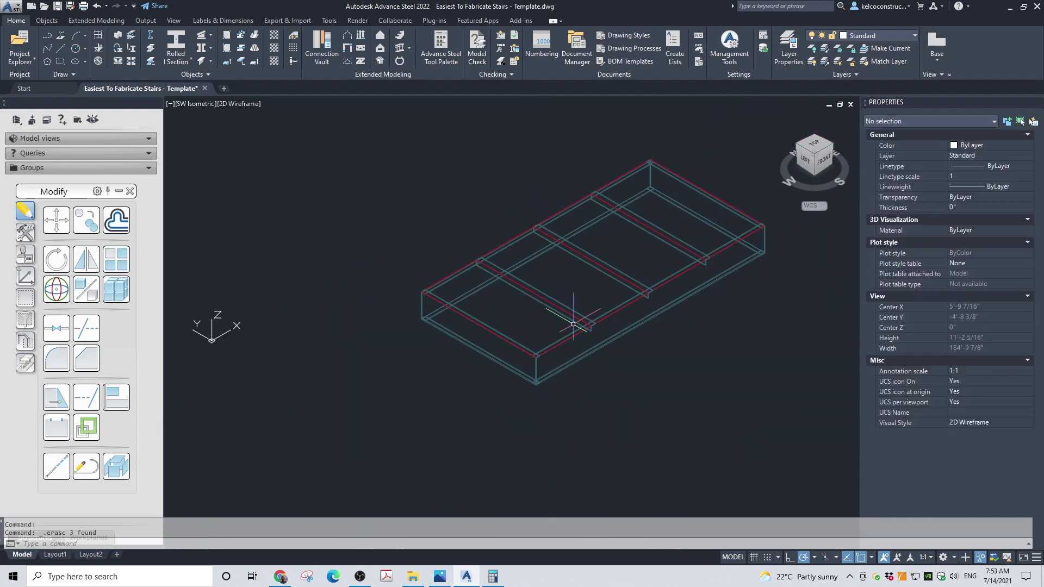
scroll(580, 328, up, 2)
scroll(580, 328, up, 1)
scroll(580, 328, down, 1)
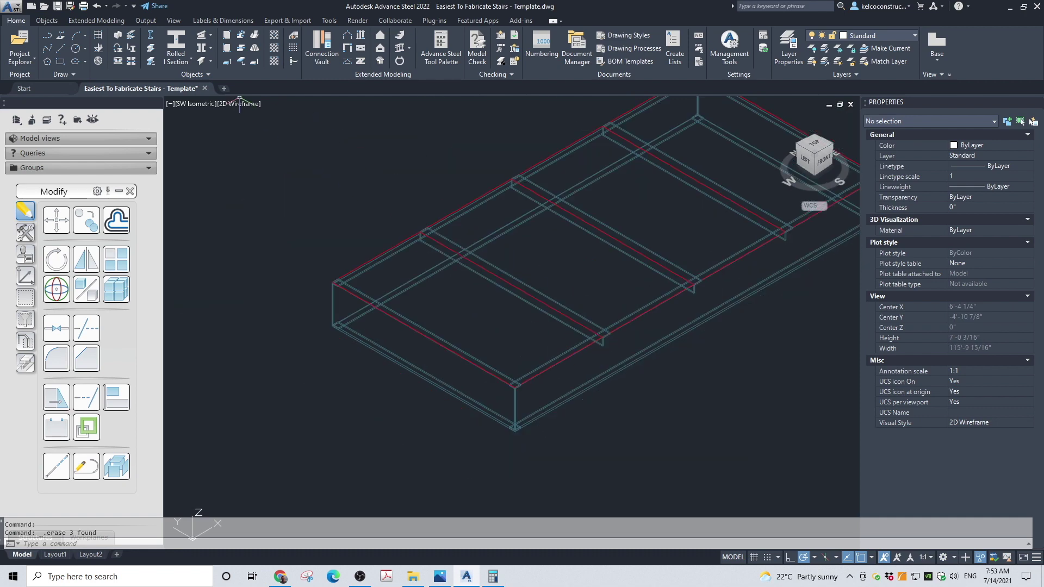
click(240, 103)
click(272, 143)
scroll(456, 198, down, 3)
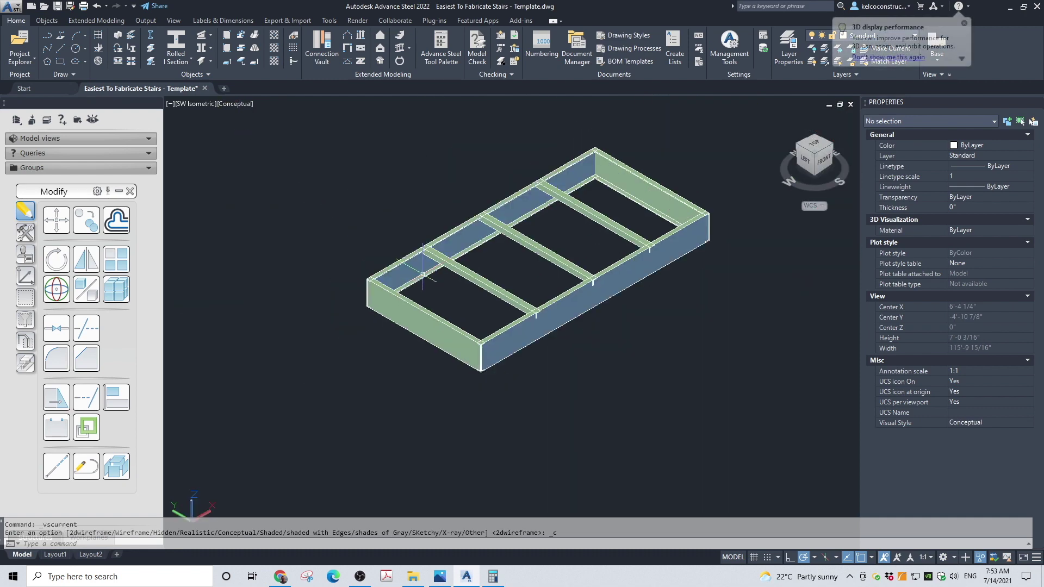
scroll(456, 198, up, 2)
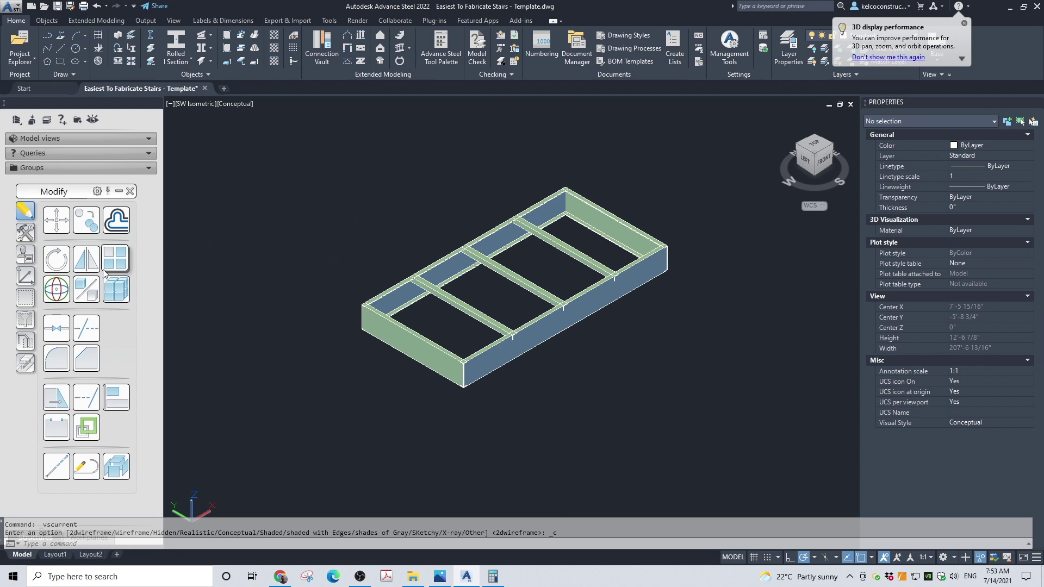
Miter the corner between the back long channel and the left end channel, accepting the default miter properties
click(25, 363)
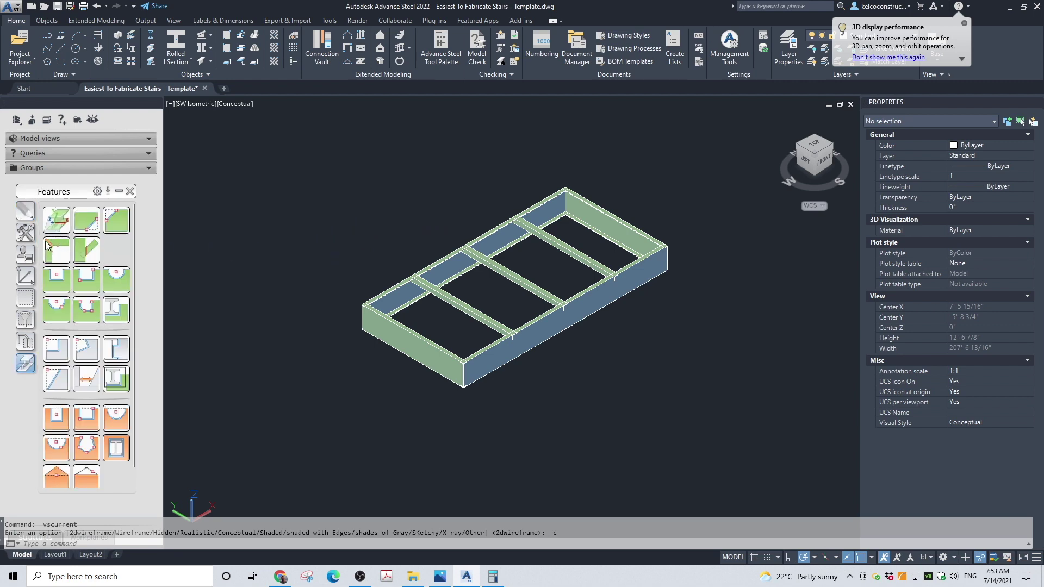
click(55, 250)
scroll(336, 320, up, 8)
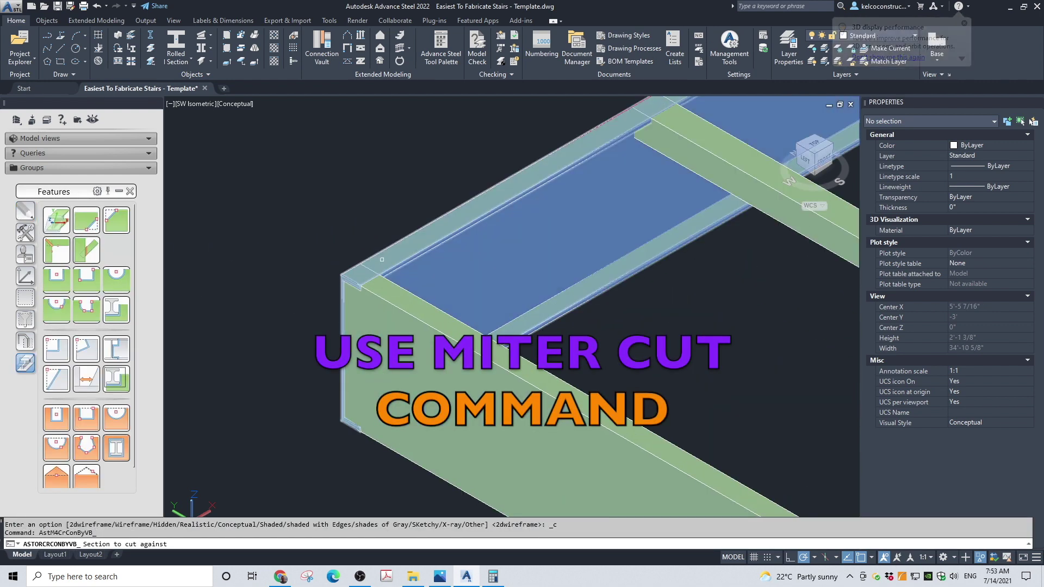
click(394, 302)
key(Return)
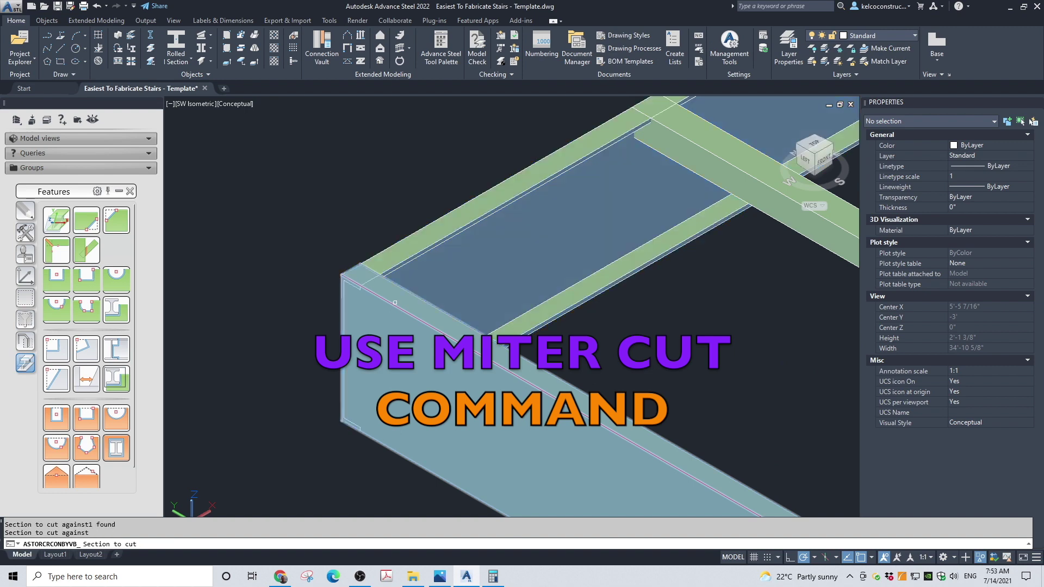
click(431, 322)
key(Return)
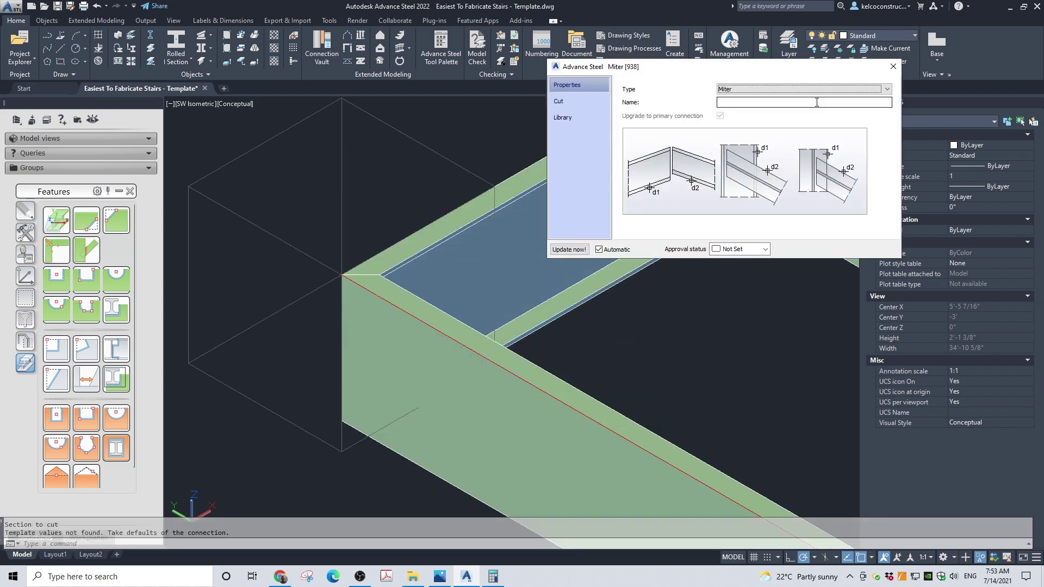
click(893, 66)
Miter the corner between the left end channel and the front long channel with the default miter properties
scroll(567, 228, down, 4)
scroll(563, 367, up, 5)
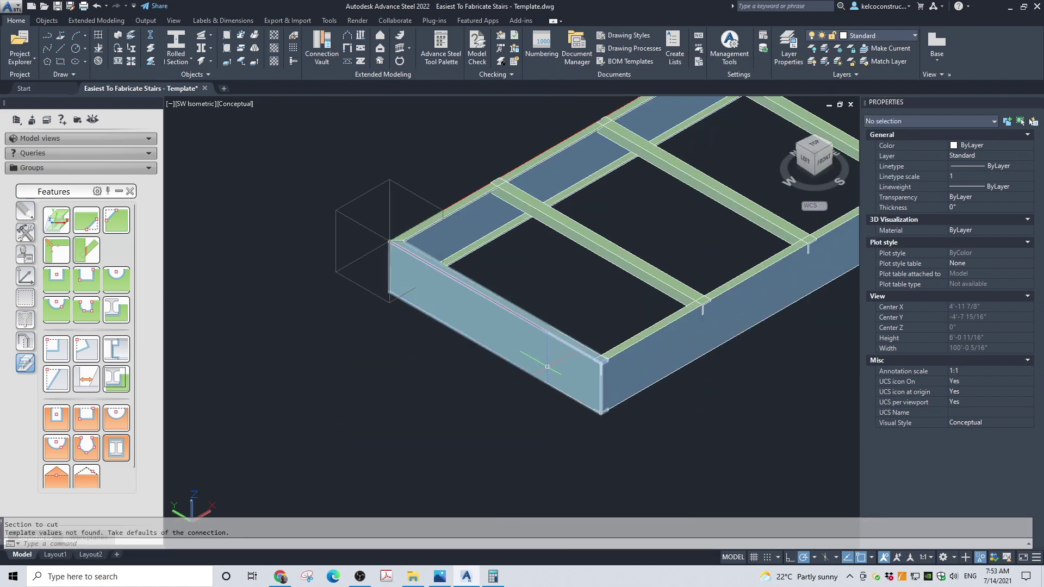
key(Return)
click(614, 335)
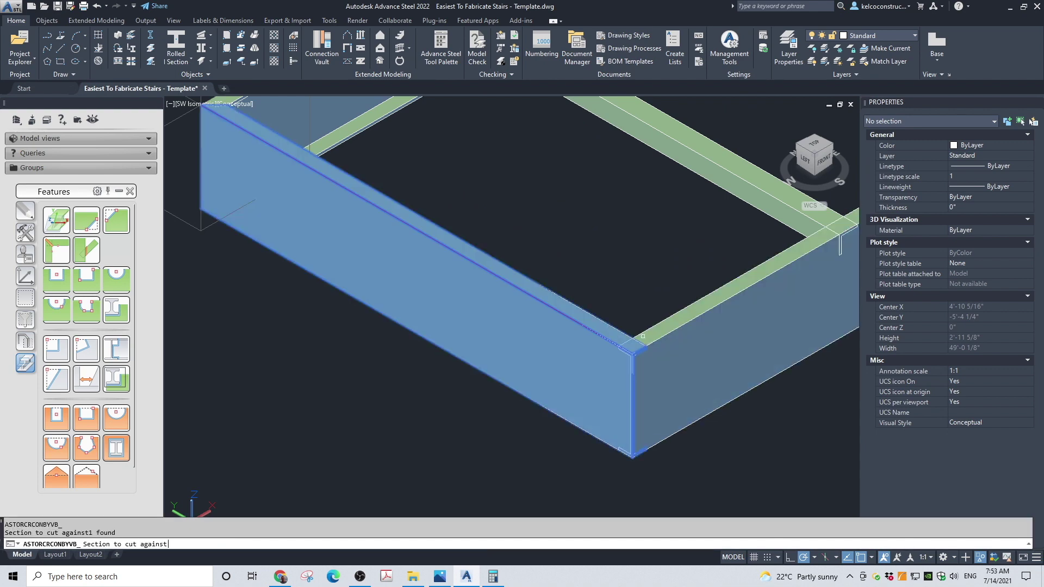
click(655, 335)
click(587, 369)
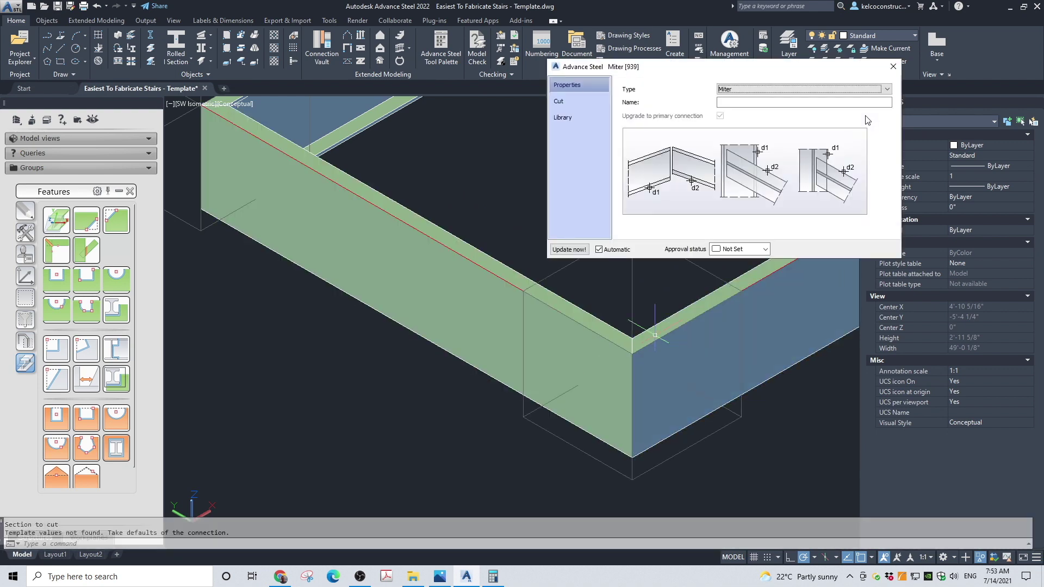
click(893, 67)
Miter the corner between the right end channel and the front long channel with the default miter properties
scroll(707, 234, down, 6)
scroll(737, 226, up, 6)
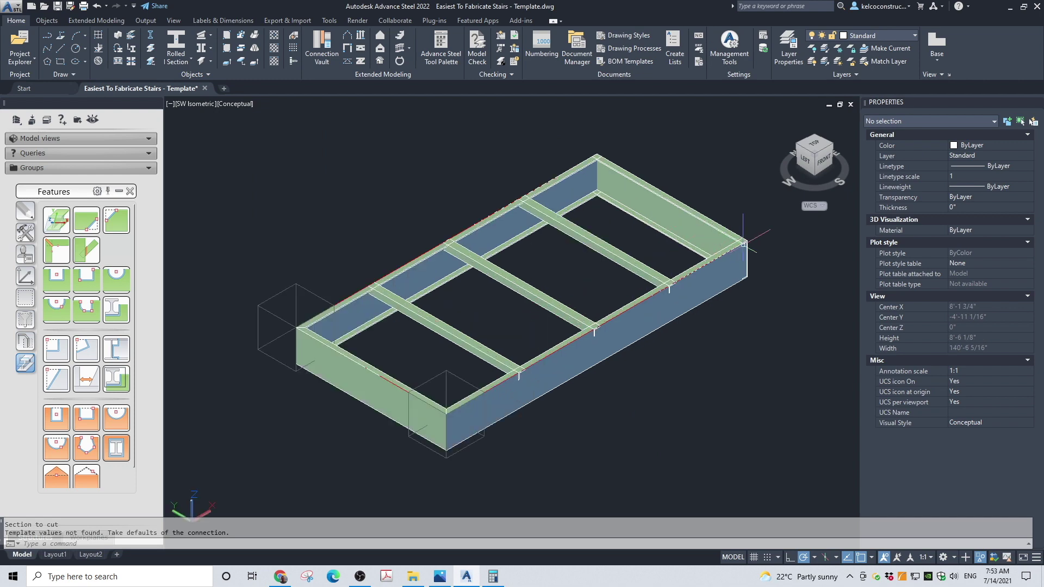
key(Return)
click(694, 223)
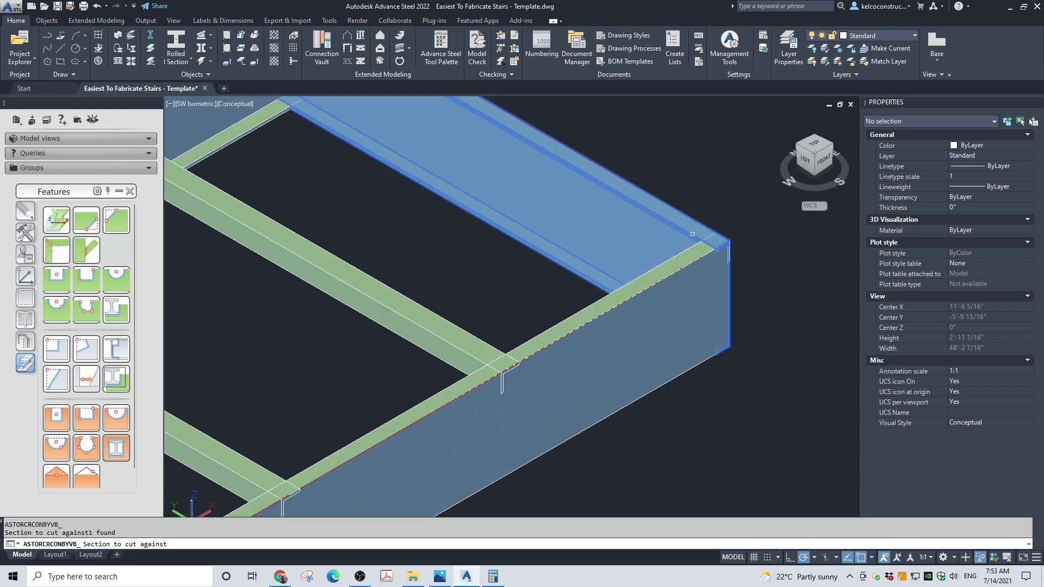
click(691, 262)
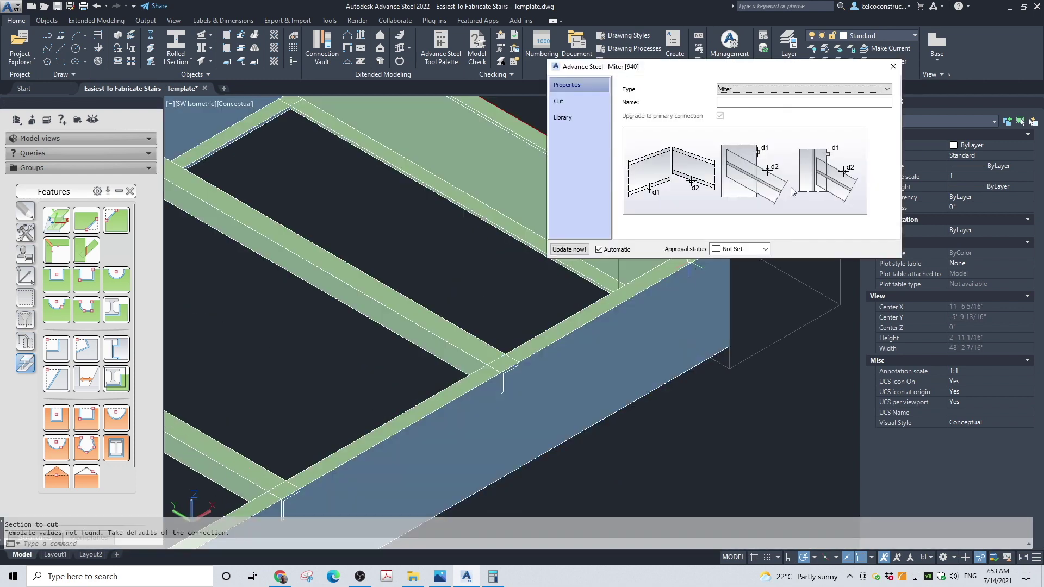
click(893, 67)
Miter the corner between the back long channel and the right end channel, keeping the default miter properties
scroll(707, 234, down, 5)
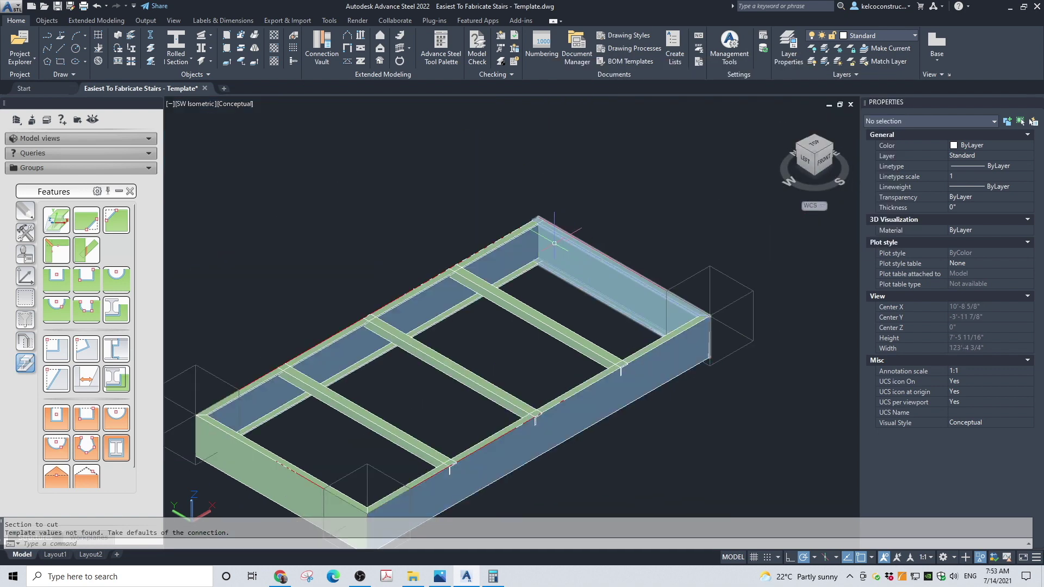
scroll(536, 199, up, 6)
key(Return)
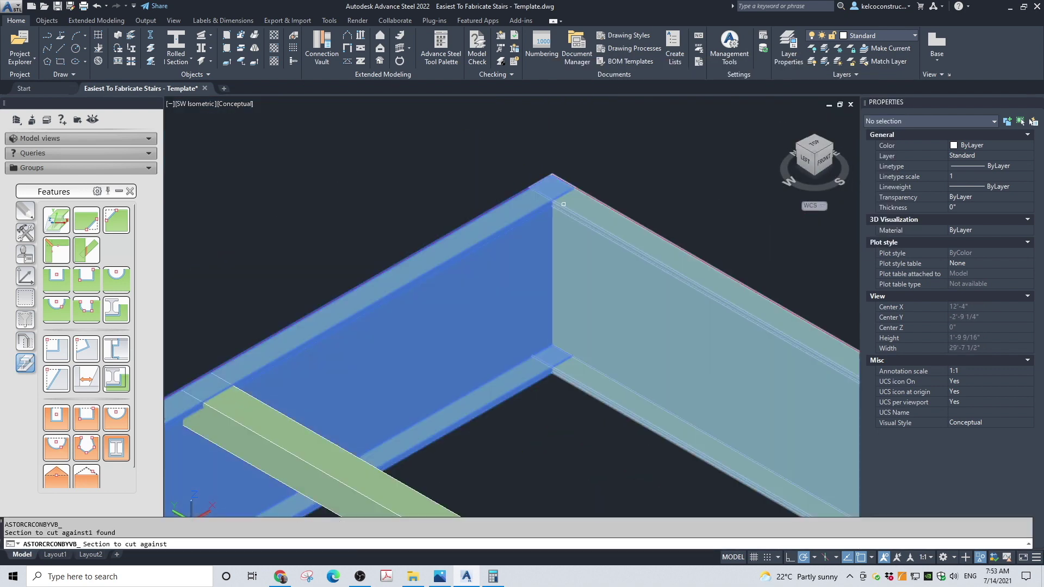
click(577, 204)
click(468, 305)
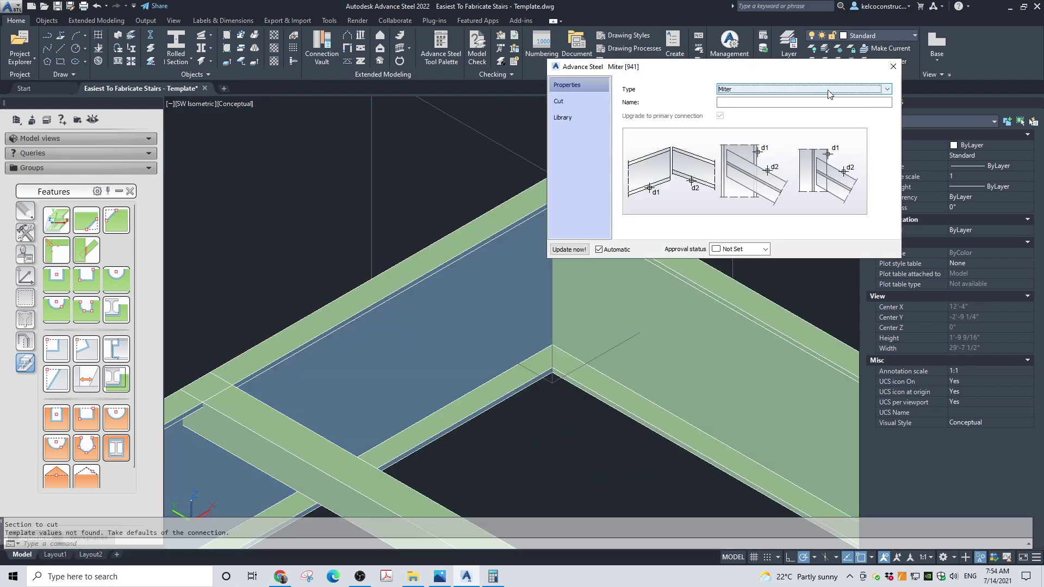
click(890, 66)
Apply a parametric cope to the back end of the rightmost support angle, using the back long channel as the main beam
scroll(716, 175, down, 4)
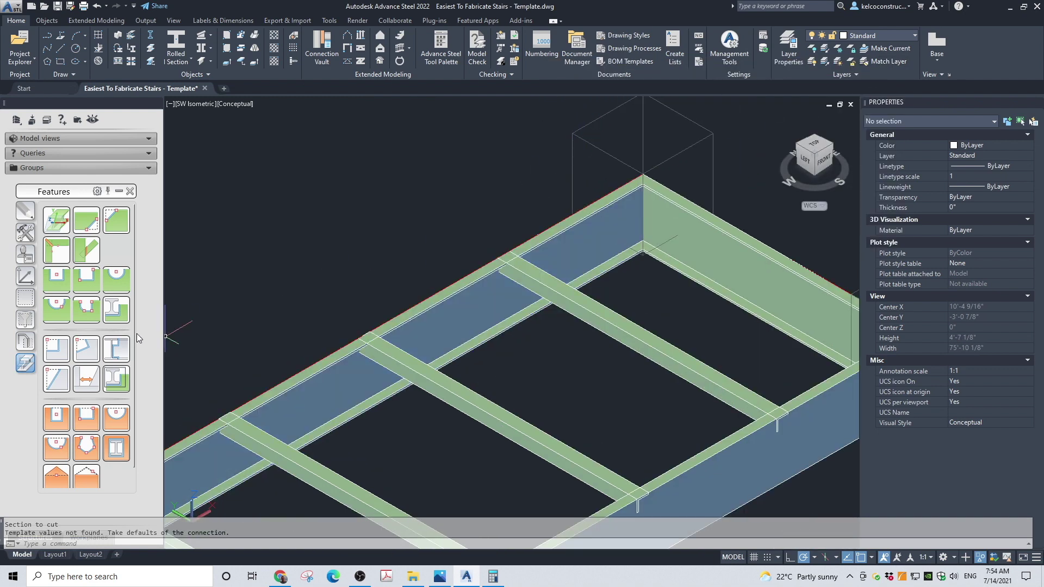
click(116, 348)
scroll(534, 263, up, 2)
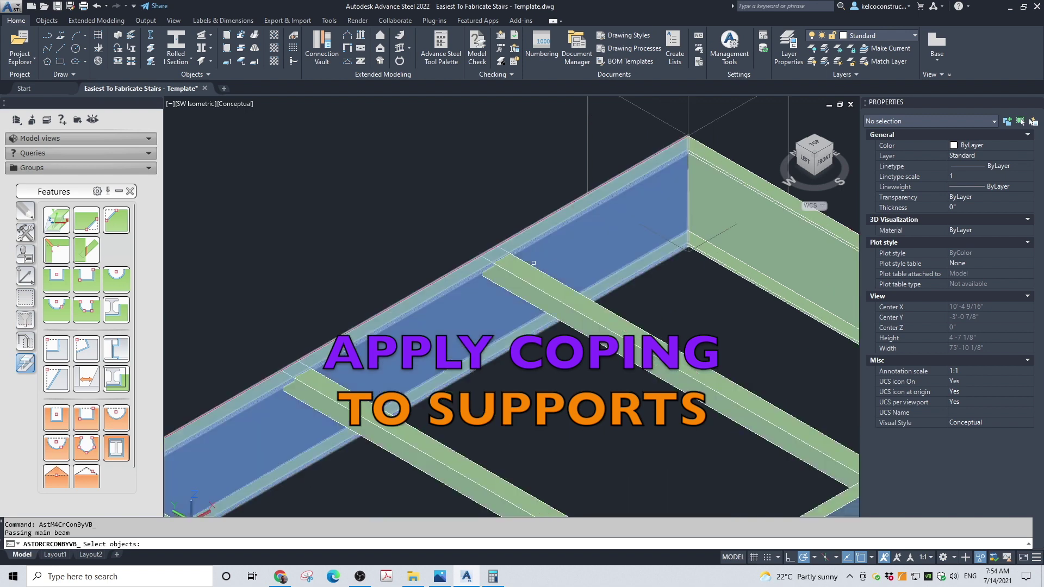
scroll(534, 264, up, 3)
click(428, 308)
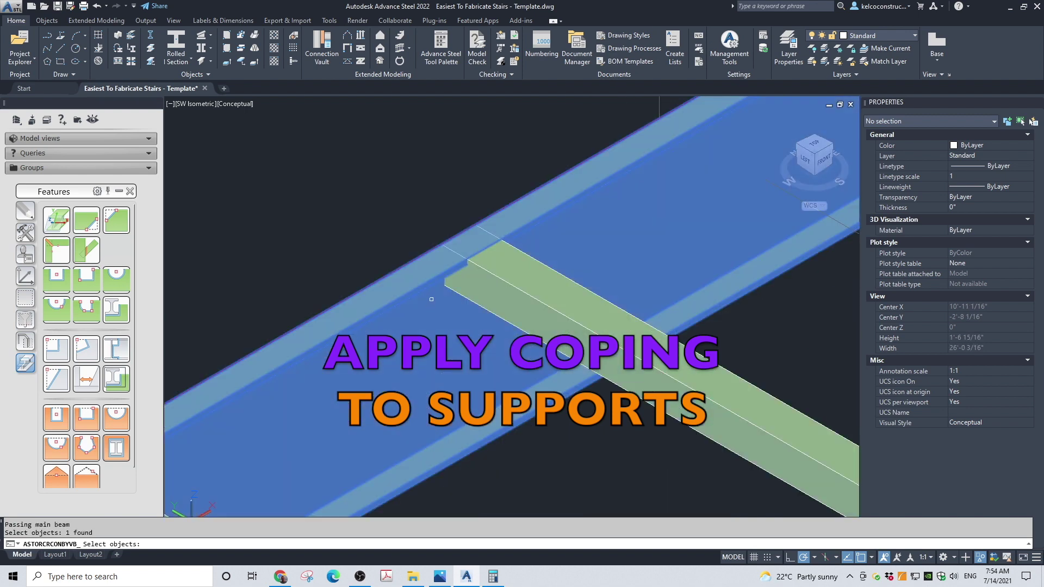
key(Return)
scroll(431, 299, down, 2)
click(478, 280)
key(Return)
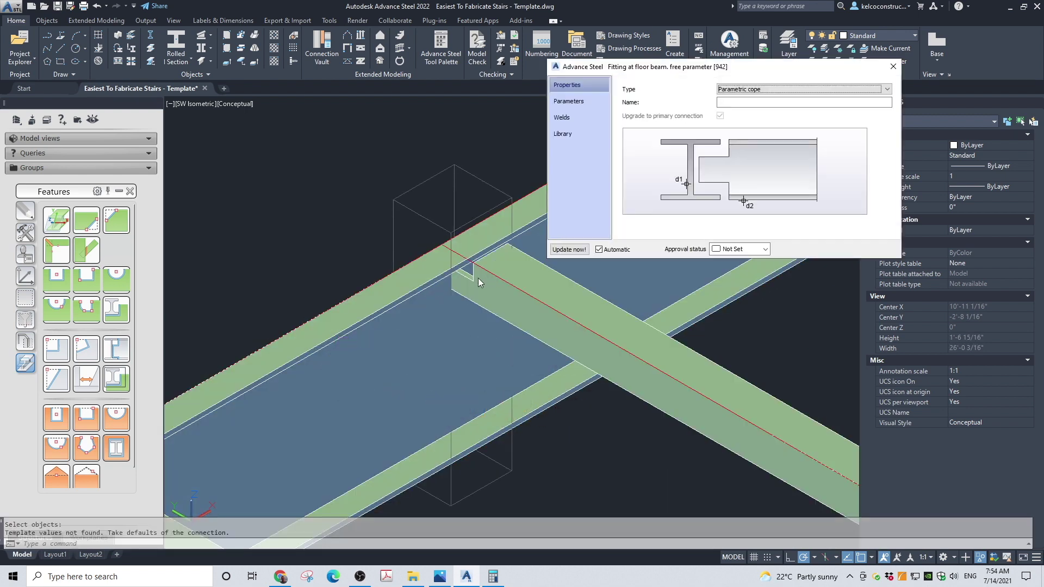
Set the back cope's web distance to 0", flange side distance to 0" and inner flange distance to 1/4"
click(568, 102)
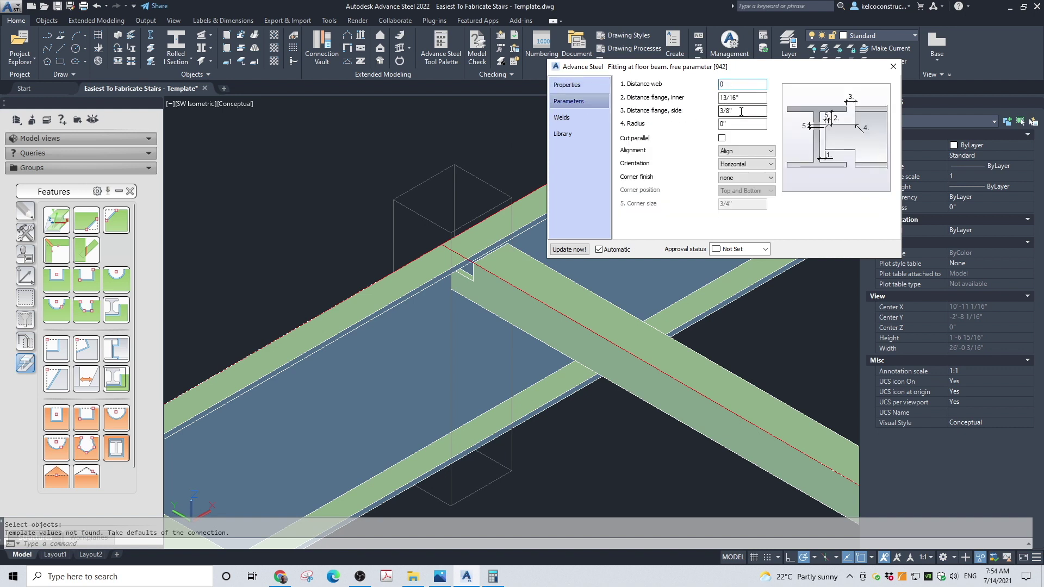
click(742, 111)
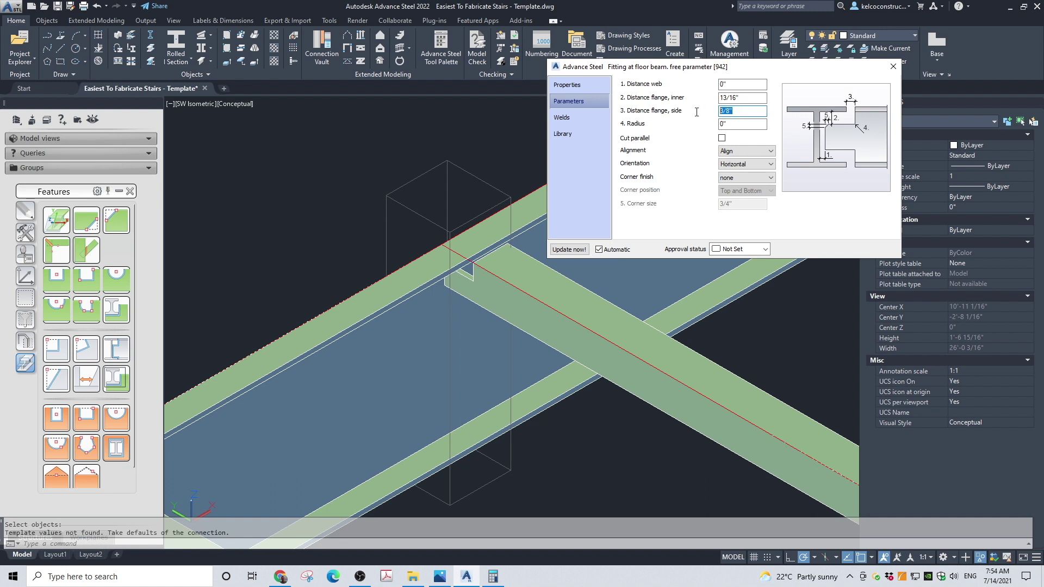
click(737, 98)
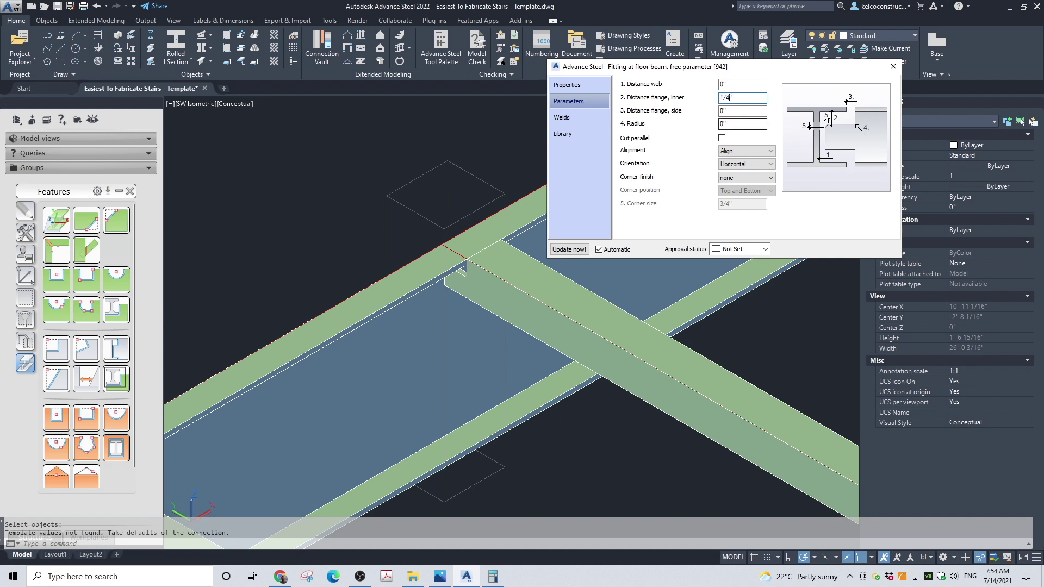
key(Return)
click(893, 67)
Apply a parametric cope to the front end of the rightmost support angle, using the front long channel as the main beam
scroll(511, 280, down, 5)
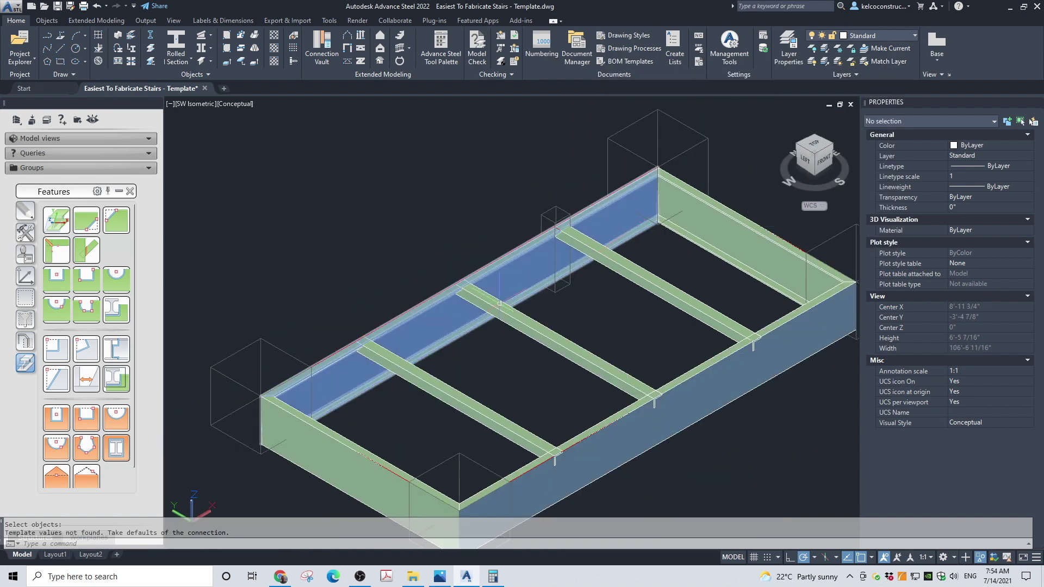
scroll(511, 281, up, 4)
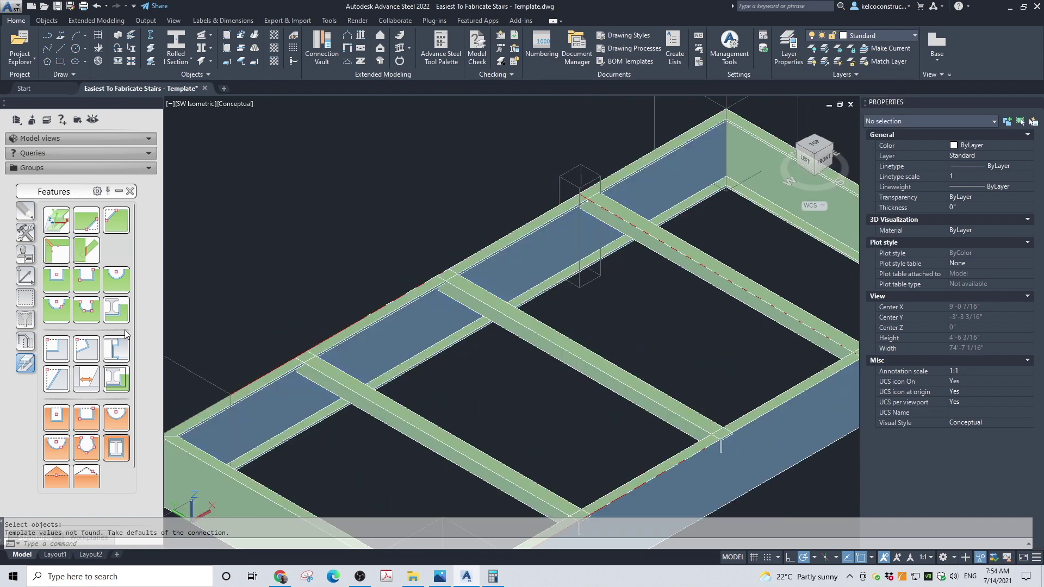
click(116, 346)
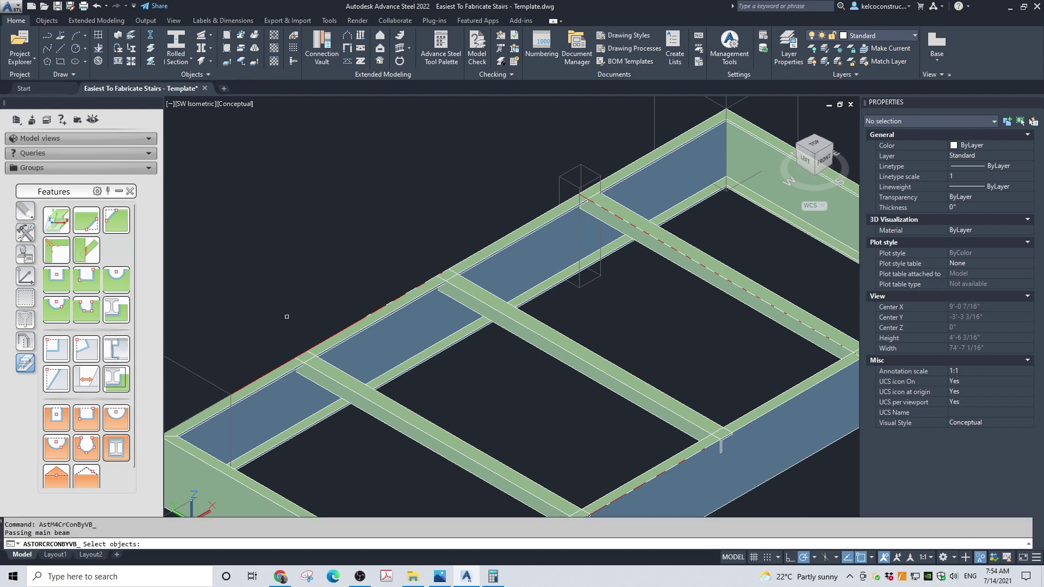
scroll(372, 324, down, 4)
click(698, 352)
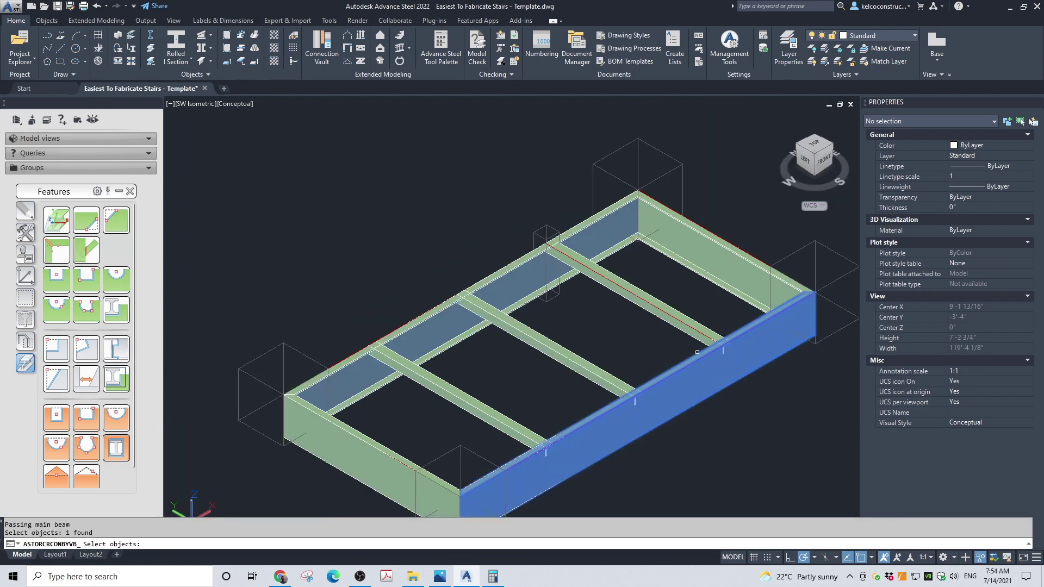
key(Return)
click(719, 344)
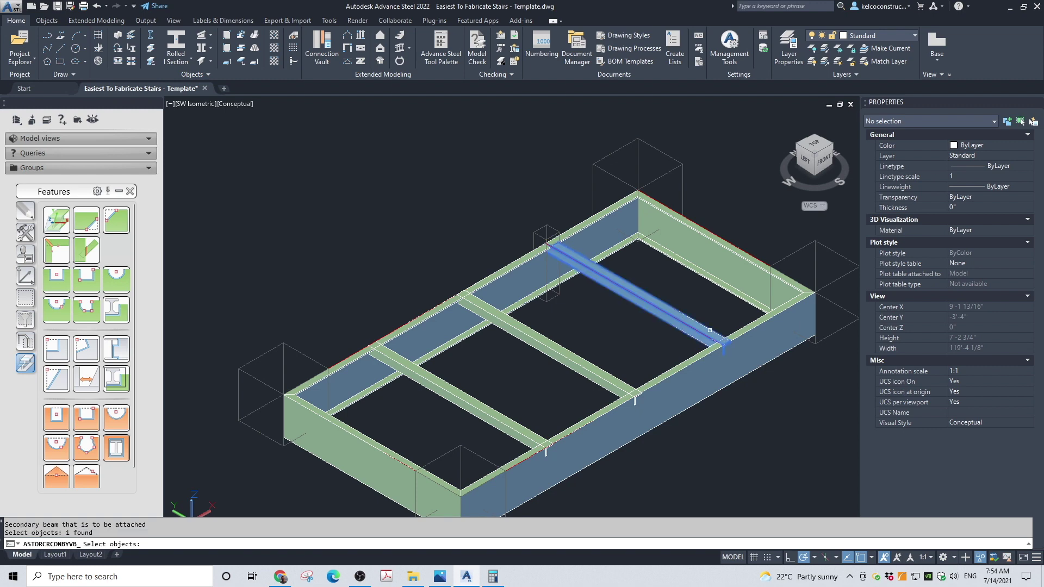
key(Return)
scroll(730, 345, up, 5)
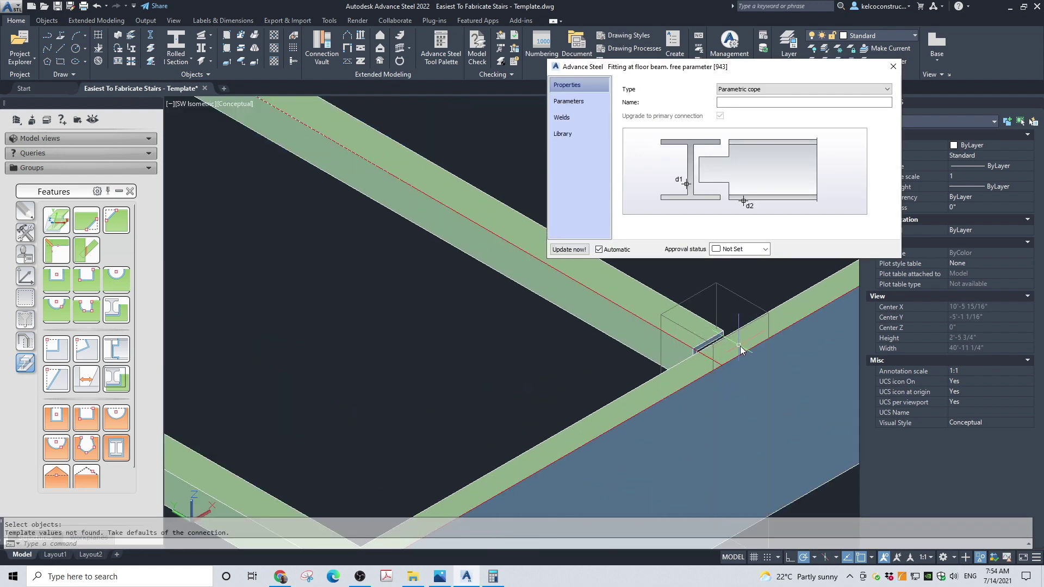
Set the front cope's web distance to 0", flange side distance to 0" and inner flange distance to 1/4"
click(578, 102)
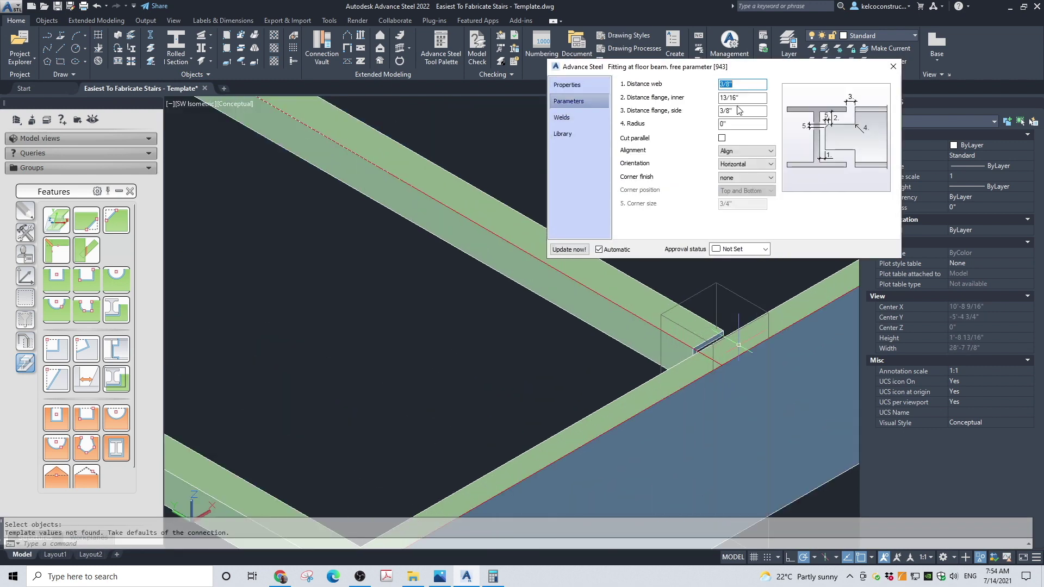
key(Tab)
key(Tab)
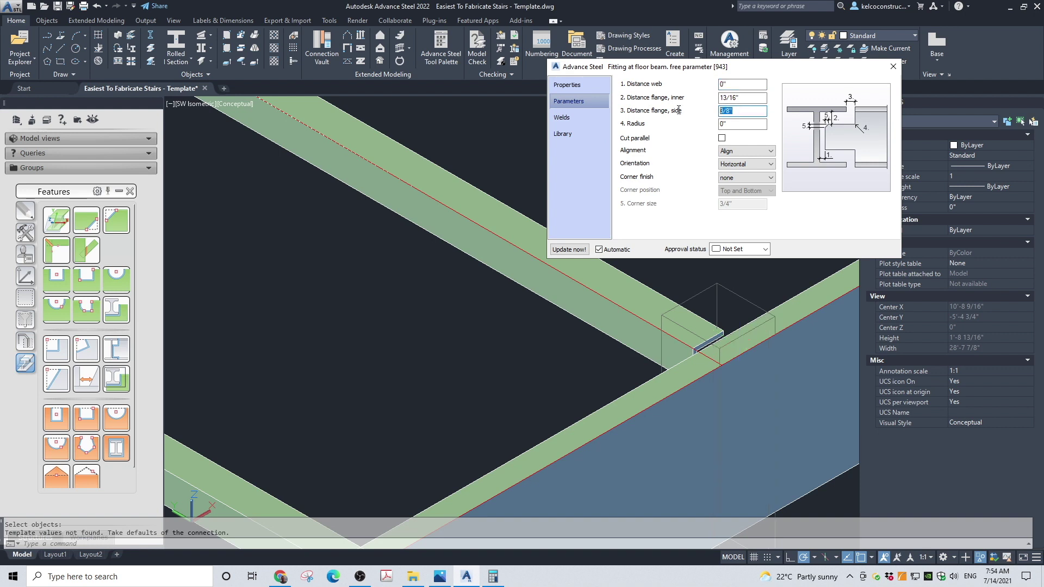
drag(748, 99, 713, 99)
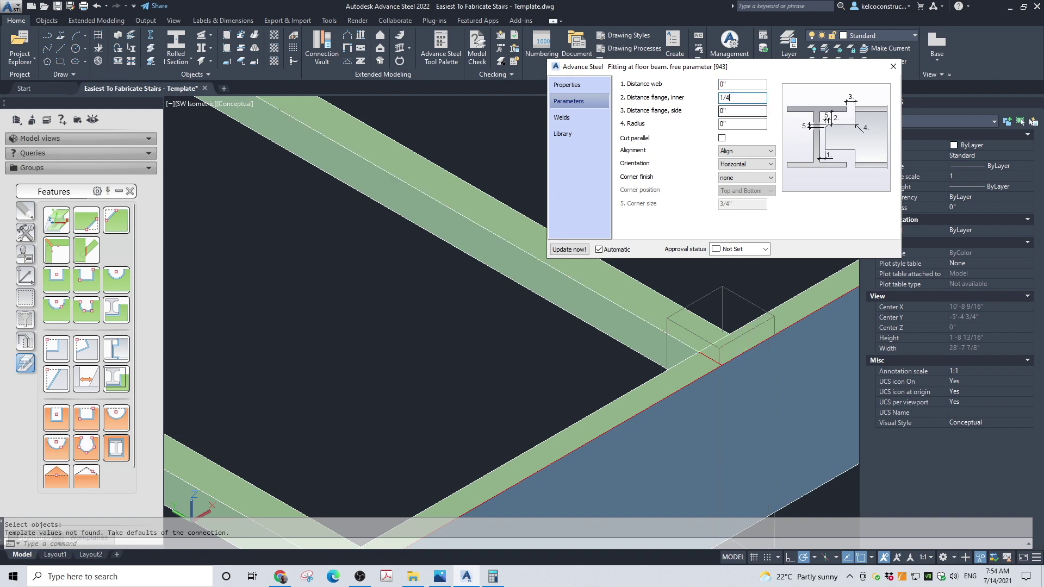
click(893, 66)
Copy the rightmost angle's back-end cope connection to the middle and leftmost support angles
middle_click(730, 174)
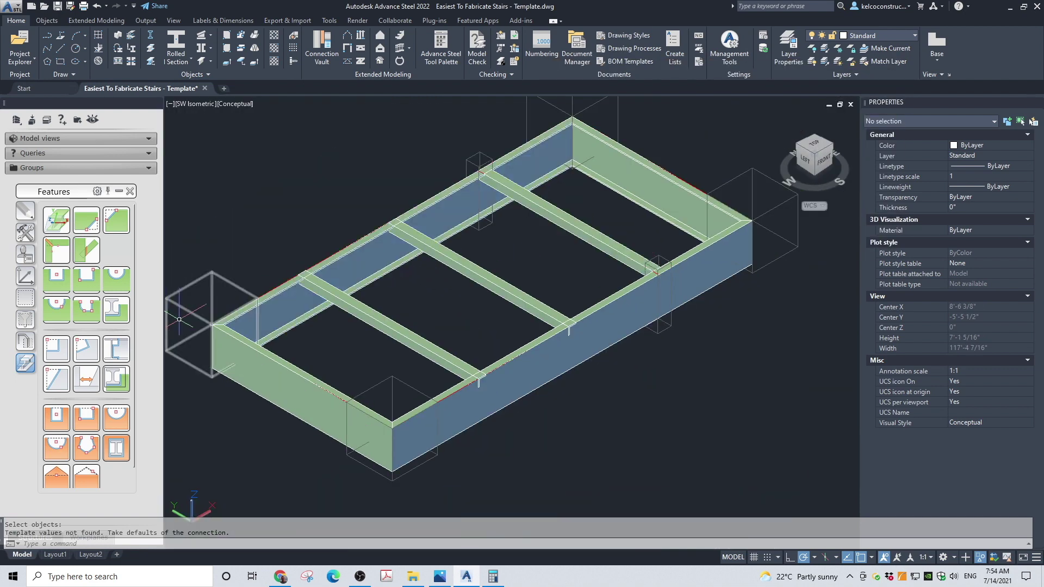
click(23, 233)
click(117, 289)
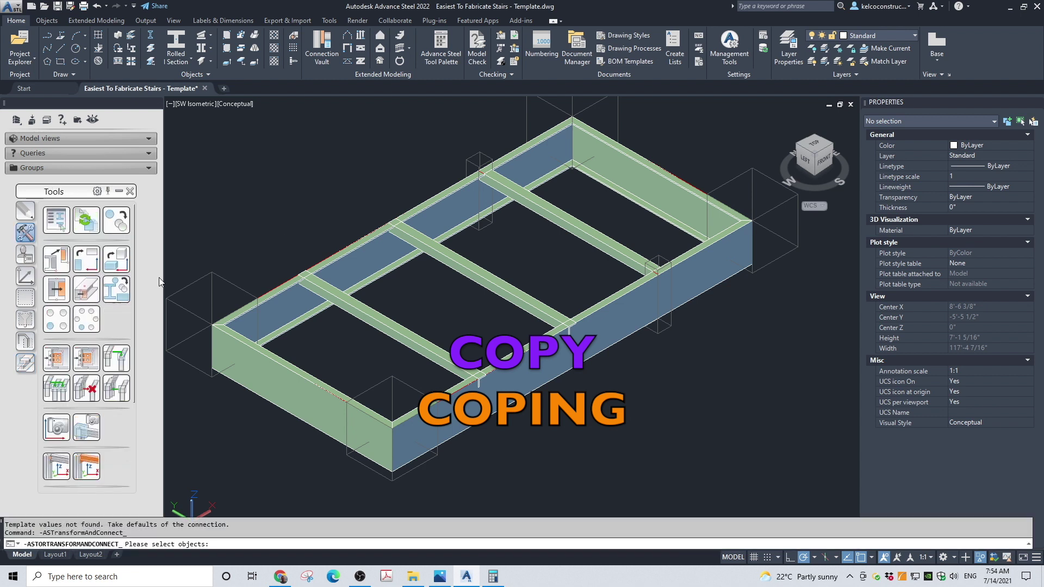
click(470, 163)
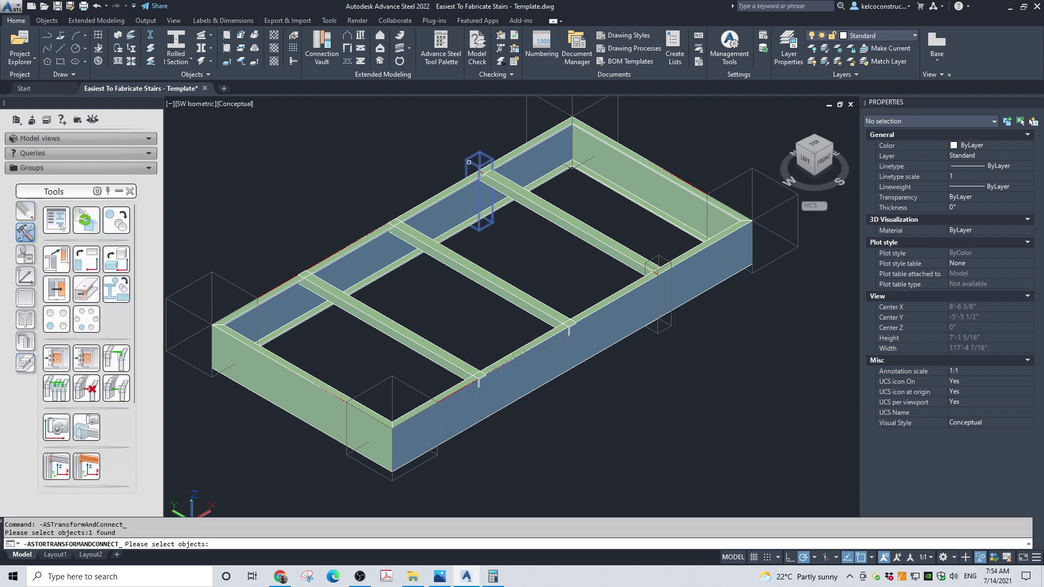
key(Return)
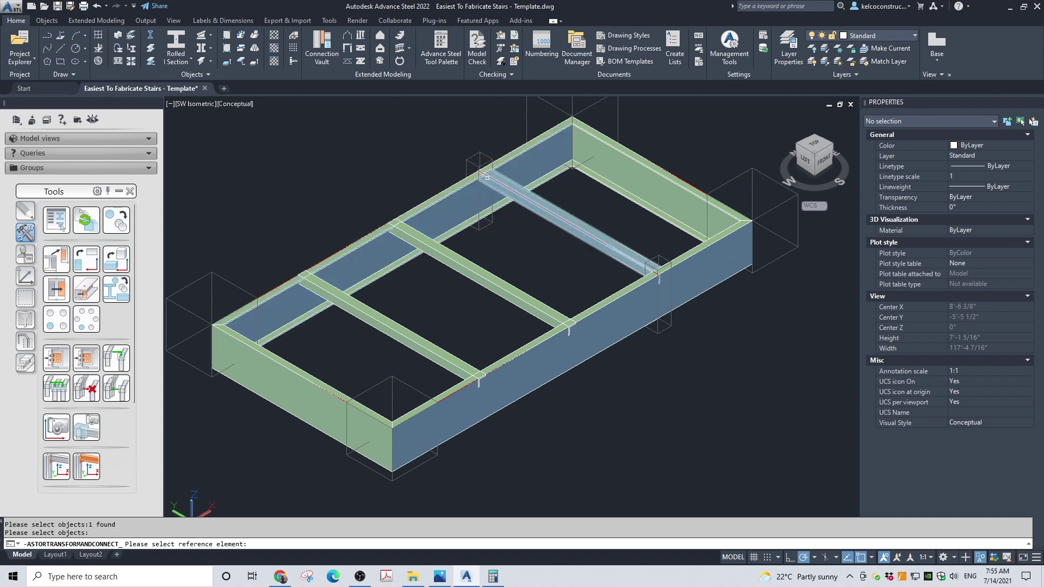
click(489, 199)
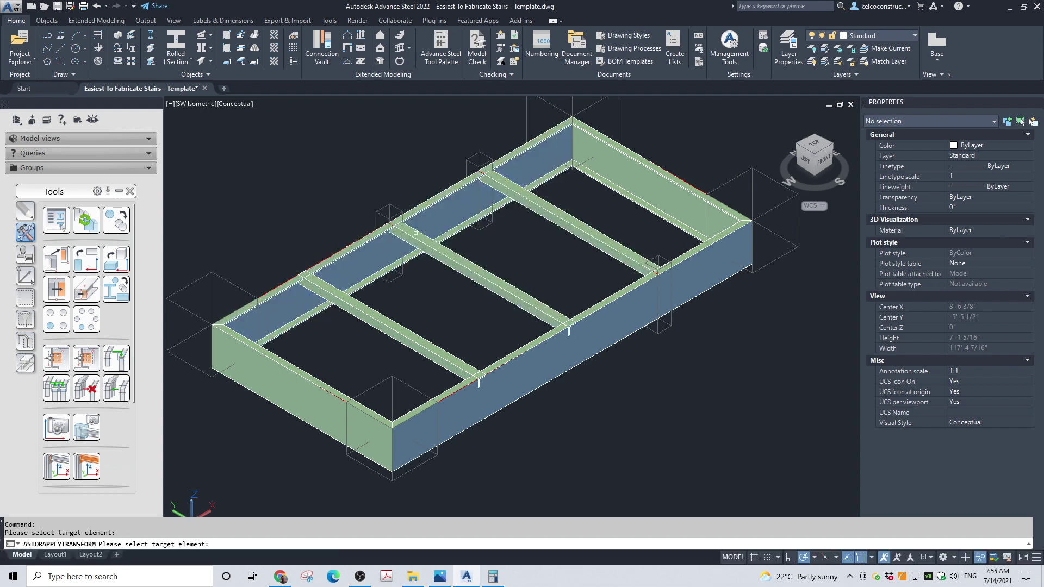
click(316, 284)
click(117, 290)
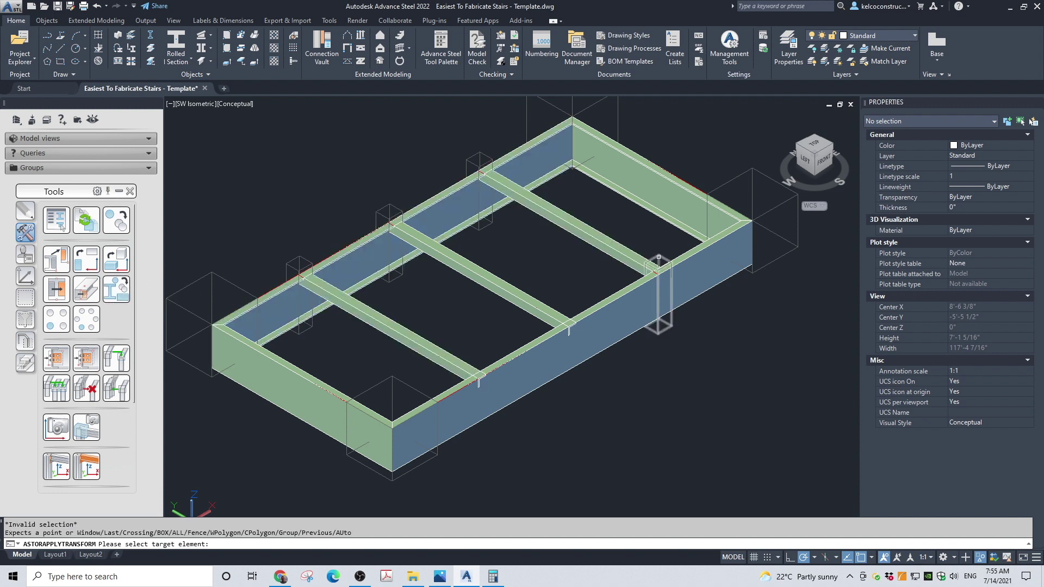
click(637, 256)
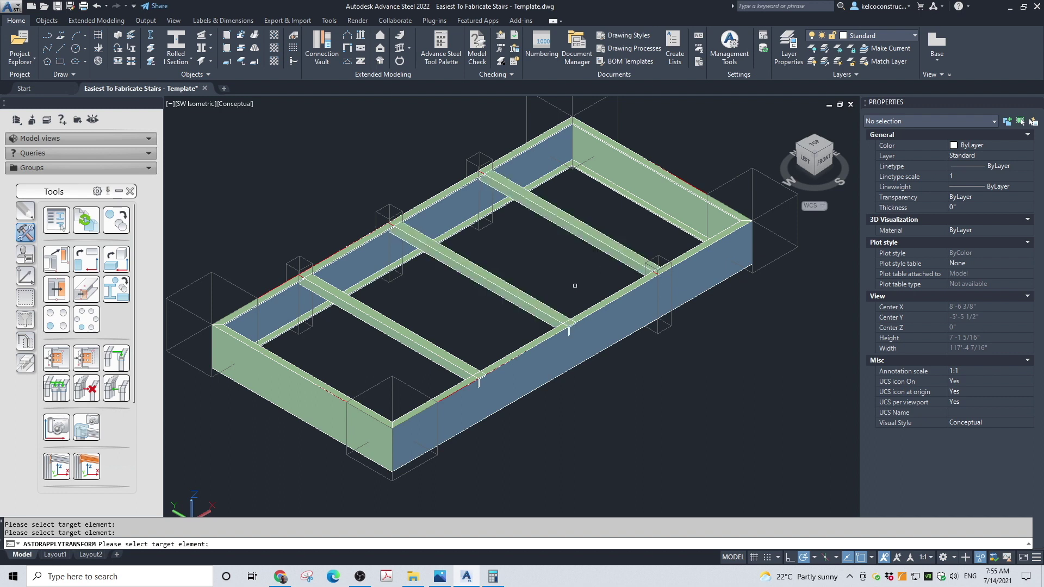
key(Escape)
key(Escape)
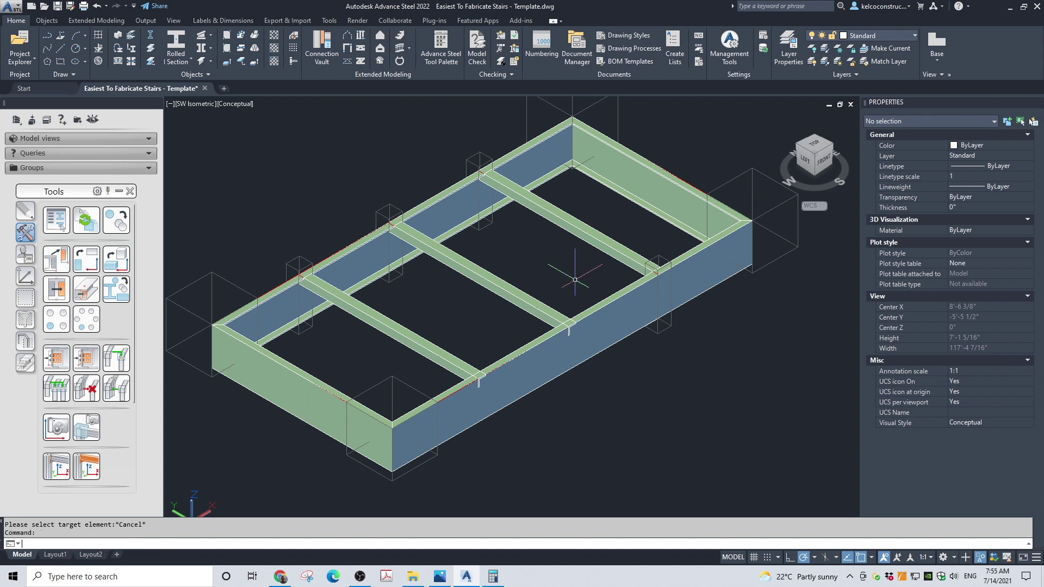
Copy the rightmost angle's front-end cope connection to the middle and leftmost support angles
click(116, 288)
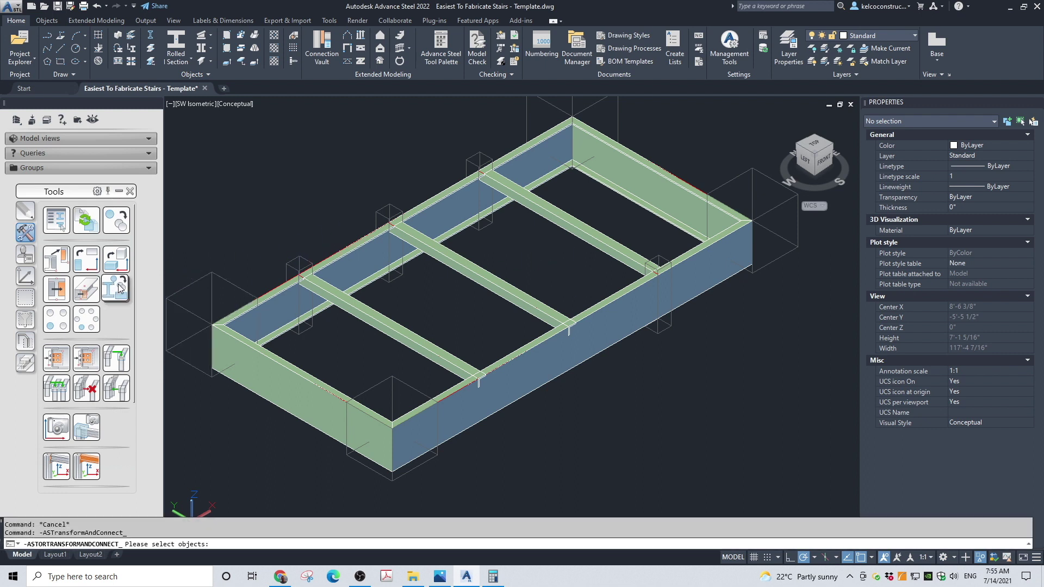
click(660, 254)
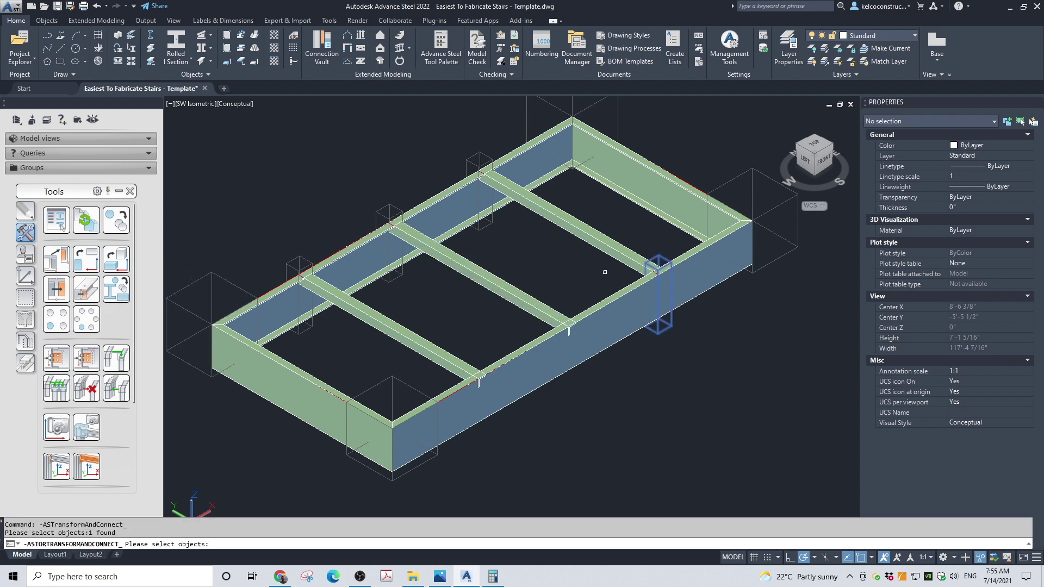
key(Return)
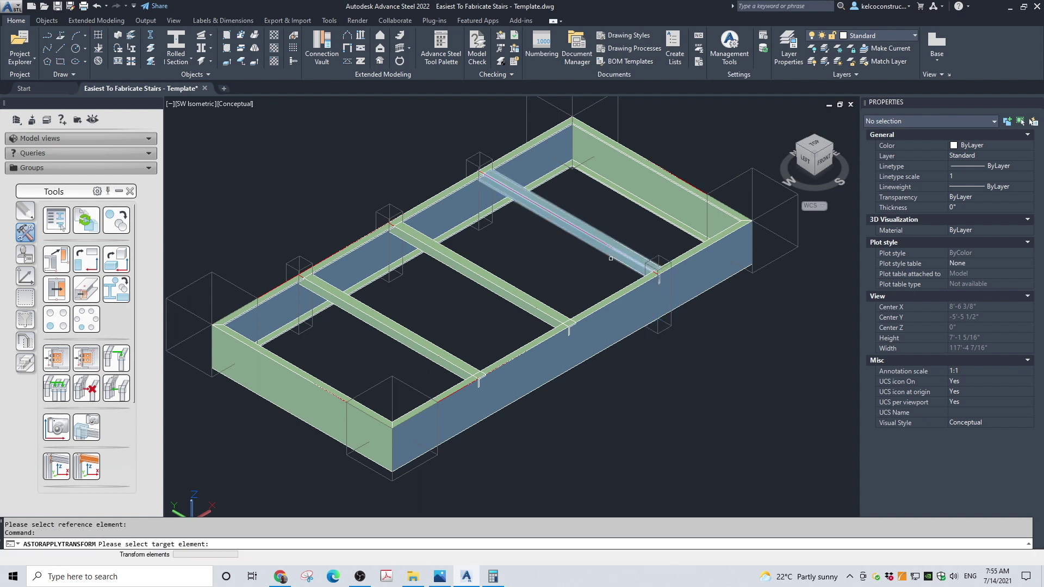
click(531, 308)
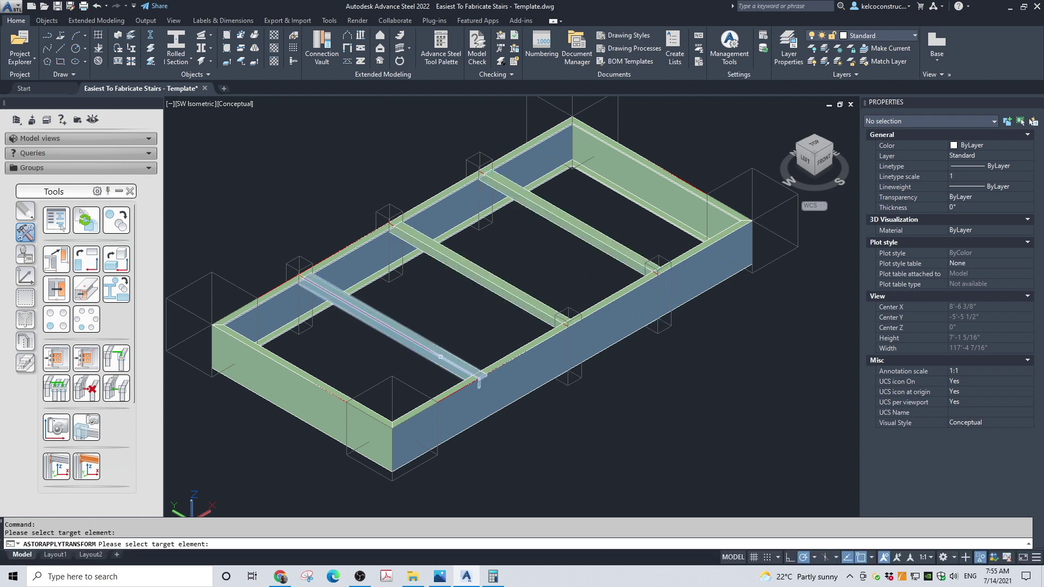
click(454, 354)
key(Escape)
key(Escape)
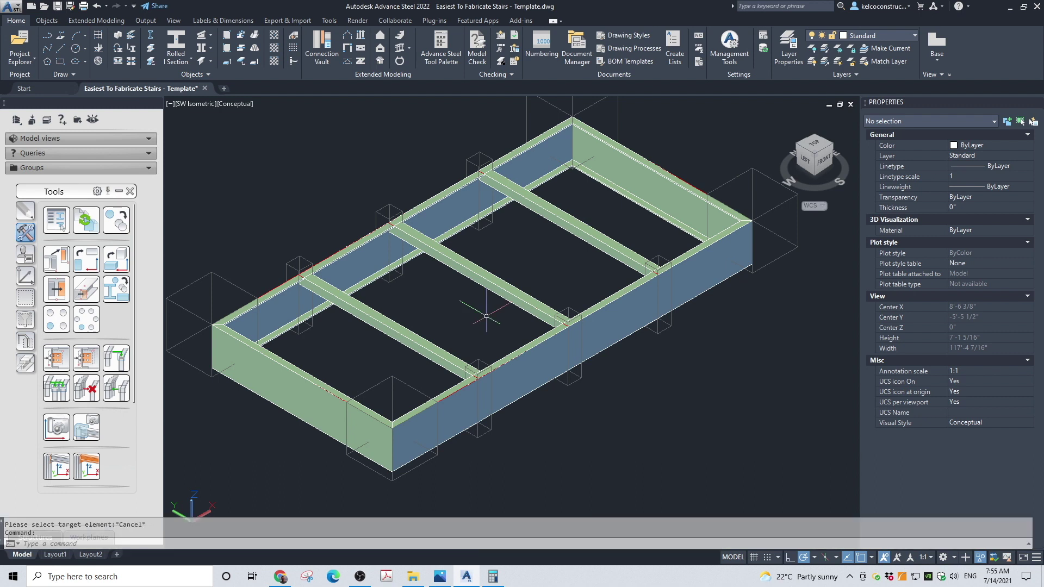
End the object isolation so the stair flights and floor slabs are displayed along with the landing frame
right_click(527, 255)
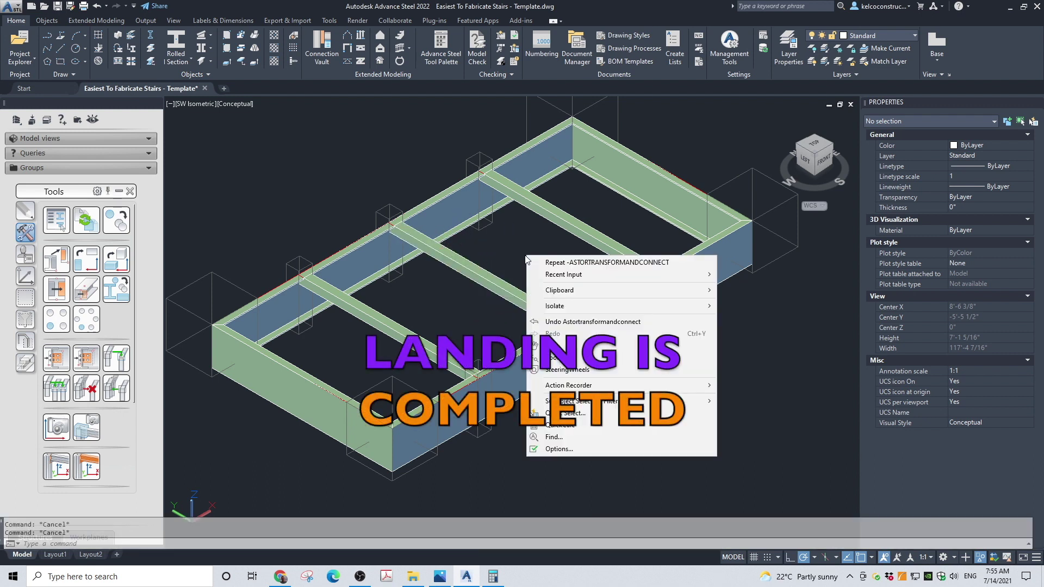
mouse_move(675, 307)
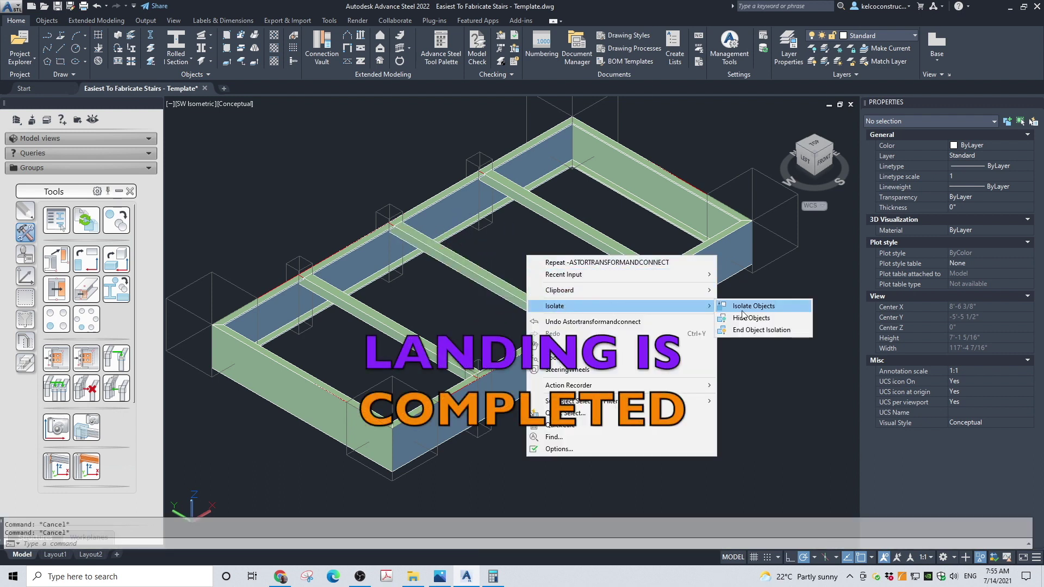
click(762, 330)
scroll(713, 342, down, 4)
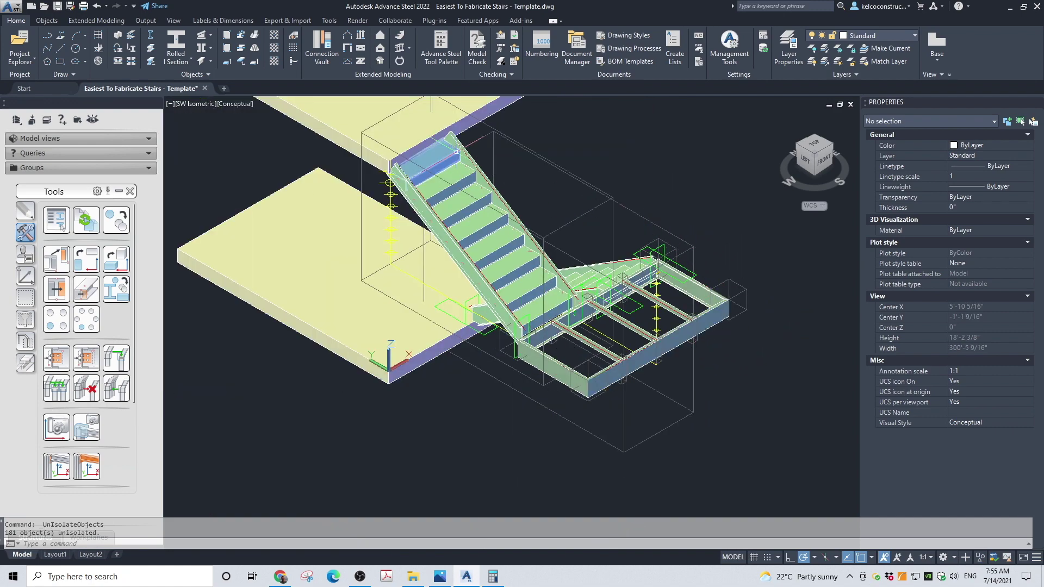
Examine the joint where the upper flight's near stringer meets the corner of the landing frame
scroll(437, 359, up, 10)
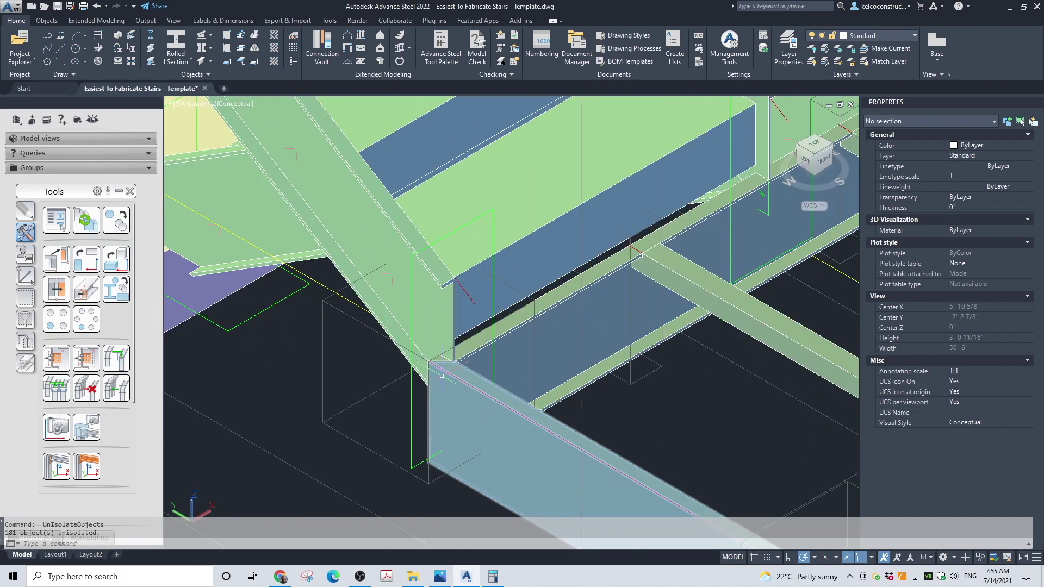
scroll(437, 358, up, 3)
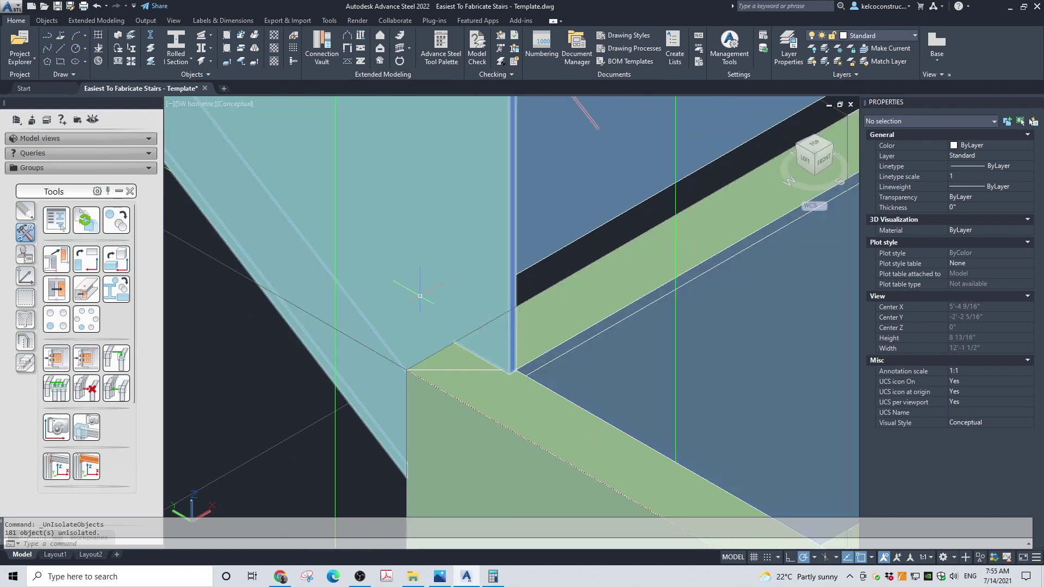
click(233, 103)
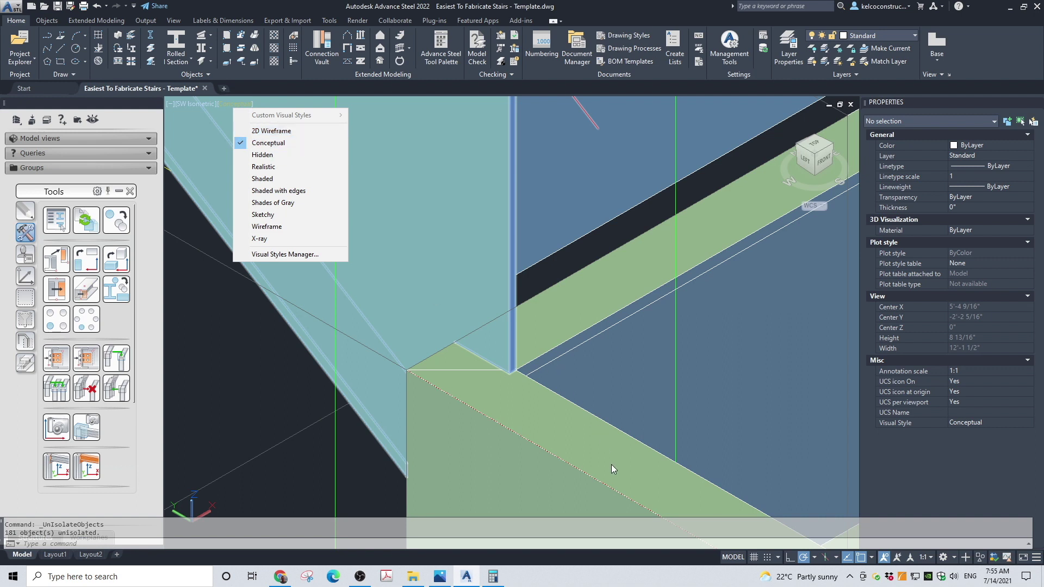
click(220, 136)
click(182, 258)
scroll(310, 362, down, 4)
key(Escape)
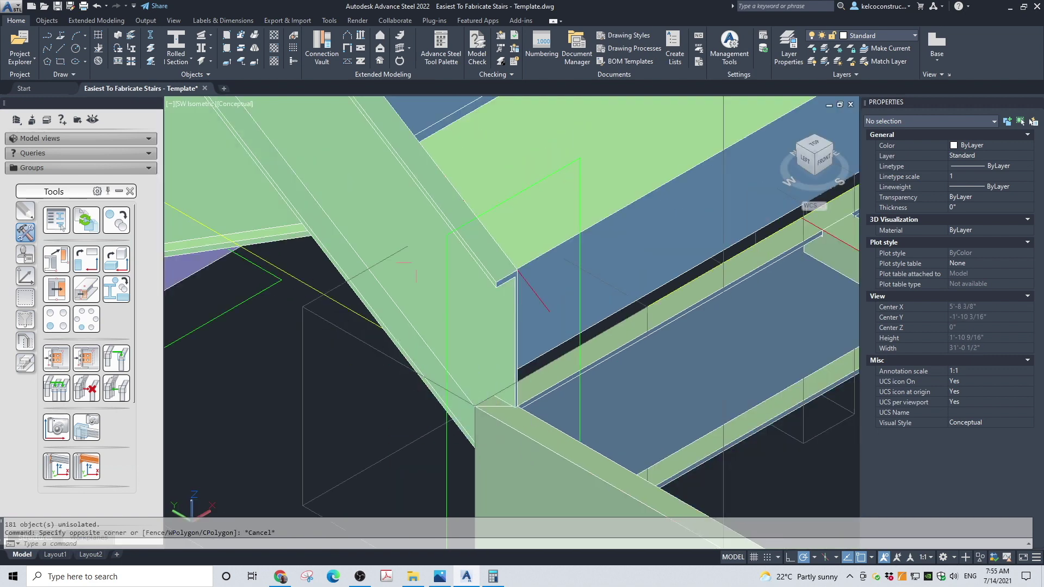
scroll(411, 269, down, 10)
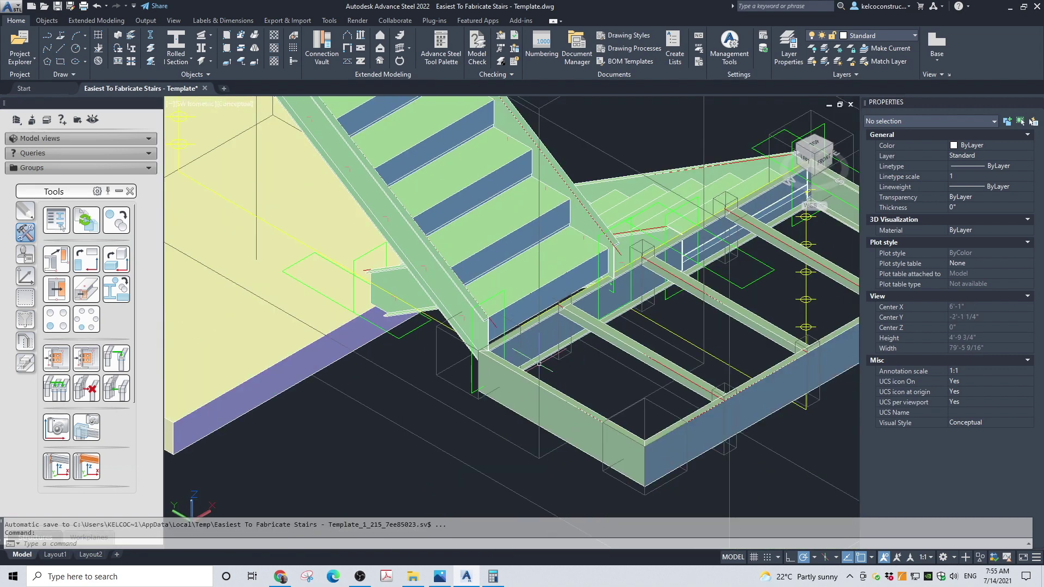
Set the visual style to 2D Wireframe for working at the upper flight's top end beside the floor slab
scroll(432, 230, up, 10)
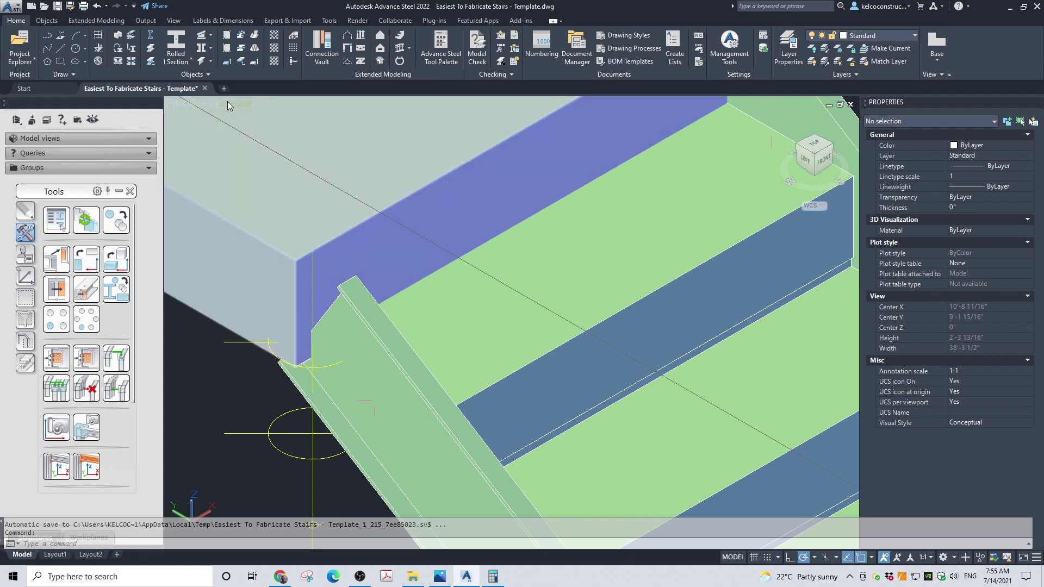
click(228, 101)
click(242, 134)
scroll(314, 315, up, 4)
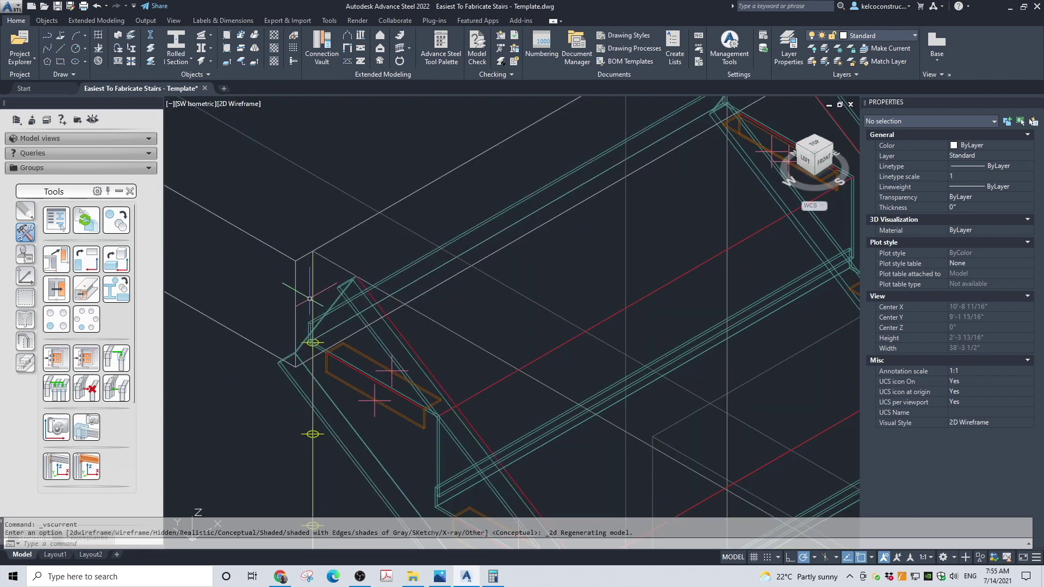
Move the UCS origin to the top back corner of the uppermost tread and rotate the UCS about X so its XY plane is vertical
click(26, 277)
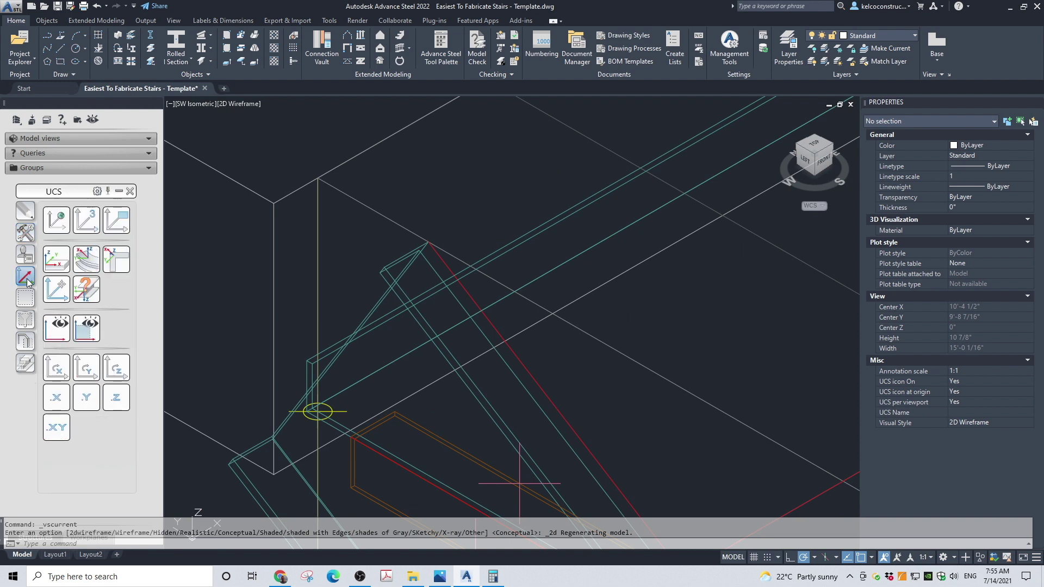
click(54, 219)
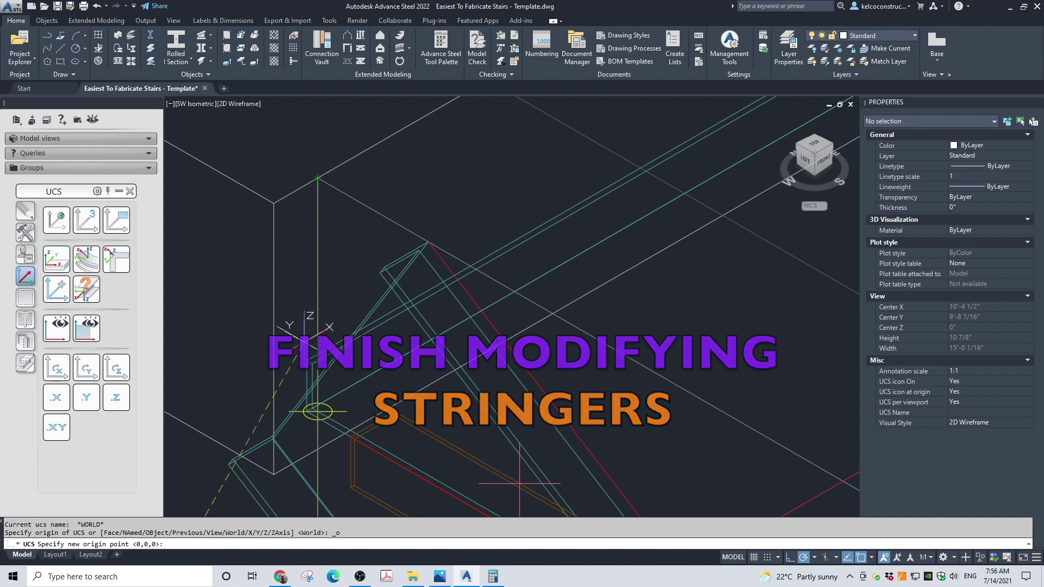
click(310, 362)
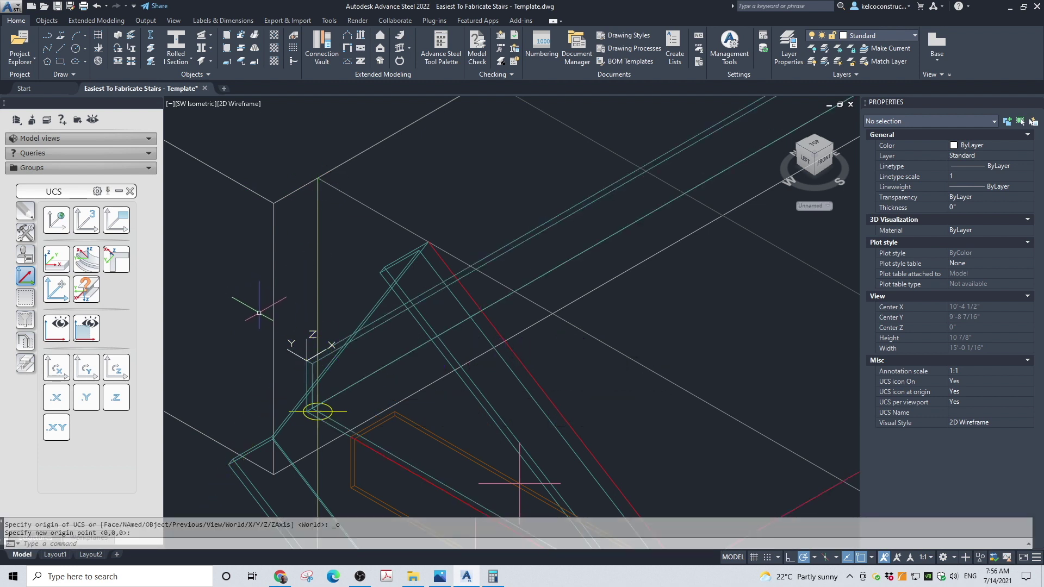
click(56, 369)
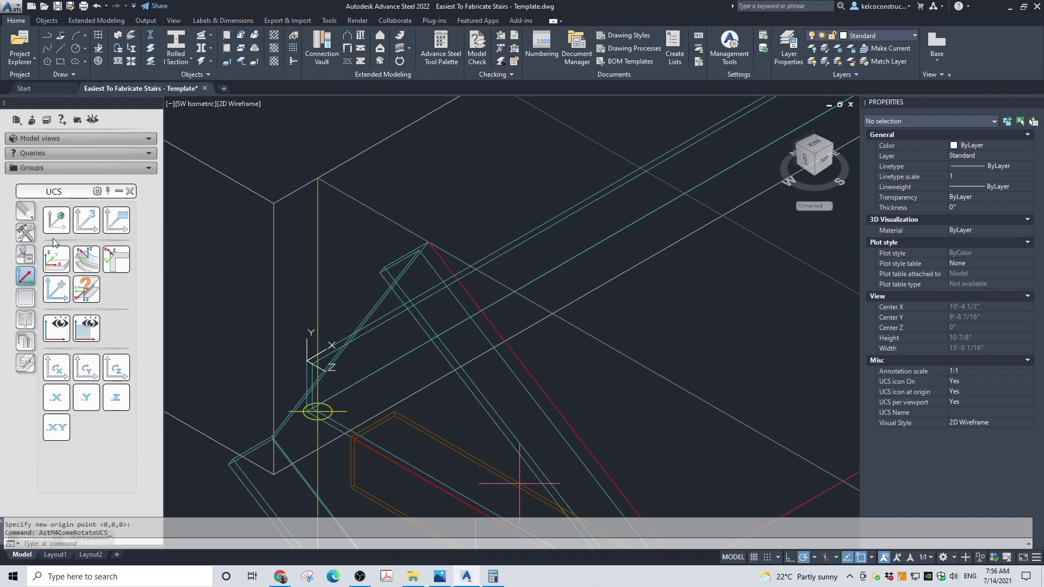
Cut the upper ends of both upper-flight stringers vertically at the current UCS plane
click(24, 363)
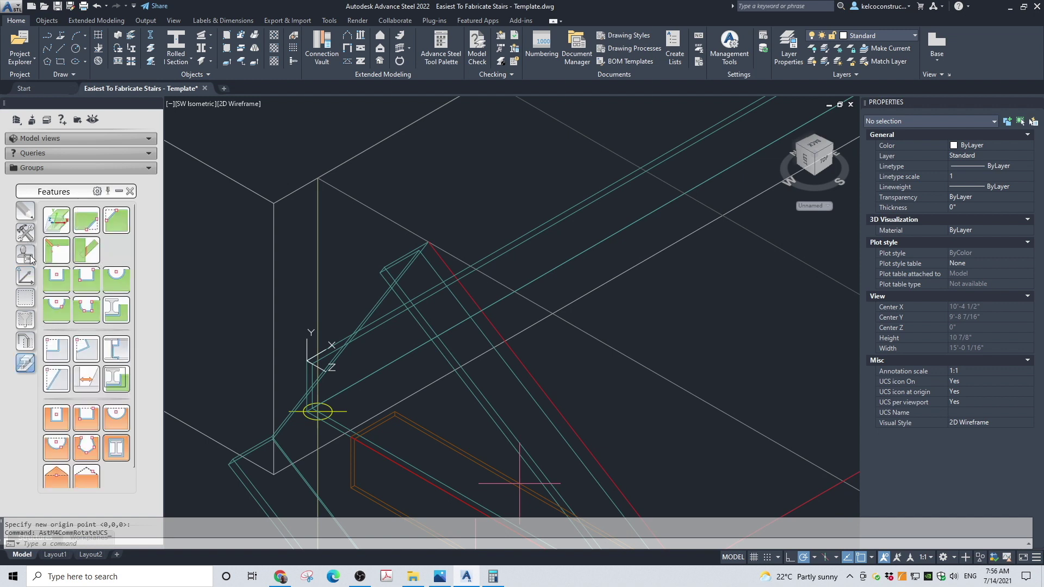
click(61, 228)
scroll(390, 299, down, 2)
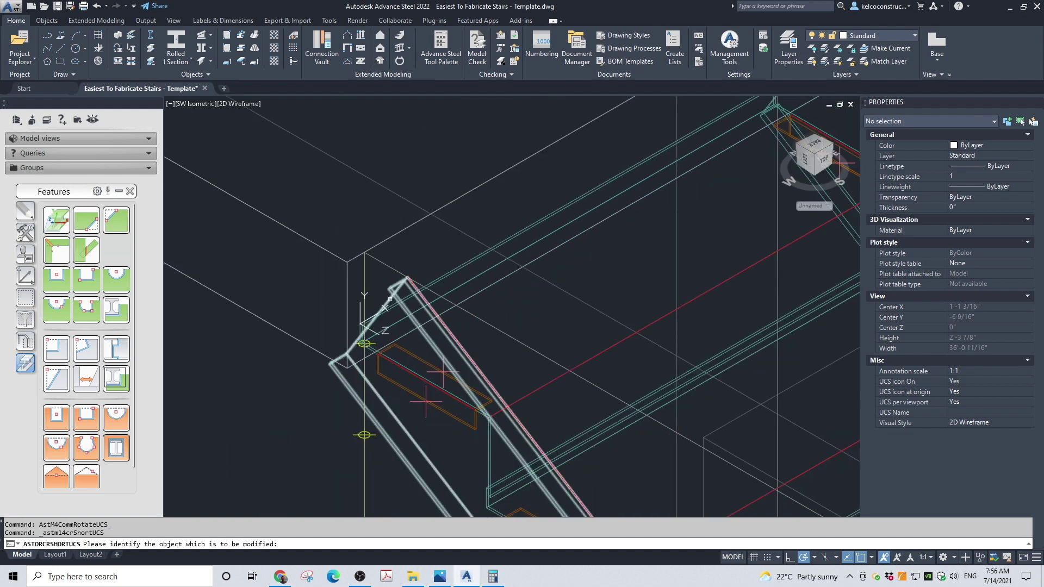
click(390, 290)
scroll(385, 270, down, 2)
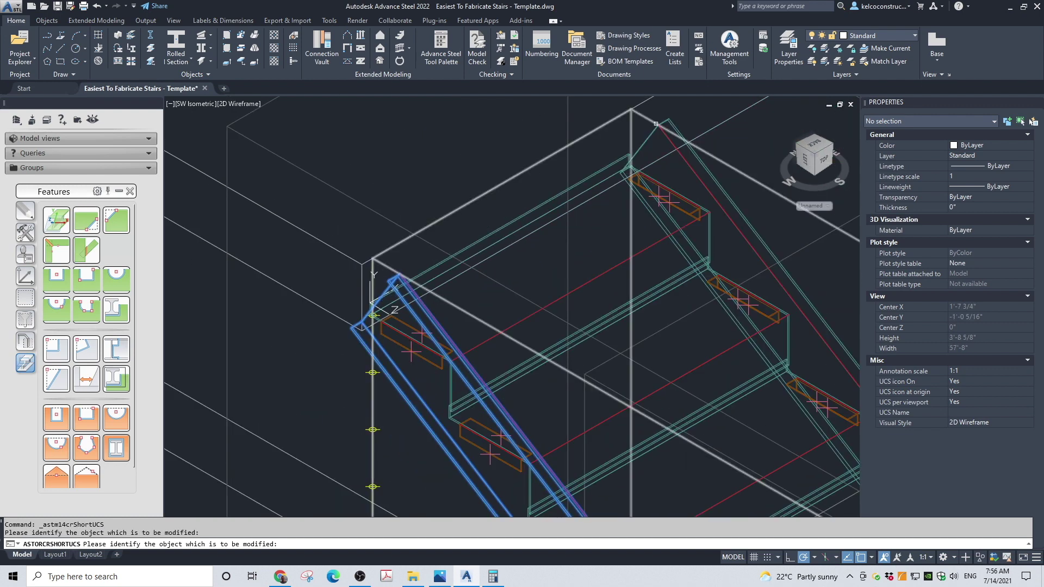
click(656, 129)
key(Escape)
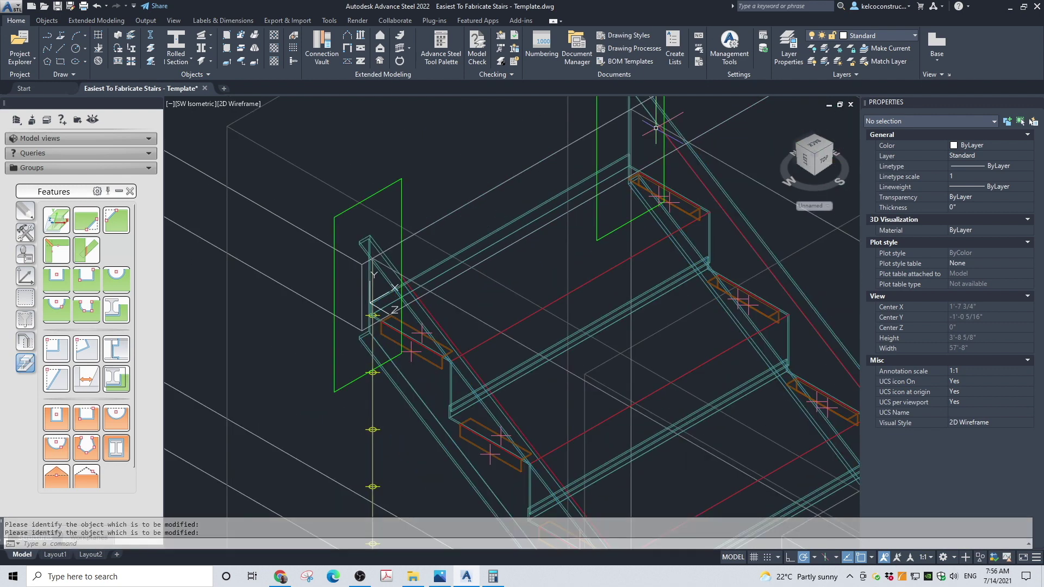
Move the UCS origin to the slab's top edge at the near stringer and rotate the UCS about X to make its XY plane horizontal
scroll(358, 272, up, 6)
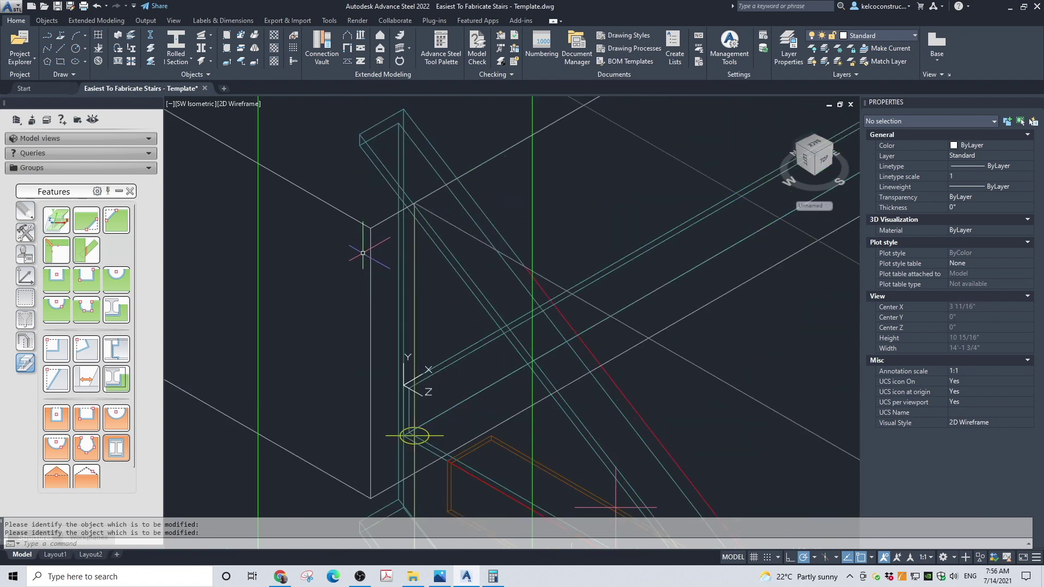
click(27, 279)
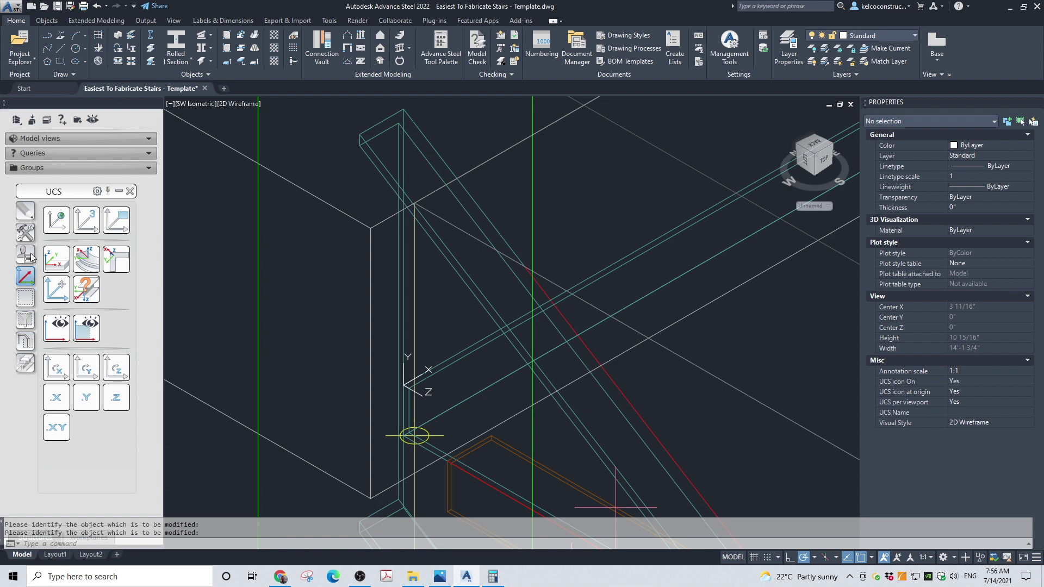
click(60, 288)
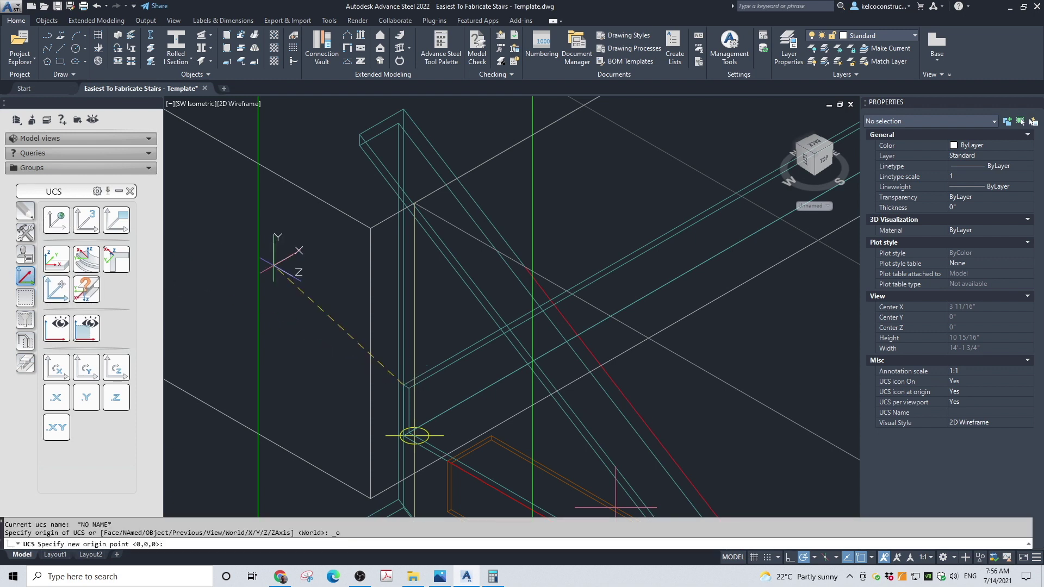
scroll(418, 185, up, 5)
click(391, 223)
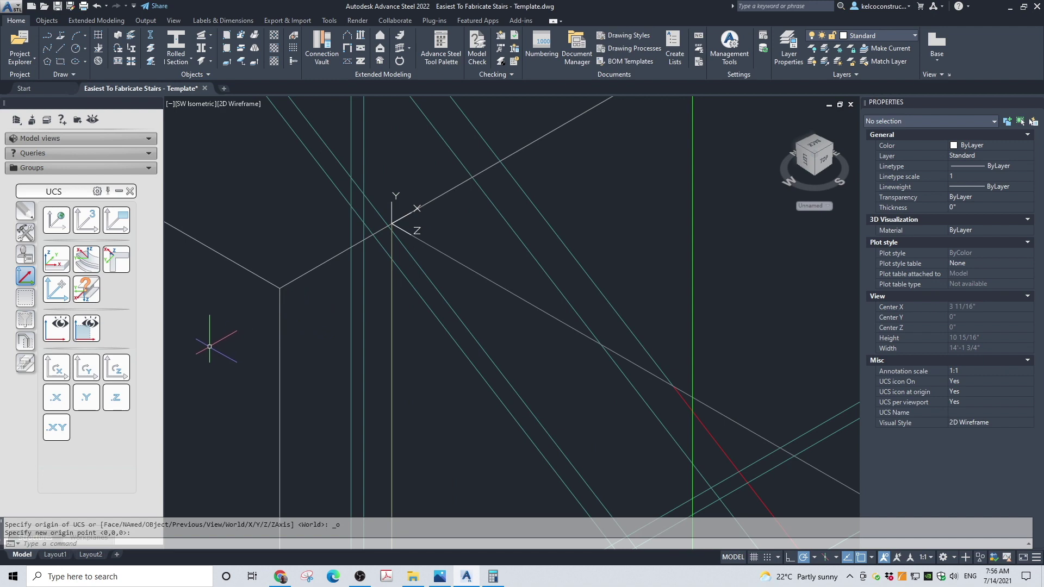
click(51, 370)
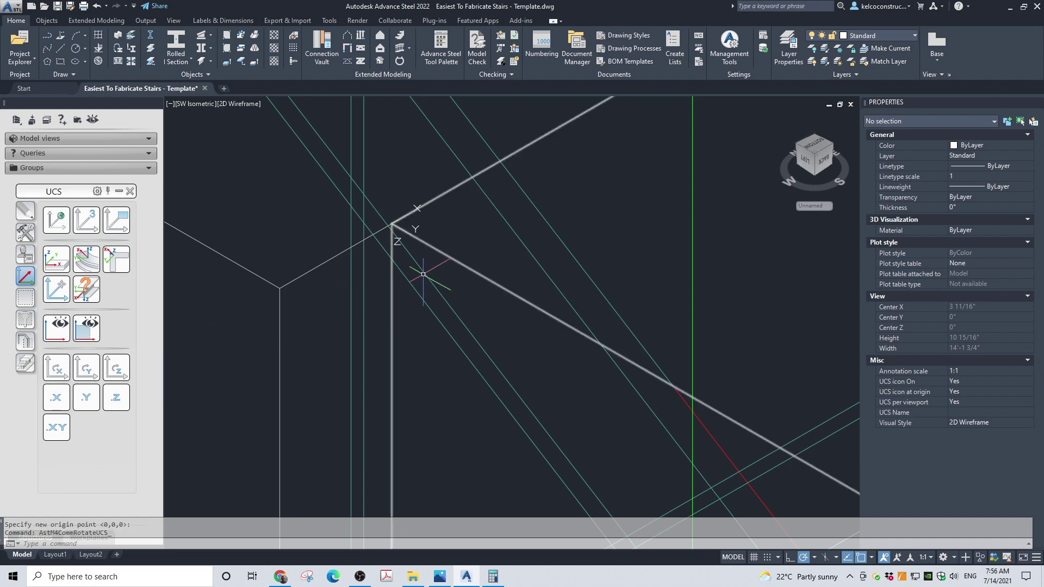
Cut the tops of both upper-flight stringers at the horizontal UCS plane, flush with the top of the slab
scroll(403, 272, down, 4)
scroll(392, 271, down, 3)
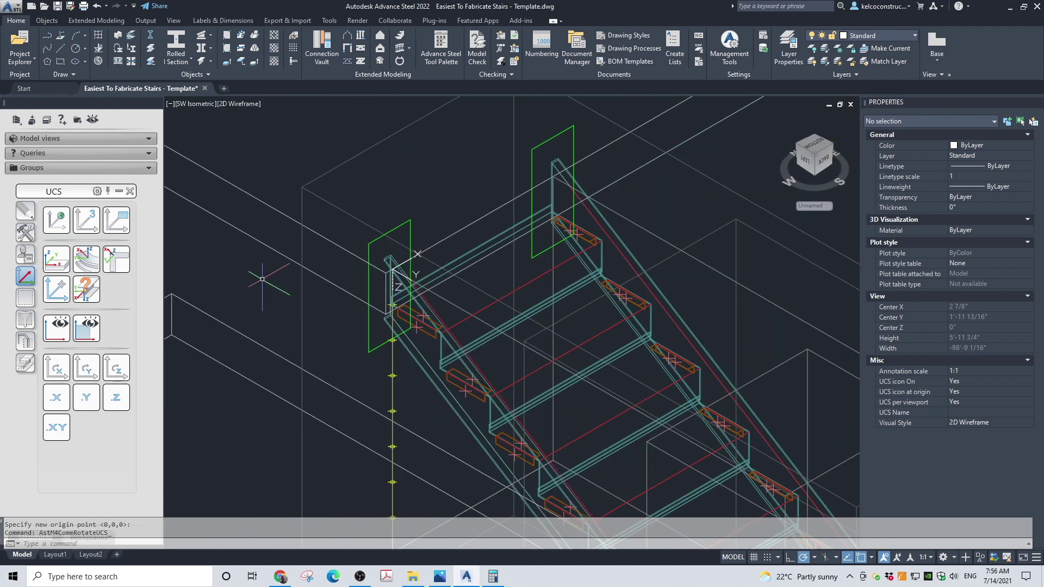
click(30, 362)
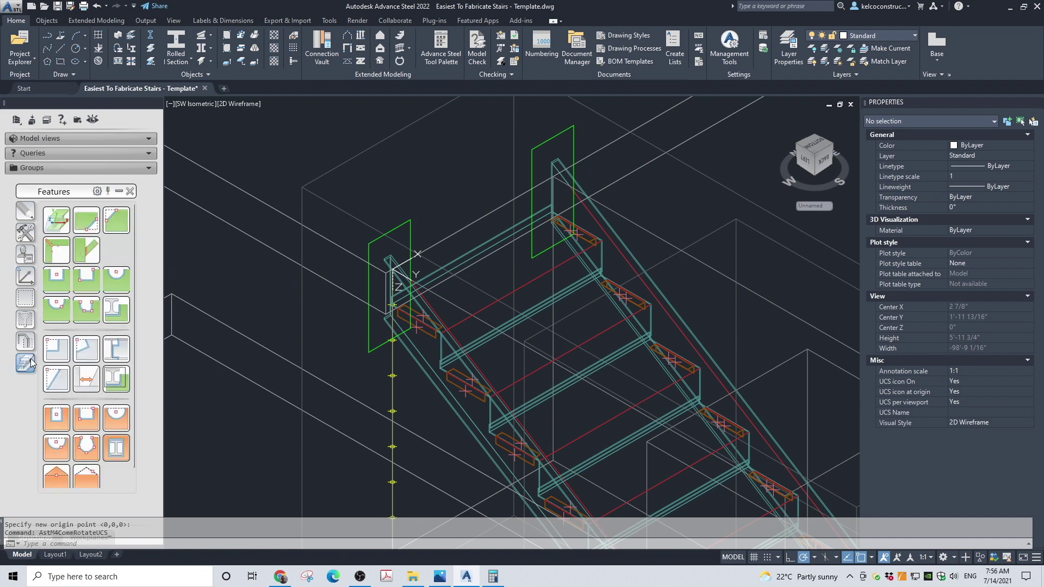
click(56, 220)
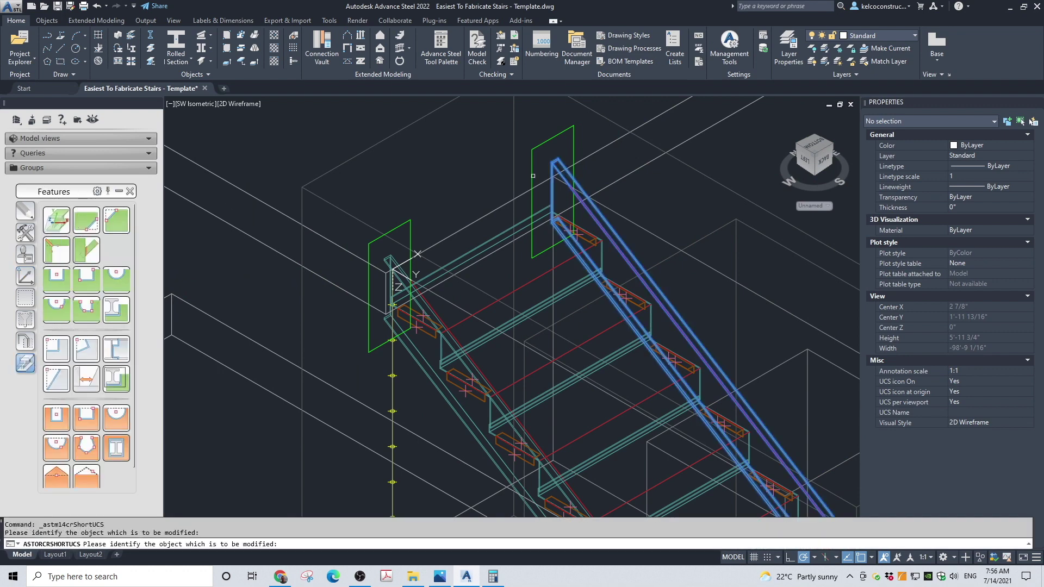
click(395, 255)
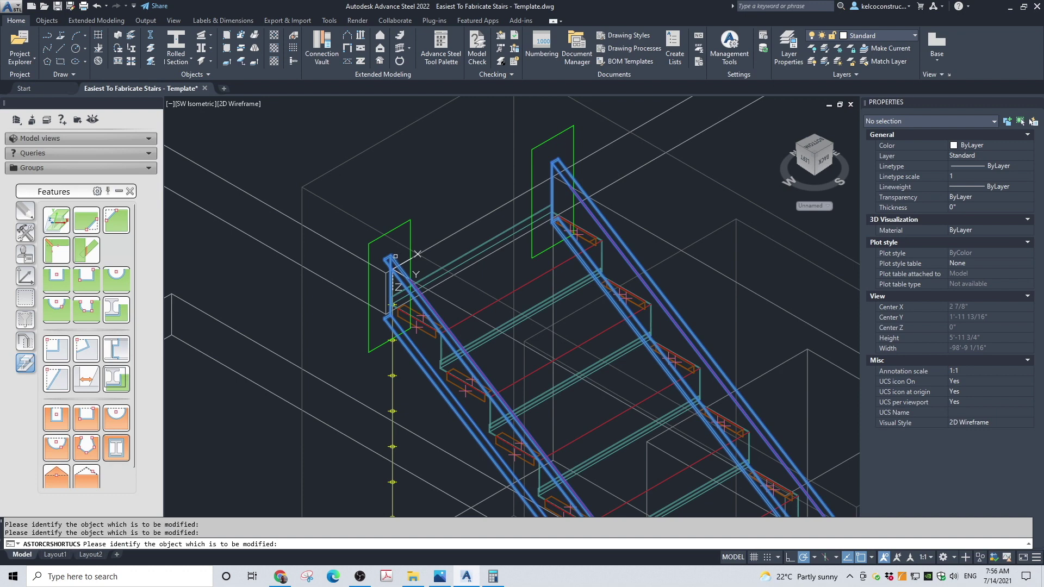
key(Return)
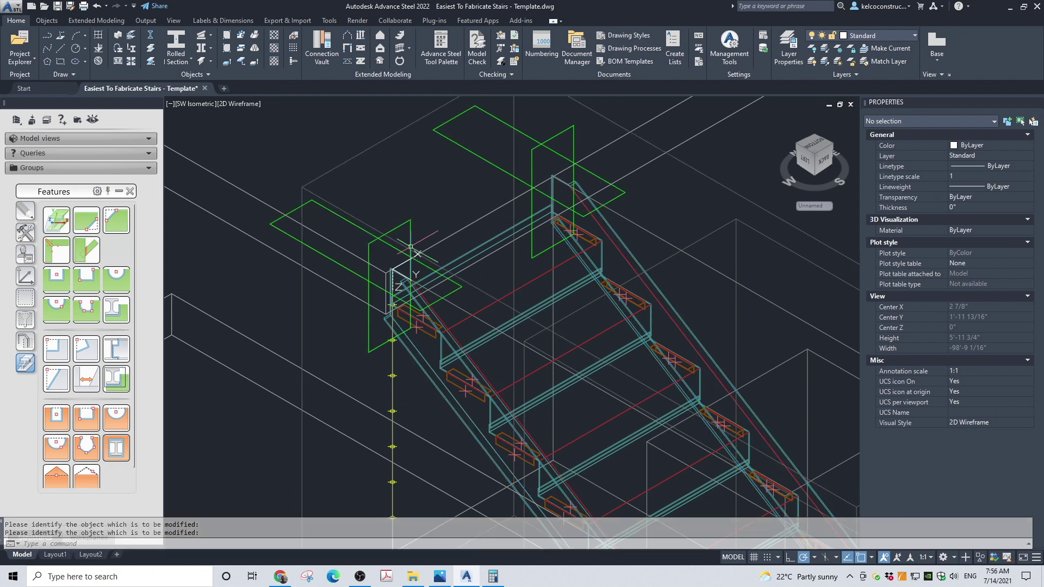
Set the visual style to Conceptual and show the near stringer's trimmed top end close up
click(228, 107)
click(242, 143)
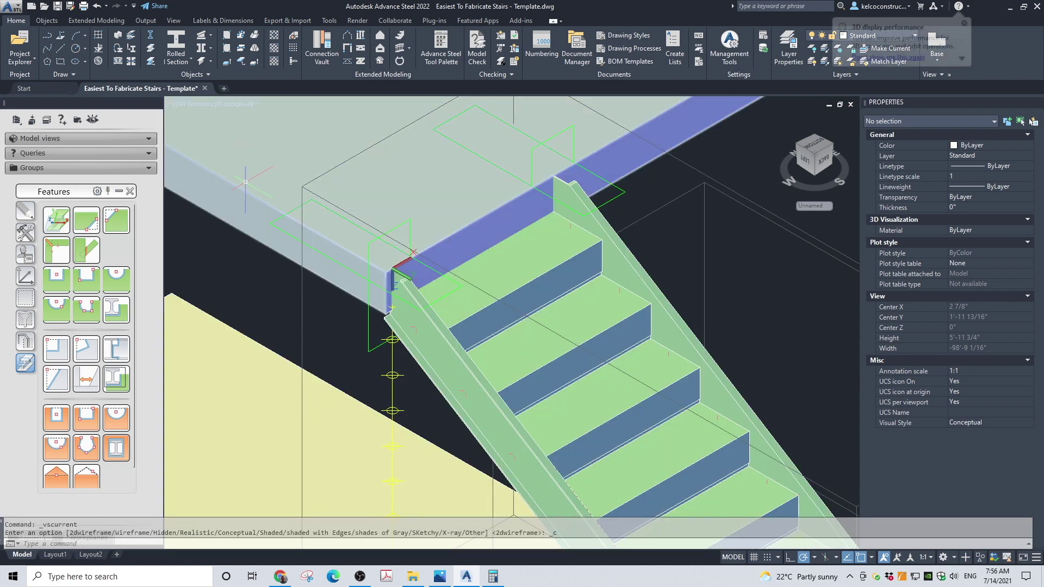
scroll(246, 182, up, 12)
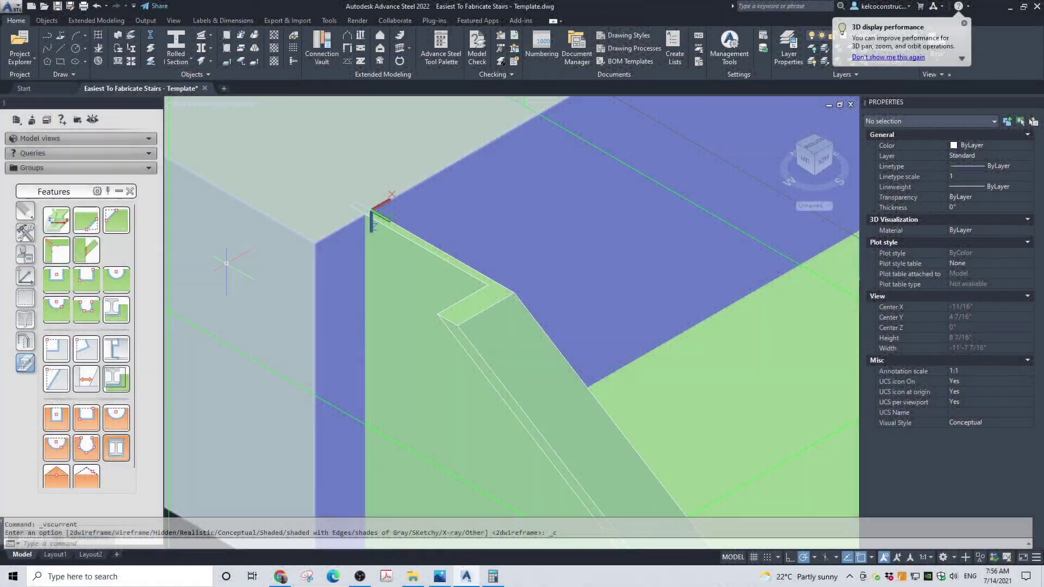
Create a rectangular plate between diagonal corners of the near stringer's trimmed top, from the web's back end to the flange tip, with thickness 3/16"
click(227, 36)
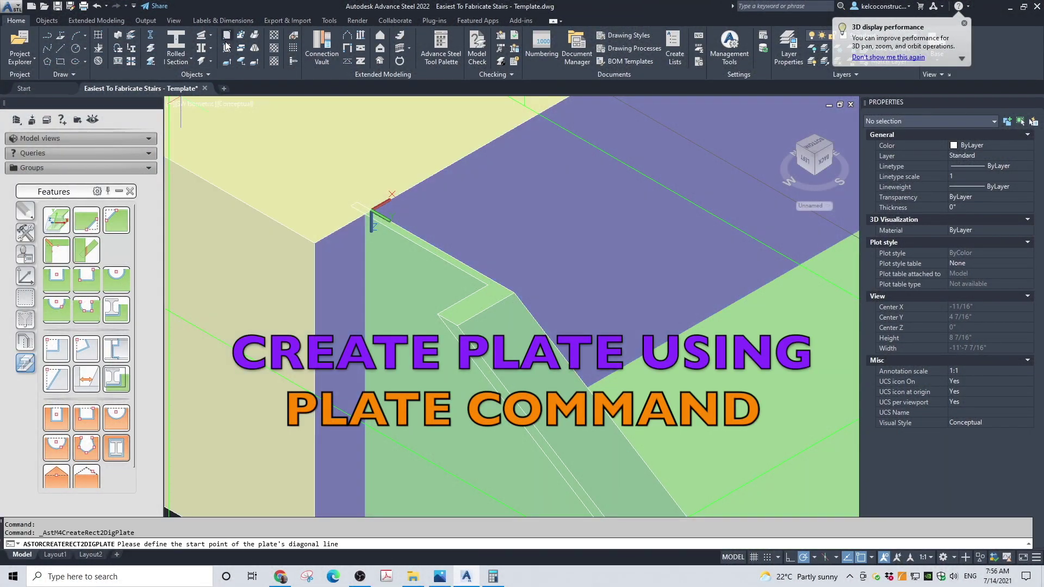
click(351, 206)
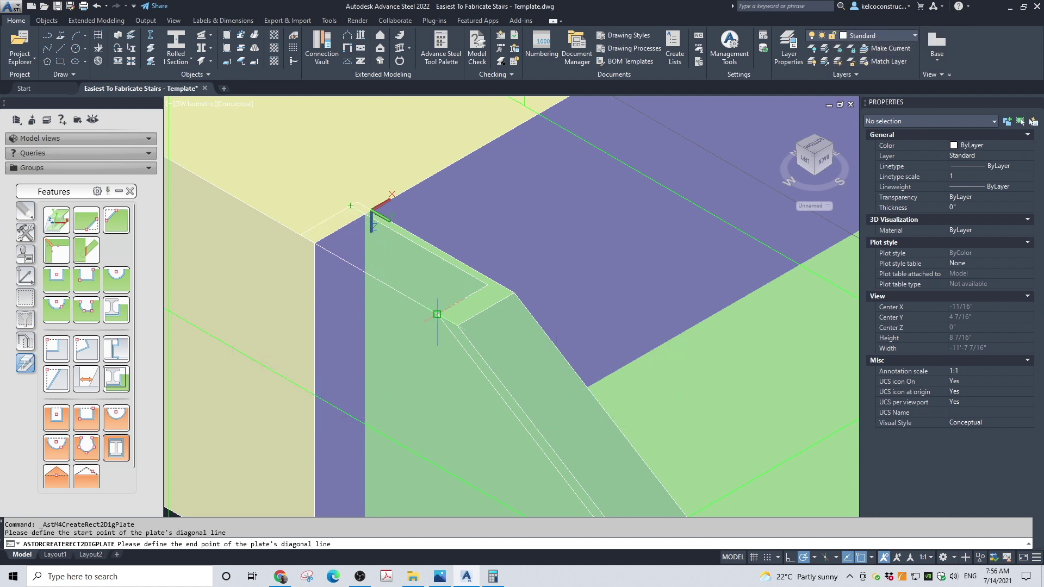
click(436, 314)
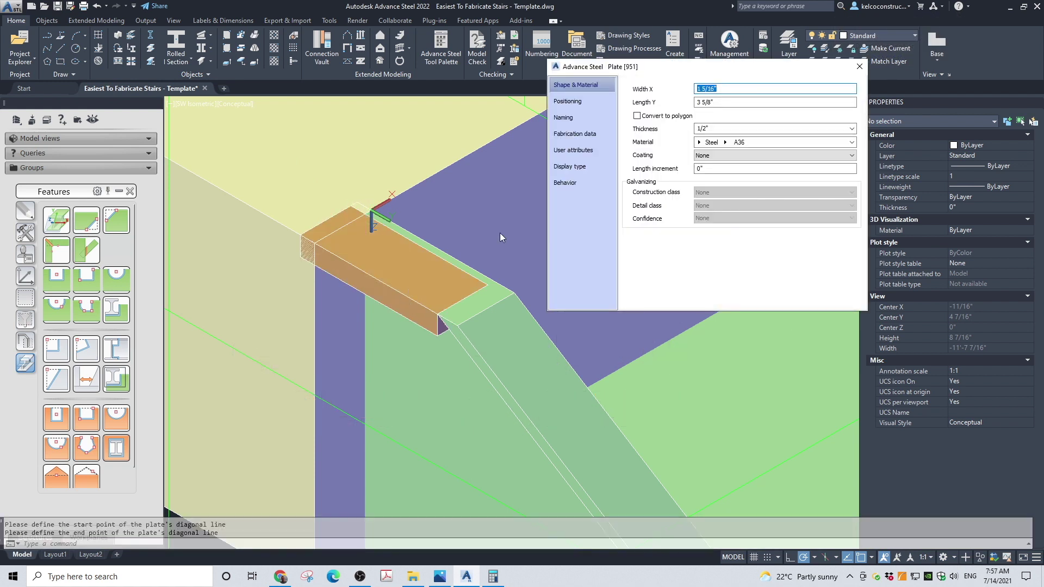
click(711, 128)
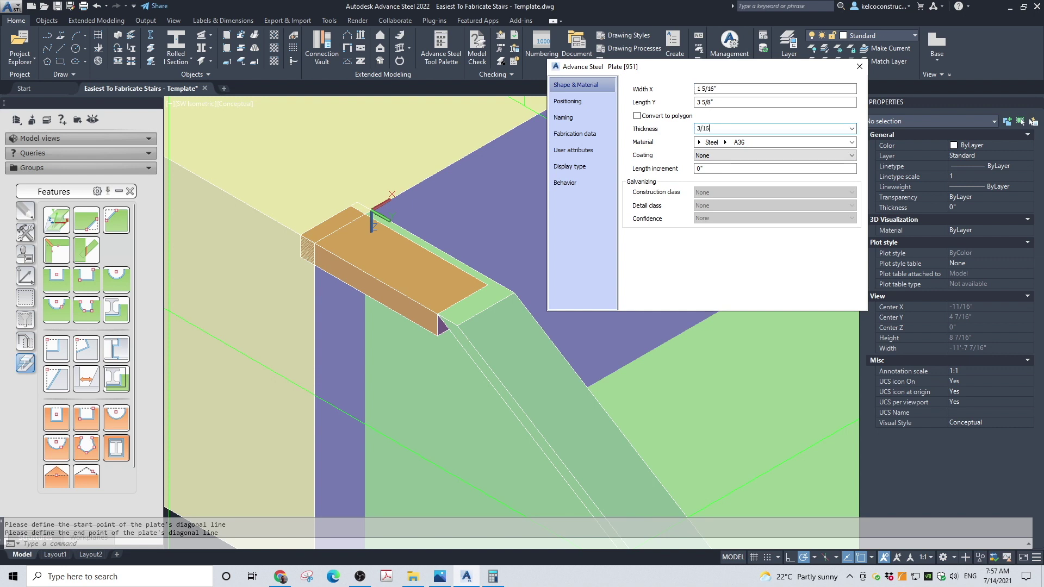
key(Return)
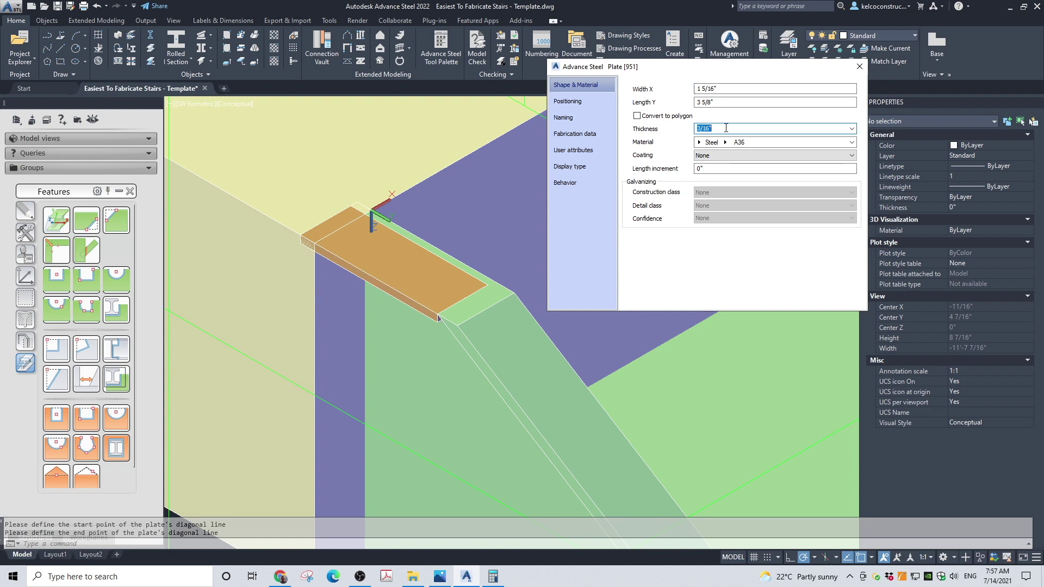
Copy the cap plate by its lower front corner from the near upper-flight stringer to the far stringer's trimmed top end
click(859, 66)
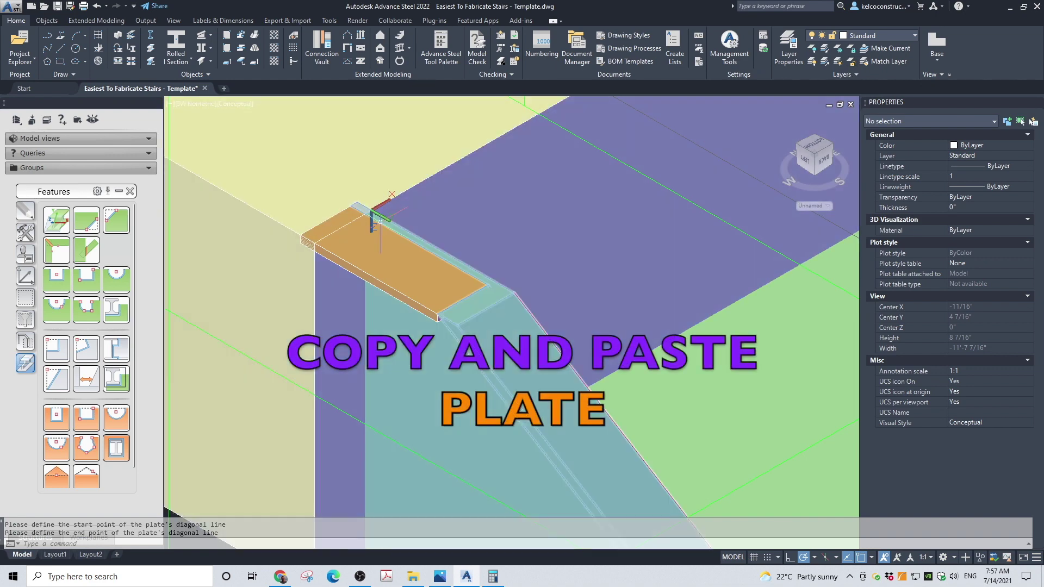
click(381, 223)
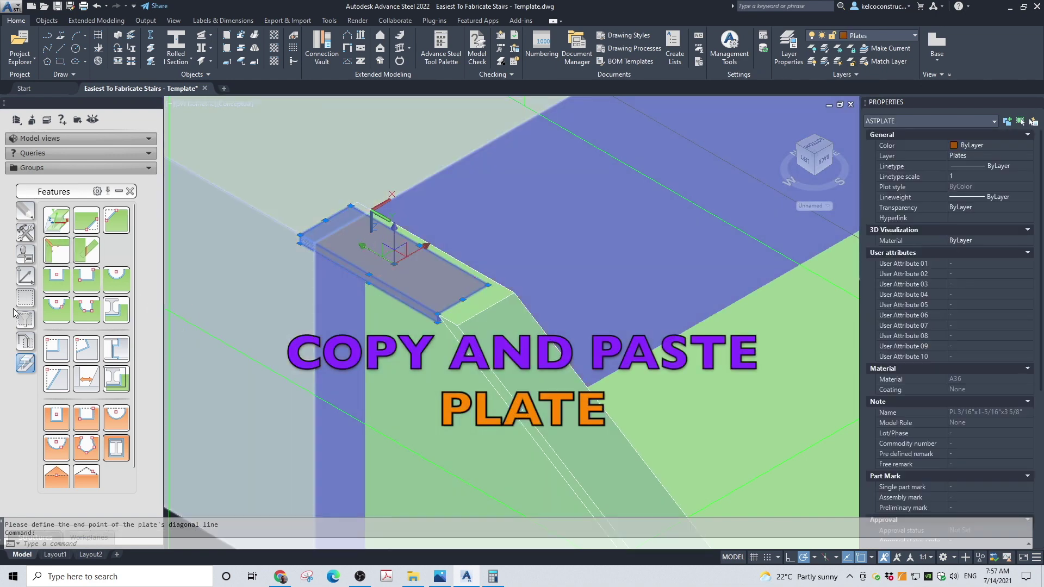
click(30, 211)
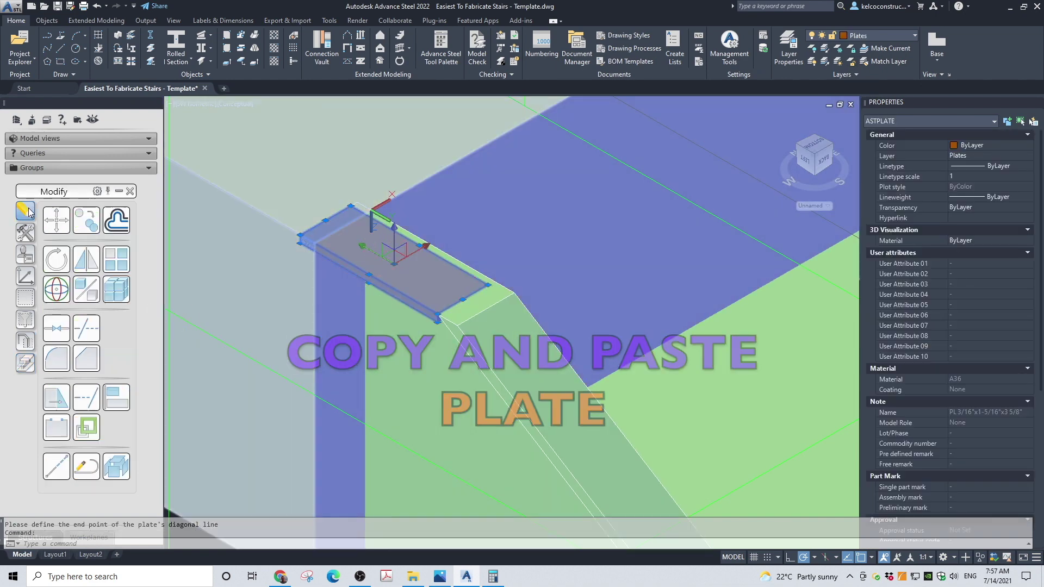
click(84, 223)
scroll(439, 320, up, 4)
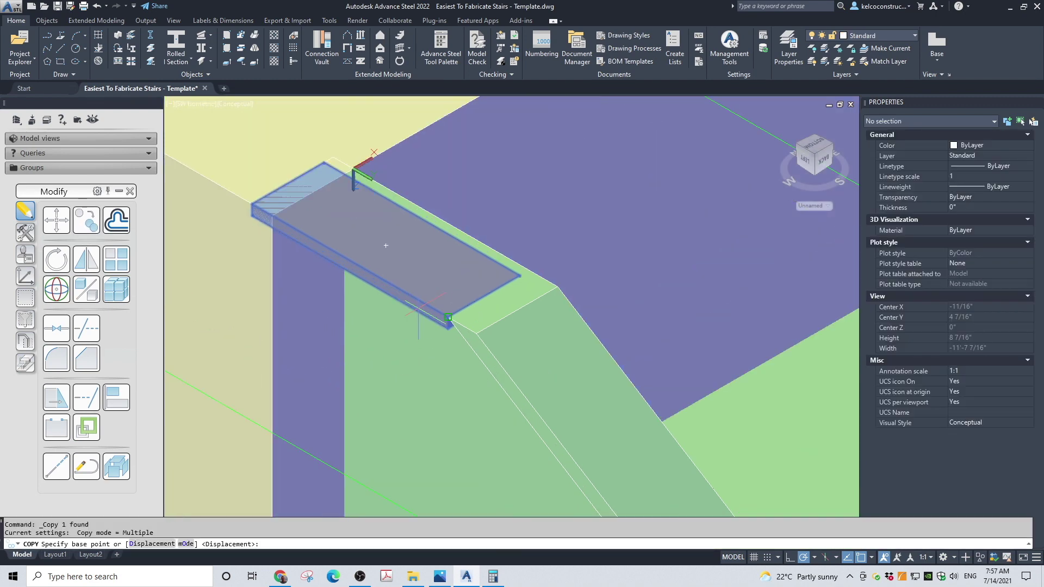
click(446, 327)
scroll(447, 327, down, 5)
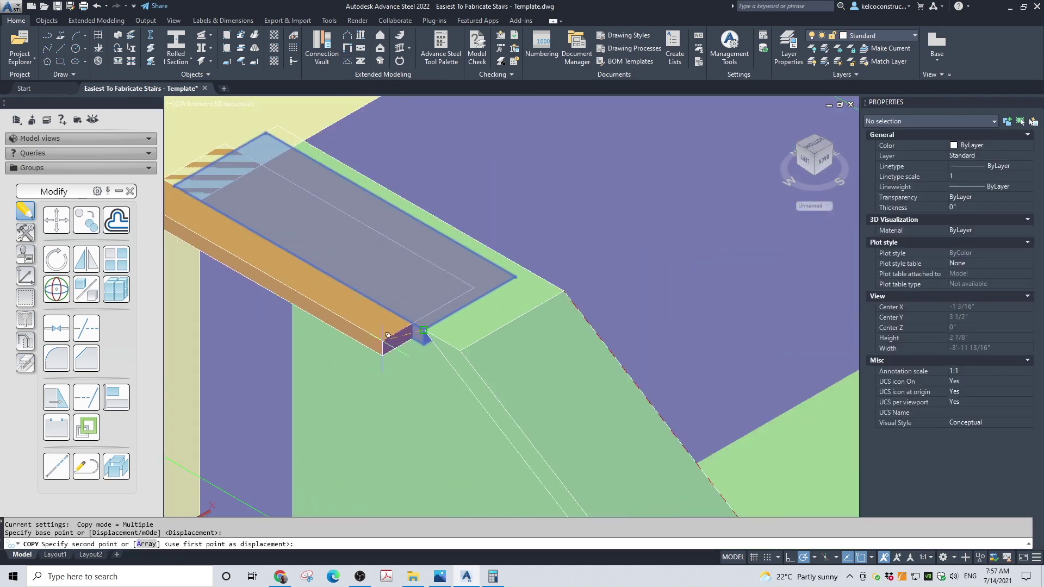
scroll(626, 185, up, 4)
scroll(653, 185, up, 3)
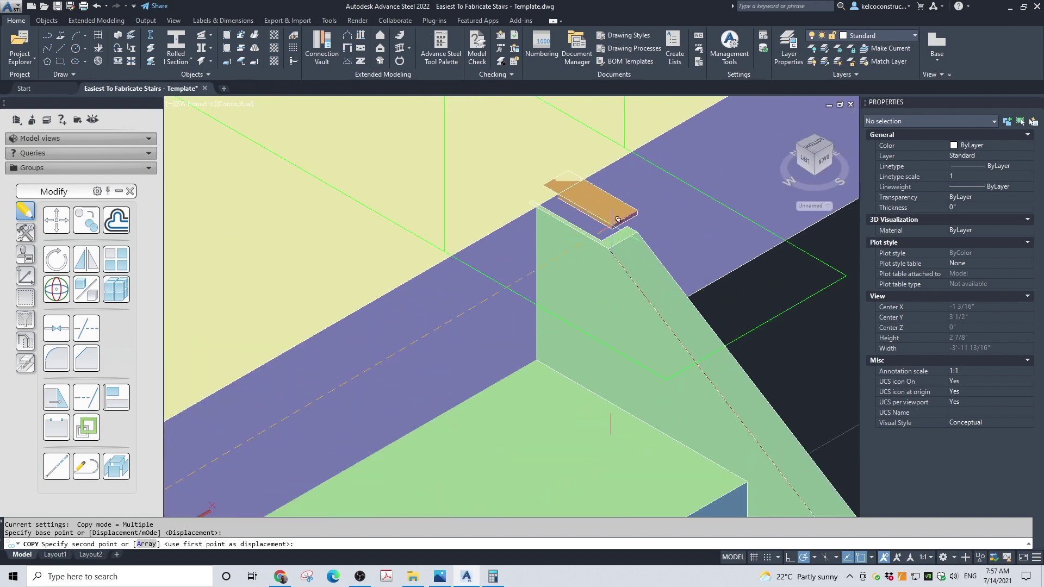
click(604, 231)
scroll(604, 232, down, 5)
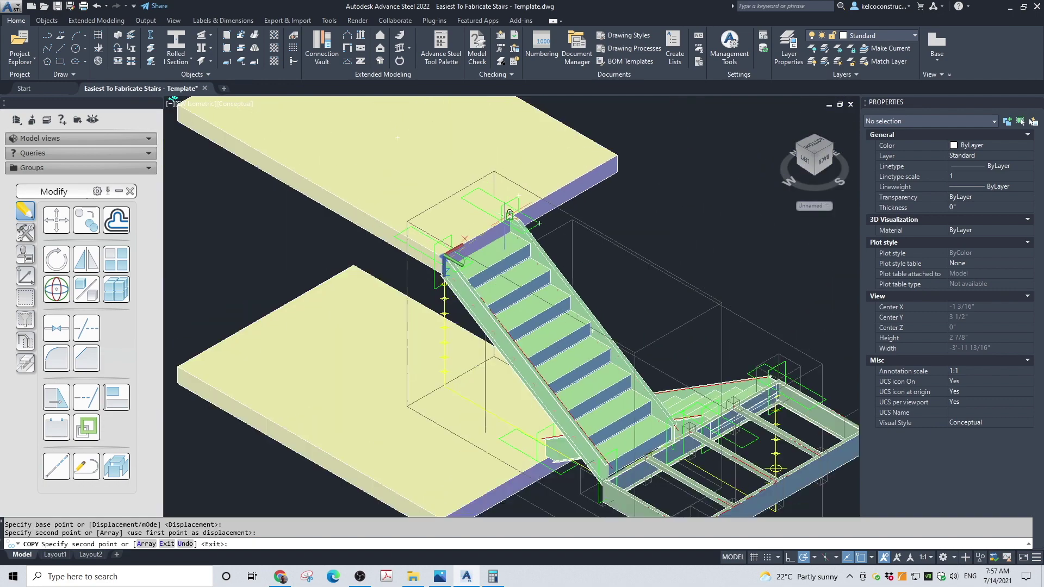
Place another copy of the cap plate on the lower flight's outer stringer, where its top end meets the landing corner
scroll(636, 338, up, 4)
scroll(636, 338, down, 5)
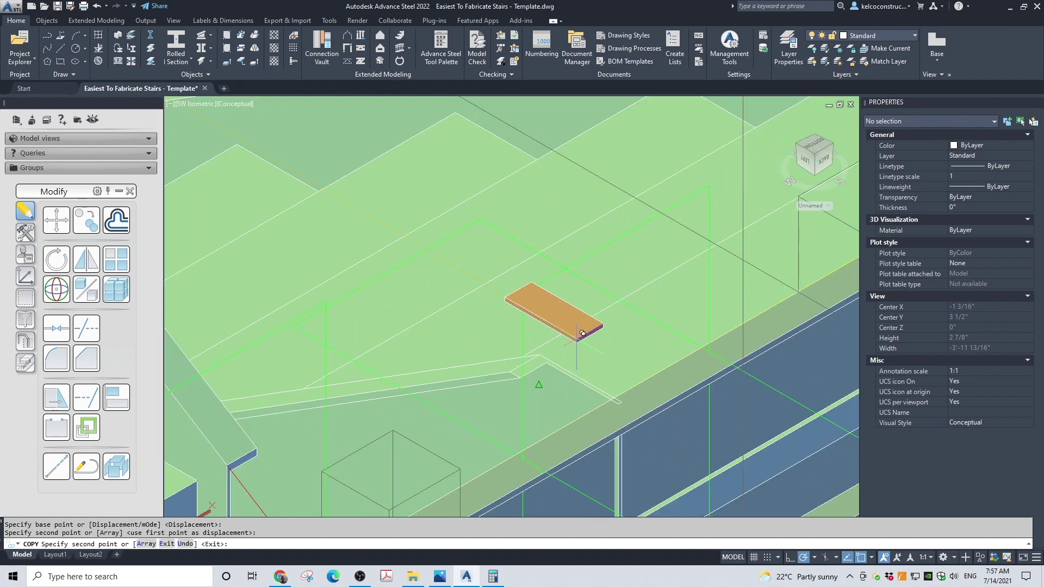
scroll(618, 295, up, 5)
scroll(545, 316, up, 3)
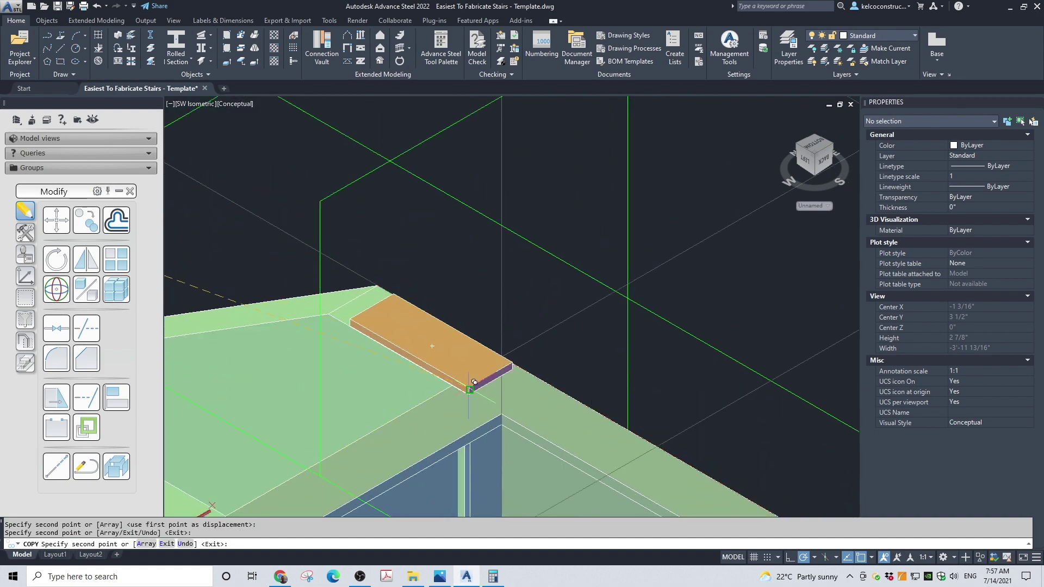
click(598, 280)
Place a further copy of the cap plate at the top end of the lower flight's inner stringer beside the landing beam
scroll(604, 272, down, 4)
scroll(498, 327, up, 1)
scroll(498, 327, up, 2)
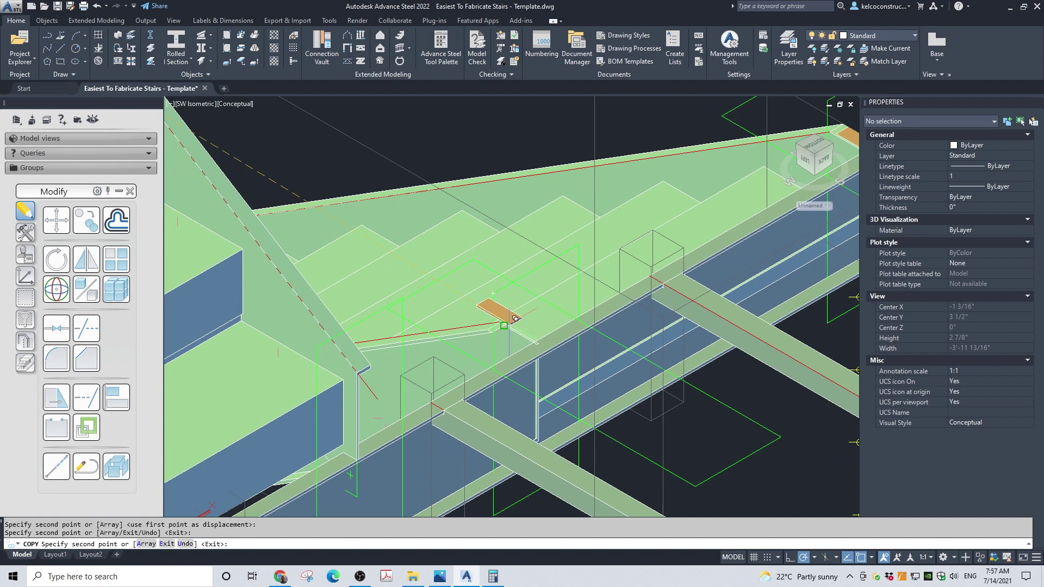
scroll(498, 327, down, 4)
scroll(517, 326, up, 6)
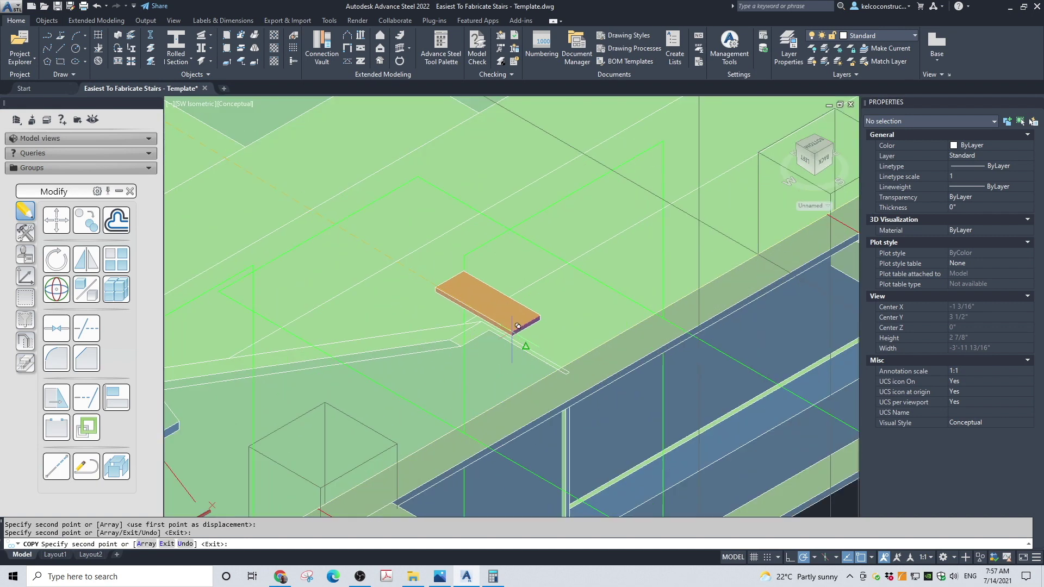
click(569, 373)
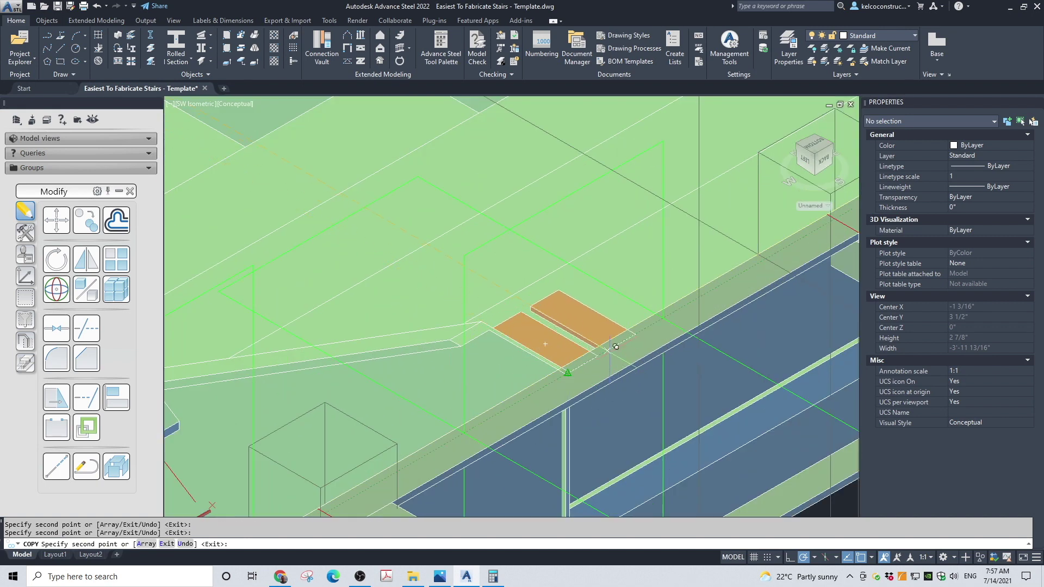
Move the copied plate at the lower flight's inner stringer by its back corner to align with the stringer's top end
click(66, 219)
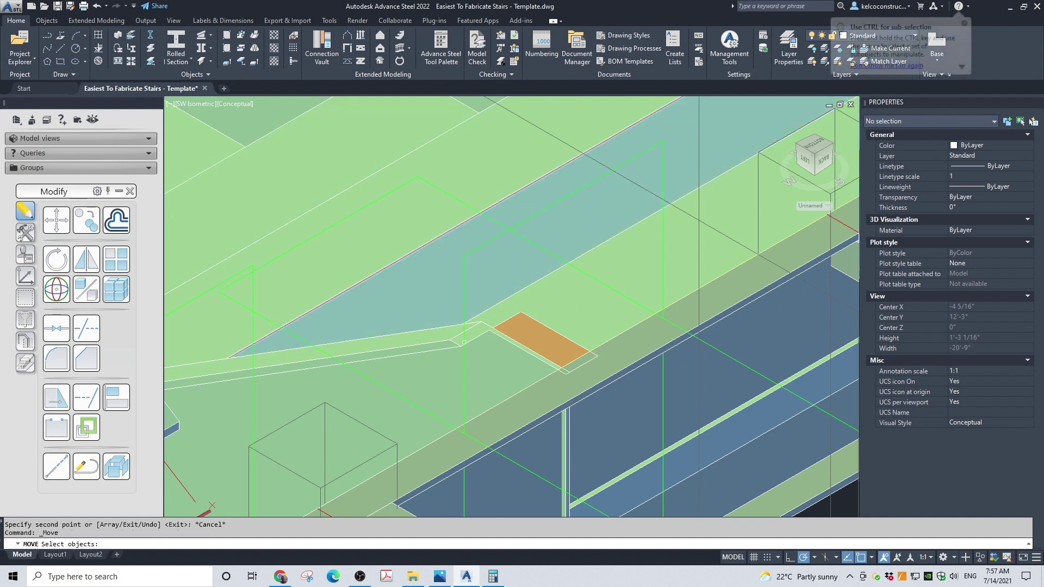
click(523, 329)
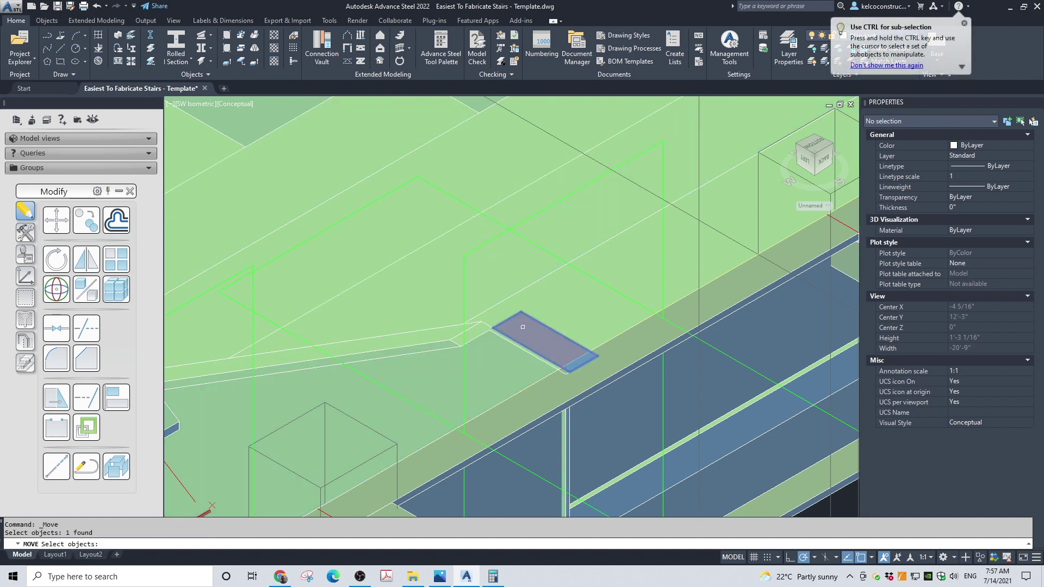
key(Return)
click(521, 311)
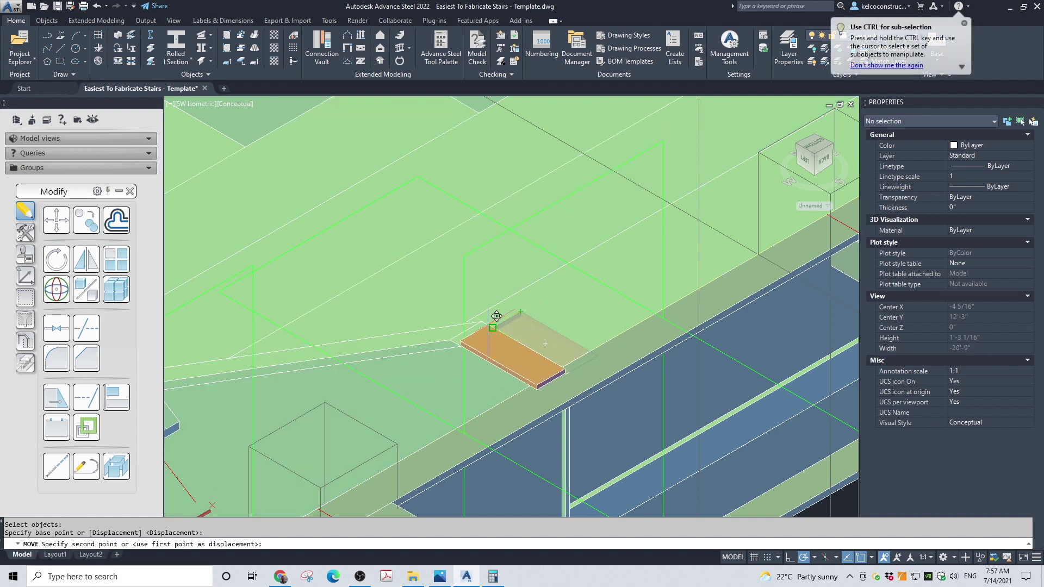
click(482, 337)
scroll(501, 290, down, 2)
scroll(501, 290, down, 4)
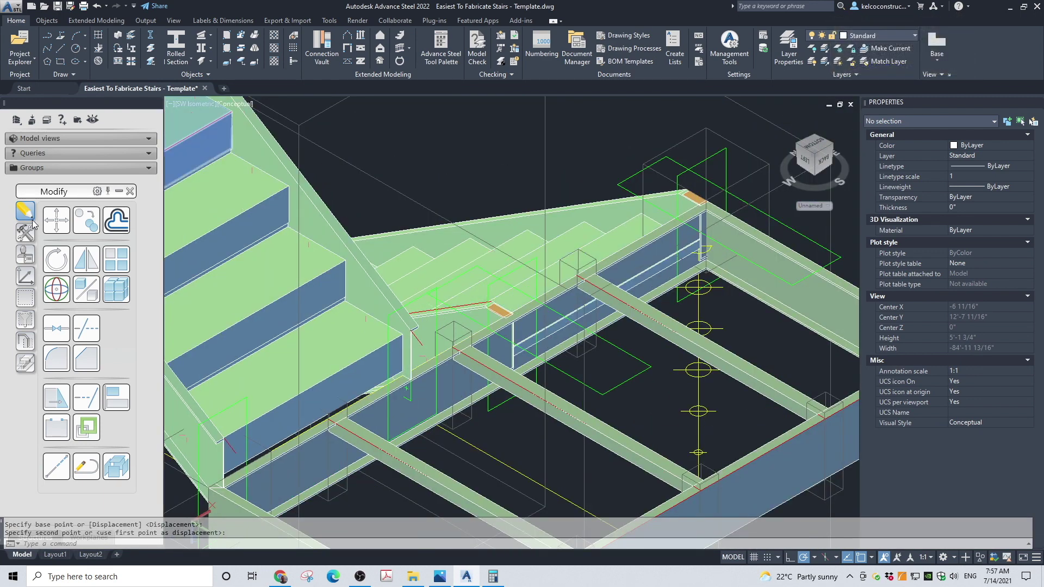
click(55, 220)
scroll(464, 300, down, 3)
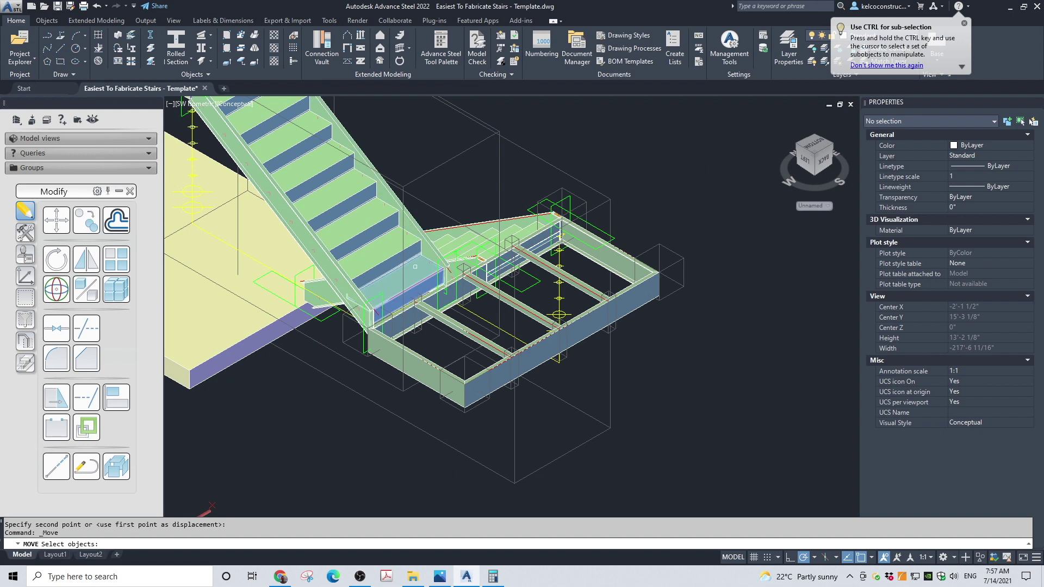
scroll(464, 299, up, 5)
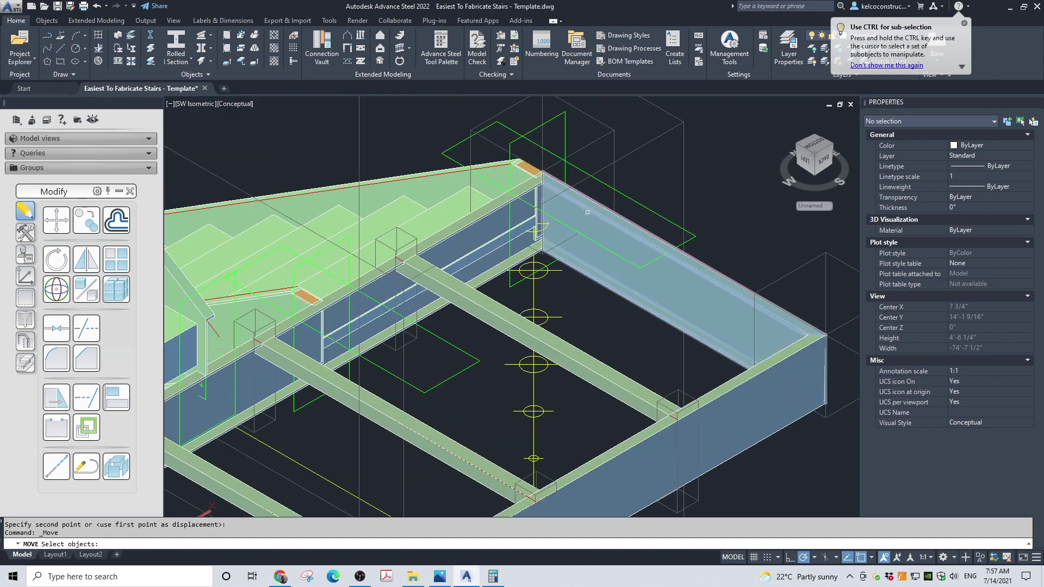
key(Escape)
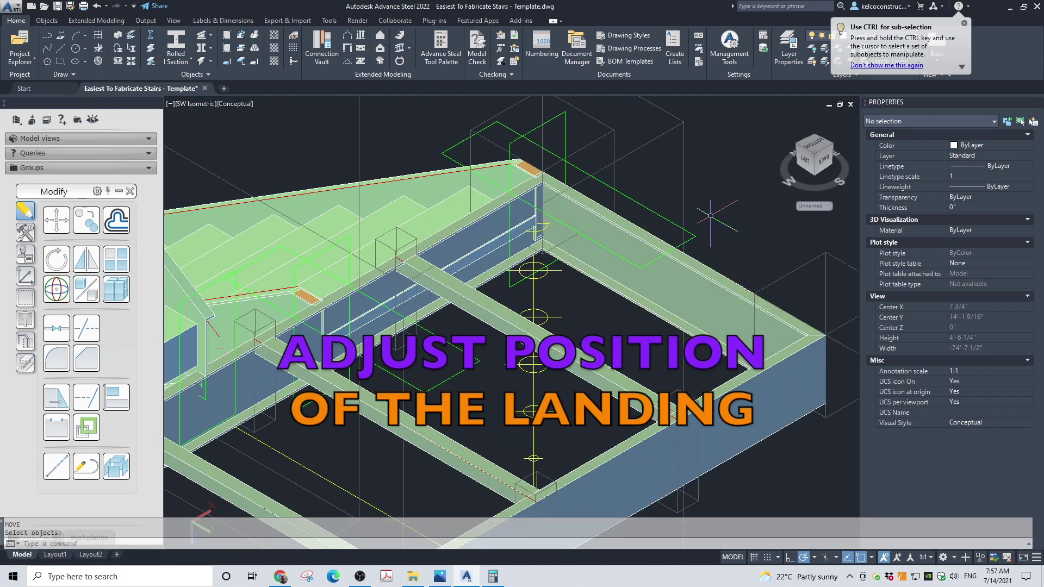
Move all seven landing beams together from the frame's corner to the end corner of the outer lower-flight stringer's cap plate
click(713, 262)
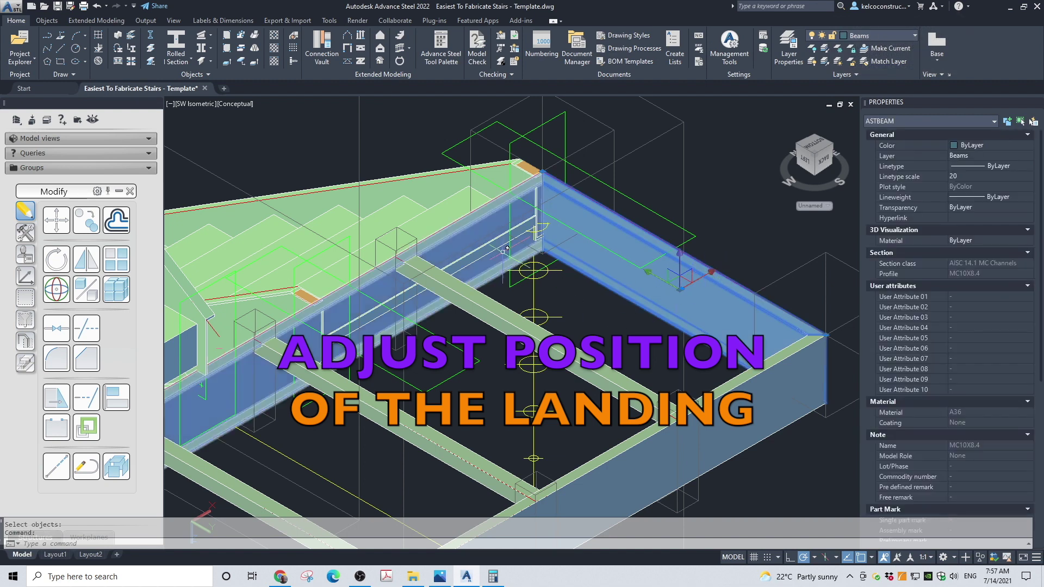
click(467, 220)
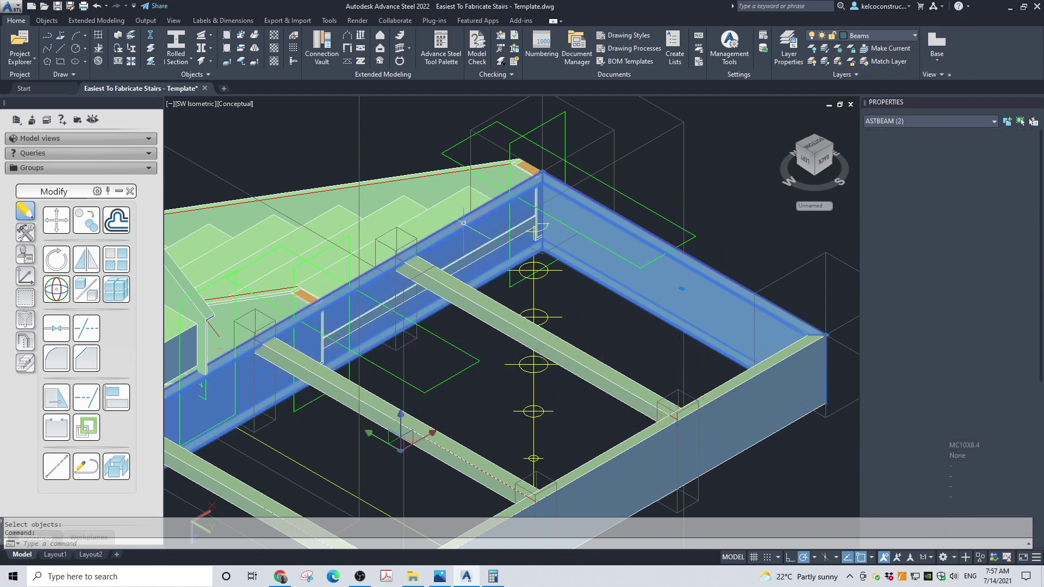
click(474, 302)
click(677, 427)
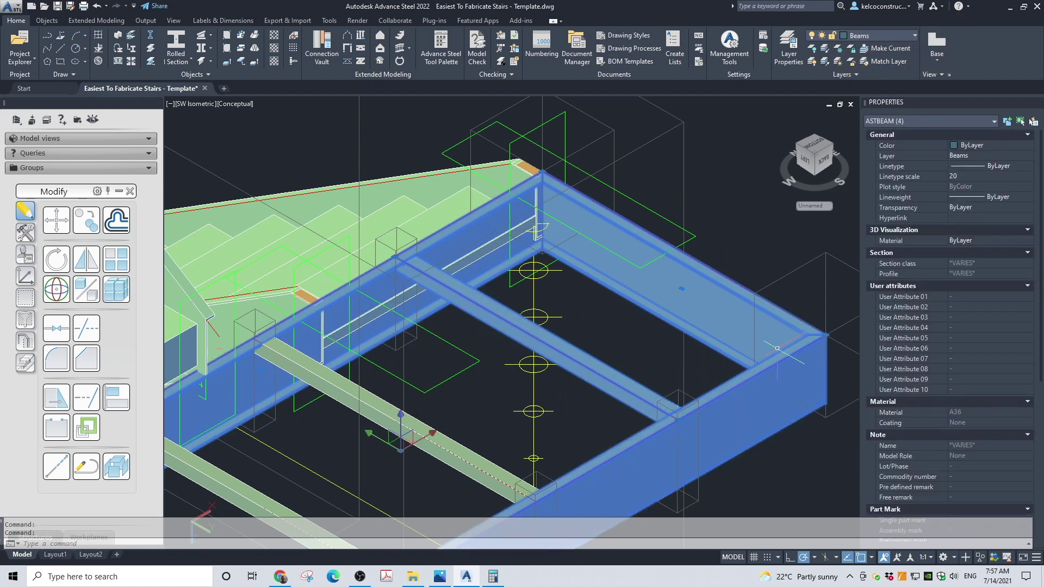
scroll(669, 387, down, 3)
scroll(670, 388, up, 2)
click(670, 388)
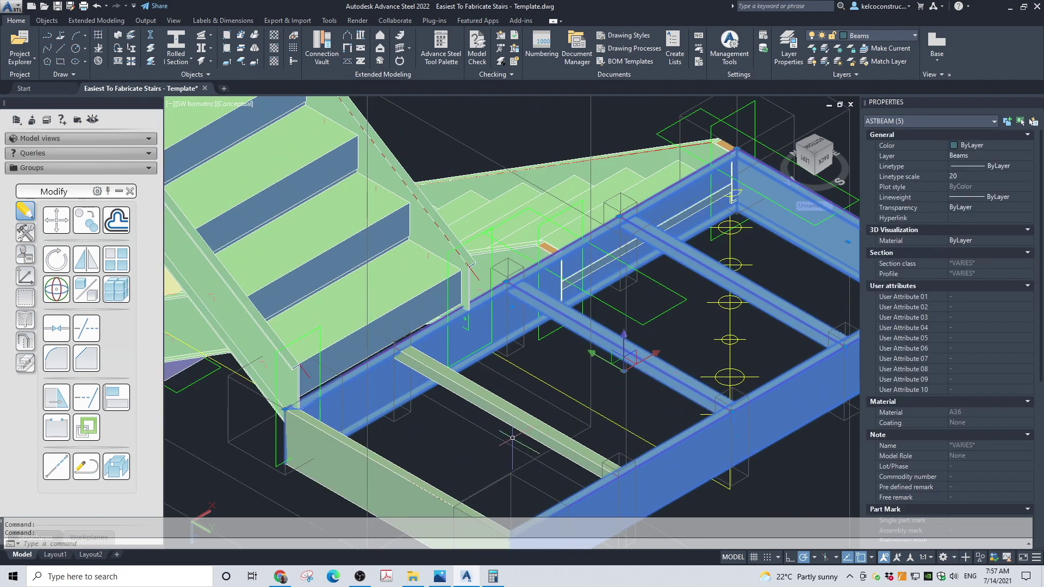
click(522, 422)
click(359, 445)
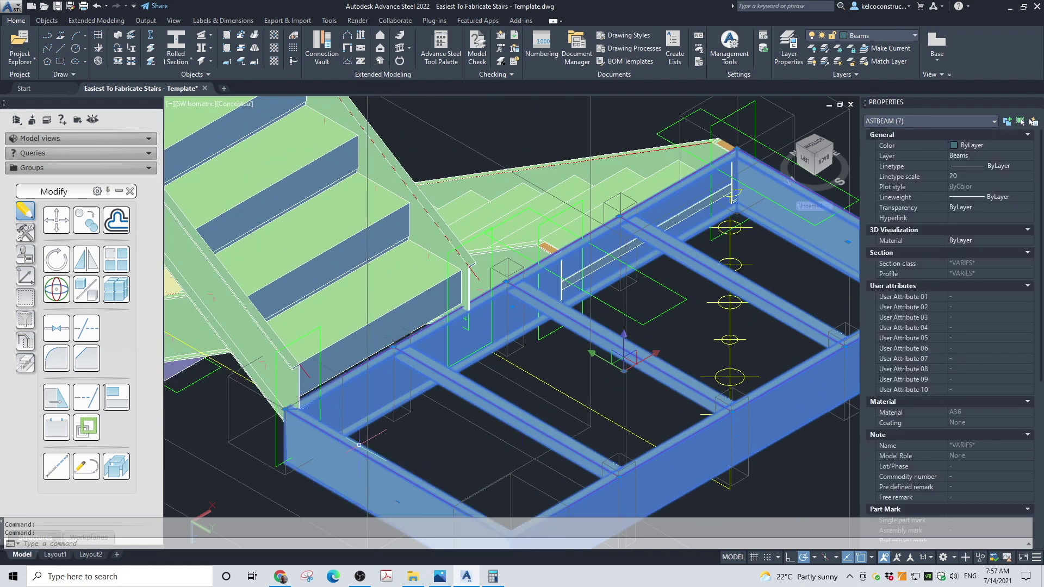
scroll(733, 143, up, 12)
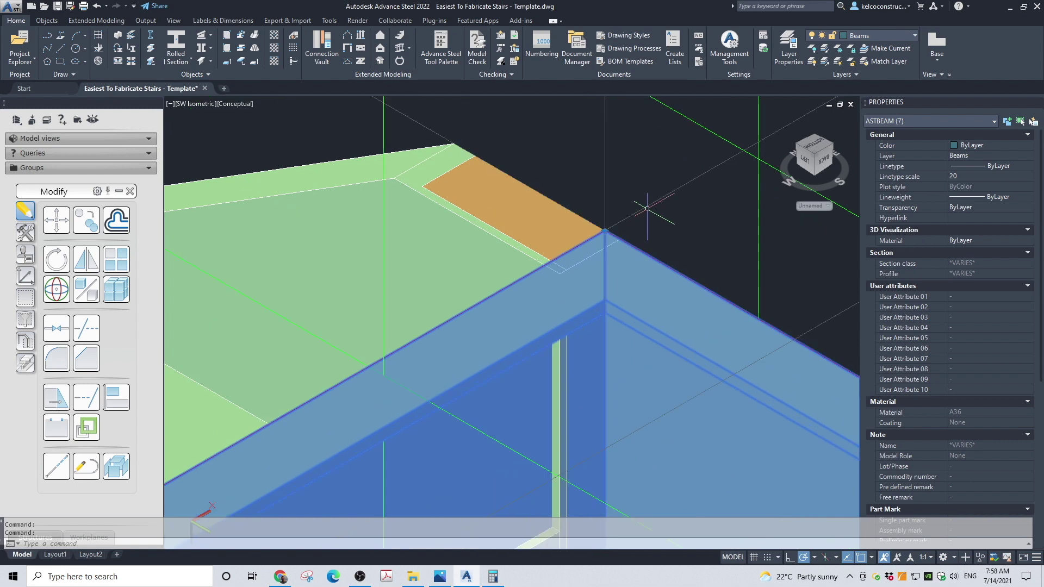
click(50, 218)
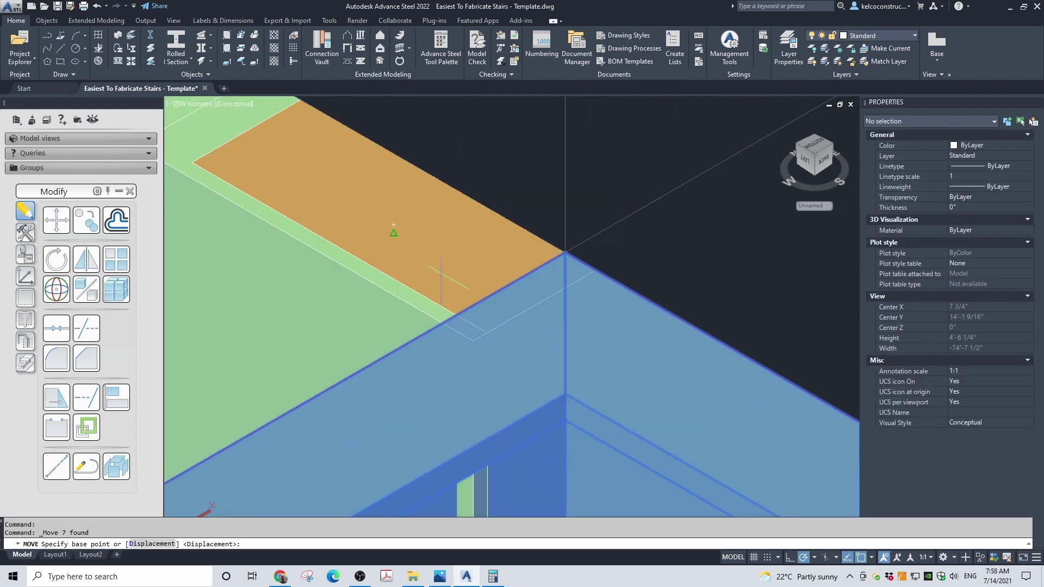
scroll(595, 249, up, 4)
click(597, 256)
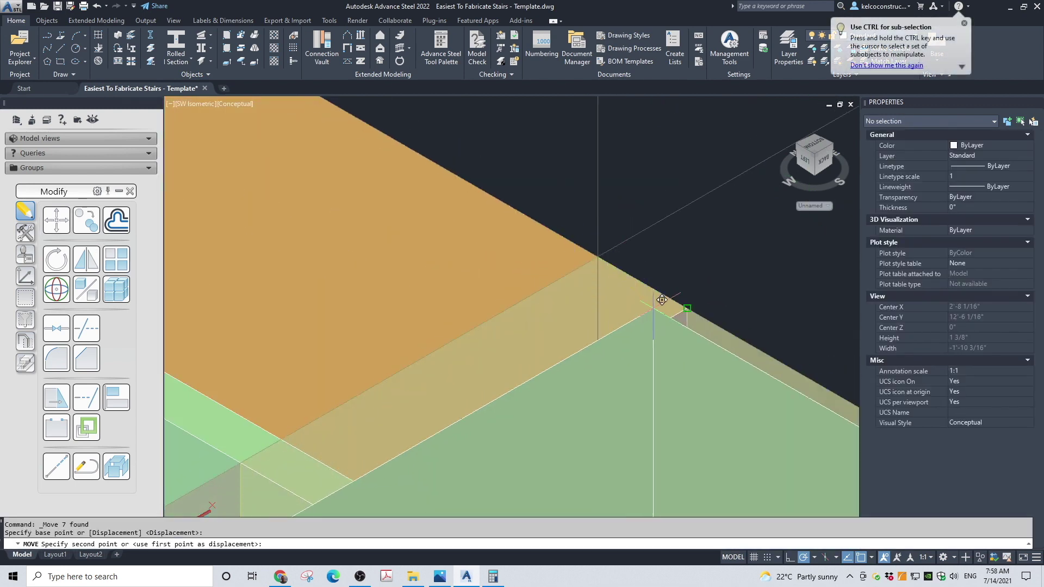
scroll(711, 279, down, 10)
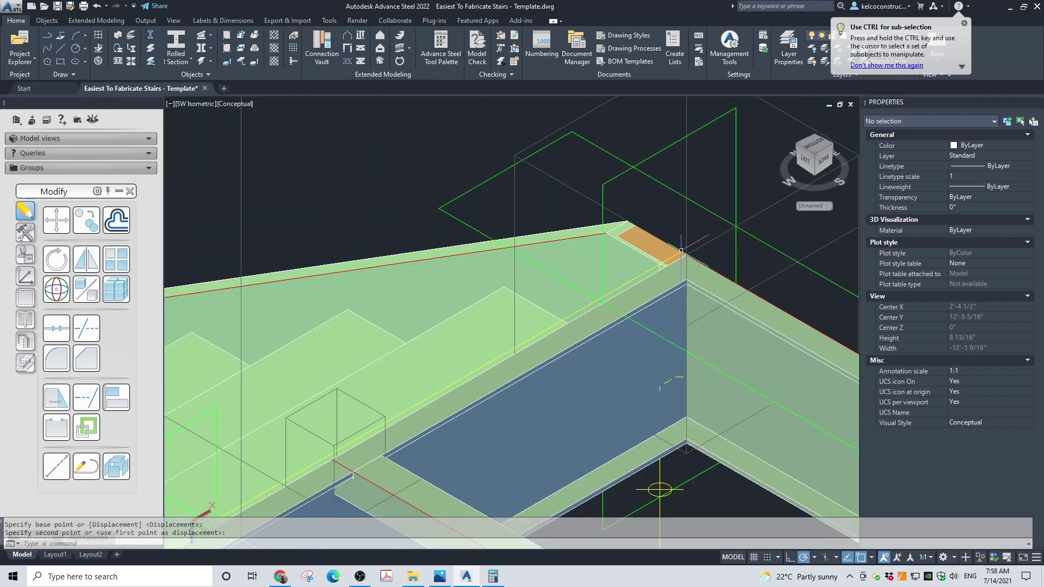
scroll(709, 327, down, 2)
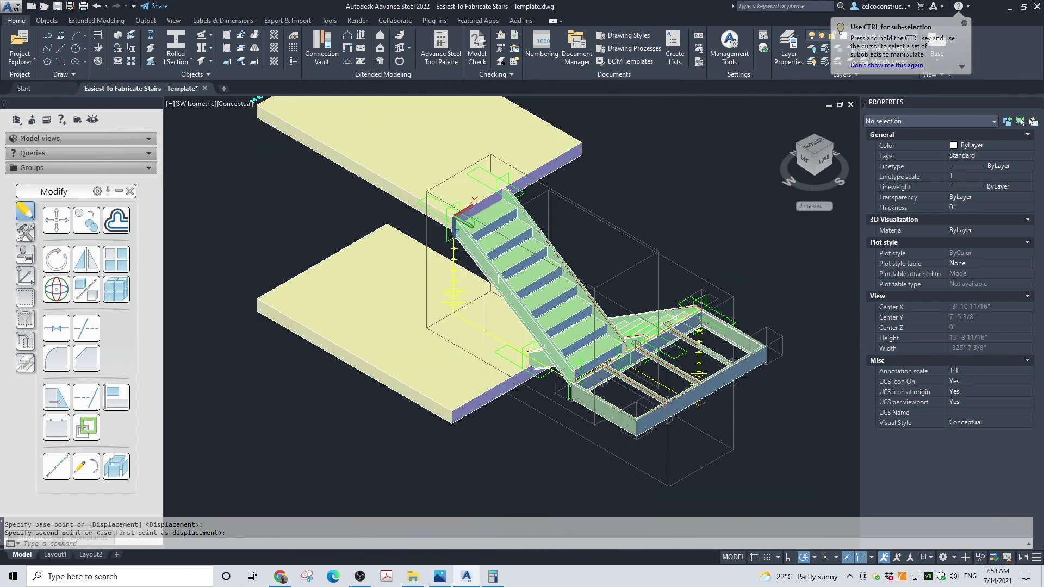
scroll(763, 397, up, 5)
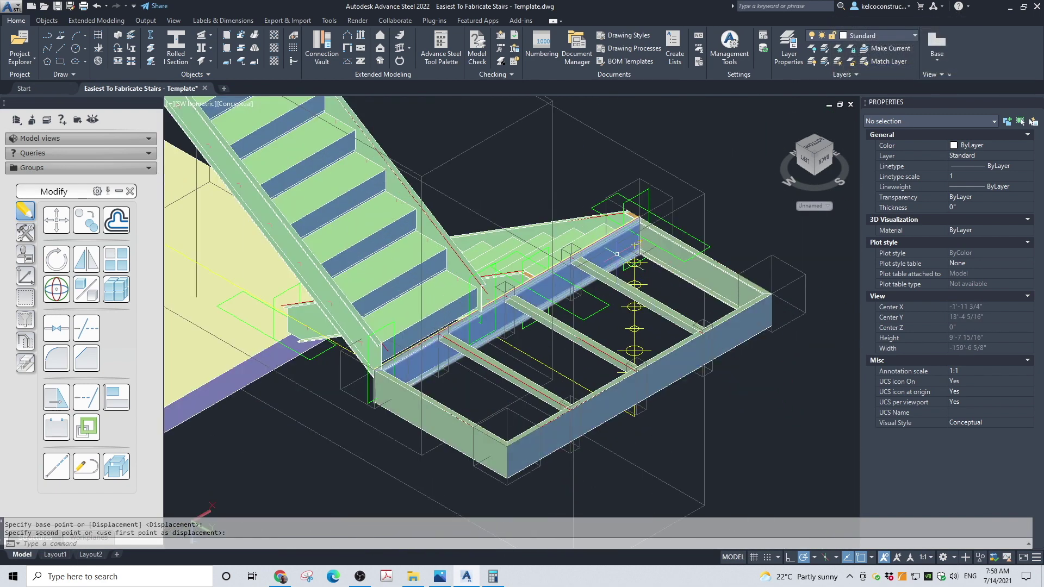
click(653, 278)
click(704, 272)
click(729, 314)
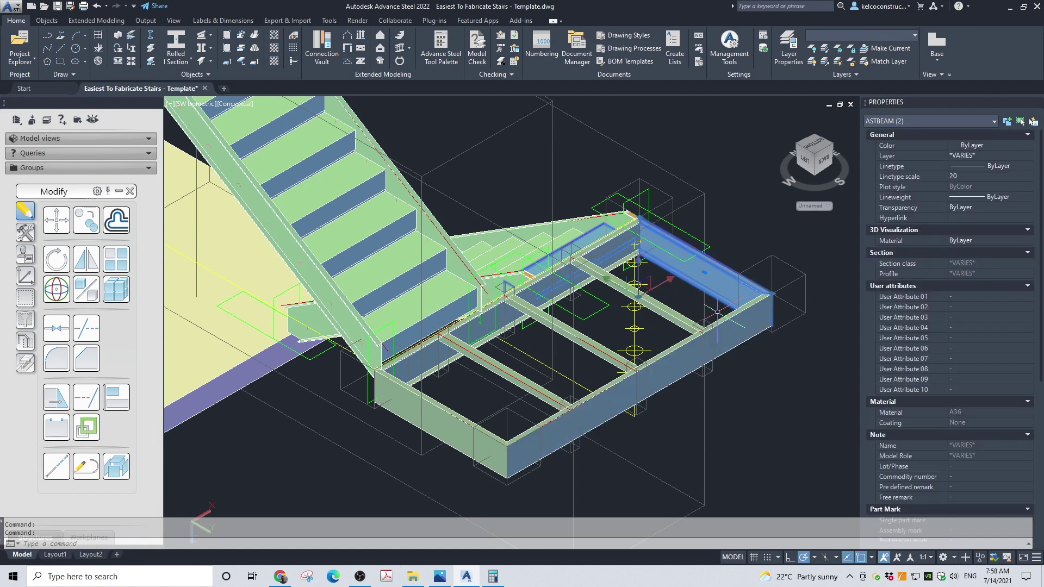
key(Escape)
key(Escape)
click(717, 294)
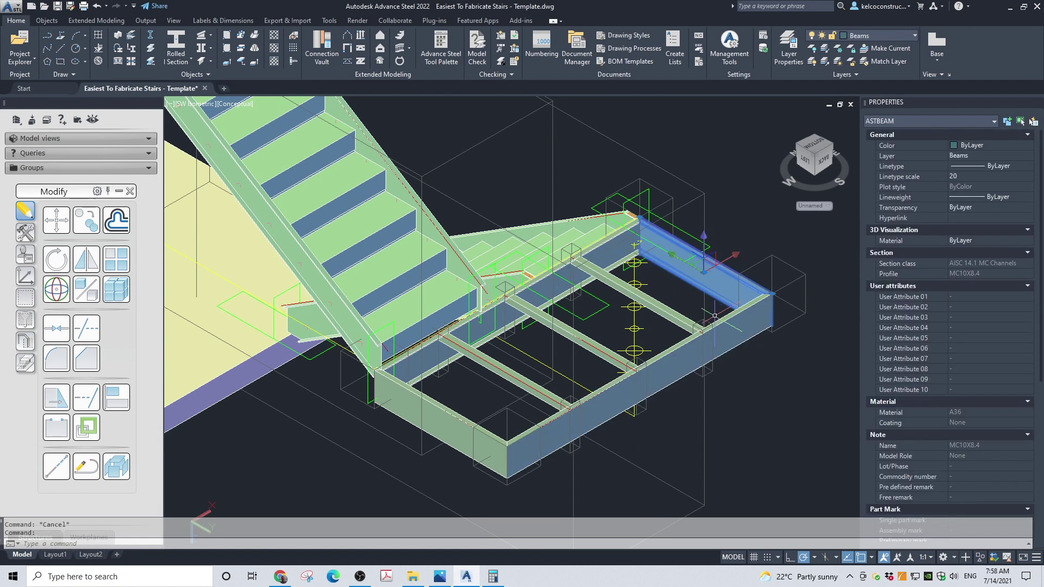
click(707, 333)
click(644, 299)
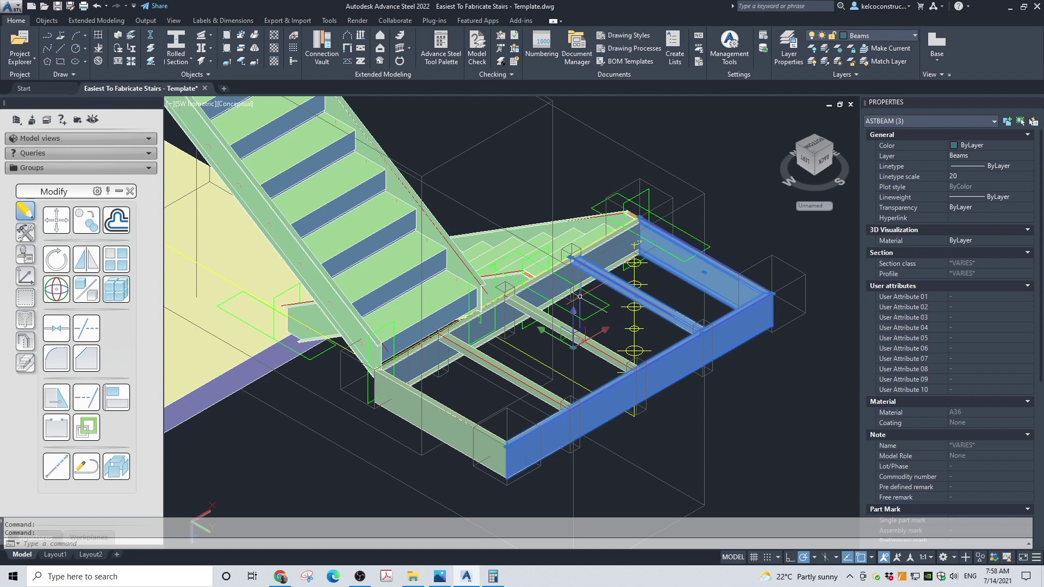
click(547, 305)
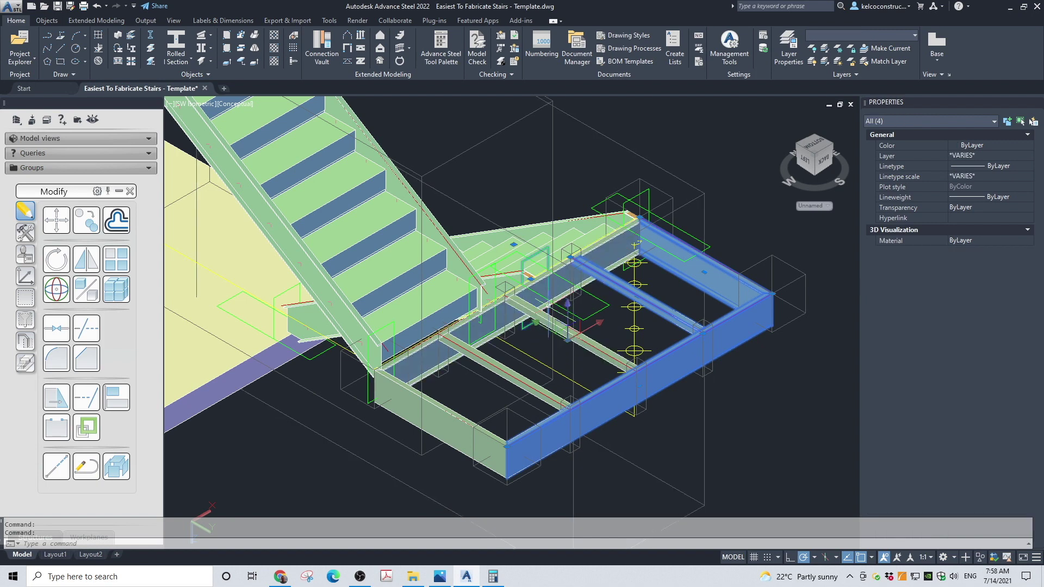
key(Escape)
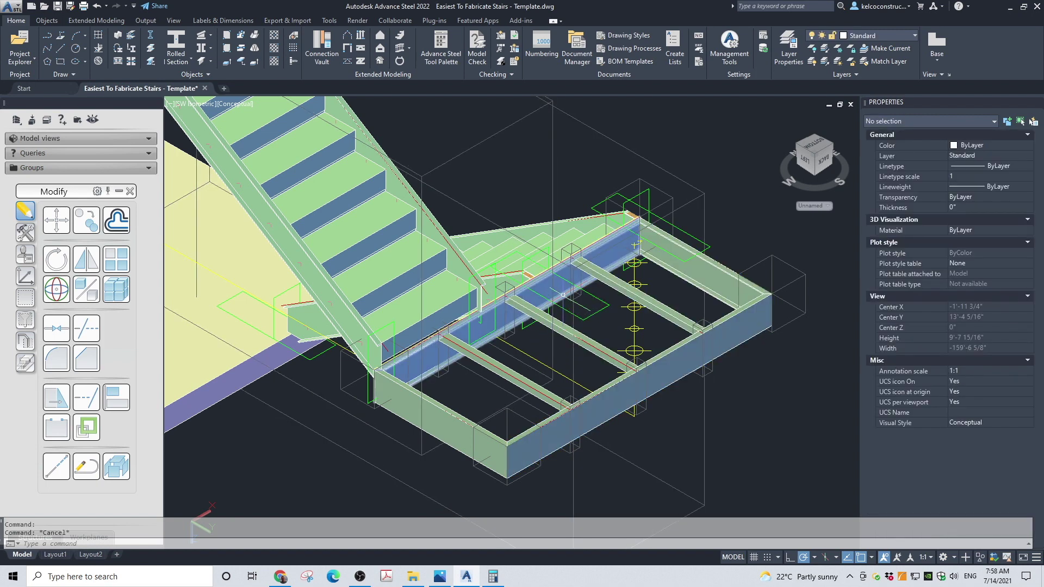
Move all seven landing beams together down by the cap plate's thickness, from the top to the bottom of the plate's corner on the inner lower-flight stringer
click(562, 294)
click(723, 327)
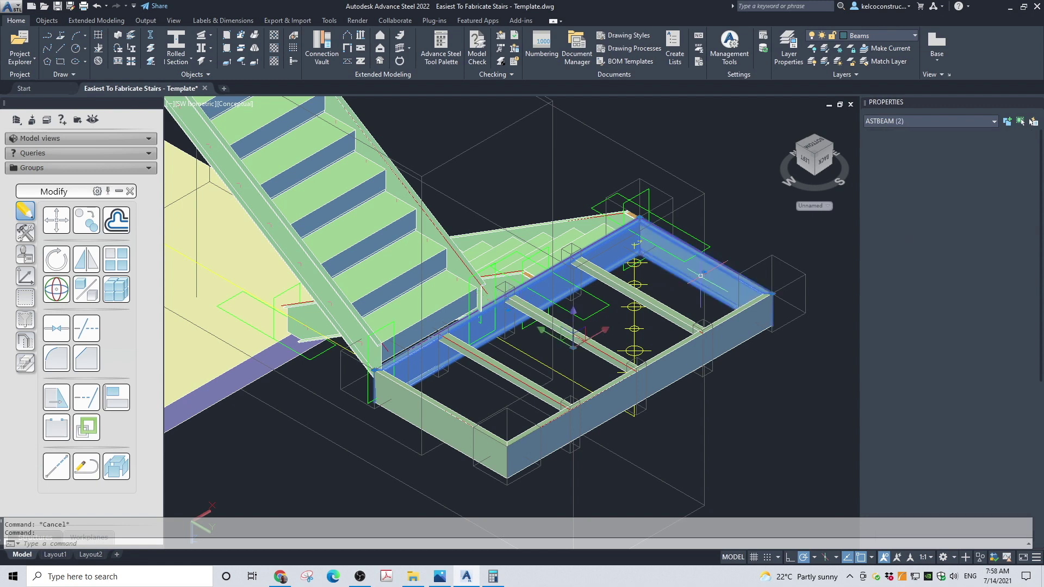
click(720, 330)
click(446, 440)
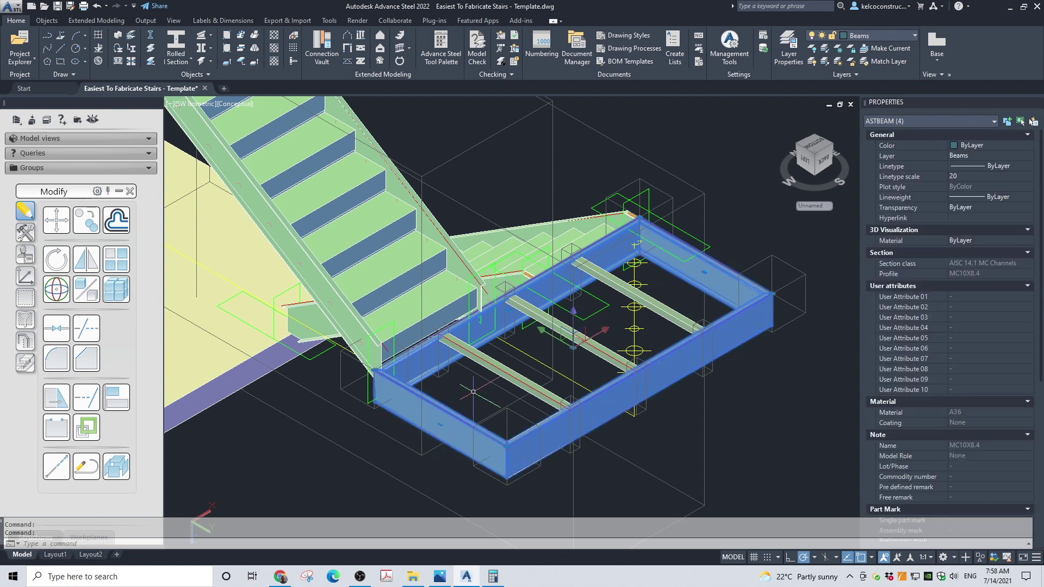
click(503, 359)
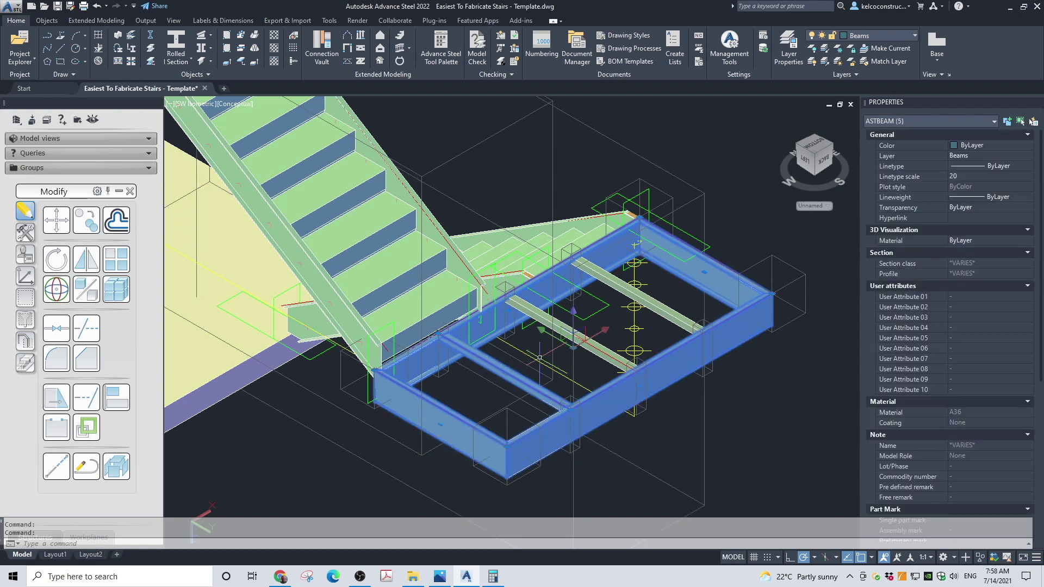
click(598, 348)
click(670, 311)
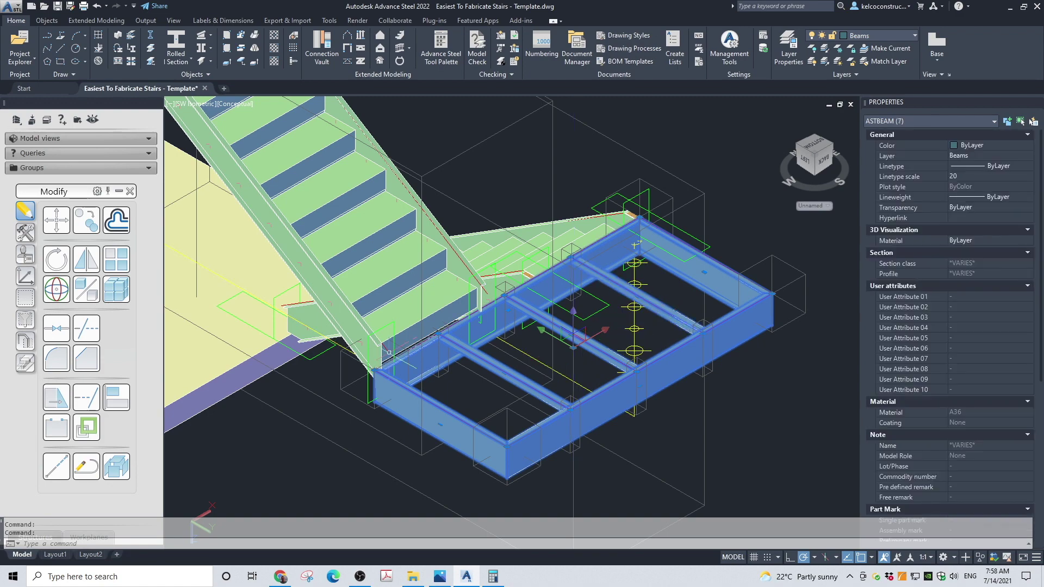
scroll(389, 353, up, 5)
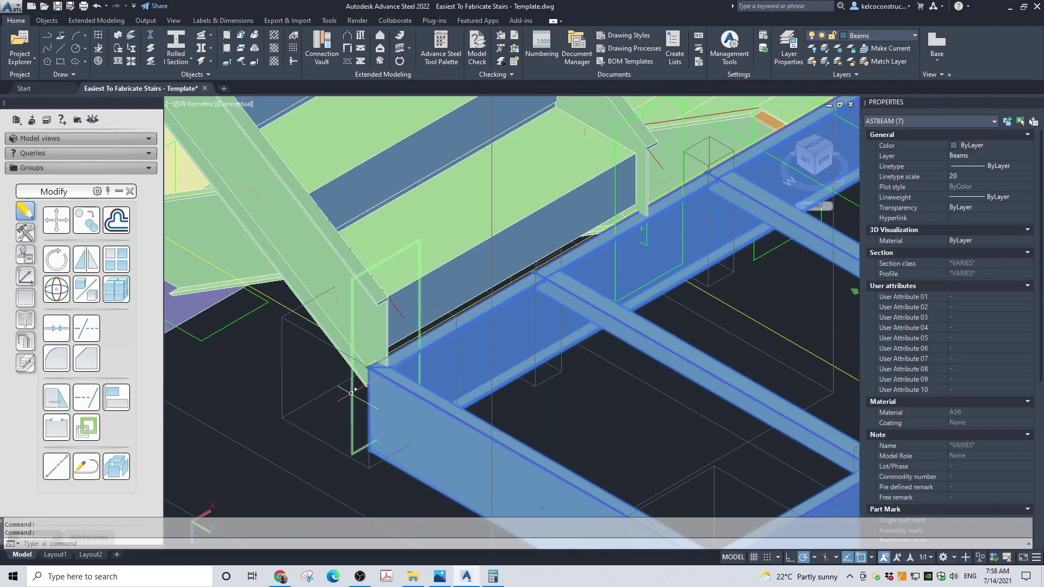
scroll(353, 390, down, 5)
scroll(560, 237, up, 8)
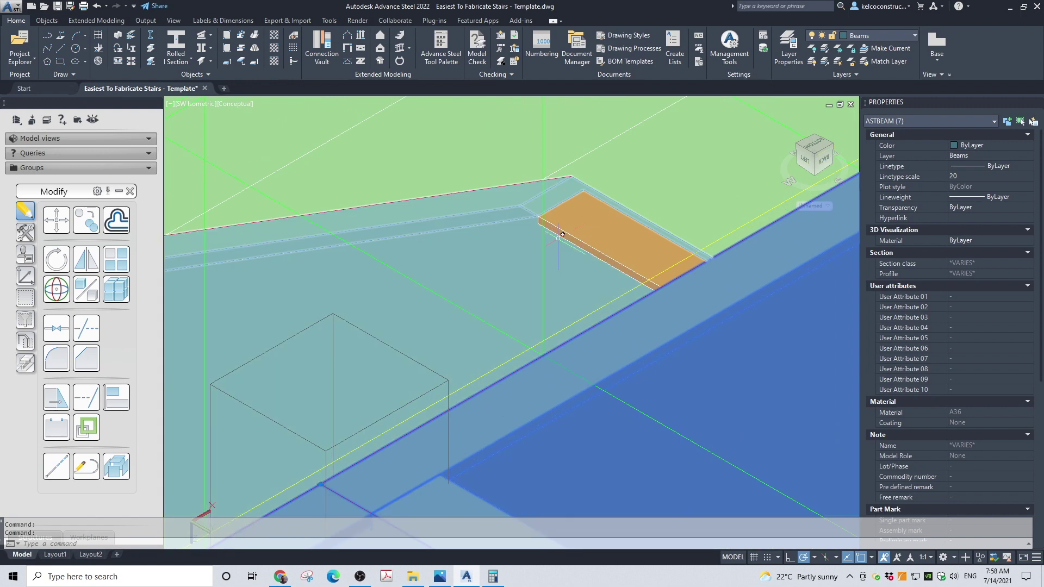
scroll(563, 235, up, 2)
click(56, 221)
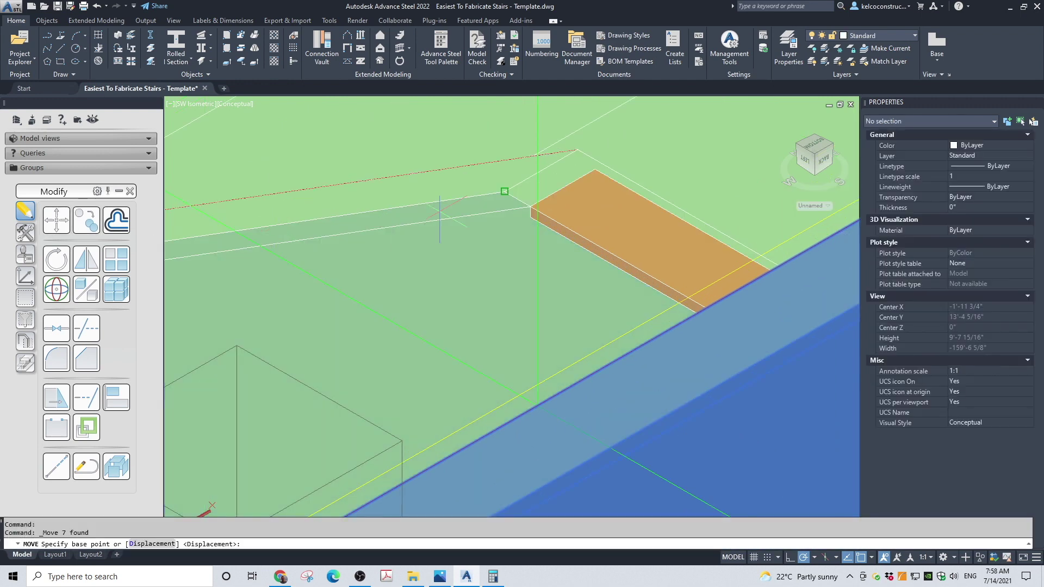
scroll(542, 206, up, 5)
click(546, 203)
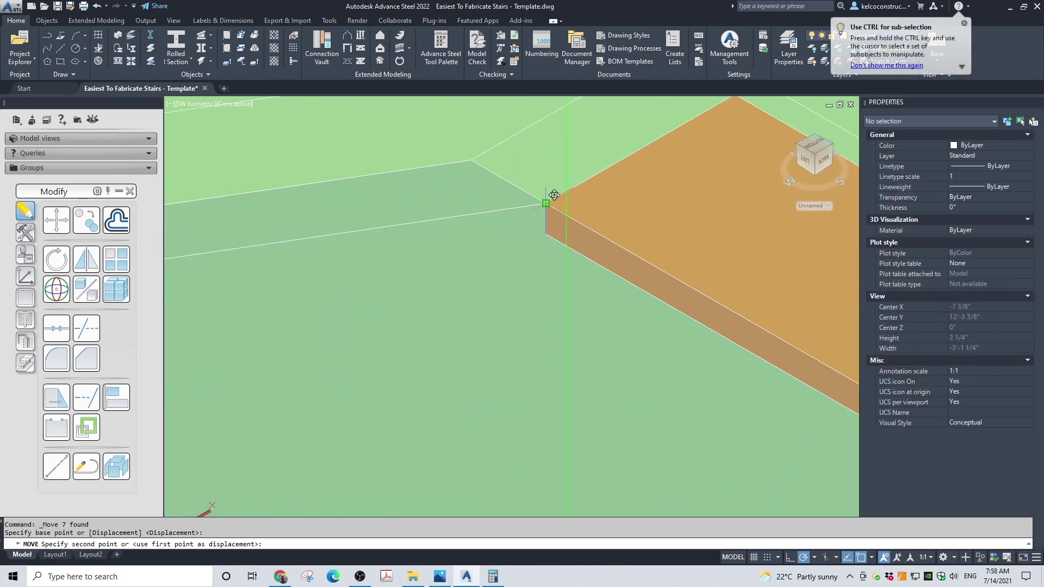
click(554, 226)
scroll(478, 229, down, 6)
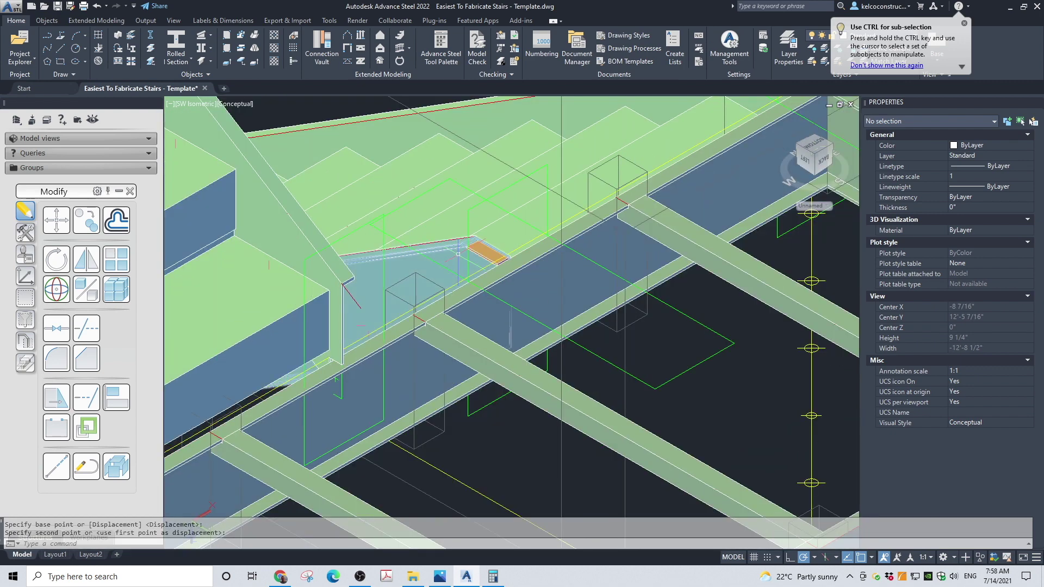
scroll(485, 313, down, 2)
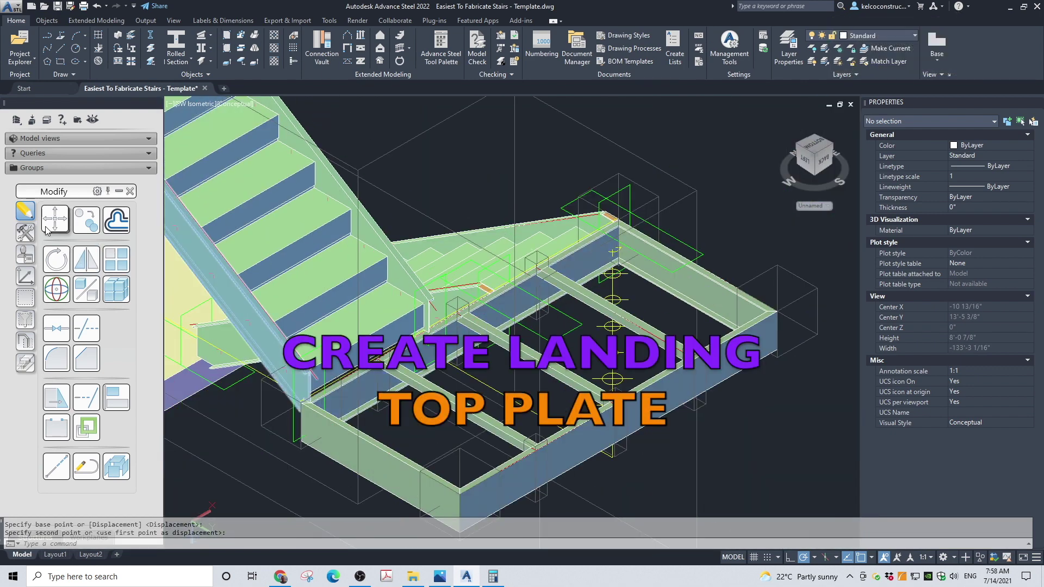
Place the UCS origin at the top outer corner of the landing frame, on the side of the upper flight
click(26, 278)
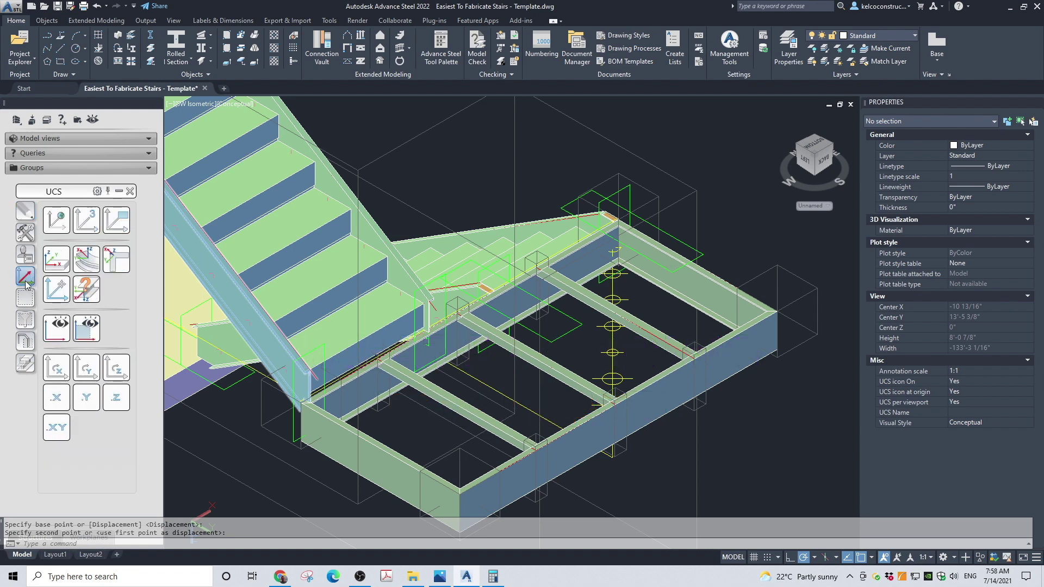
click(57, 220)
scroll(408, 432, down, 2)
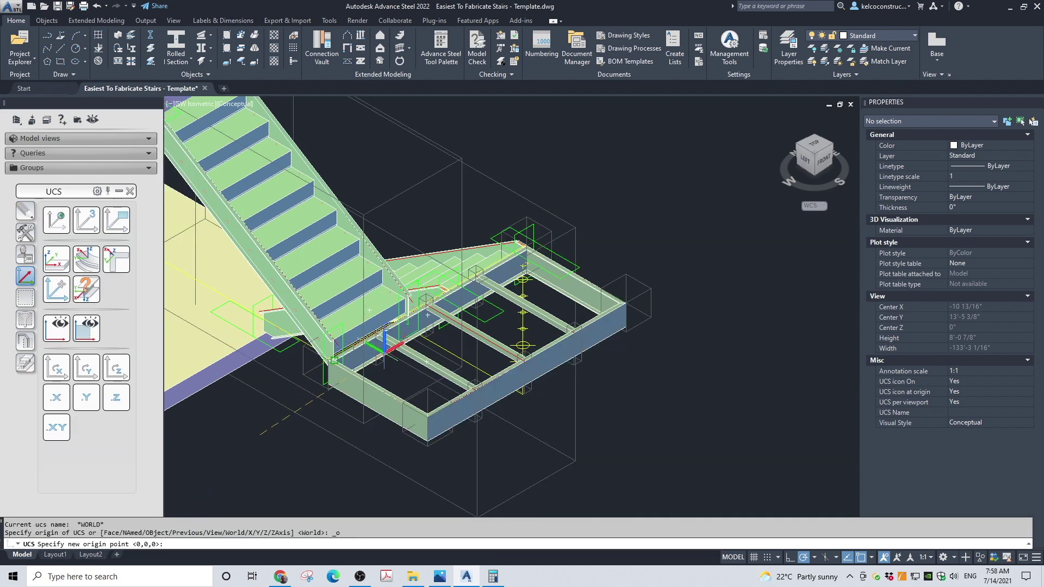
scroll(408, 431, up, 5)
scroll(408, 431, up, 4)
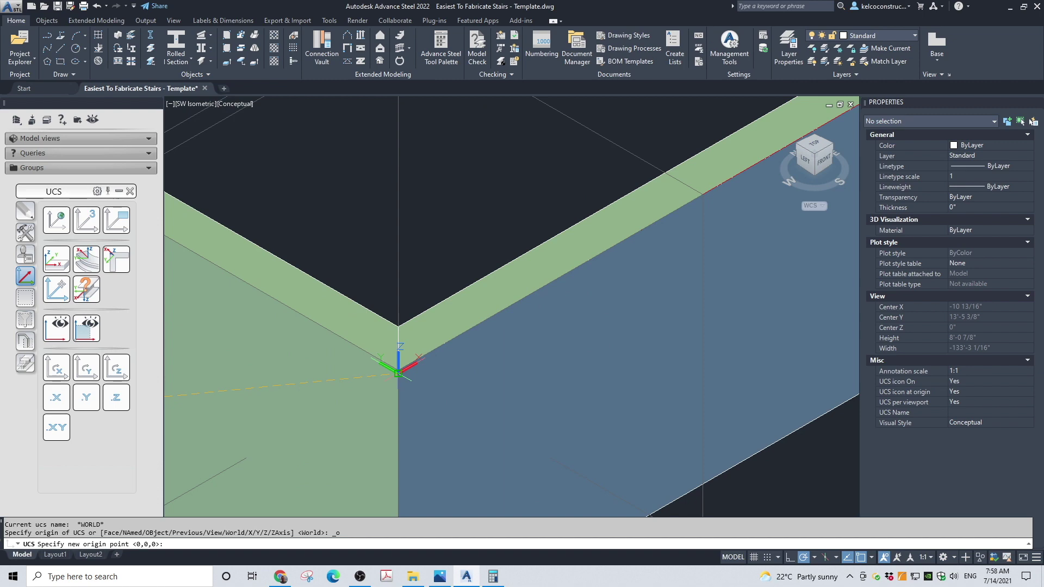
scroll(399, 371, up, 4)
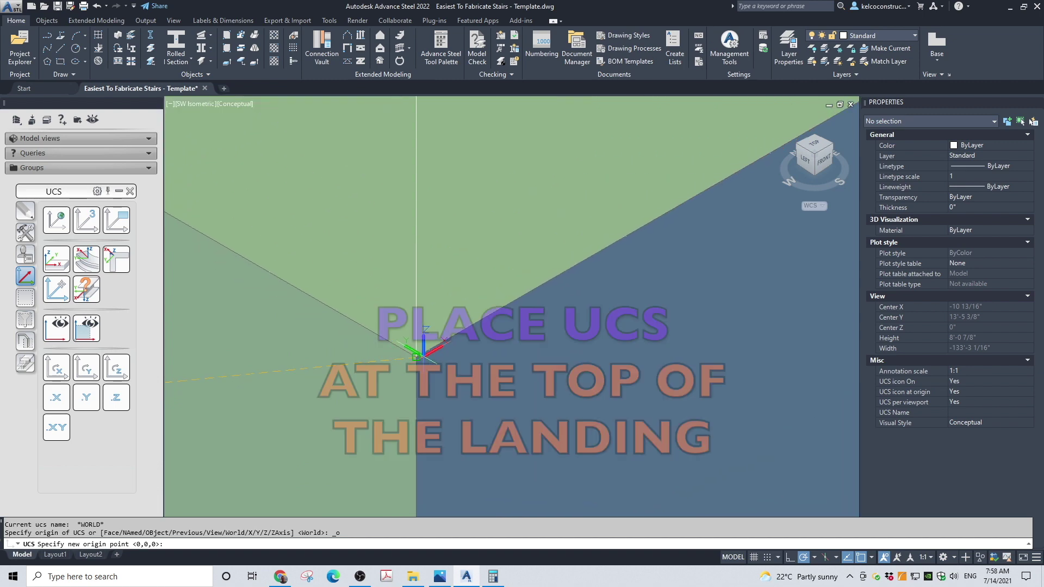
click(416, 356)
middle_drag(416, 357, 540, 356)
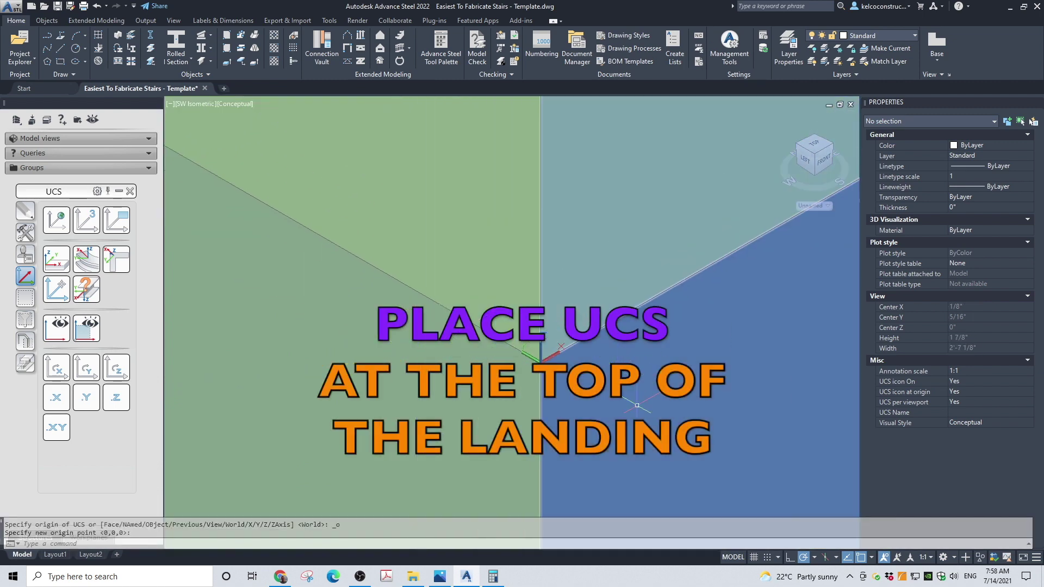
scroll(637, 406, down, 10)
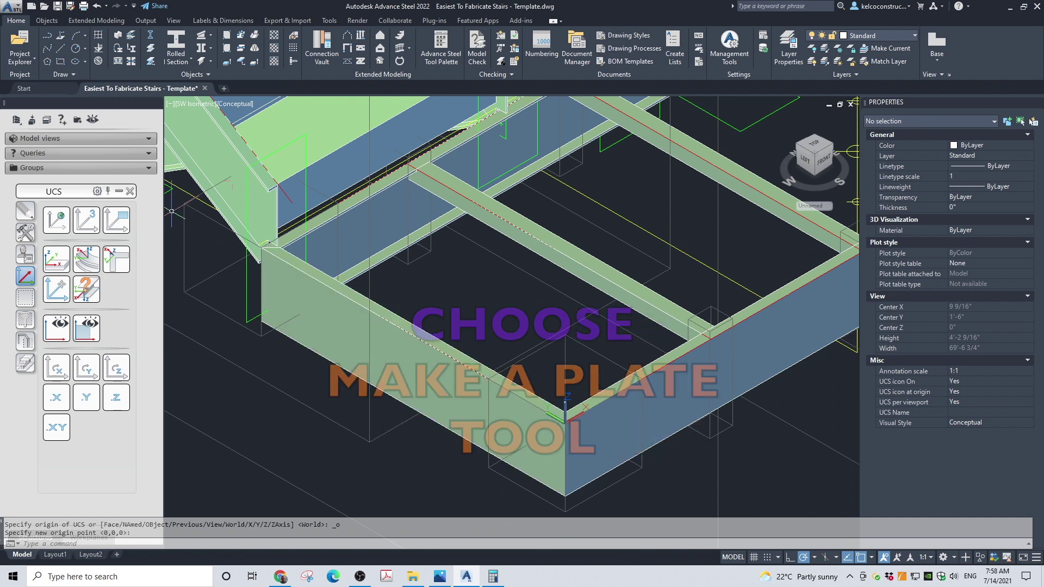
Draw a 3/16" rectangular top plate over the landing frame between its diagonally opposite corners, starting beside the upper flight's outer stringer
click(227, 35)
scroll(283, 255, up, 8)
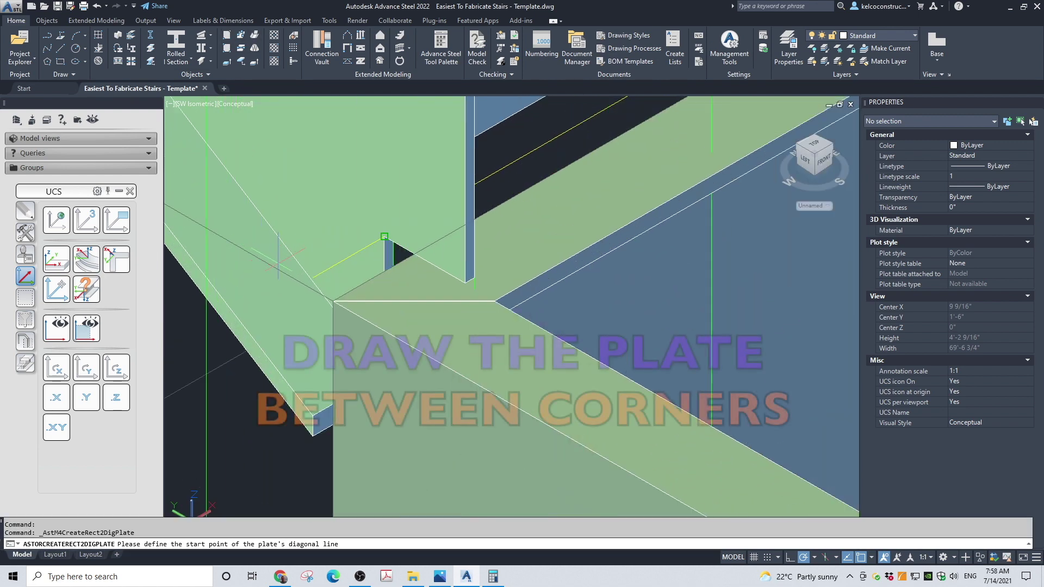
click(389, 340)
scroll(389, 341, down, 6)
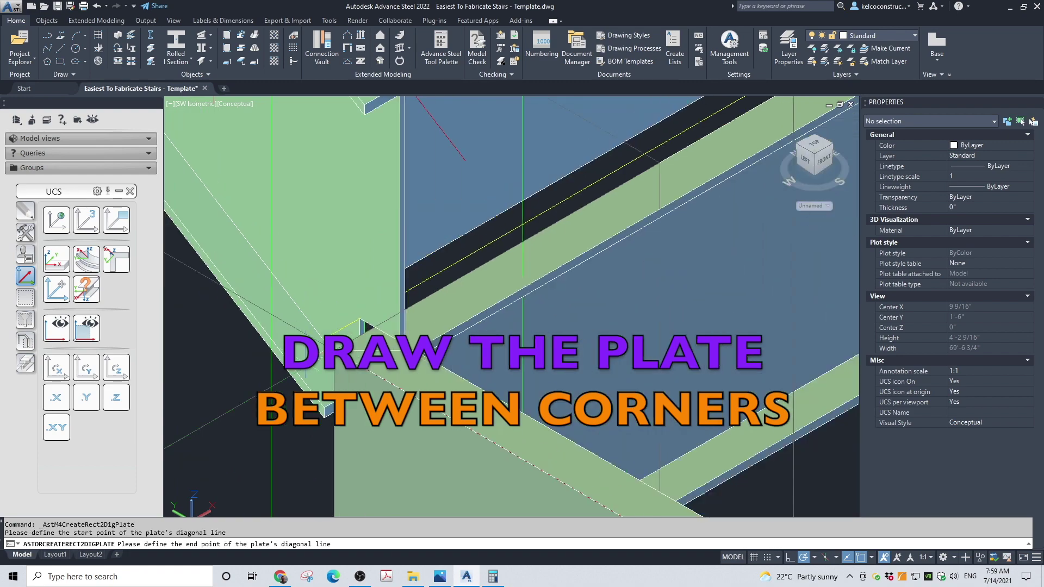
scroll(600, 310, down, 2)
scroll(653, 319, up, 10)
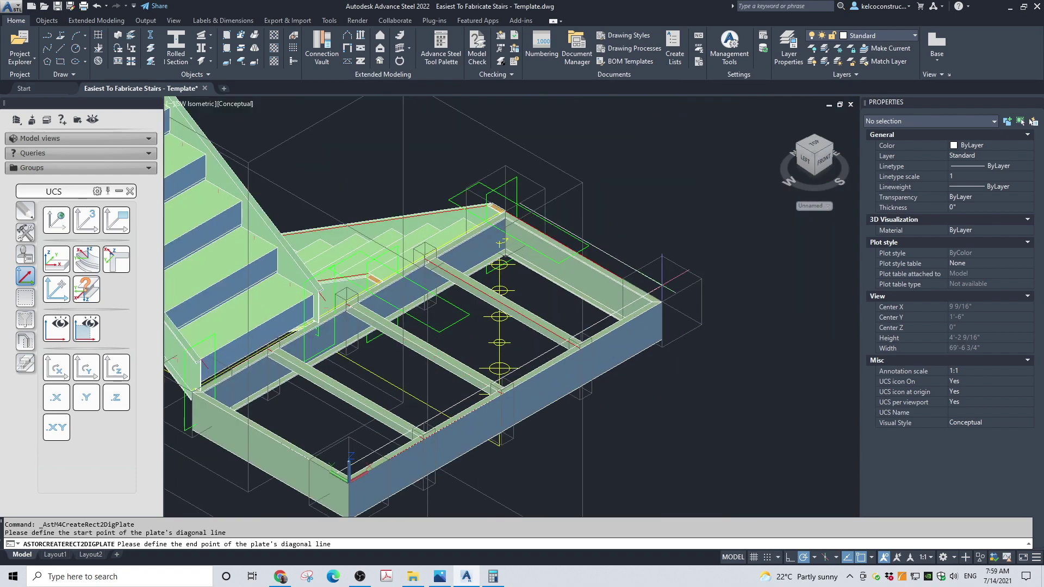
click(673, 363)
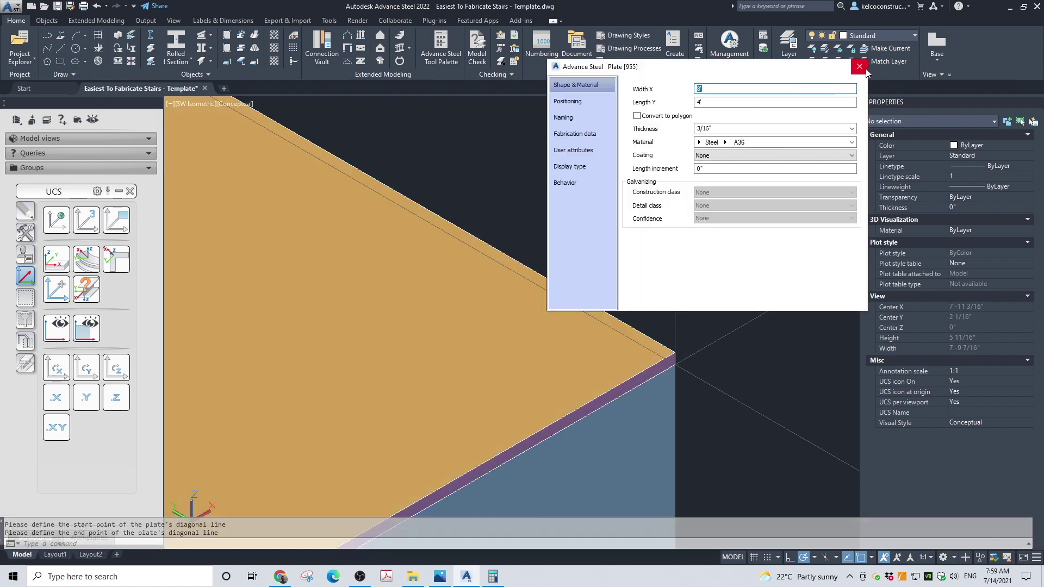
click(860, 66)
Stretch the lower floor slab's stair-side edge to the landing frame's outer corner so the slab extends beneath the whole landing
scroll(653, 245, down, 10)
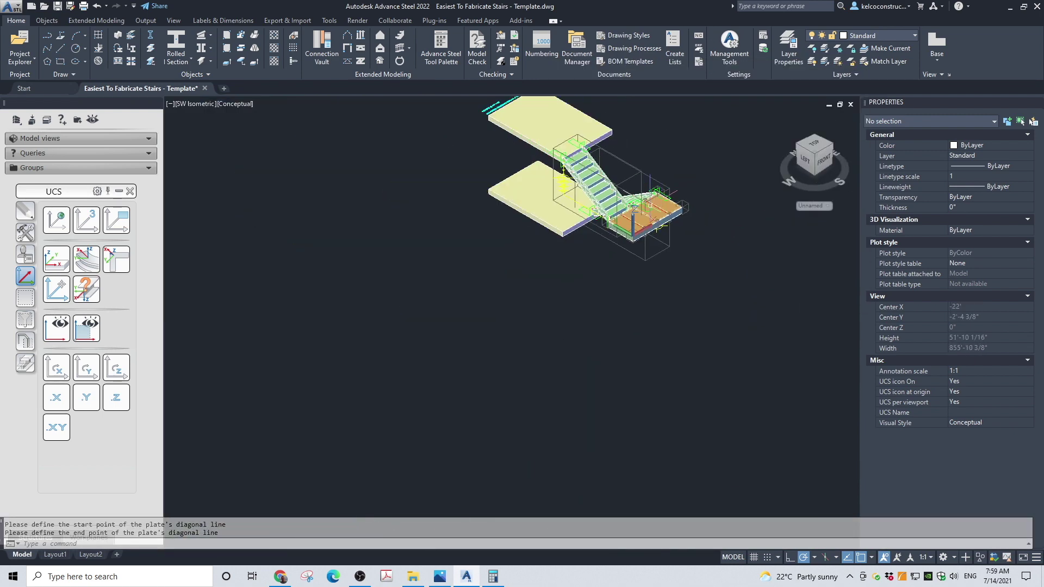
scroll(653, 128, up, 4)
click(556, 197)
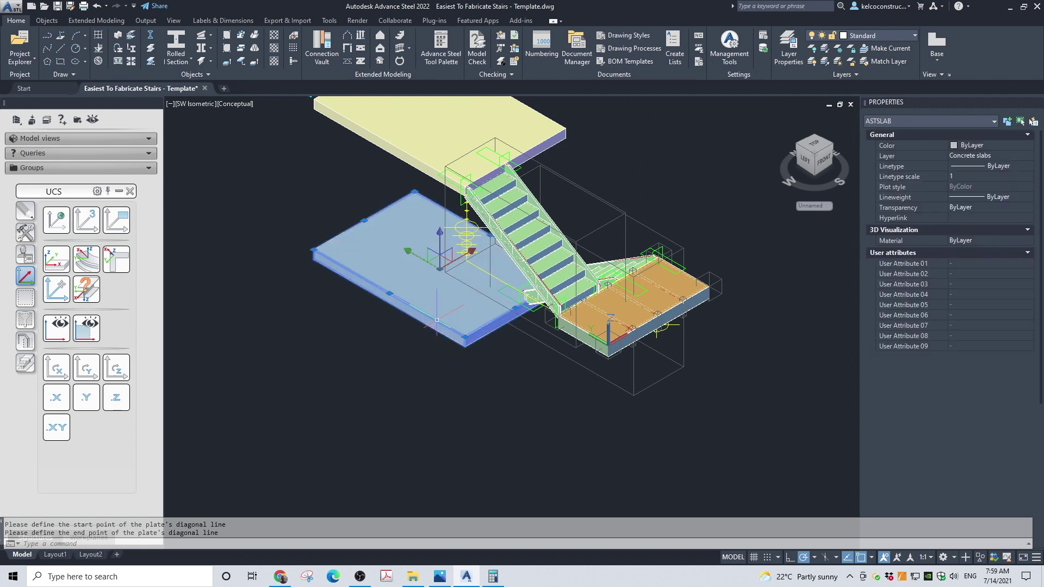
scroll(525, 328, up, 4)
scroll(497, 281, up, 2)
click(497, 281)
scroll(498, 280, down, 6)
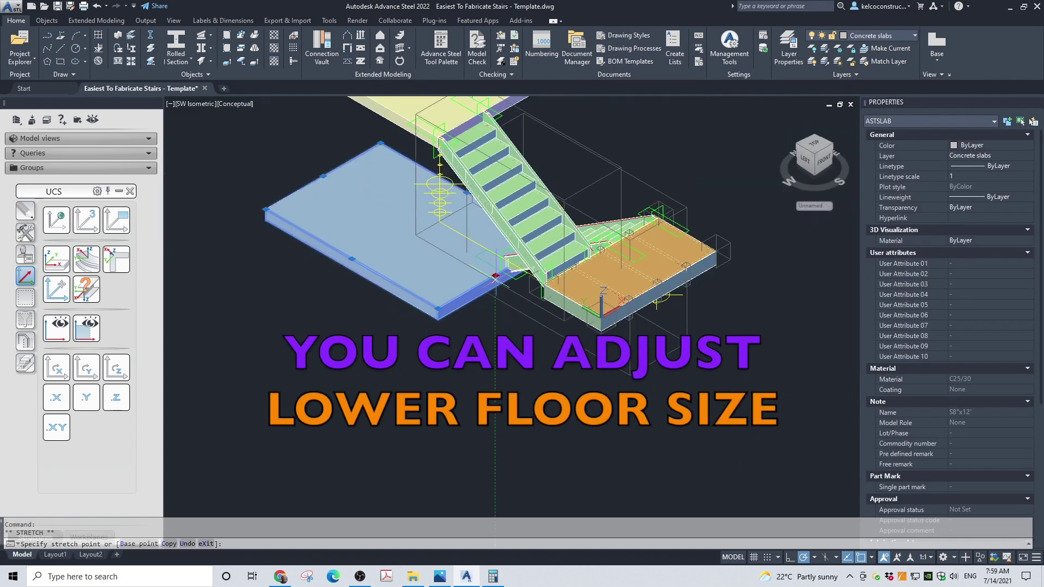
scroll(563, 325, up, 8)
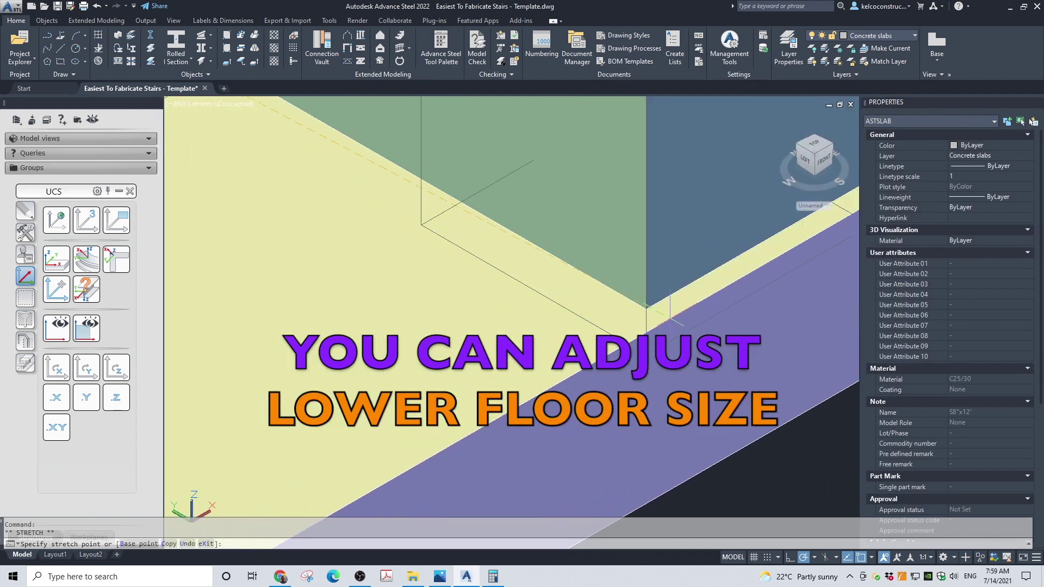
click(646, 309)
scroll(539, 421, down, 6)
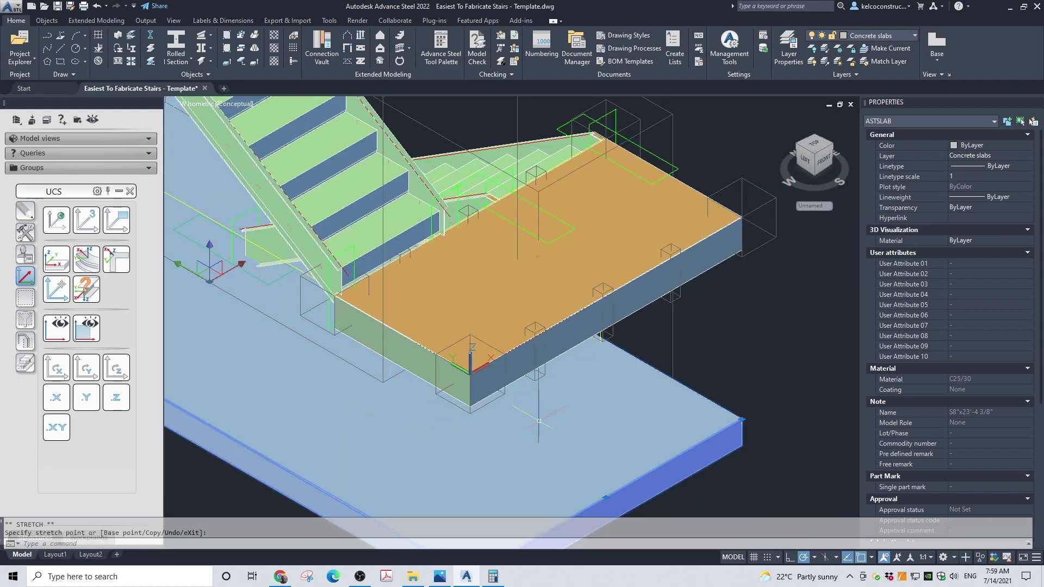
scroll(623, 431, down, 5)
key(Escape)
key(Escape)
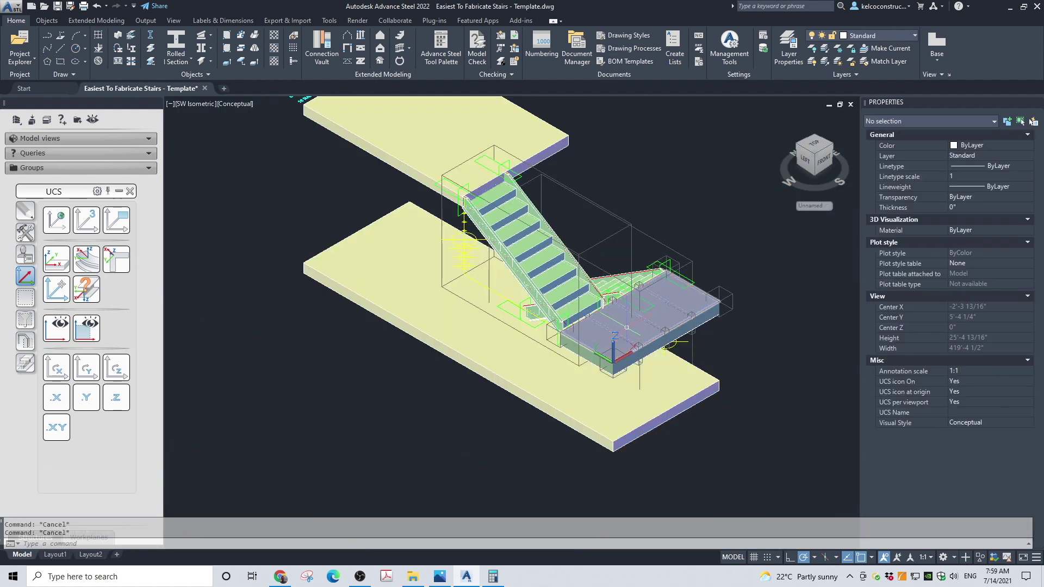
Delete the yellow construction circles and lines beneath the upper flight and the landing
click(818, 157)
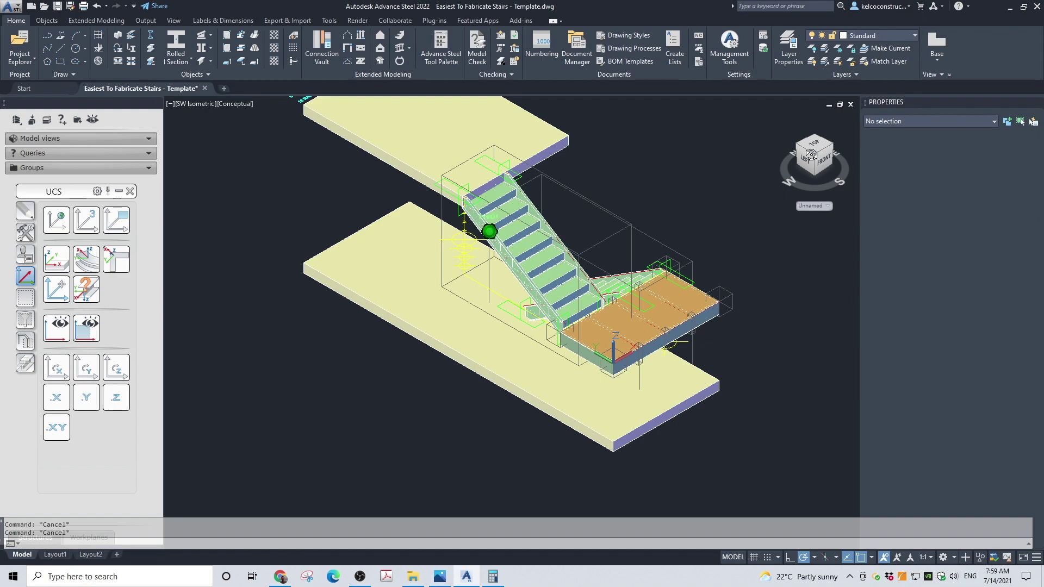
shift+middle_drag(739, 164, 578, 151)
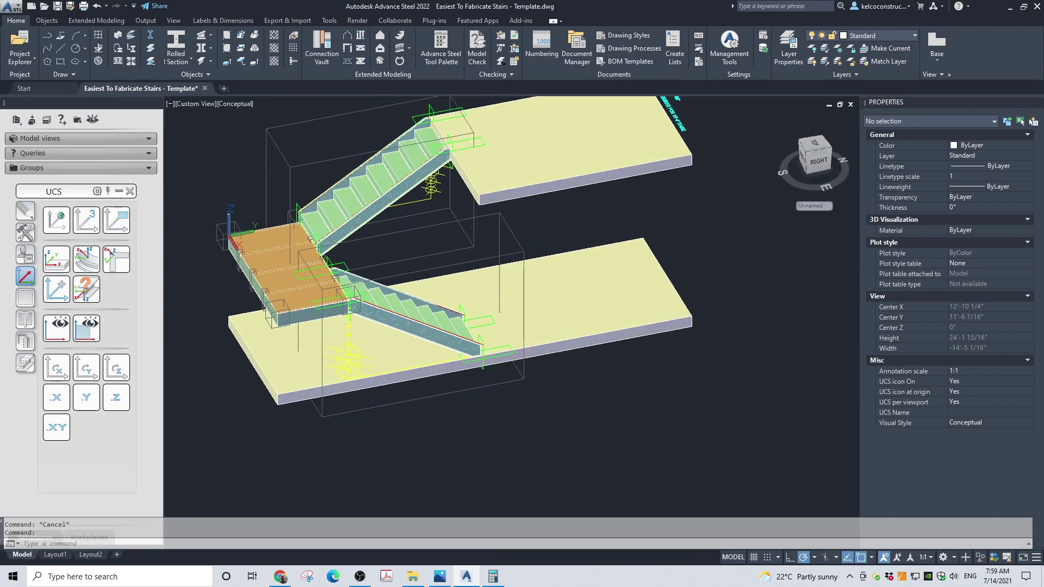
key(Escape)
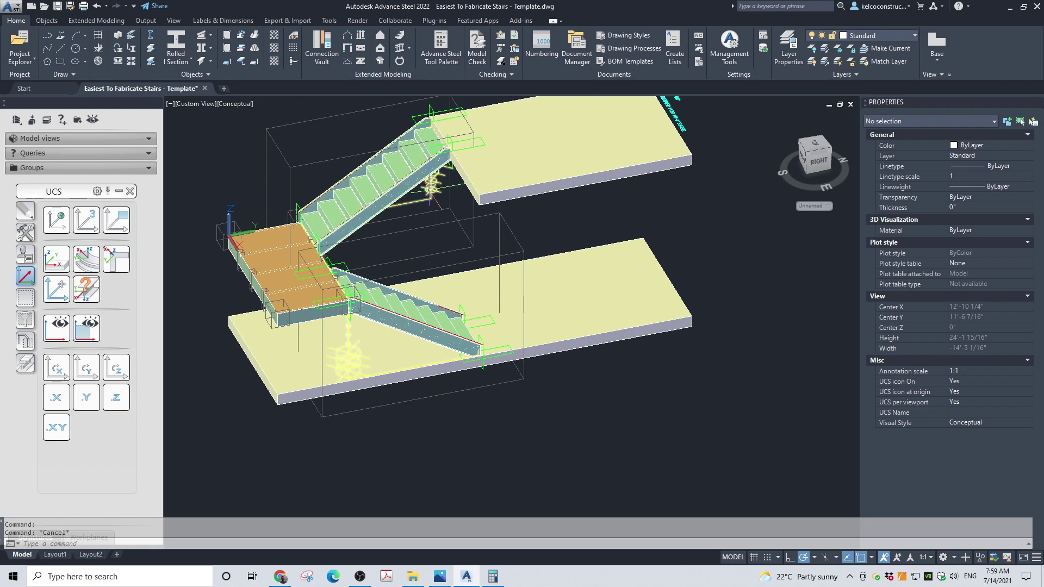
click(433, 185)
key(Delete)
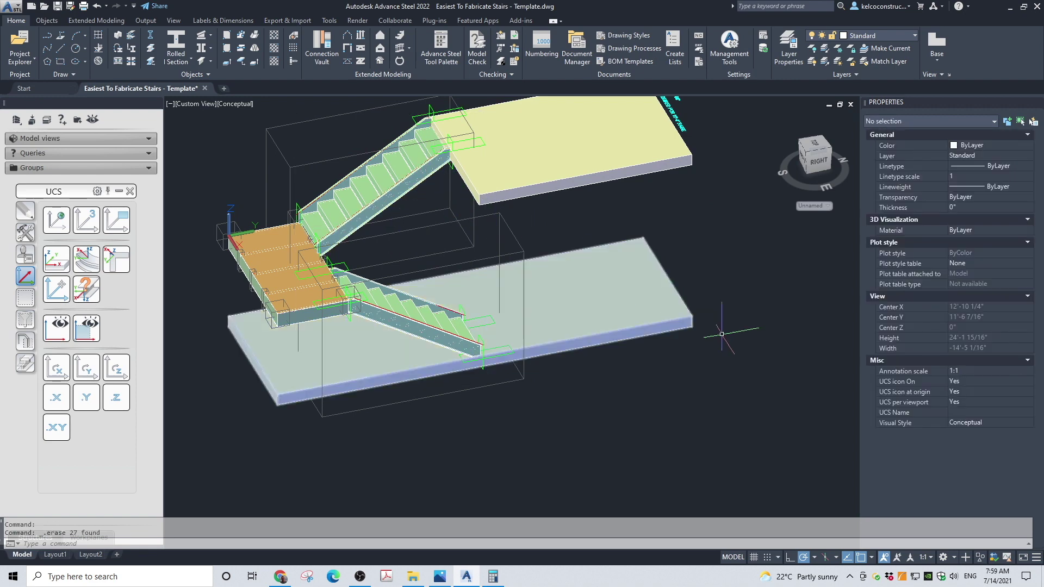
Examine how the upper flight's stringers meet the landing top plate and the upper floor slab
scroll(734, 333, down, 2)
scroll(435, 310, up, 5)
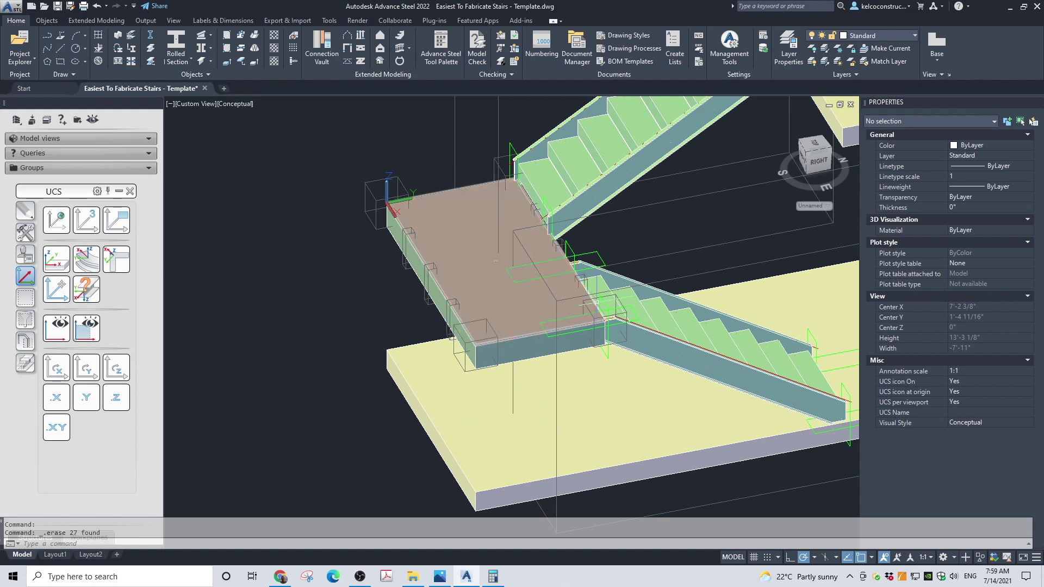
scroll(538, 210, up, 2)
scroll(540, 212, up, 10)
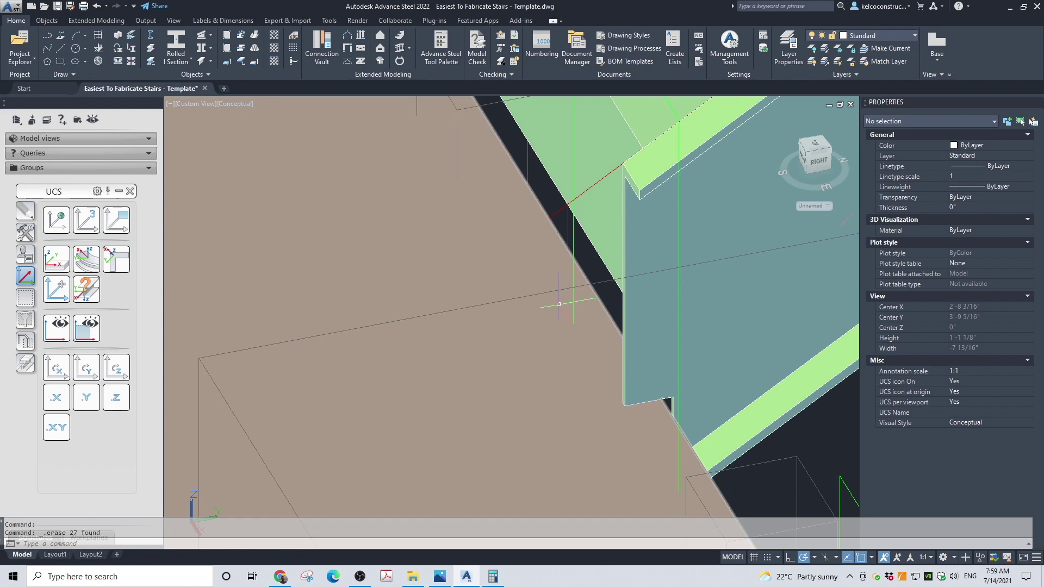
scroll(506, 271, down, 6)
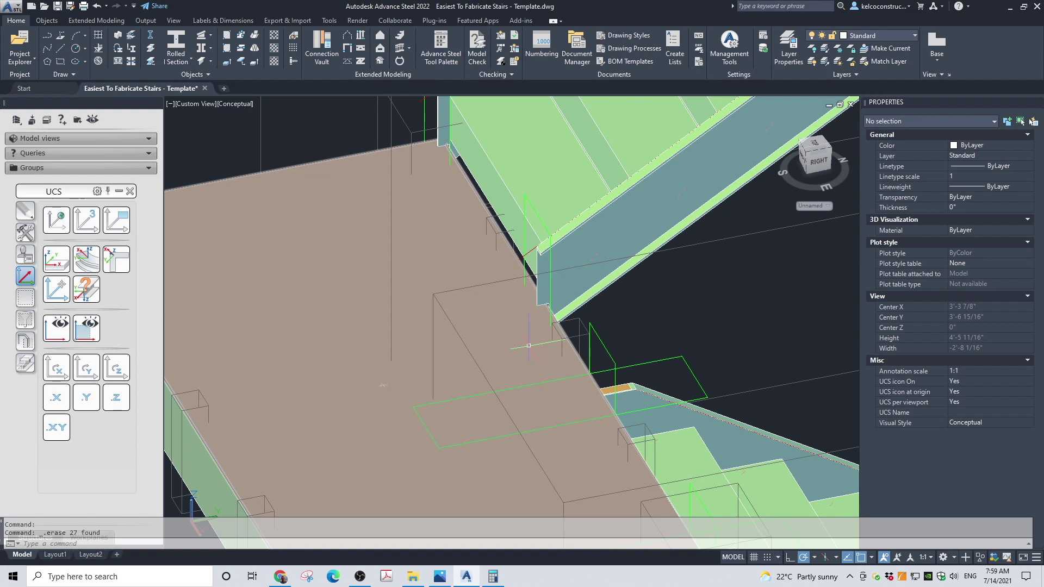
scroll(528, 346, down, 6)
scroll(667, 164, up, 5)
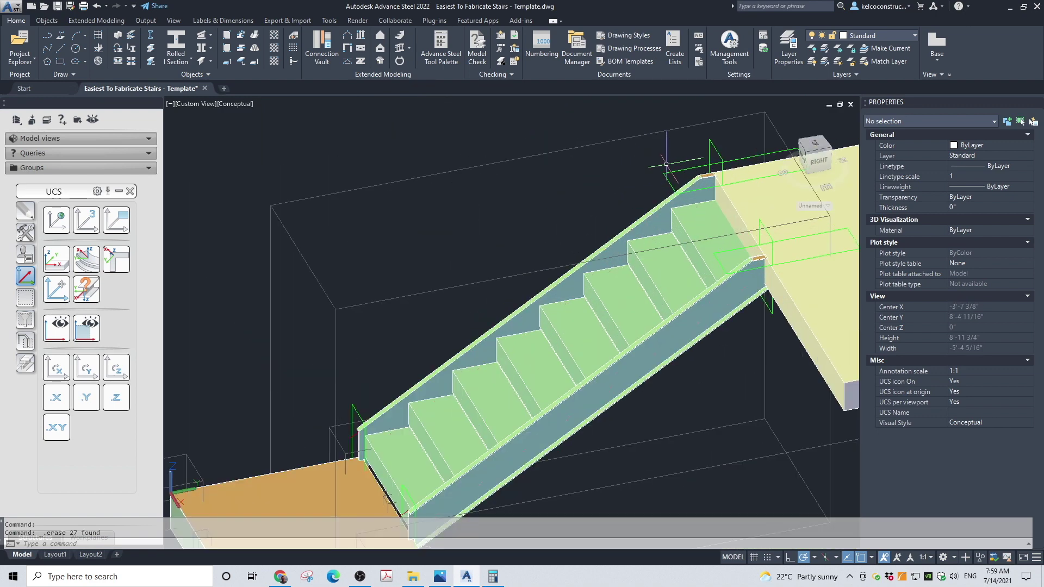
scroll(689, 167, up, 2)
scroll(691, 173, down, 5)
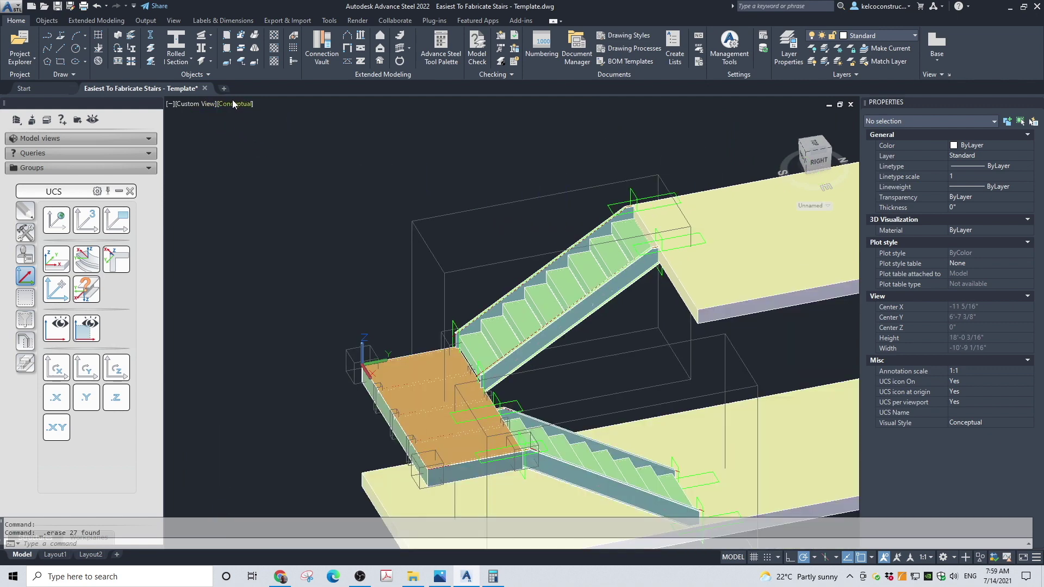
Switch the model display to the 2D Wireframe visual style
click(233, 103)
click(260, 136)
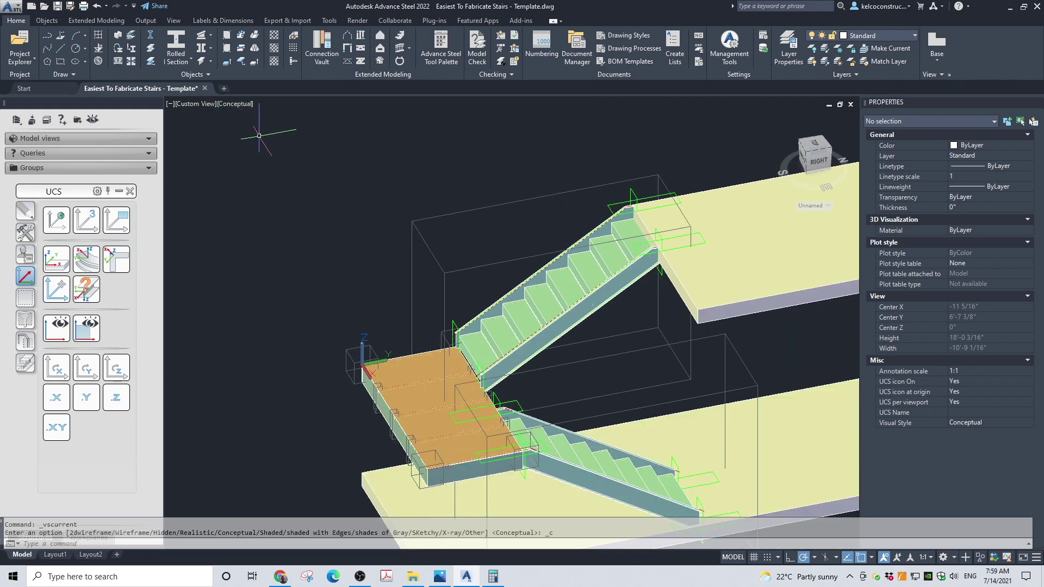
click(238, 102)
click(260, 126)
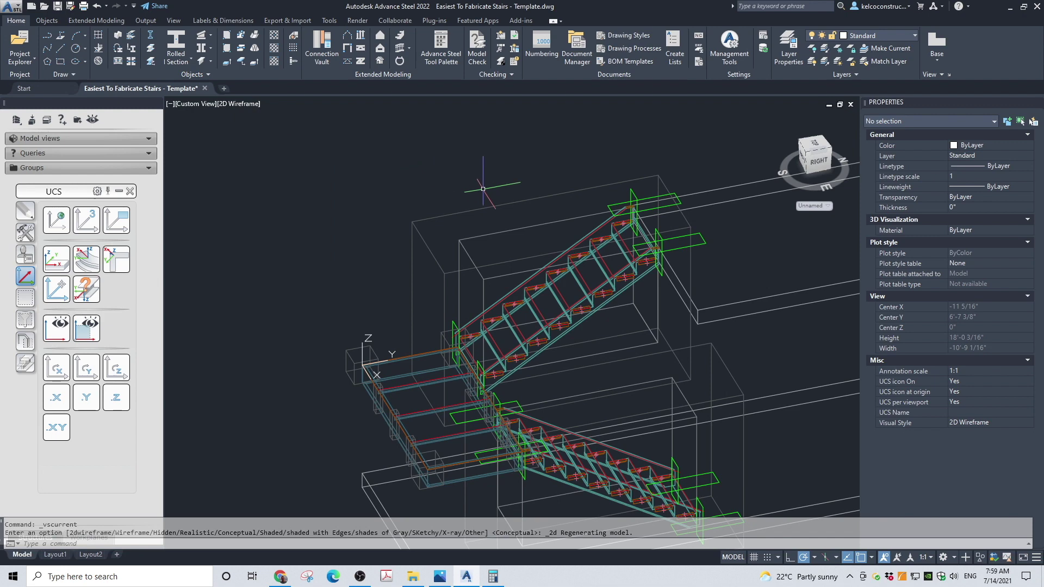
Try to move the upper flight's connection box from the small plate's corner at the stringer top to the upper floor slab's corner
click(542, 194)
scroll(636, 198, up, 2)
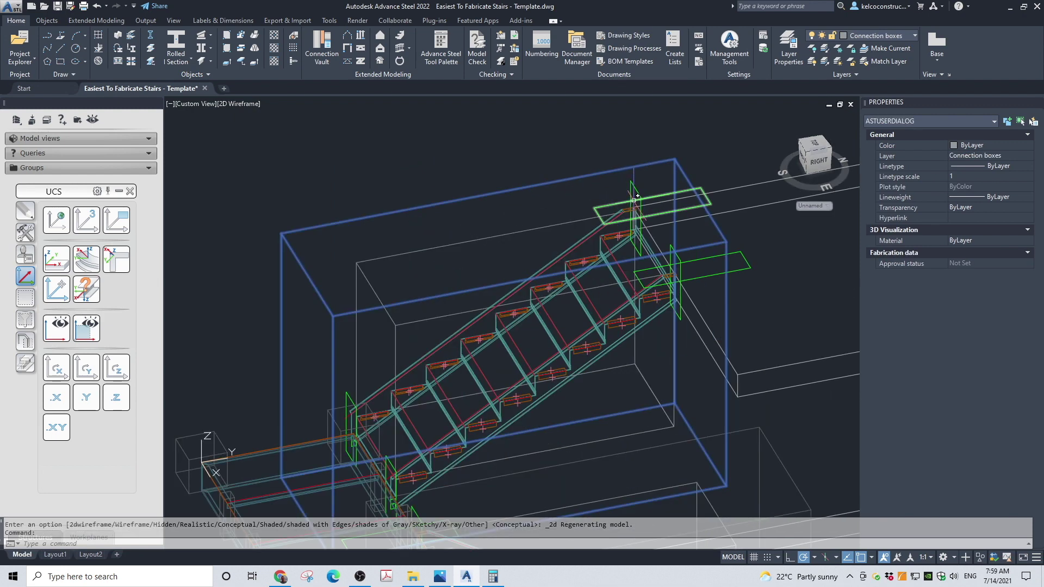
scroll(634, 200, up, 5)
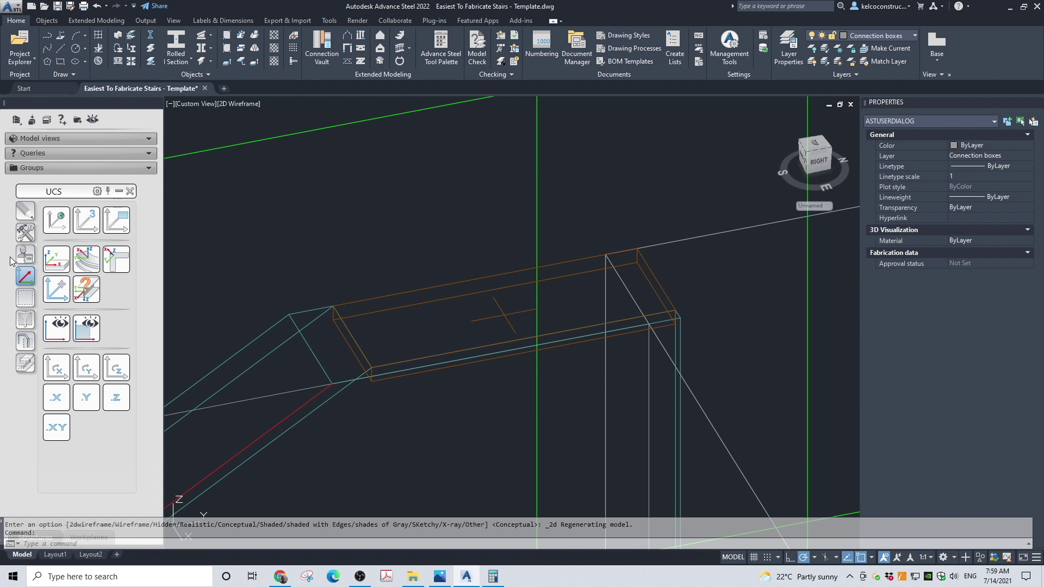
click(25, 211)
click(56, 221)
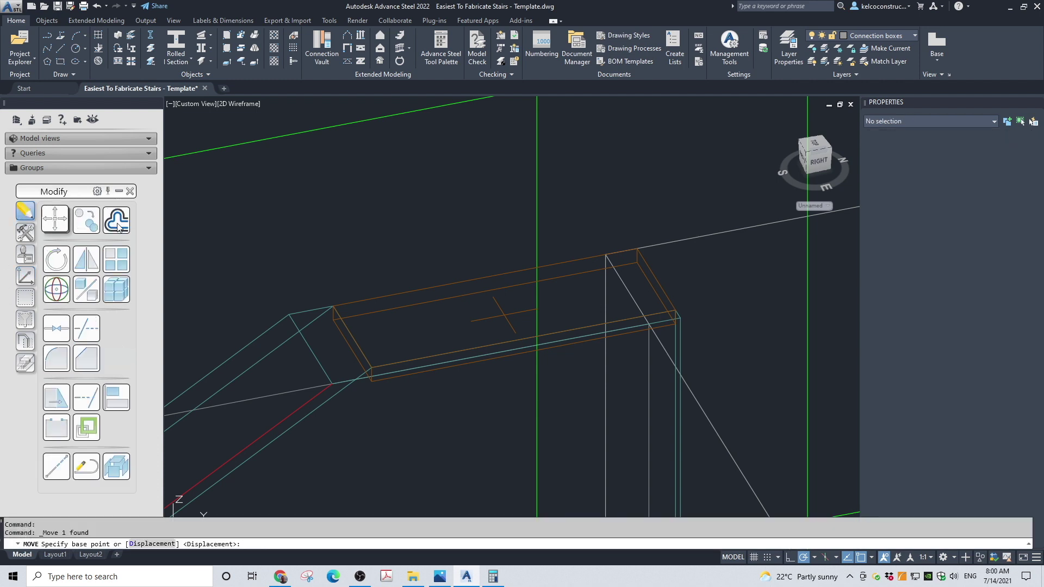
scroll(631, 260, up, 3)
click(600, 256)
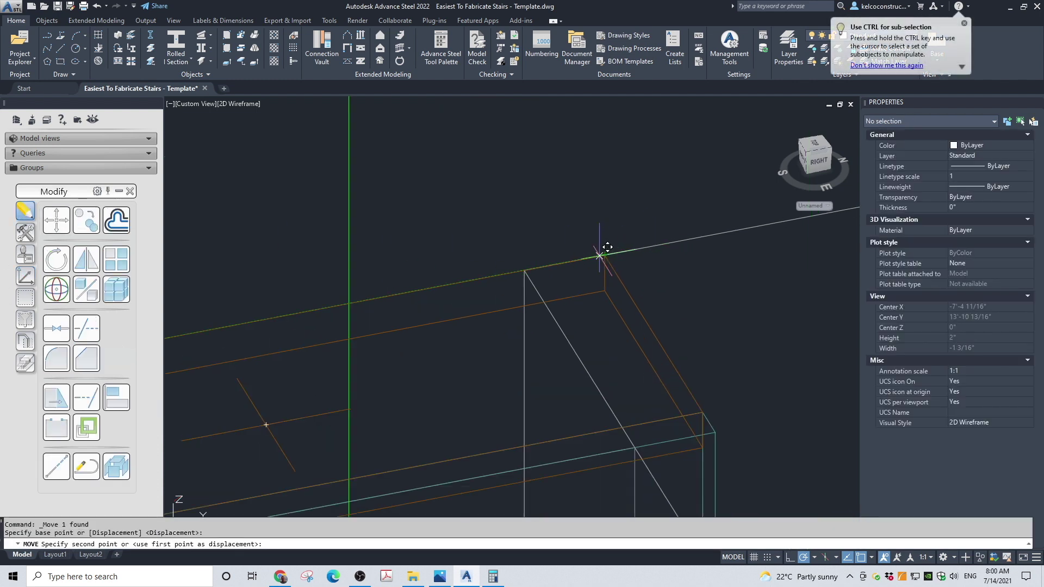
click(533, 262)
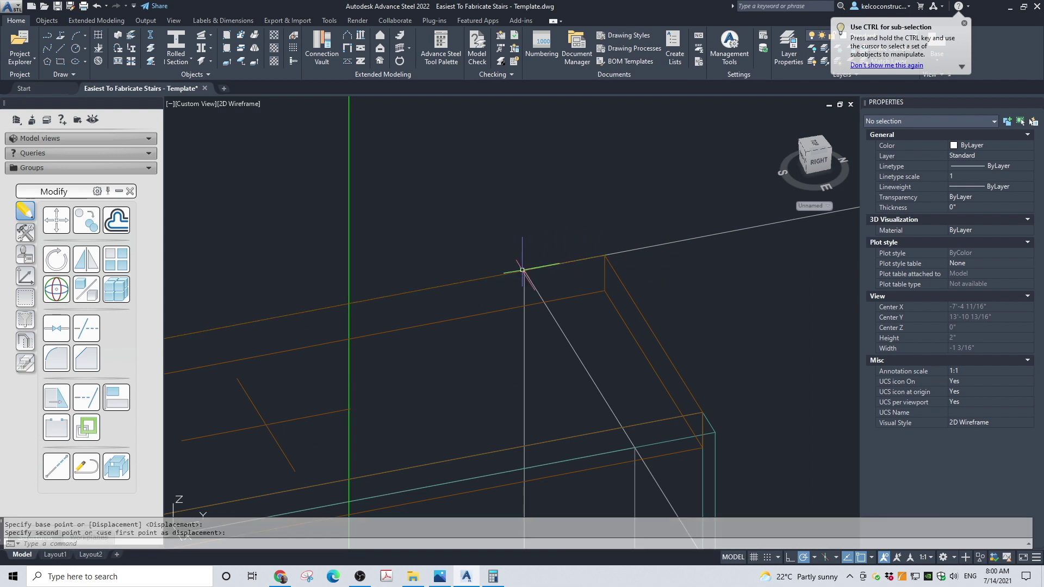
scroll(607, 241, down, 4)
scroll(607, 241, down, 5)
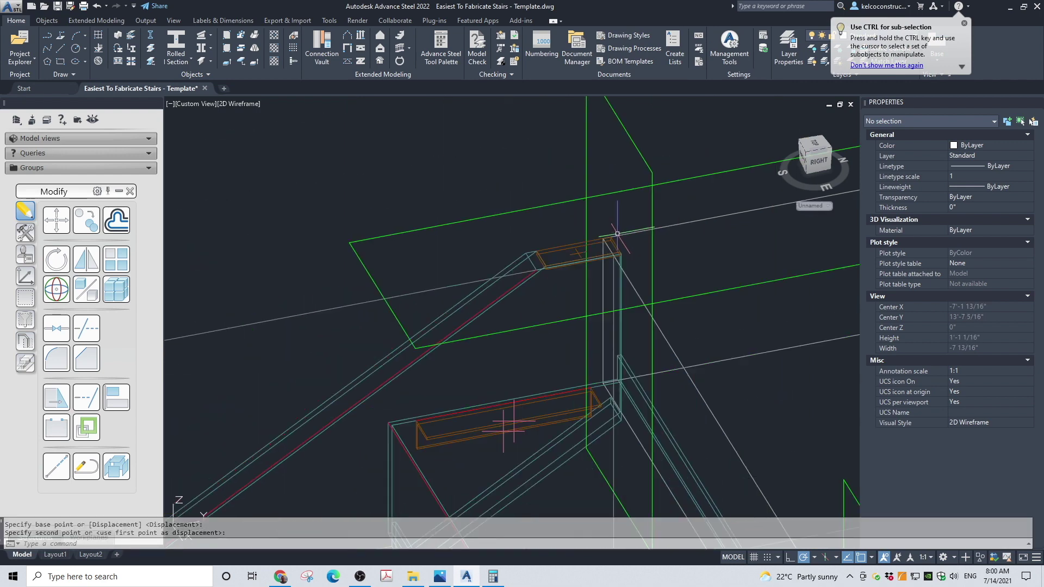
scroll(470, 234, down, 2)
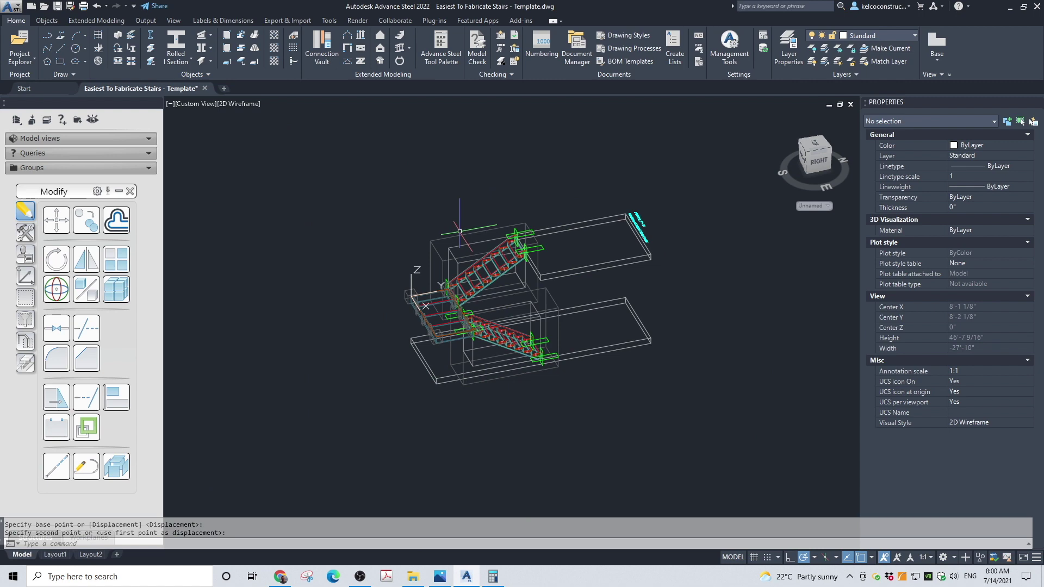
scroll(460, 241, up, 2)
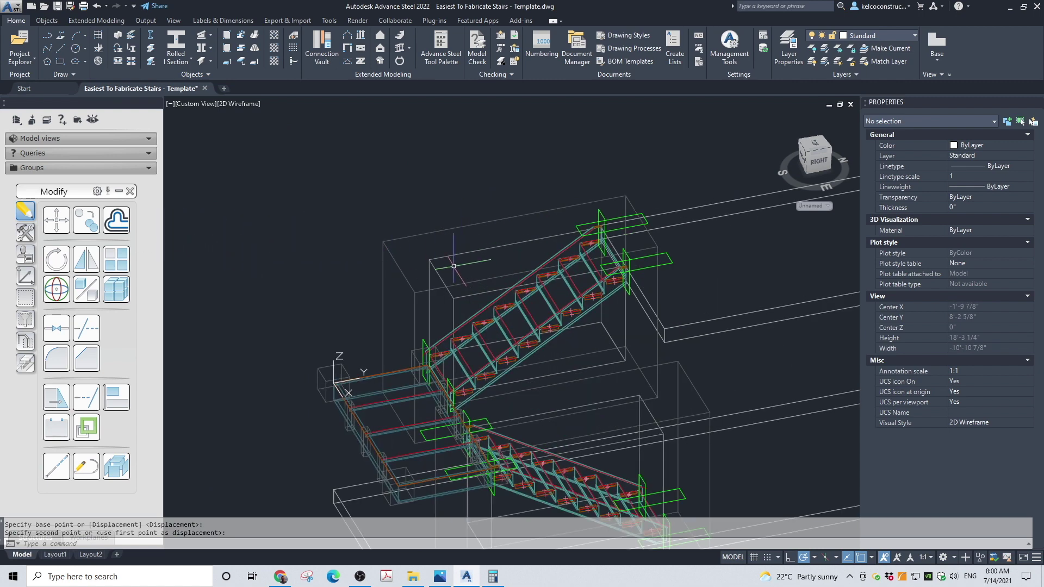
Move the upper stair flight with its connection box from the small top plate's corner to the upper floor slab's corner
click(454, 266)
click(425, 227)
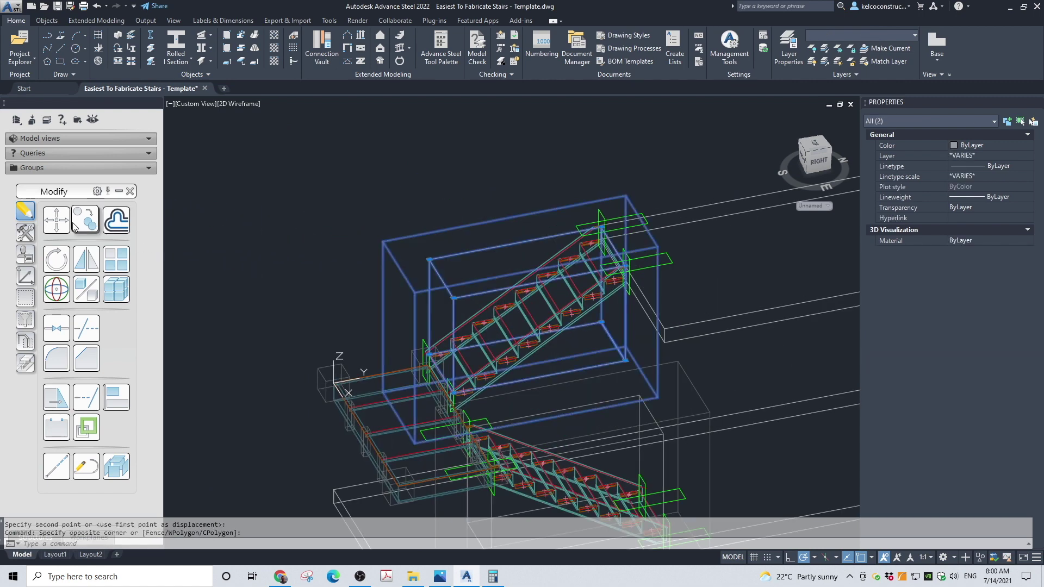
click(48, 219)
scroll(350, 219, up, 10)
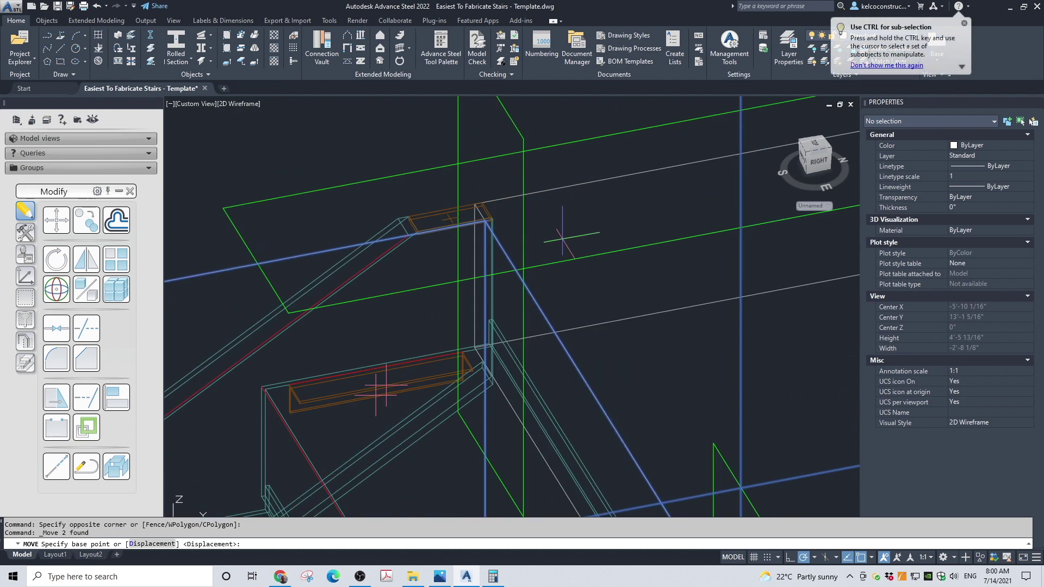
scroll(410, 169, up, 6)
click(503, 207)
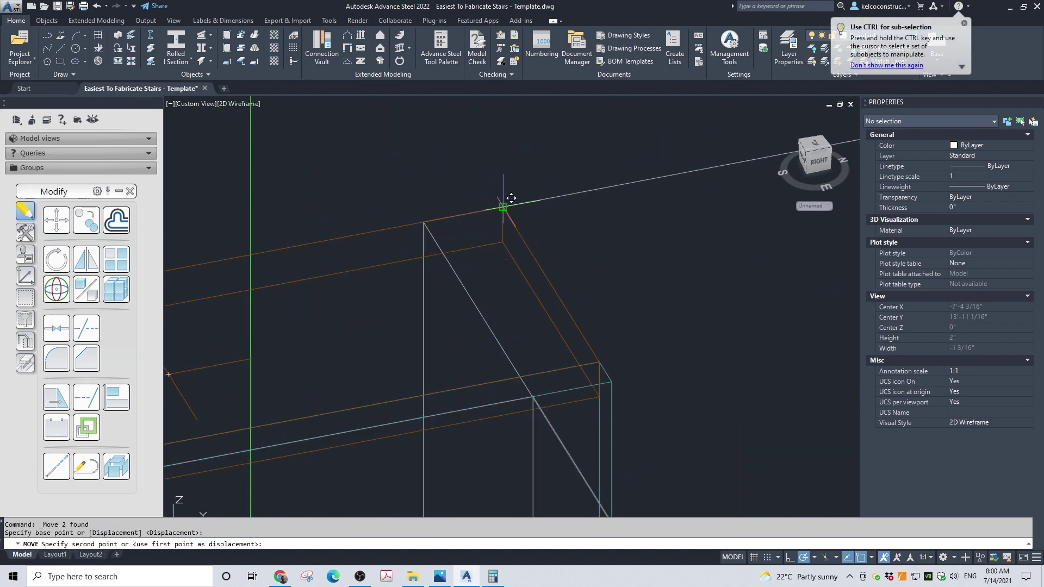
click(425, 221)
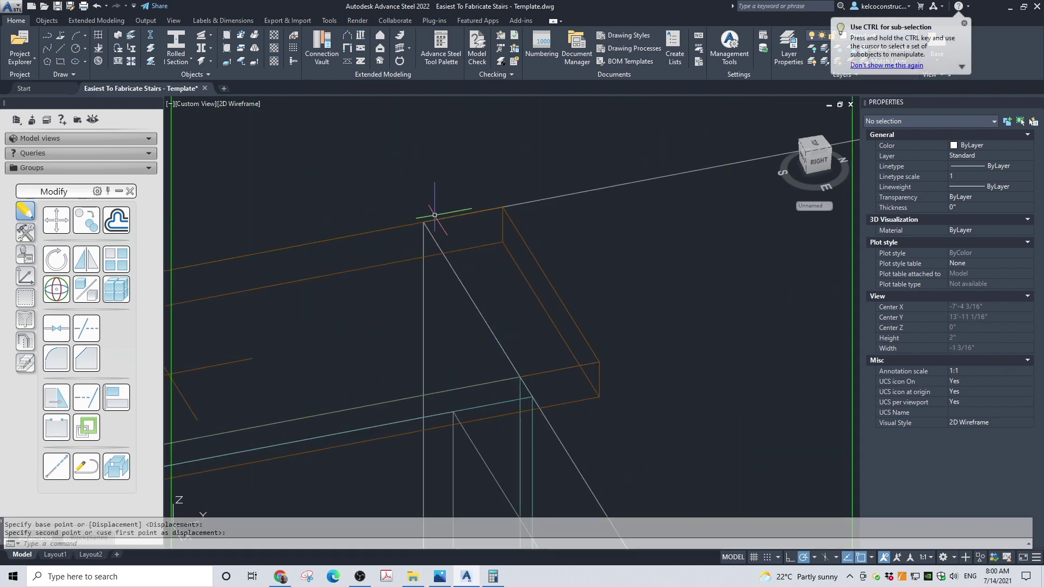
scroll(536, 208, down, 6)
scroll(544, 205, down, 2)
key(Escape)
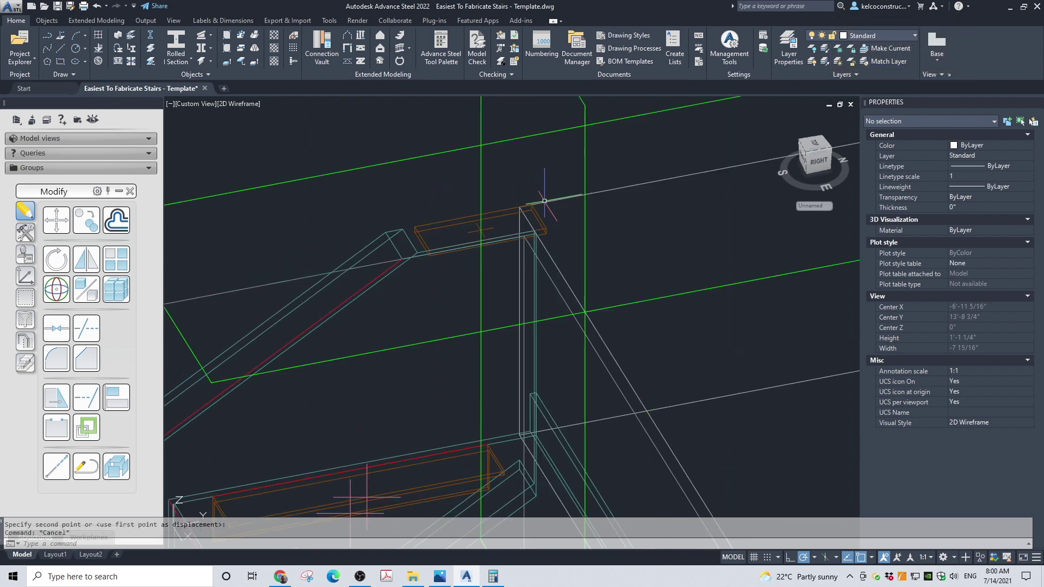
Move the small 3/16" plate at the far stringer's upper end so its corner meets the end of the stringer's sloped flange
click(489, 211)
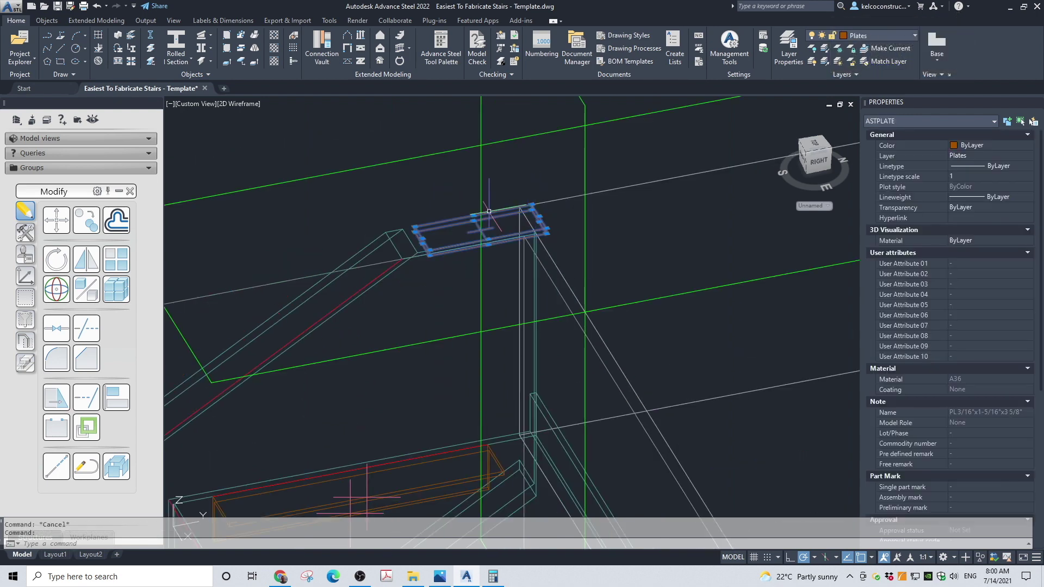
click(57, 219)
scroll(559, 205, up, 5)
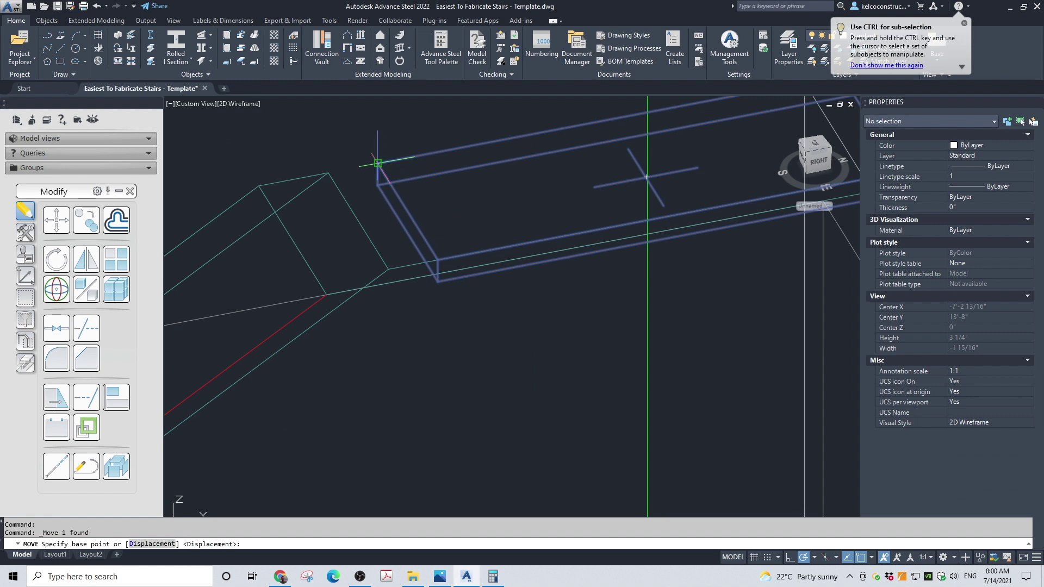
click(329, 165)
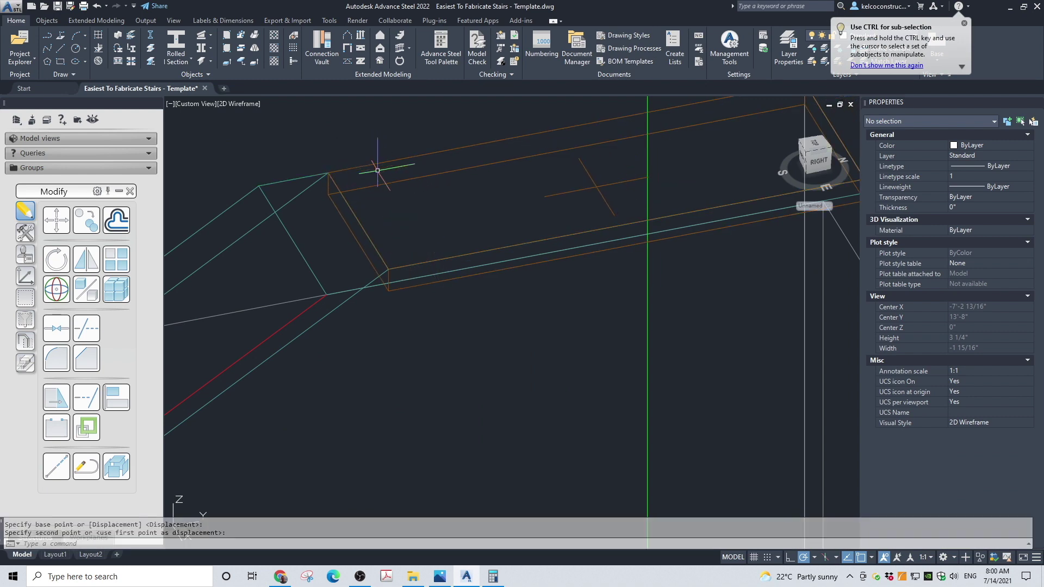
scroll(377, 170, down, 5)
scroll(542, 208, down, 3)
Move the matching 3/16" plate on the near stringer's upper end so its corner meets that stringer's sloped flange
scroll(536, 315, up, 8)
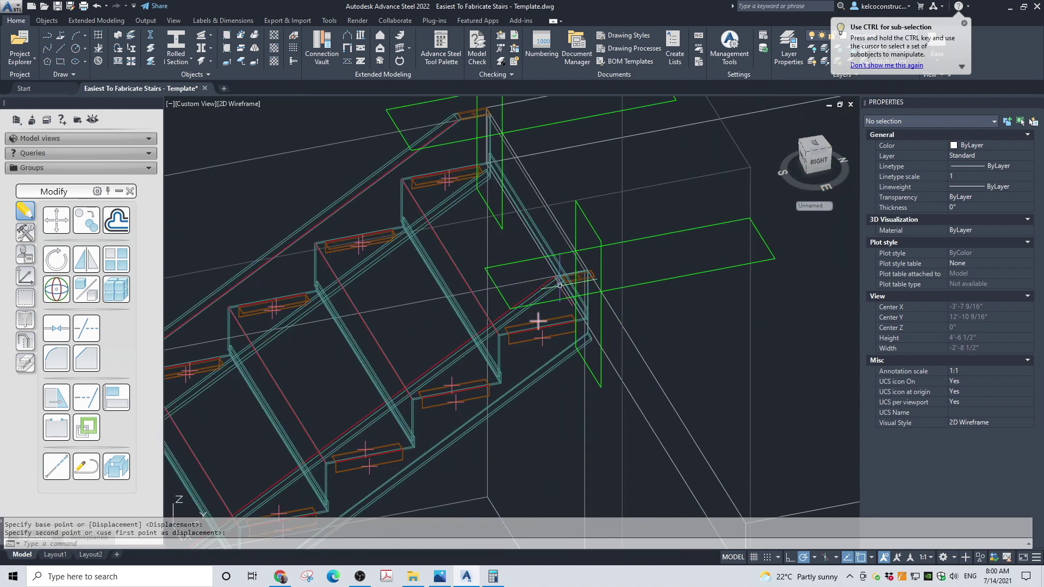
click(611, 280)
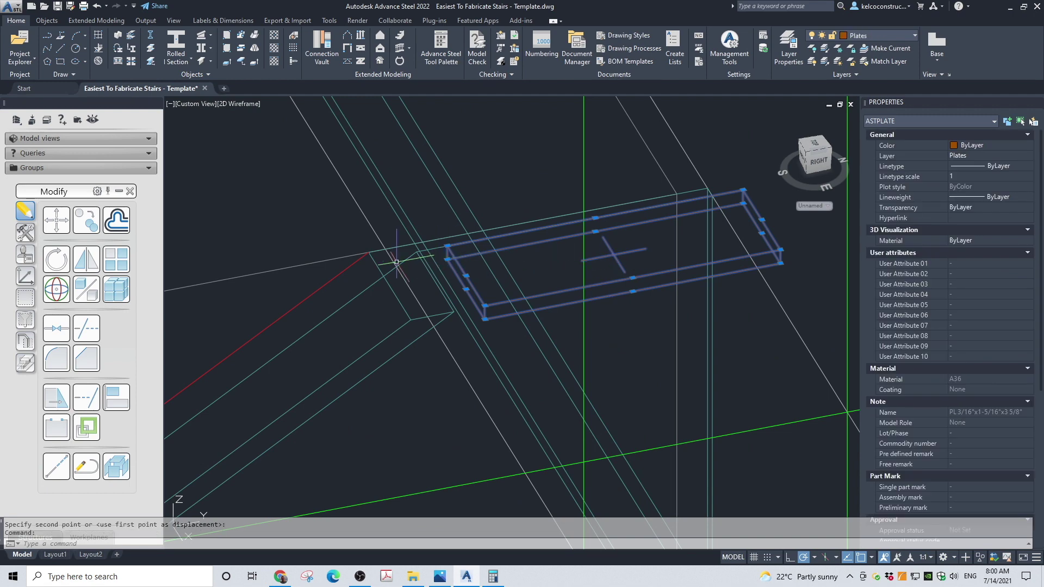
click(56, 219)
scroll(454, 234, up, 5)
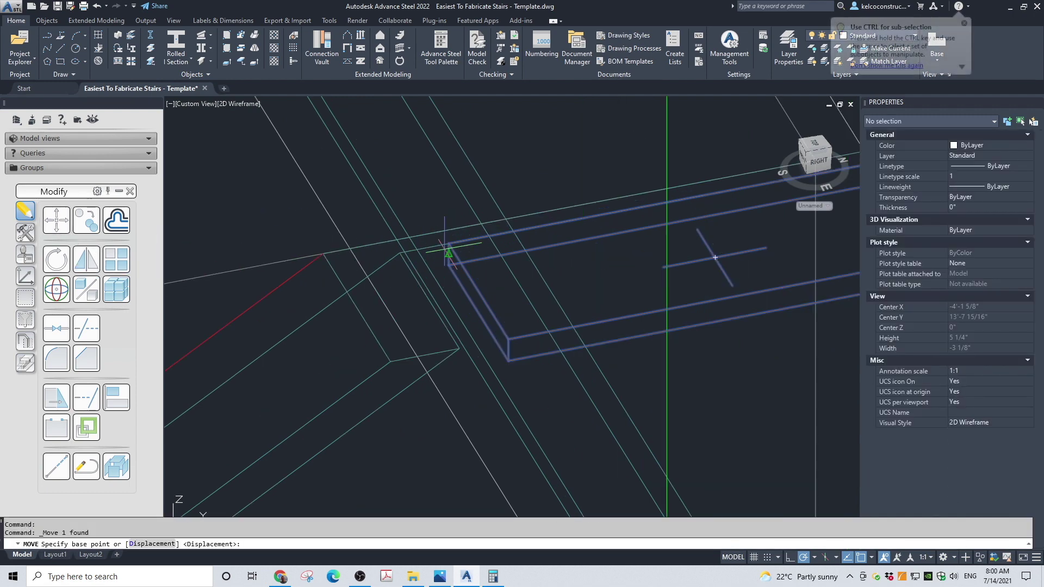
click(455, 233)
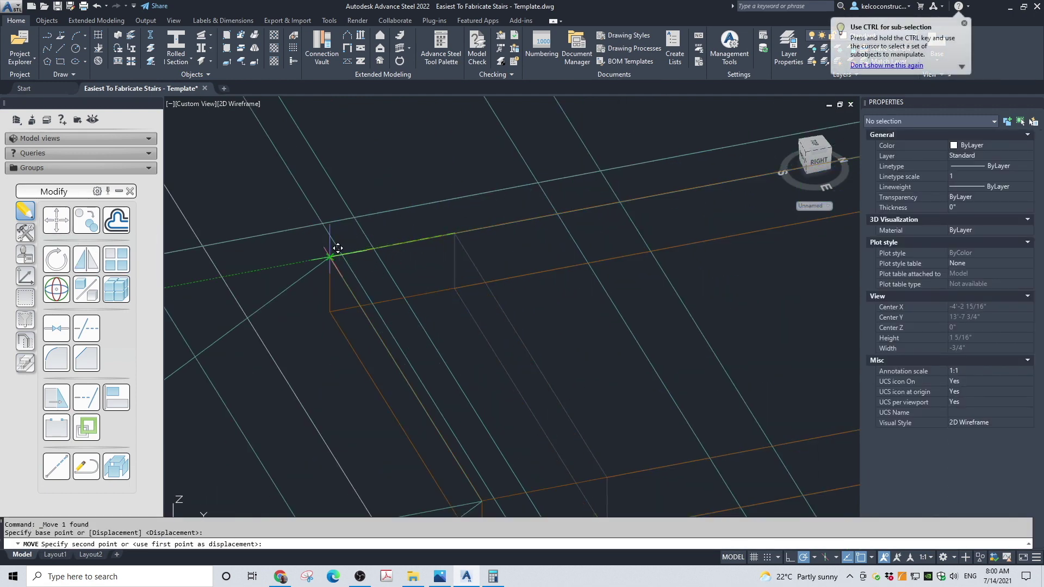
scroll(607, 239, down, 5)
scroll(607, 239, down, 6)
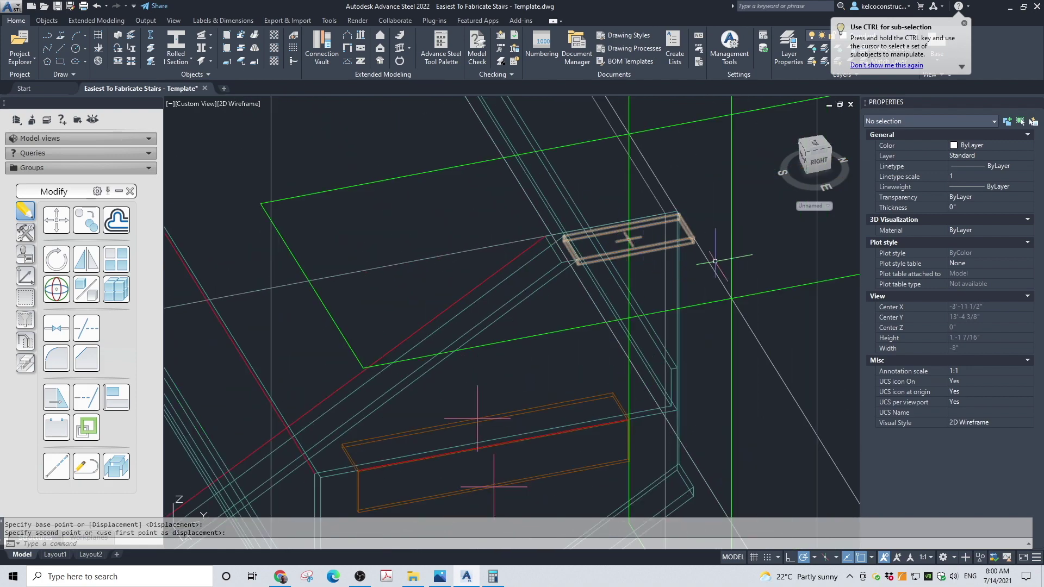
Show the foot of the upper flight at the landing in SE Isometric view with the Conceptual visual style
scroll(711, 253, up, 6)
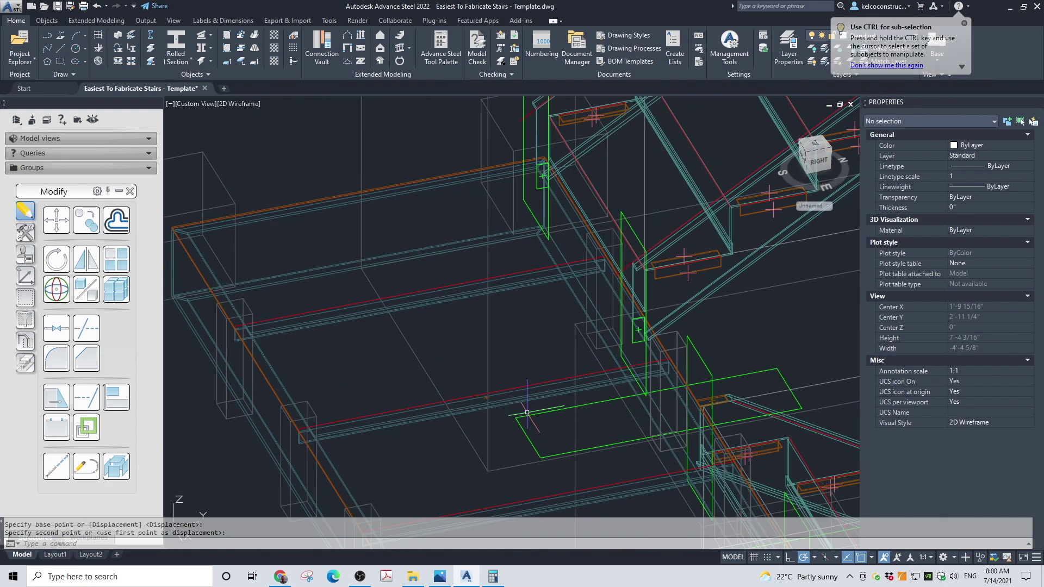
click(807, 158)
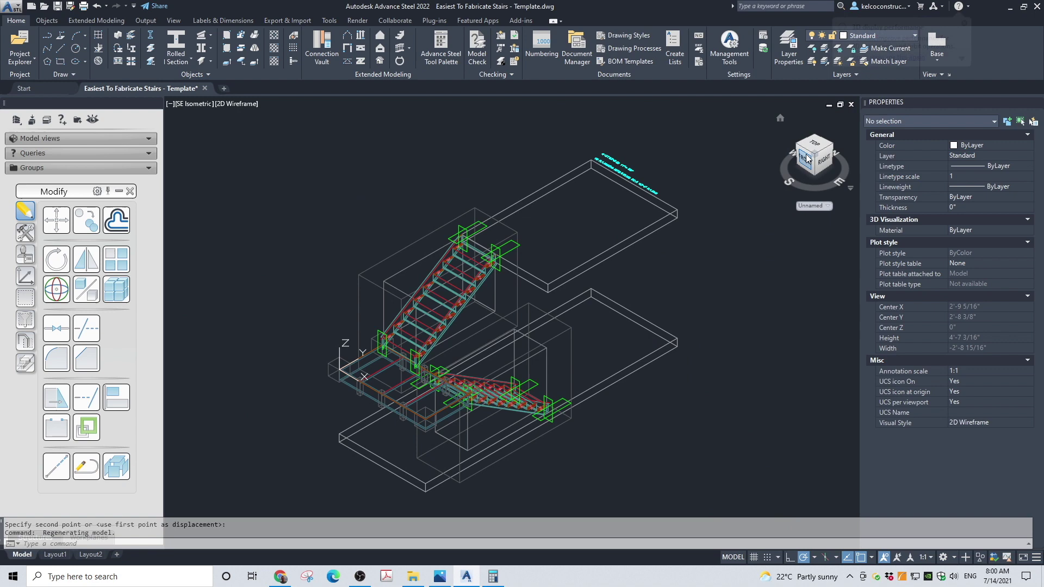
scroll(460, 290, up, 5)
scroll(460, 290, up, 4)
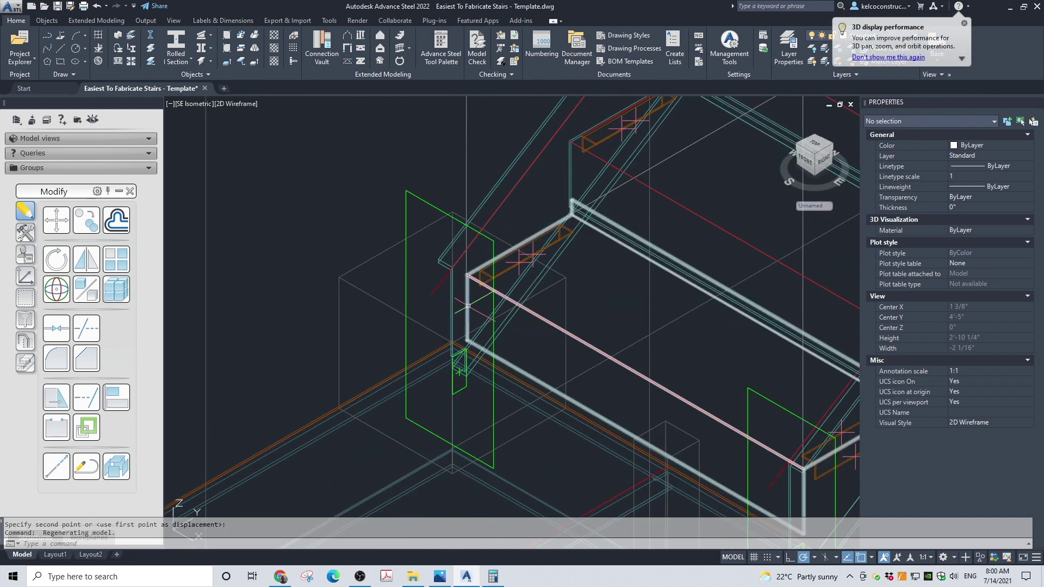
click(228, 103)
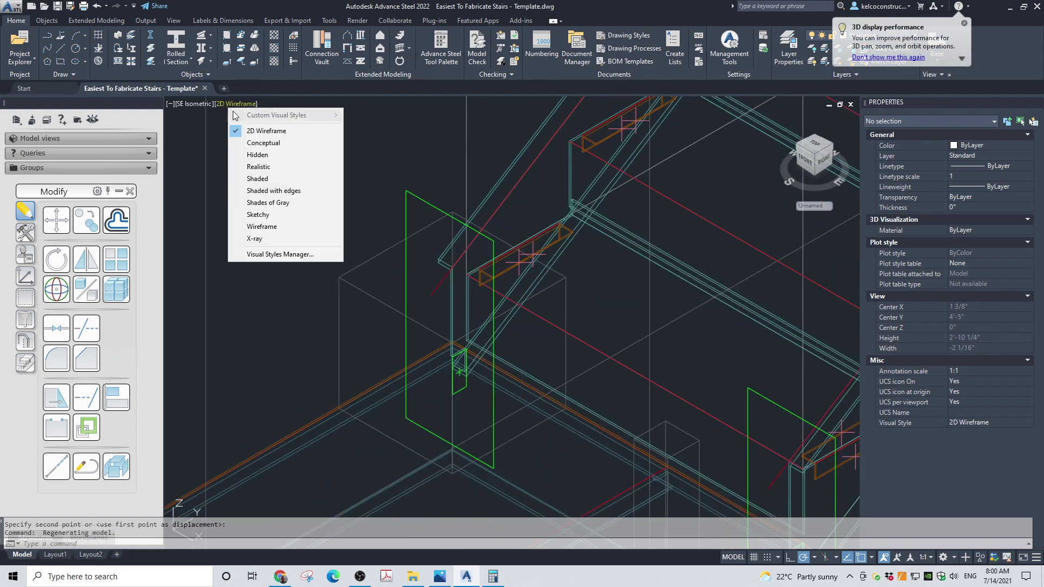
click(256, 143)
scroll(410, 339, up, 4)
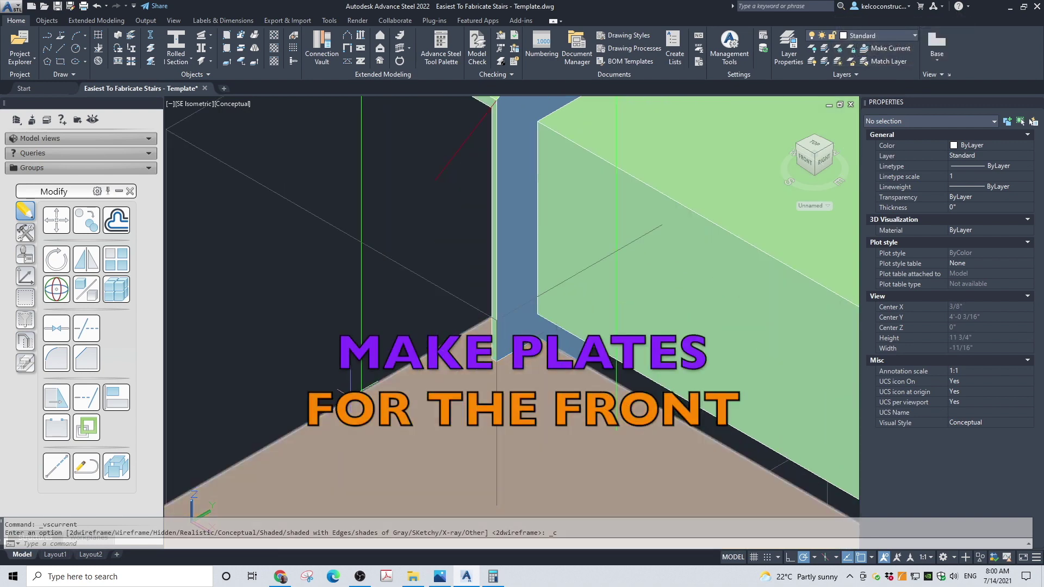
scroll(294, 506, down, 1)
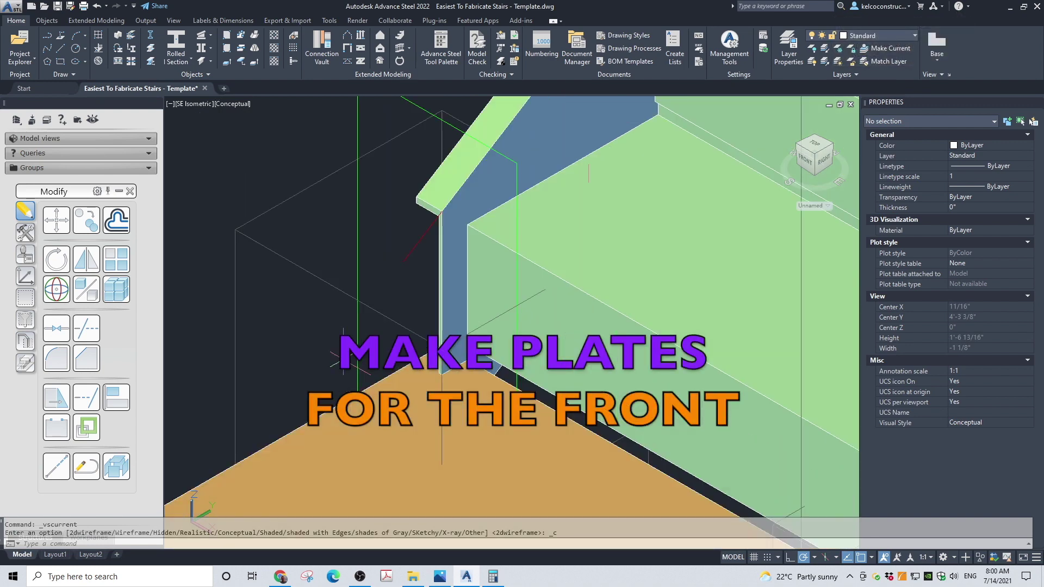
Place the UCS origin at the lower corner of the upper flight's stringer foot and rotate it so XY is perpendicular to the stringer
click(25, 277)
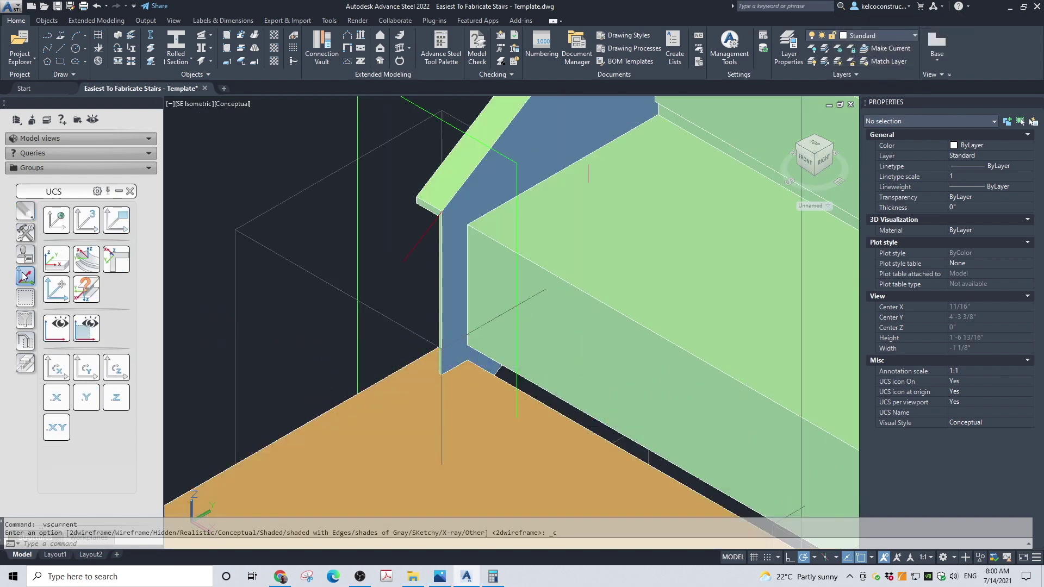
click(57, 287)
scroll(442, 347, up, 4)
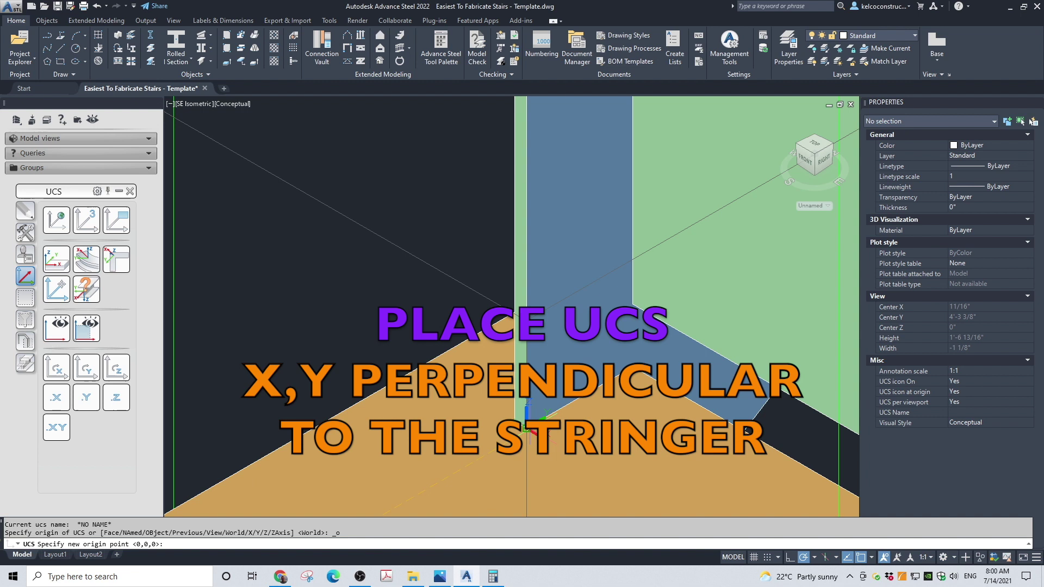
click(526, 425)
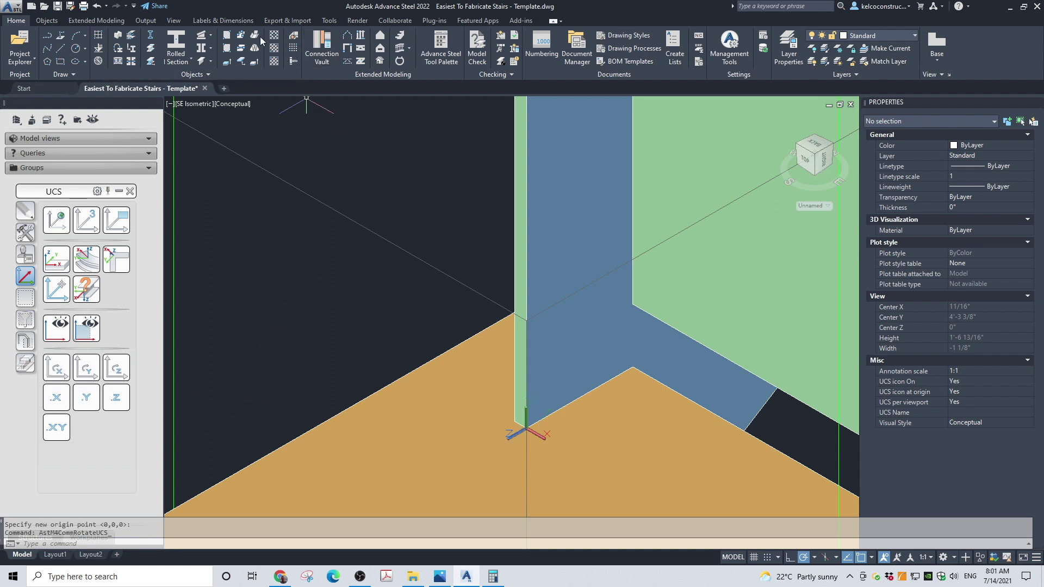
Create a 3/16" rectangular plate, 1 5/16" by 8", at the stringer foot, from its lower corner to the flange end's lower outer corner
click(228, 36)
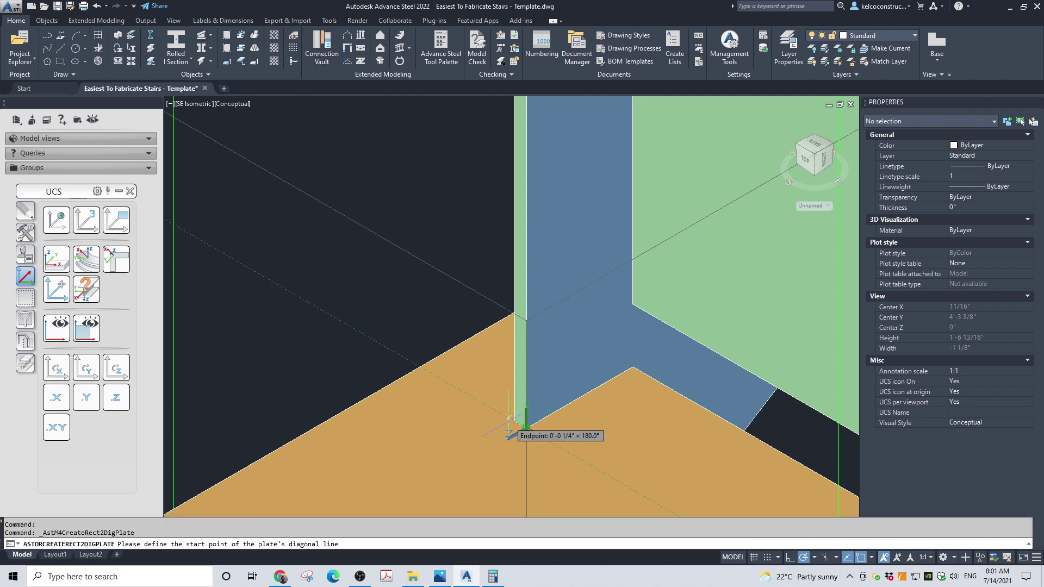
scroll(675, 246, down, 3)
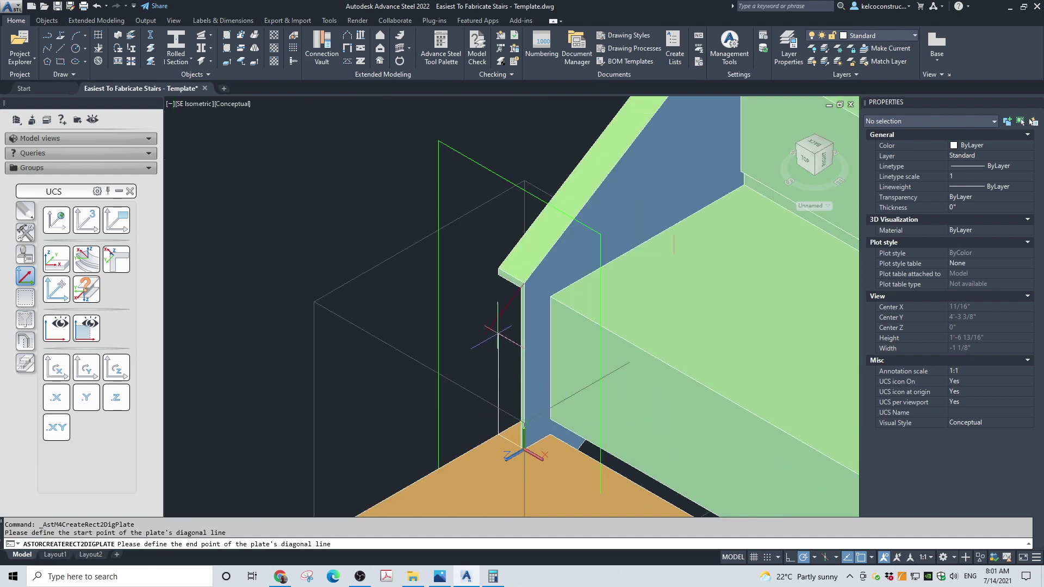
scroll(496, 283, up, 3)
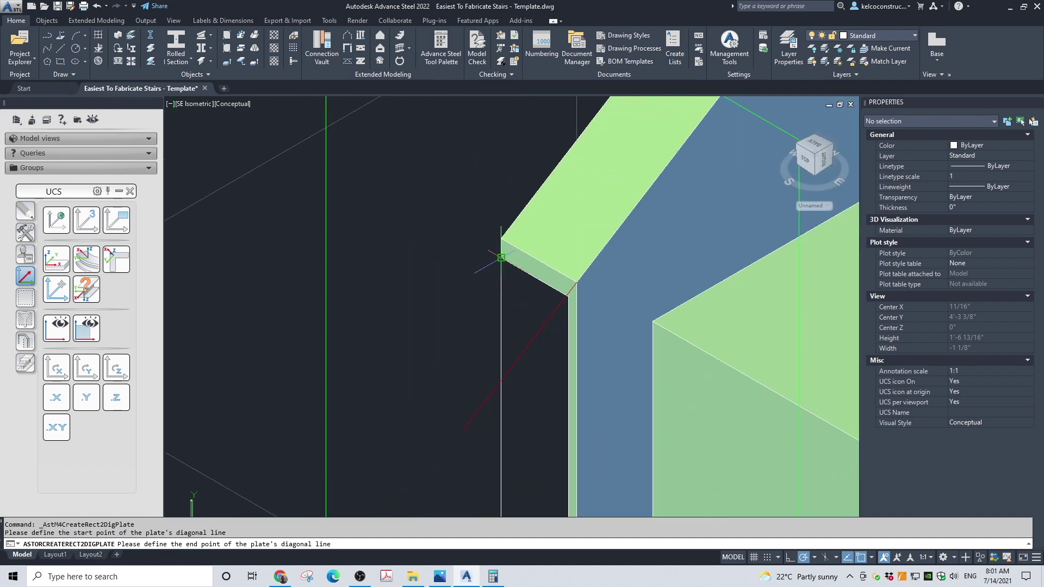
click(501, 258)
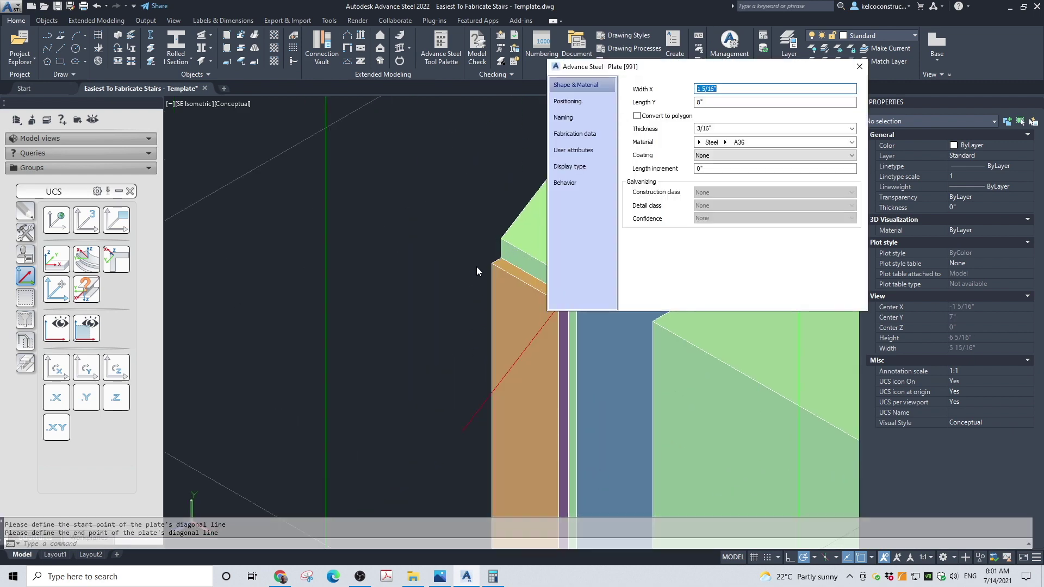
click(859, 70)
Move the new foot plate by its upper outer corner so that corner meets the lower outer corner of the stringer's flange end
click(496, 327)
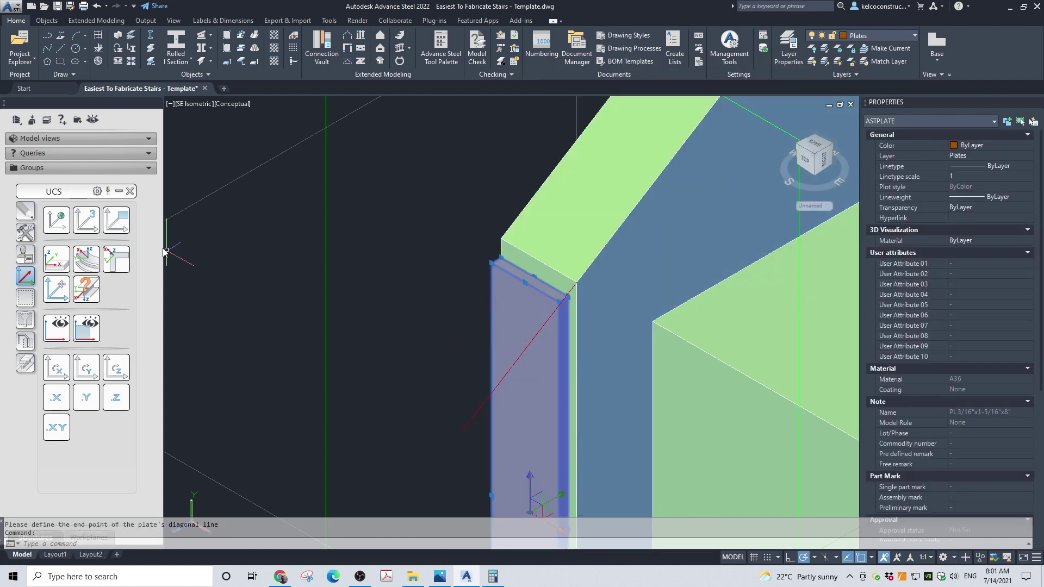
click(28, 216)
click(57, 216)
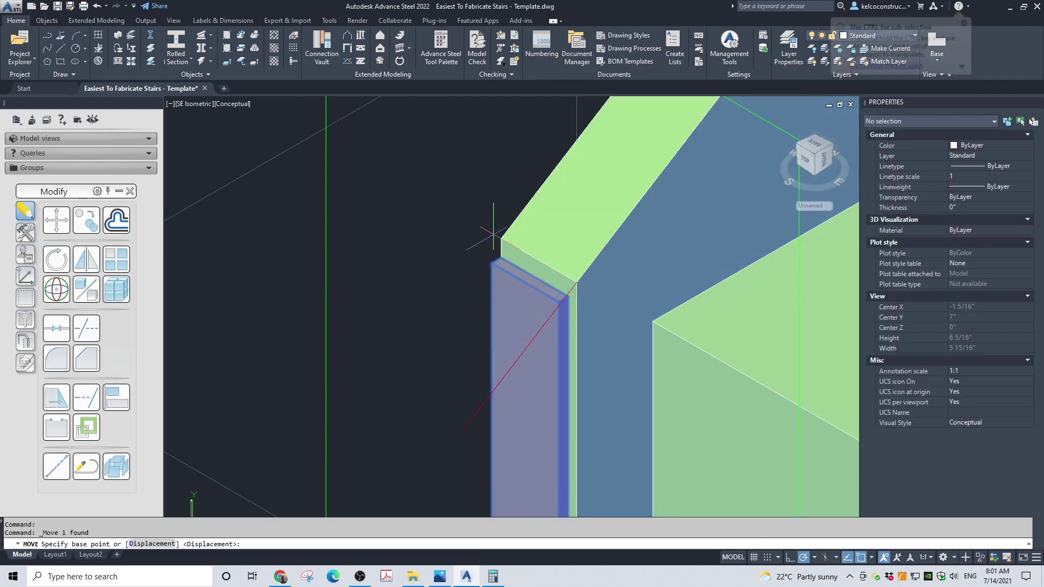
scroll(493, 265, up, 3)
click(493, 265)
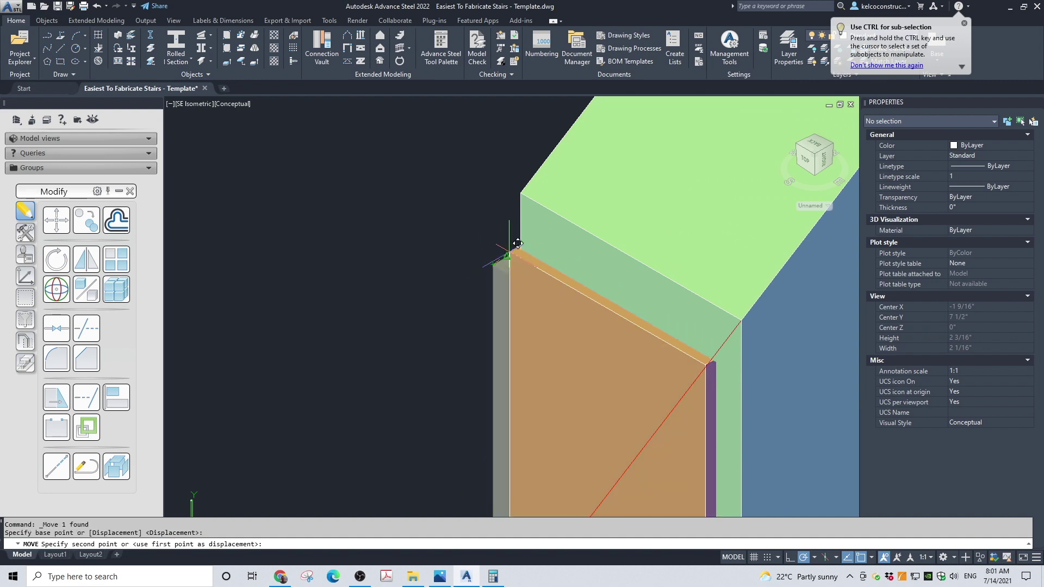
click(530, 241)
click(522, 256)
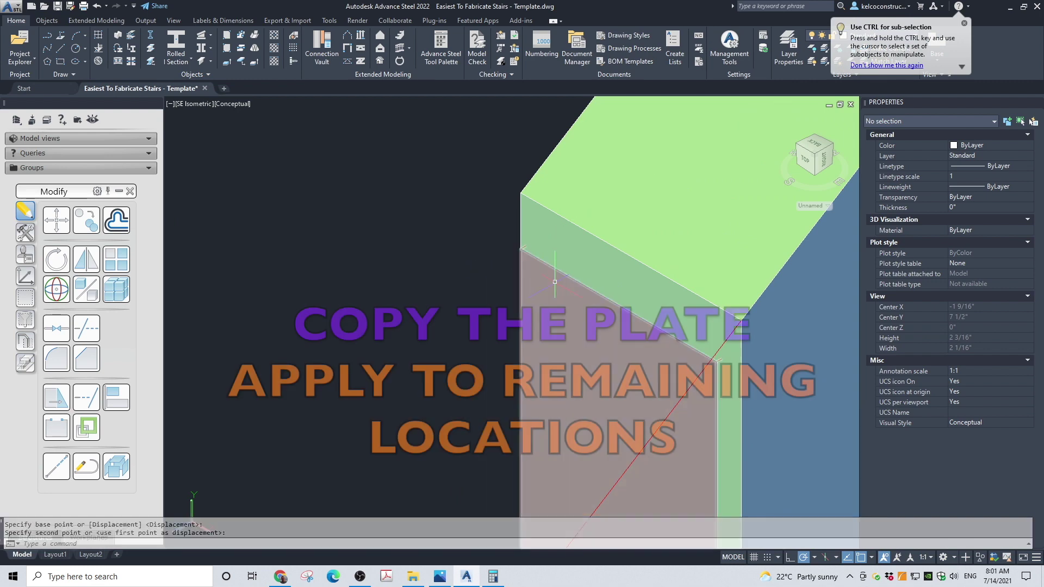
Copy the 3/16" plate at the foot of the upper flight's stringer
click(86, 219)
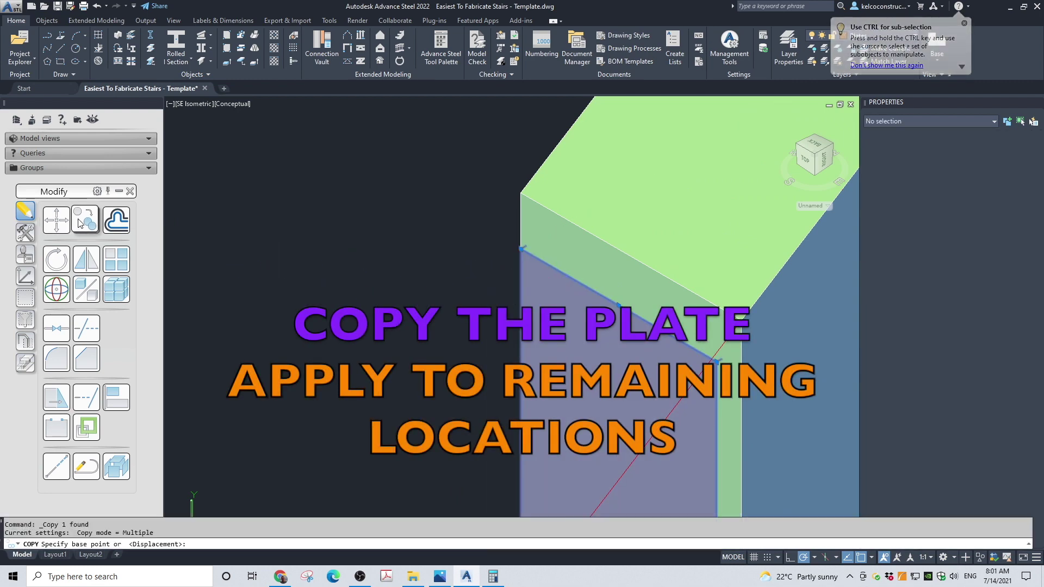